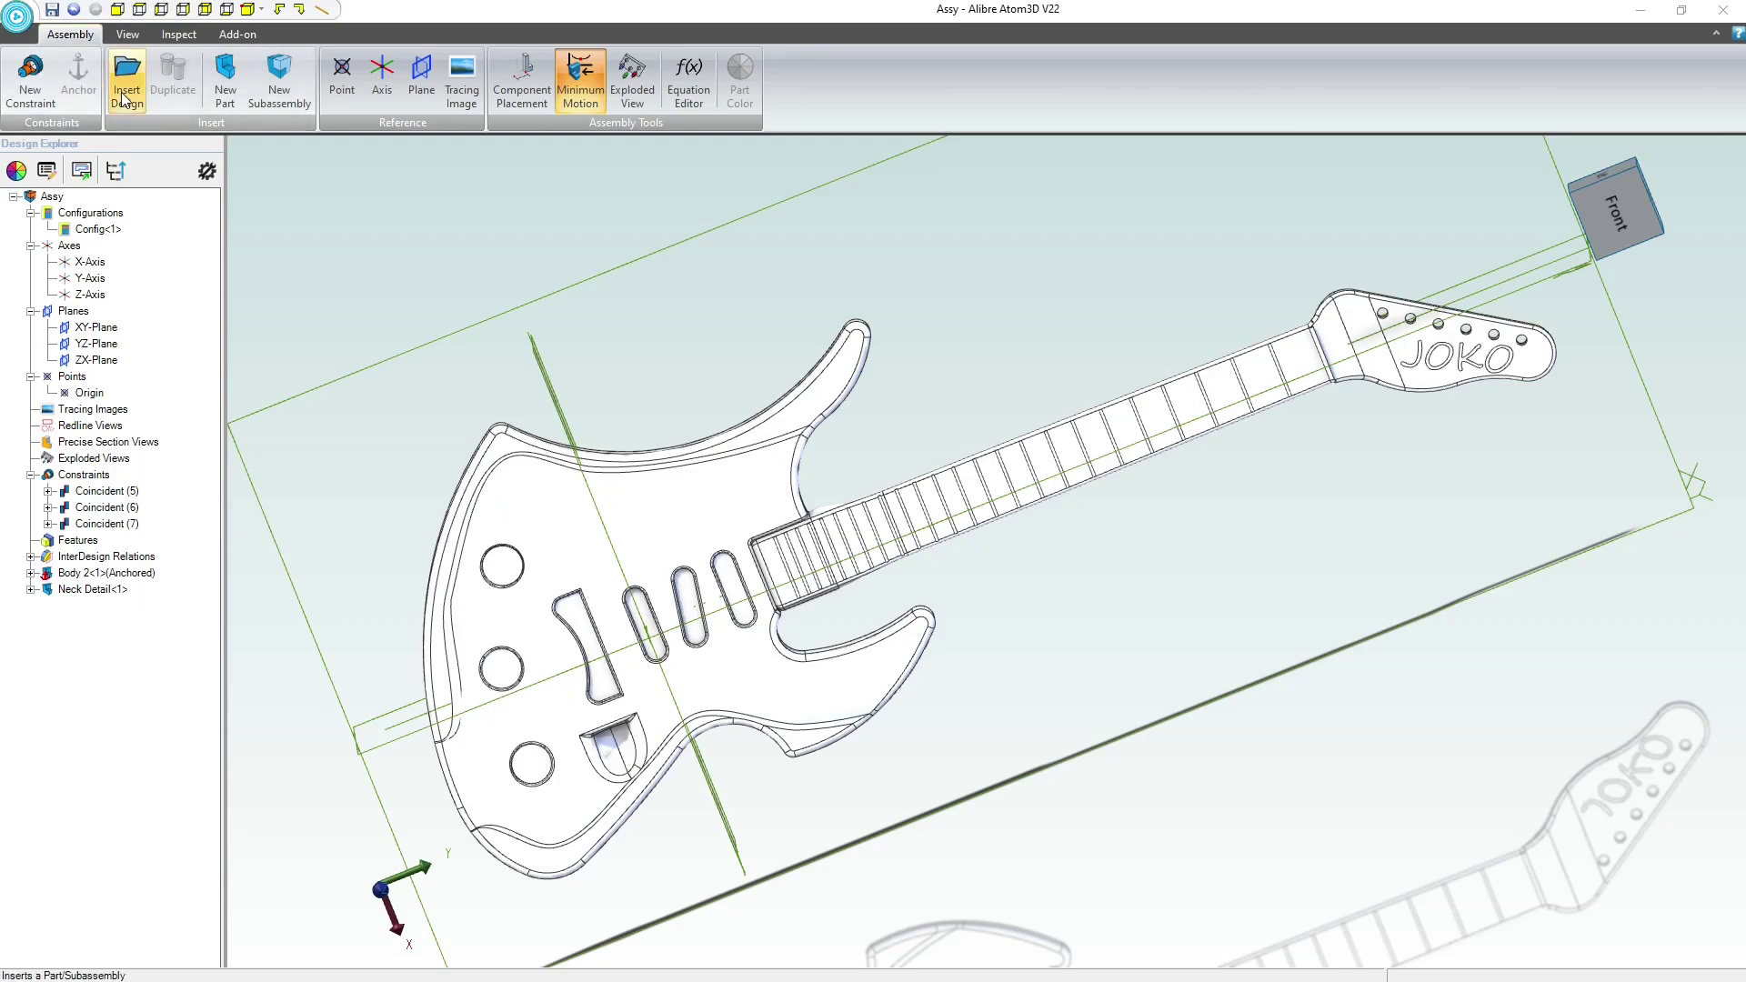
- Create a new part and start a 2D sketch on its XY plane
click(26, 24)
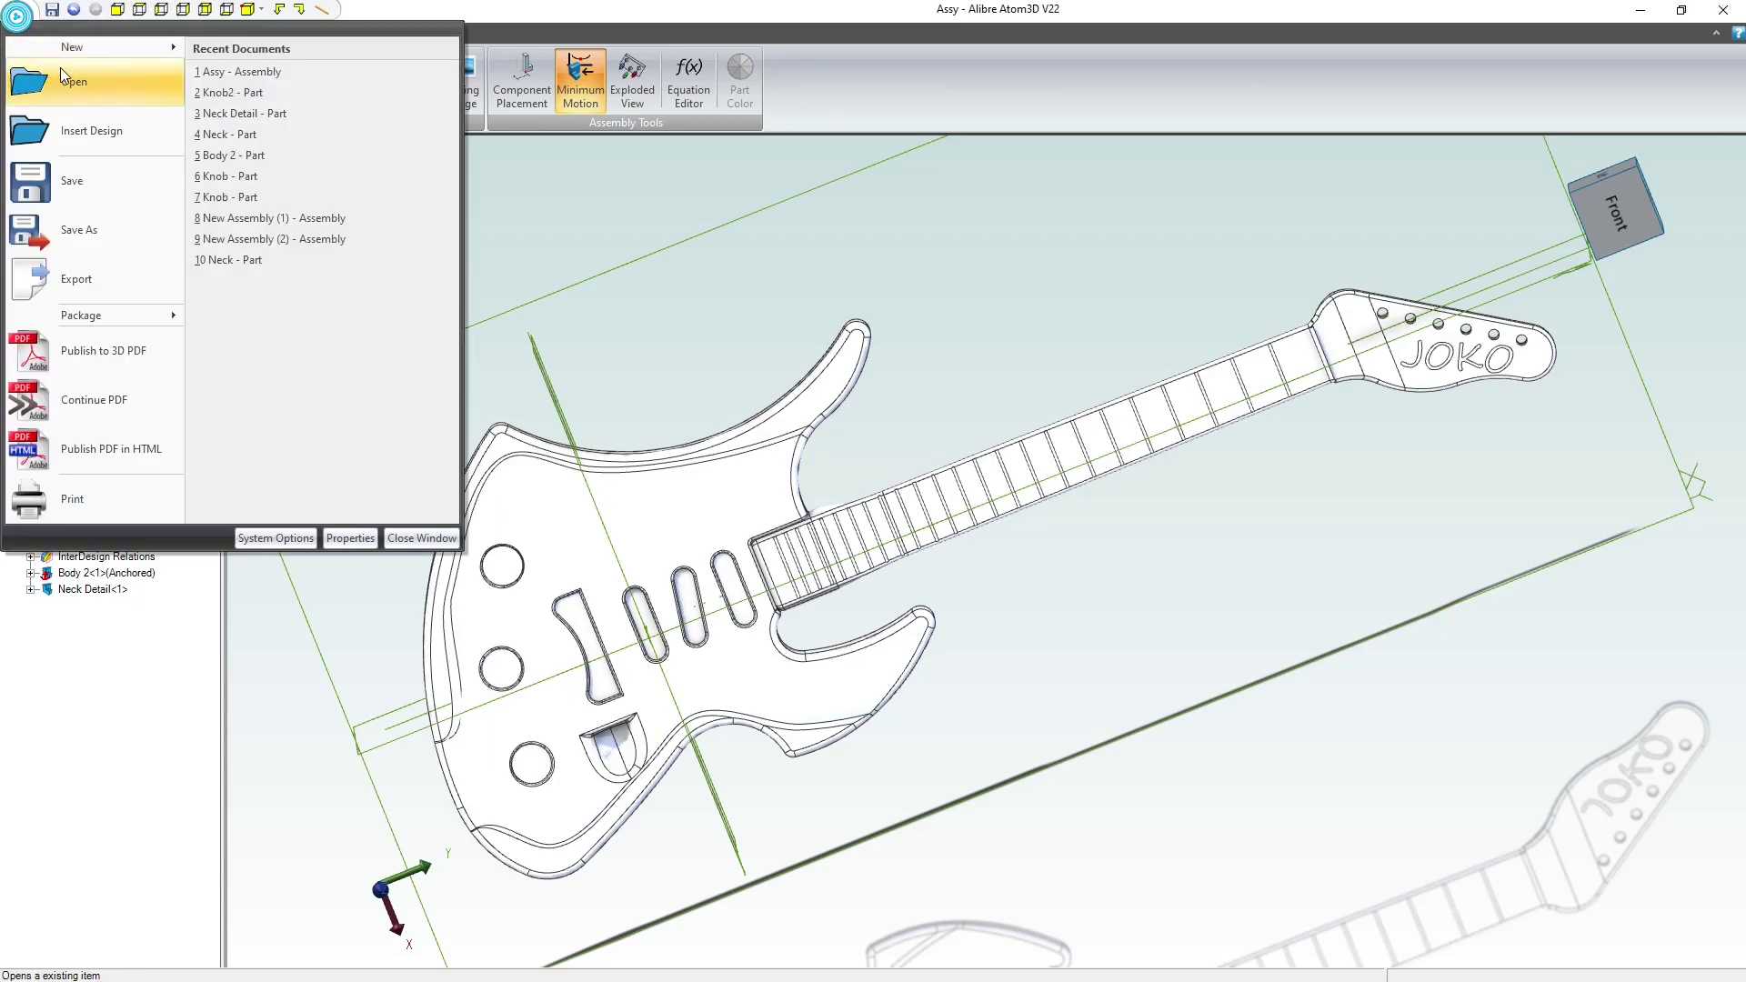
mouse_move(74, 46)
click(239, 51)
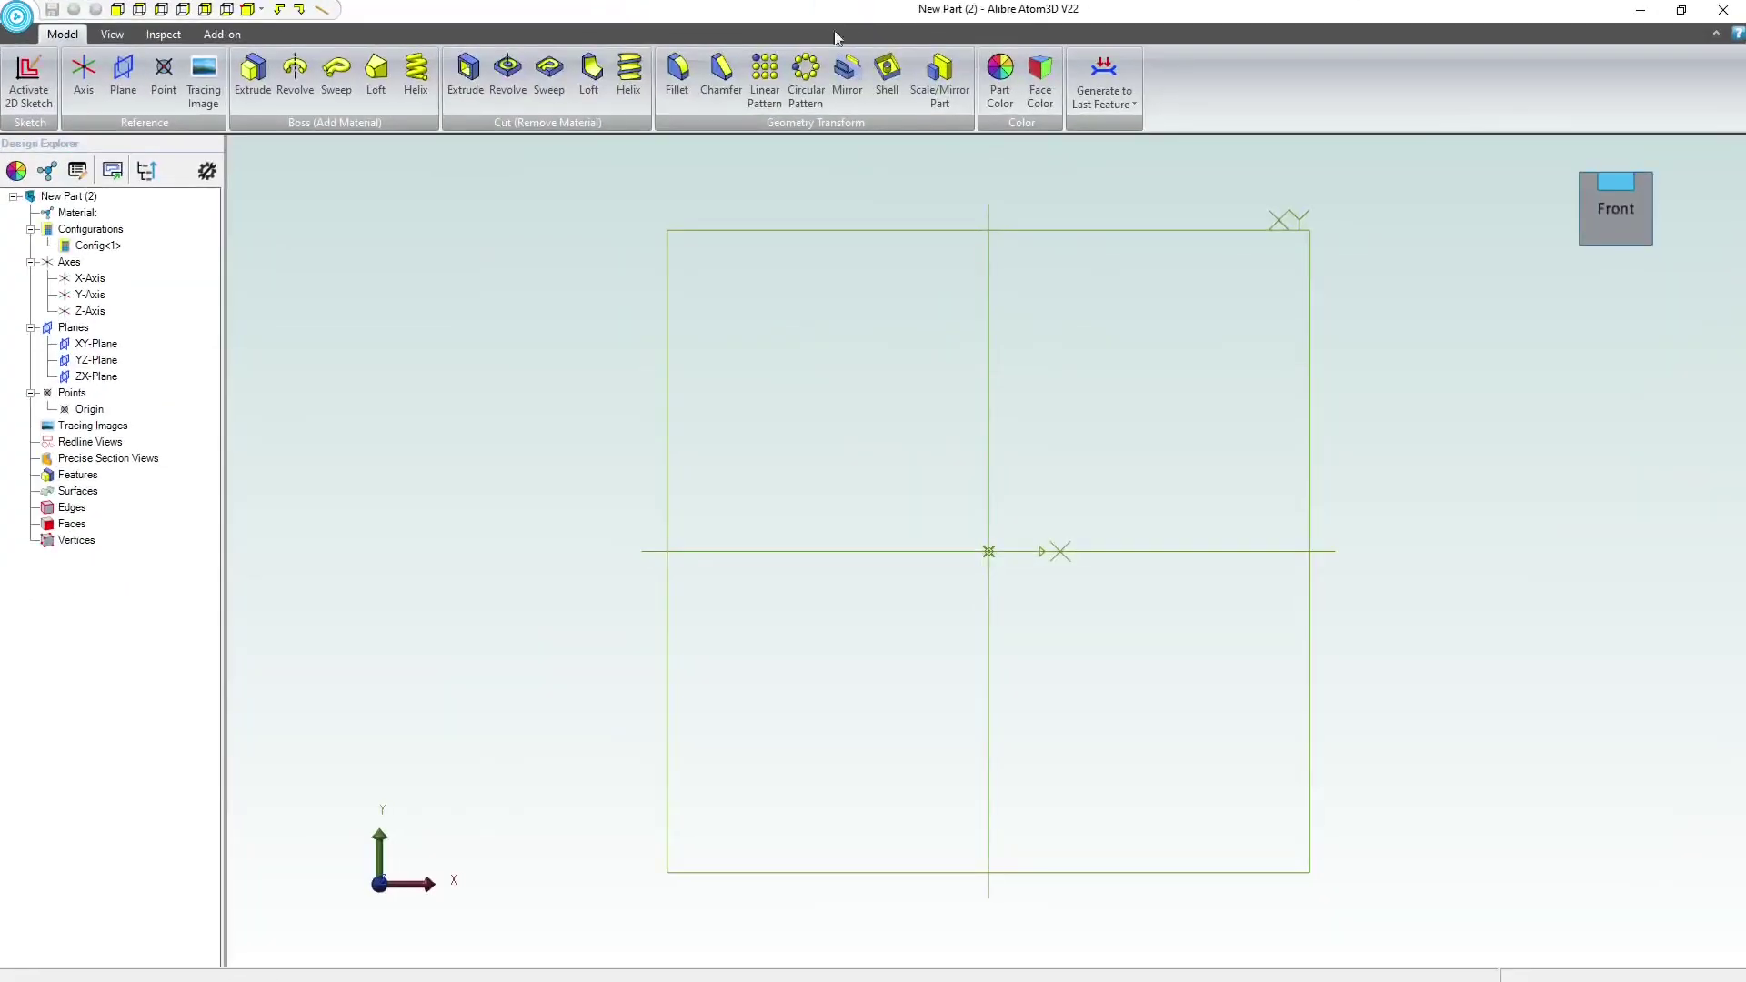
click(30, 71)
click(1115, 229)
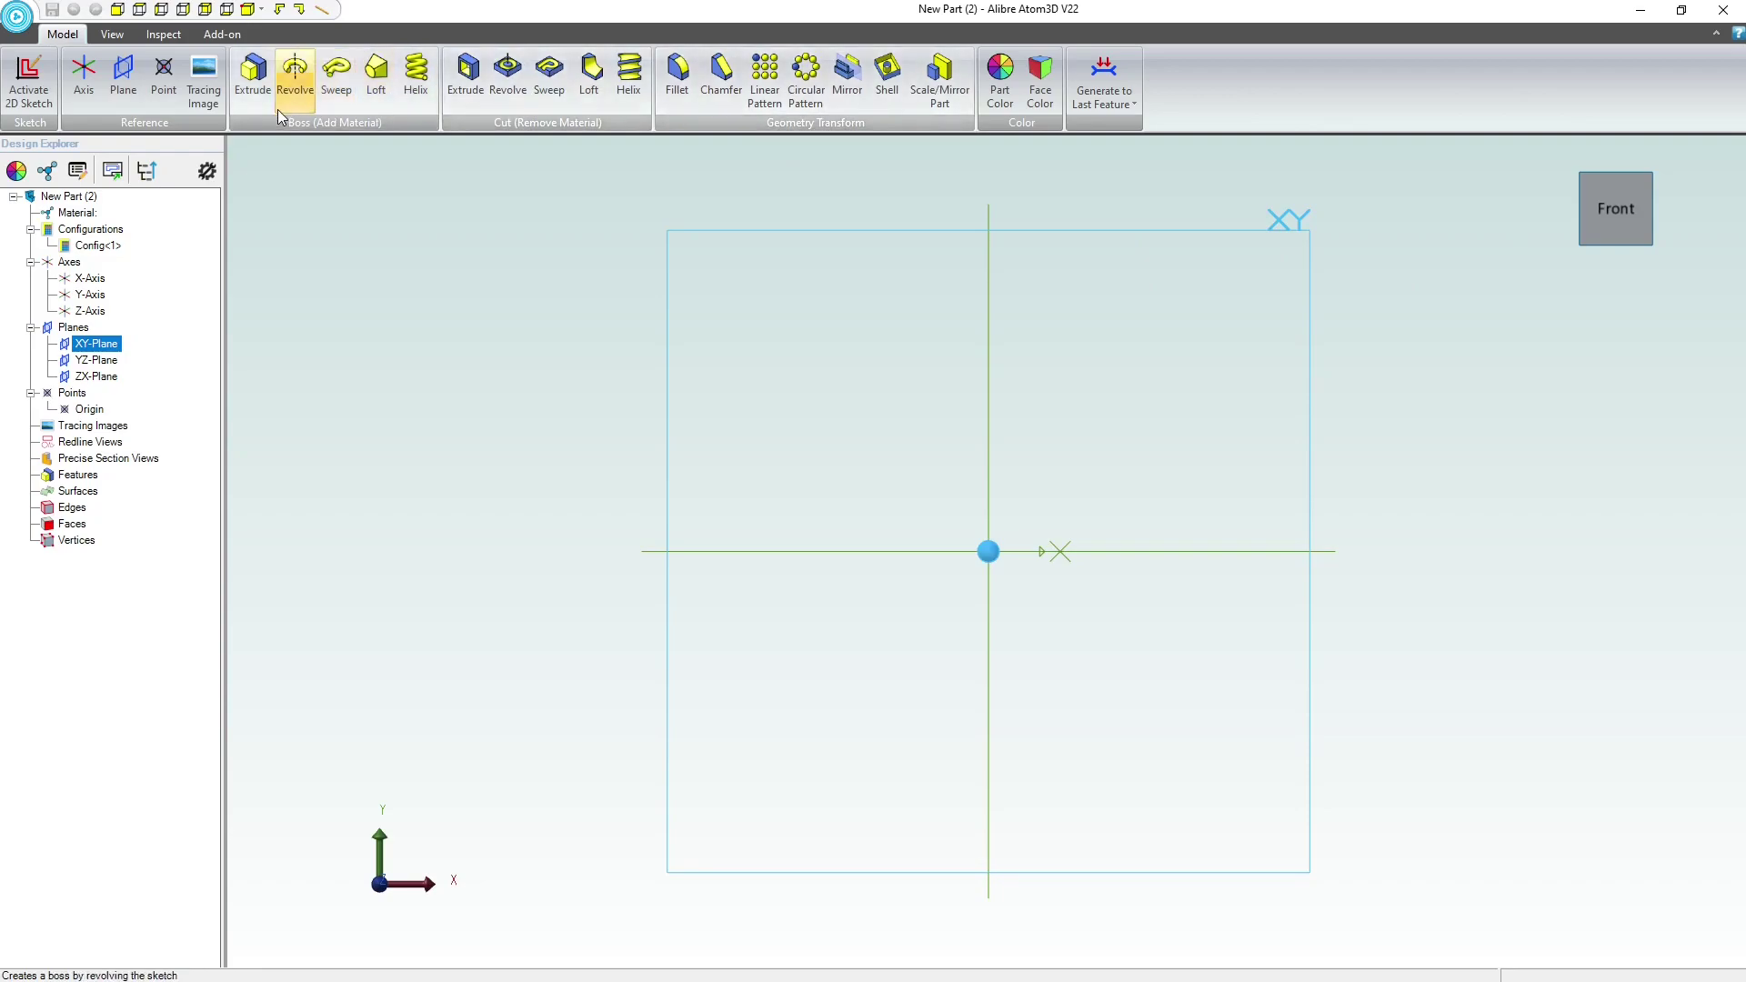
click(46, 78)
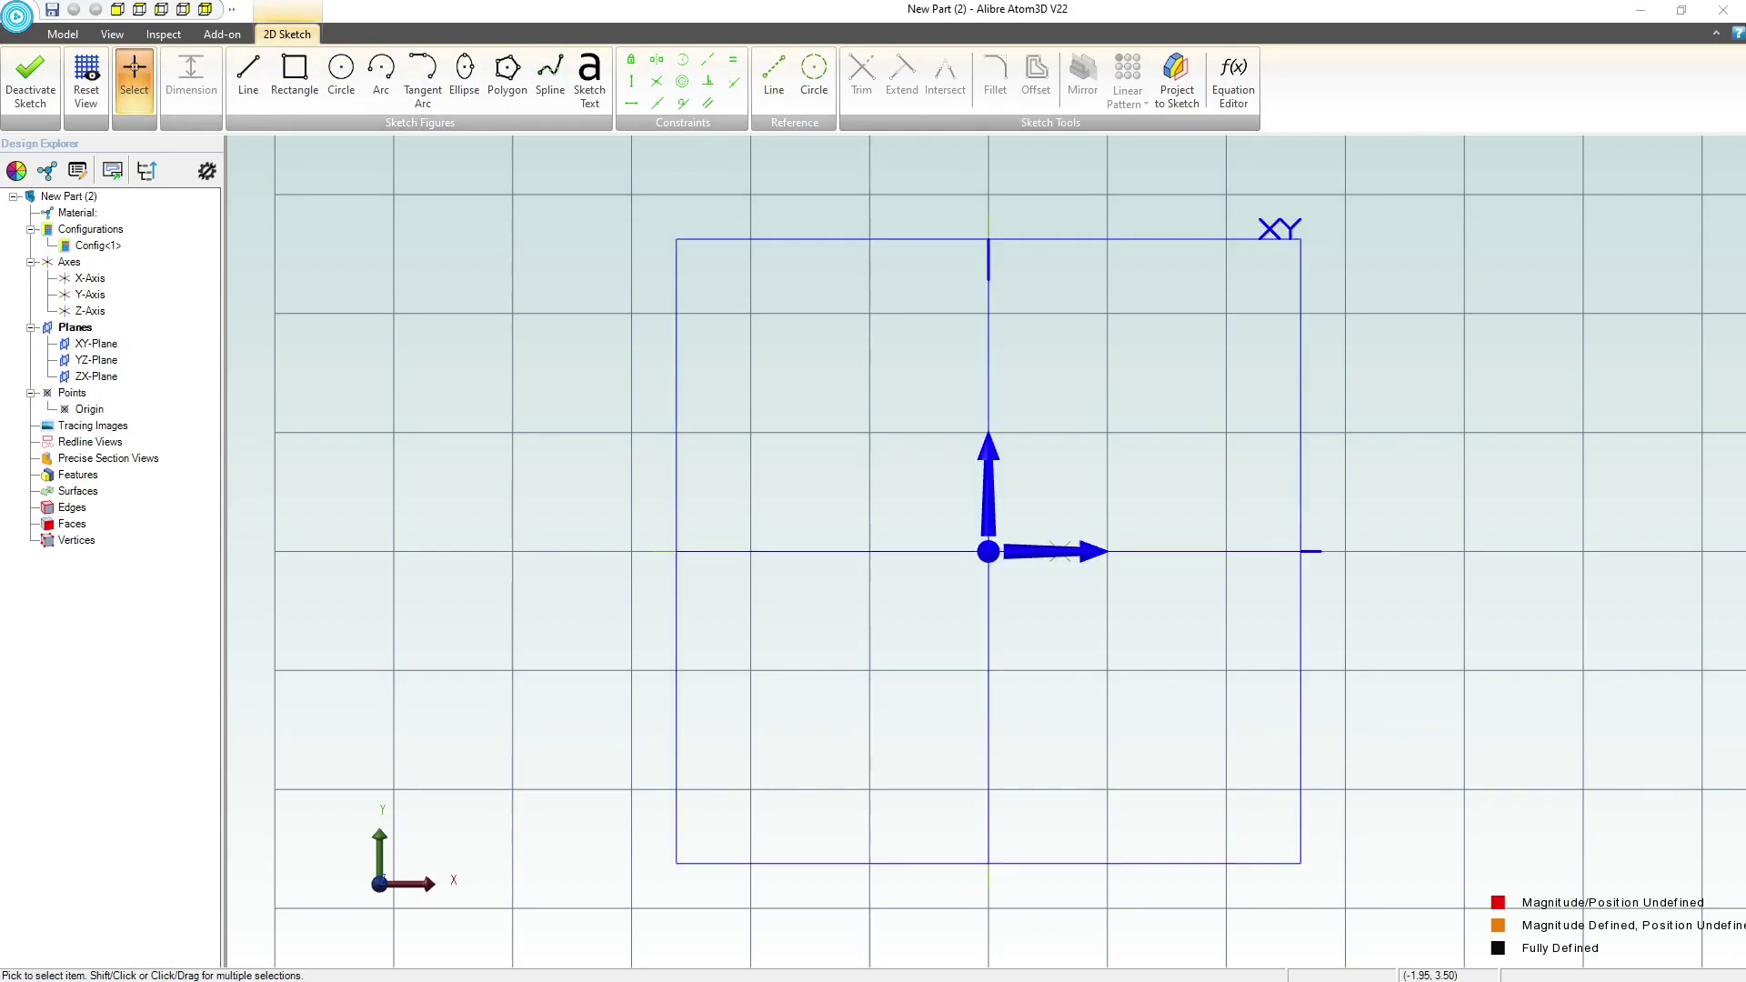
- Sketch a closed stepped profile of six lines from the origin, about 3.3 in wide, with sloped outer sides, then lower its upper edge
click(254, 80)
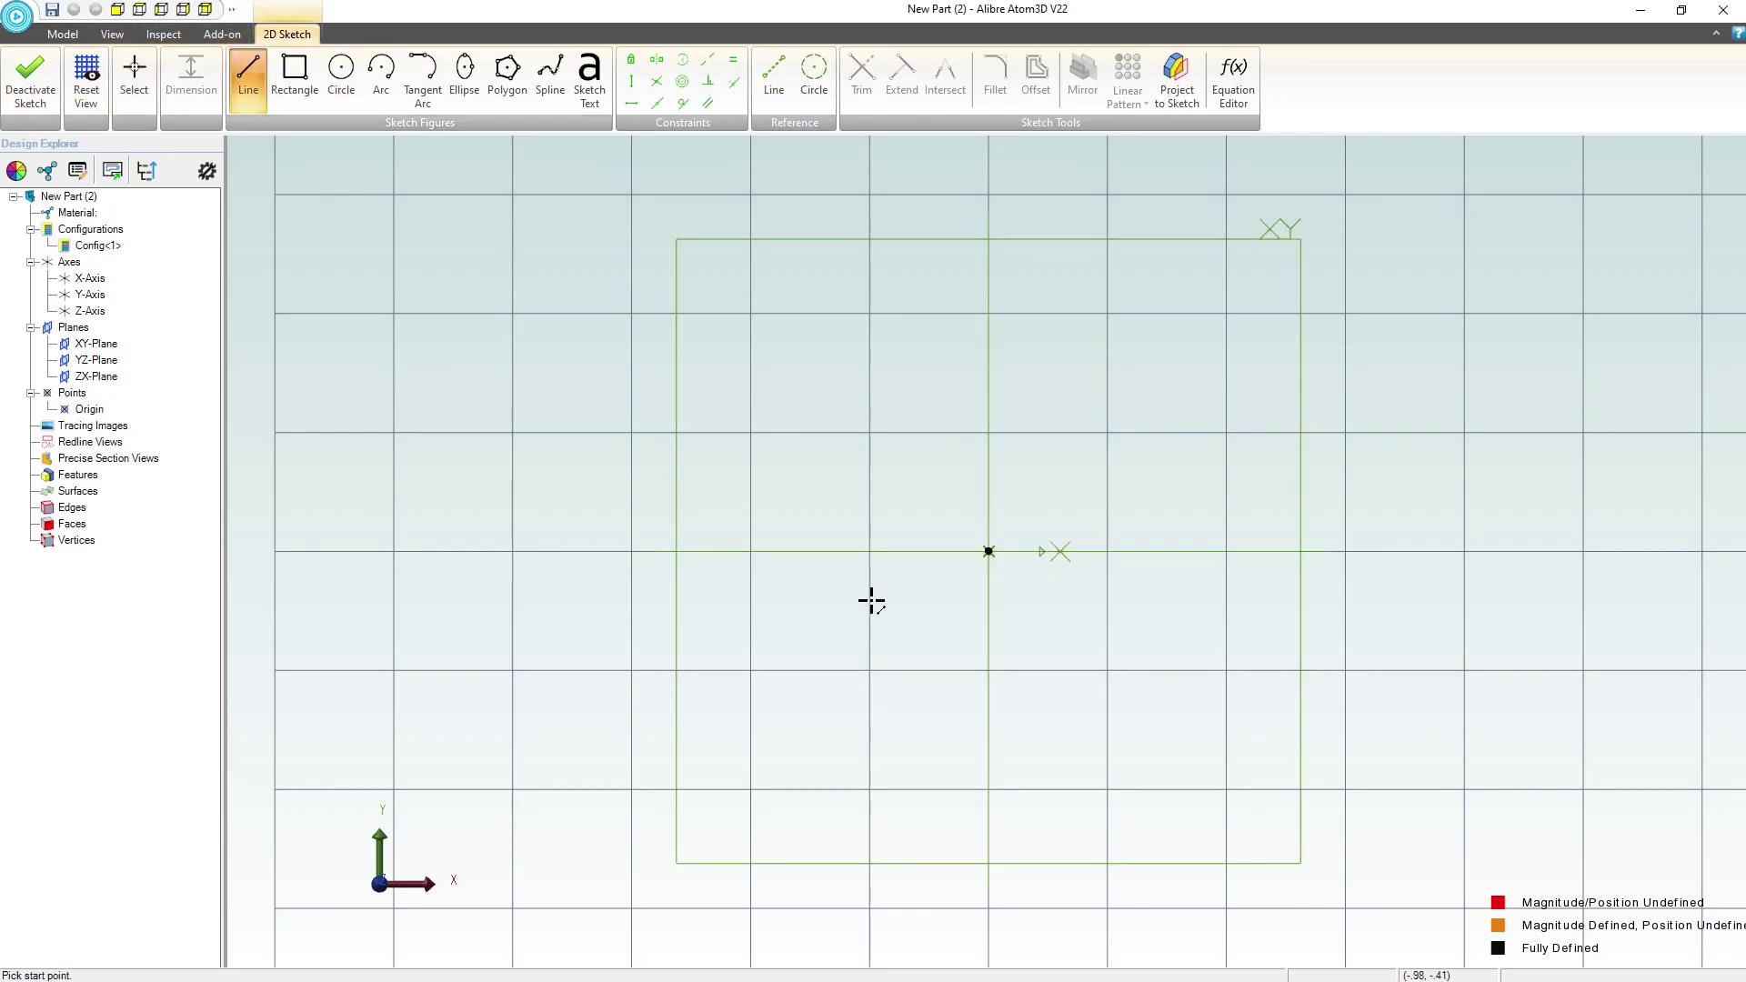
click(987, 552)
click(1377, 550)
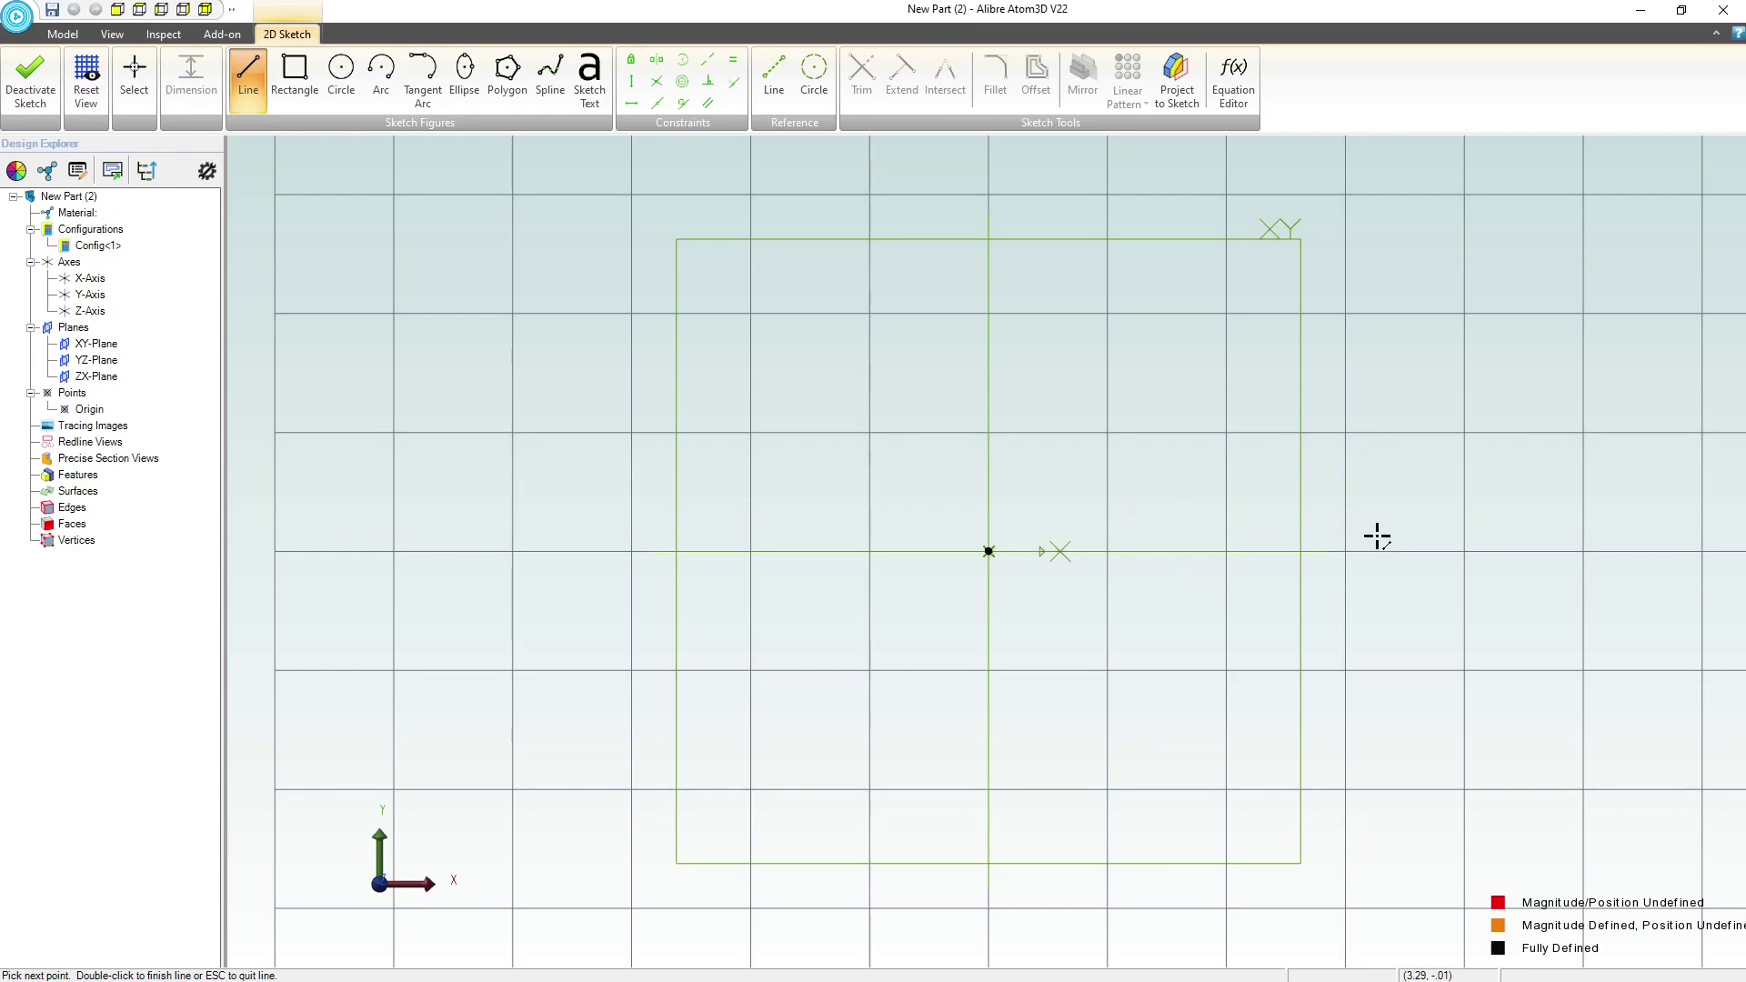
click(1357, 492)
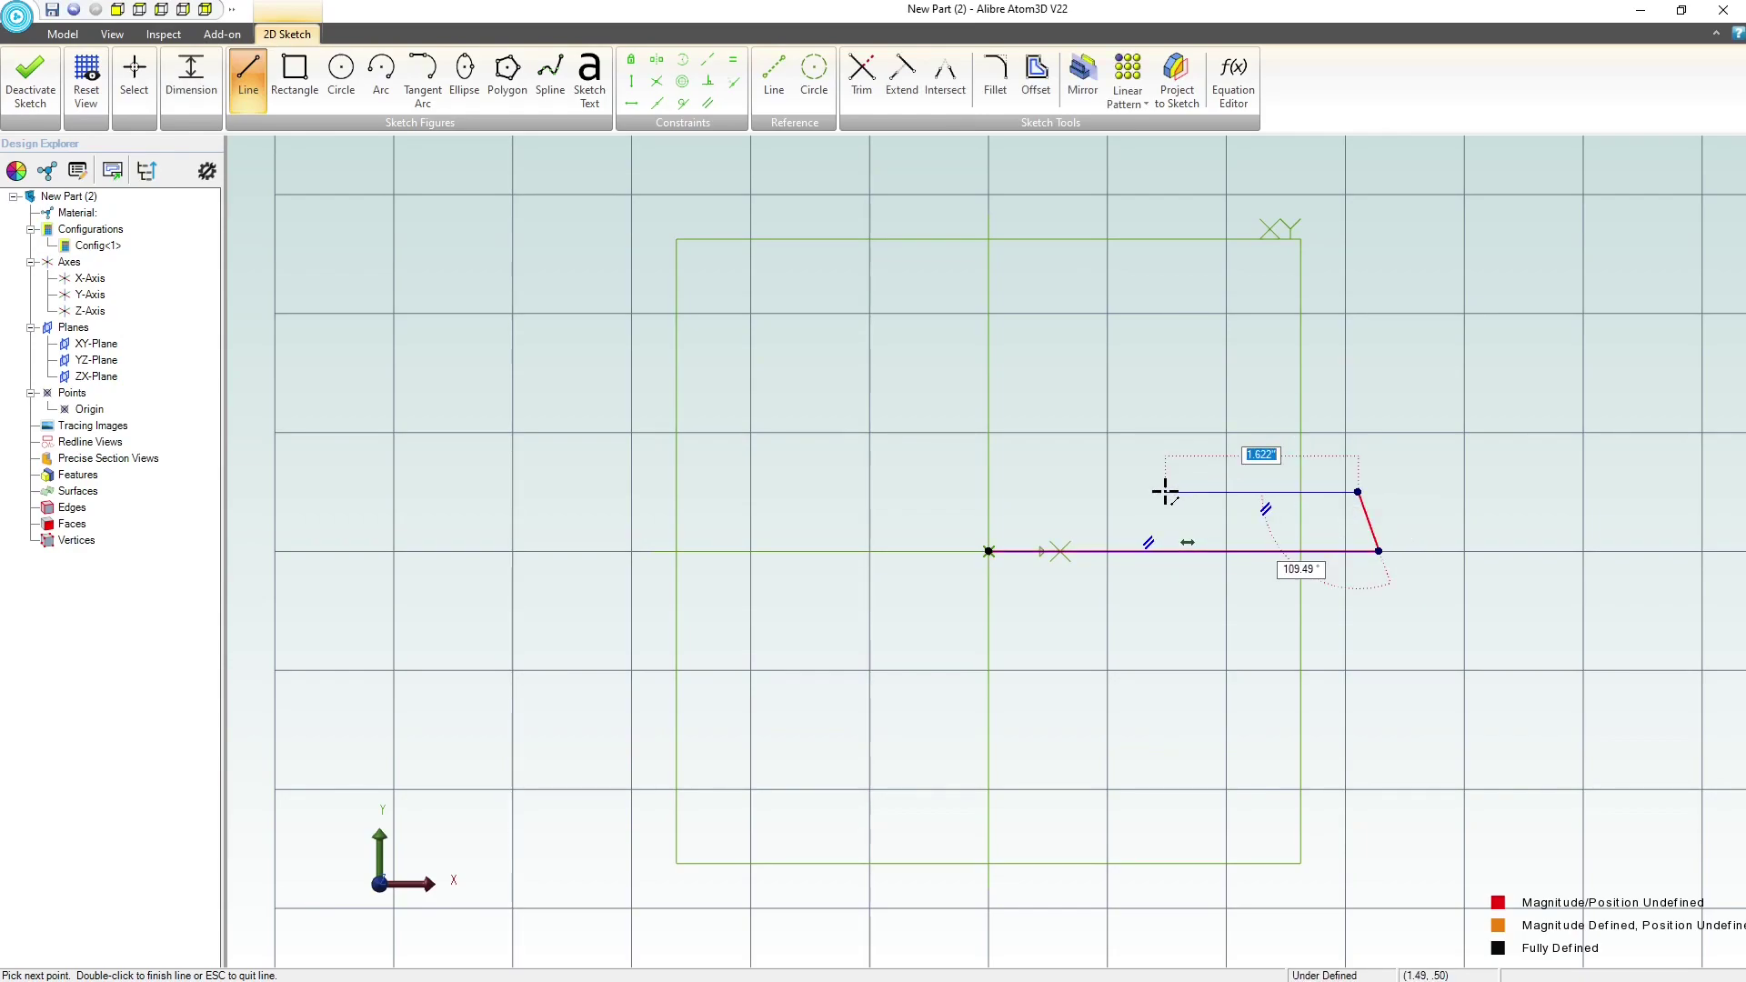
click(1165, 492)
click(1075, 239)
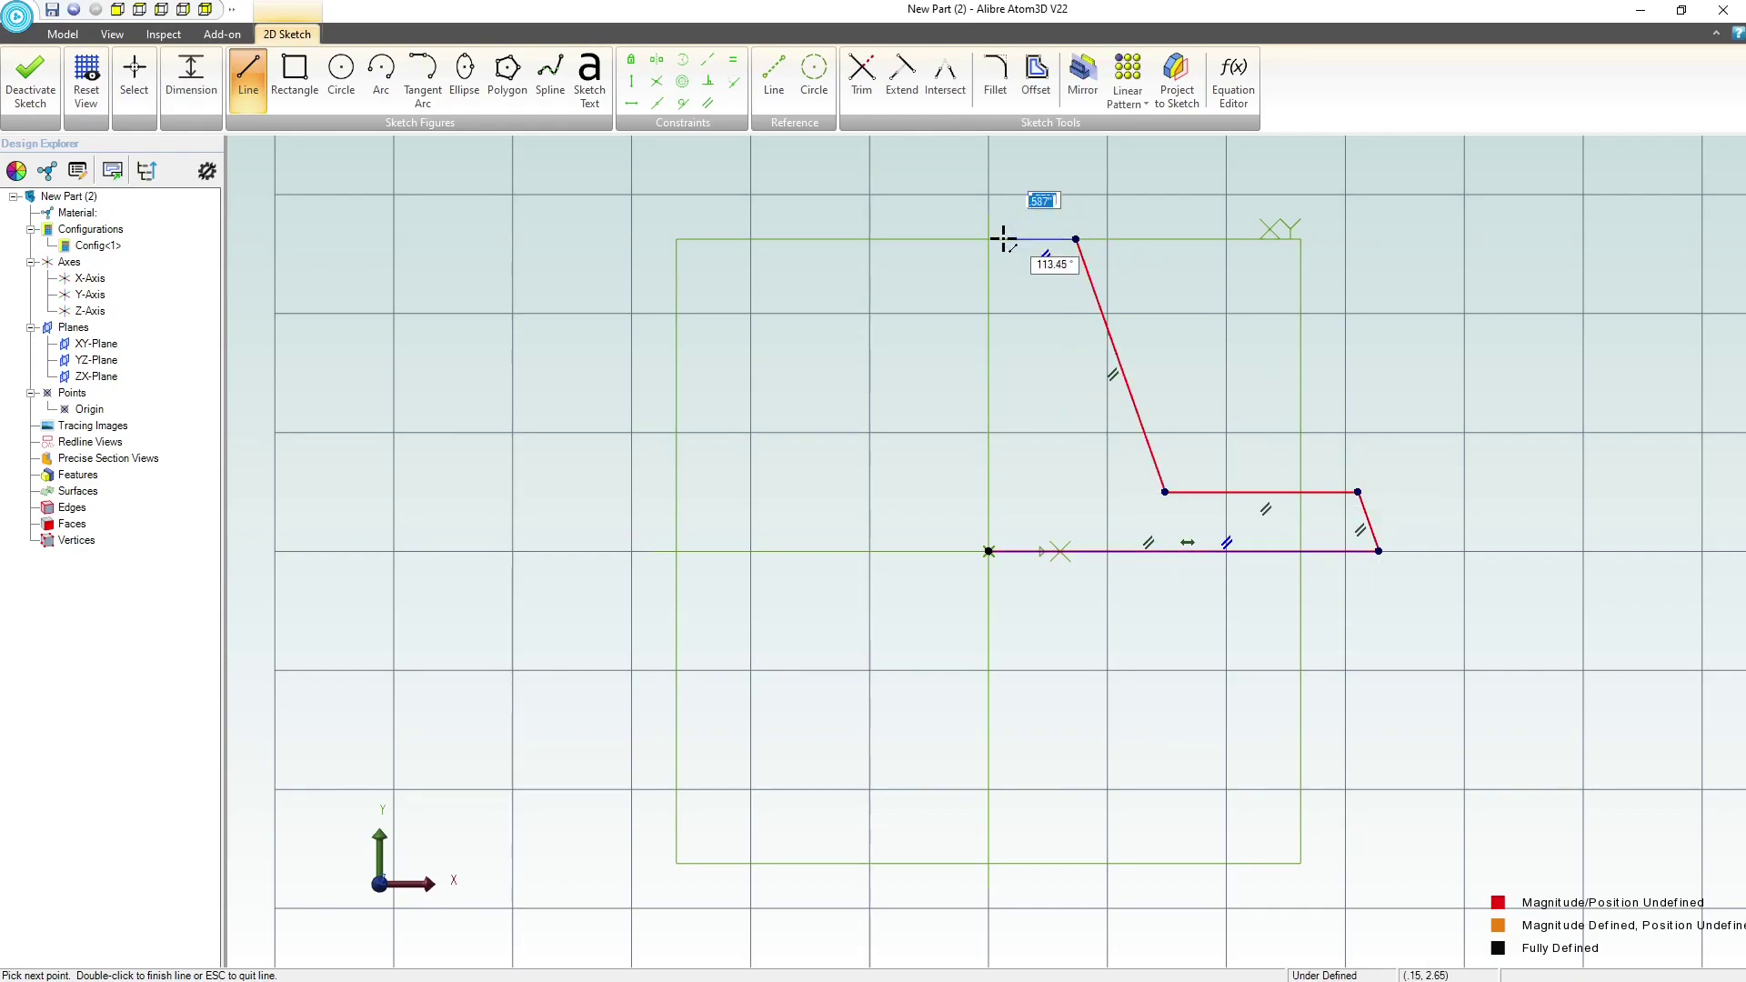
click(989, 239)
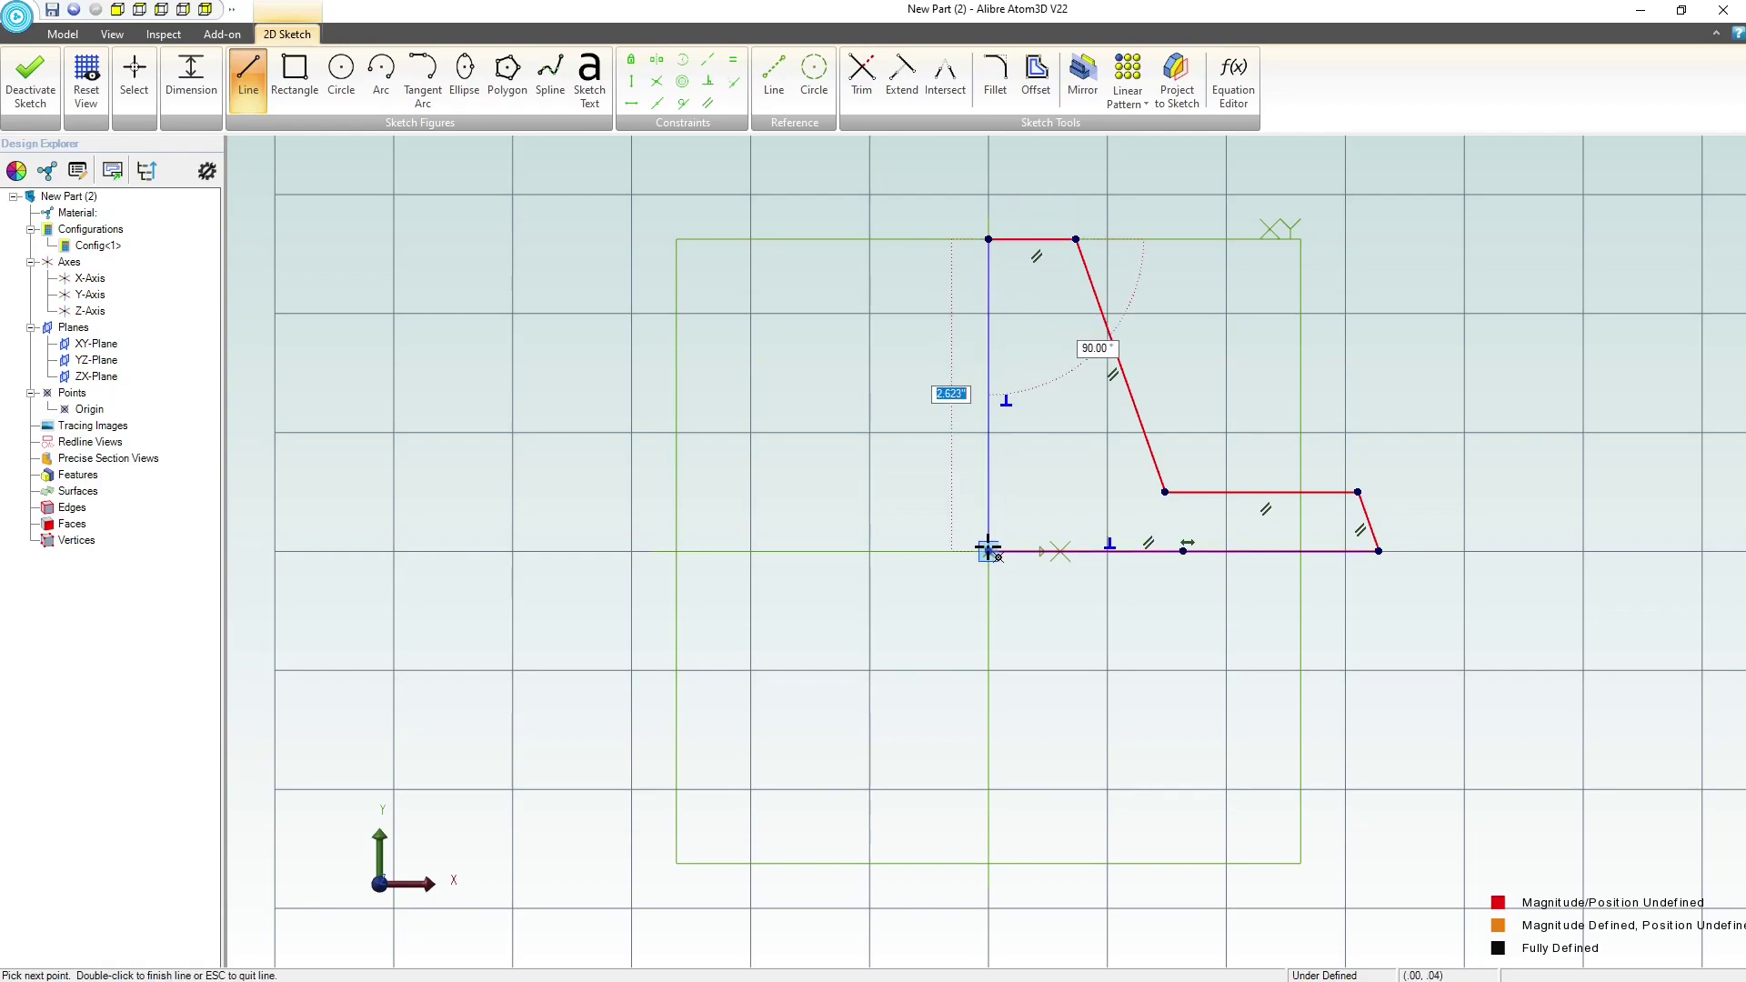
click(988, 551)
key(Escape)
key(Escape)
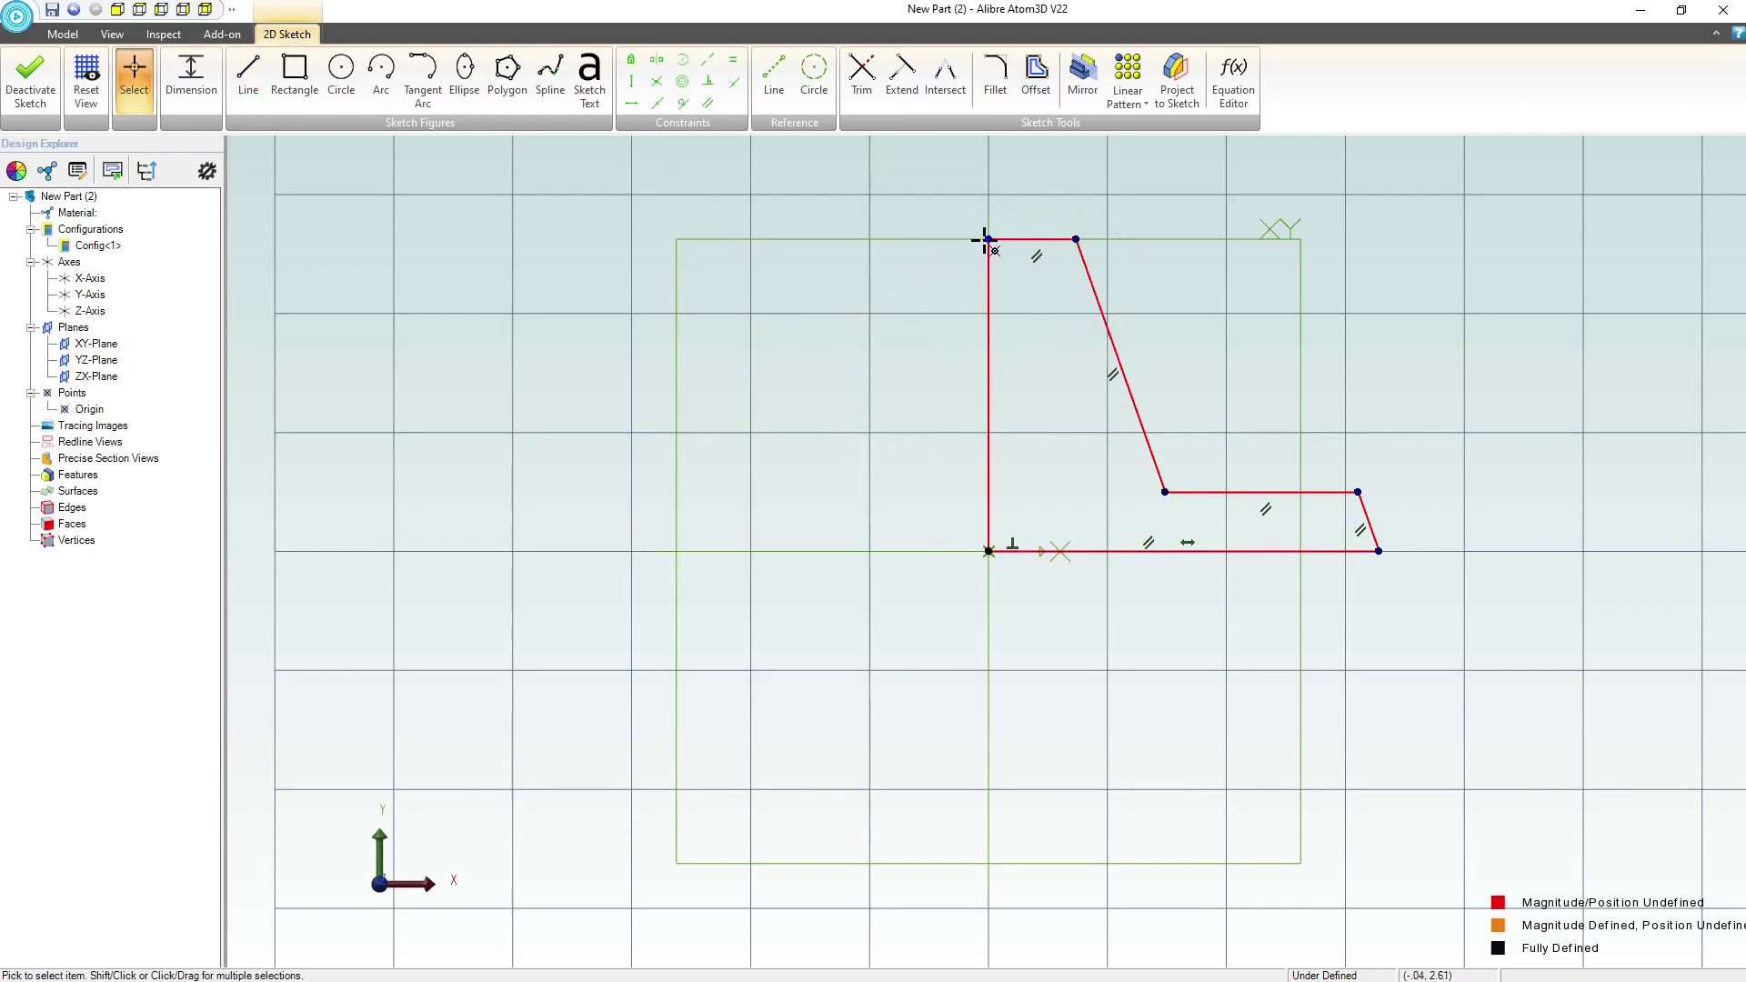
drag(986, 240, 738, 275)
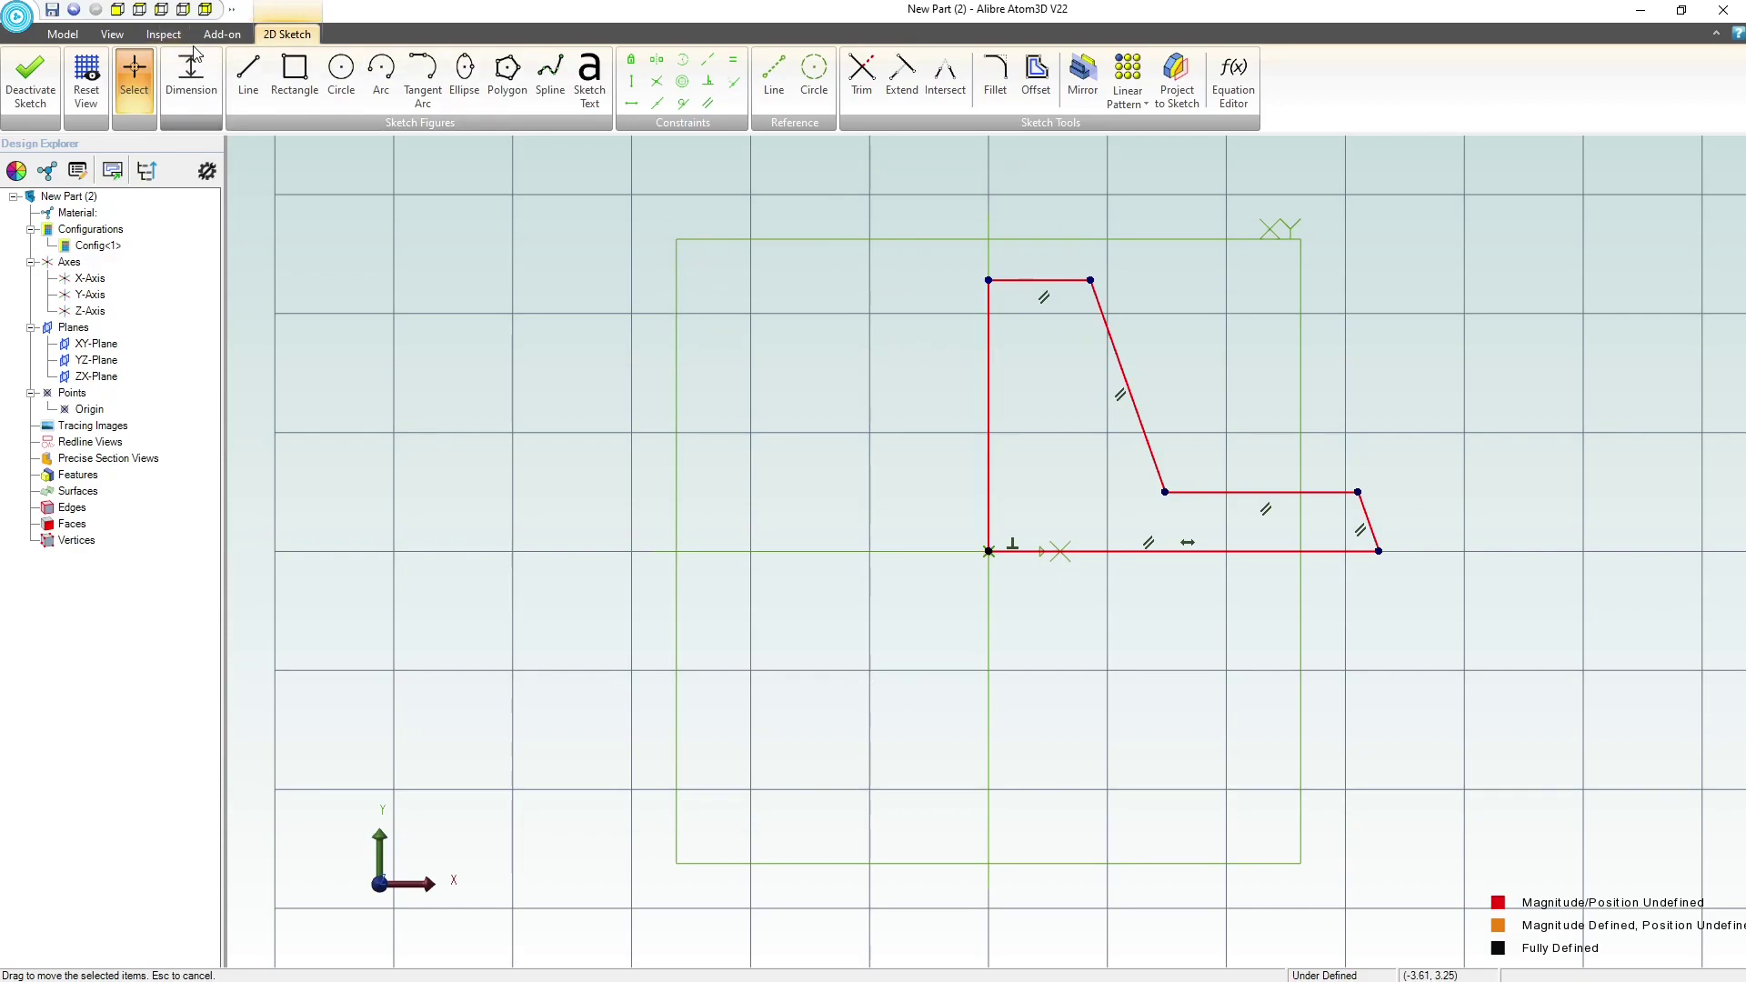
- Dimension the profile's vertical edge on the Y-axis at .550 in
click(991, 352)
click(904, 384)
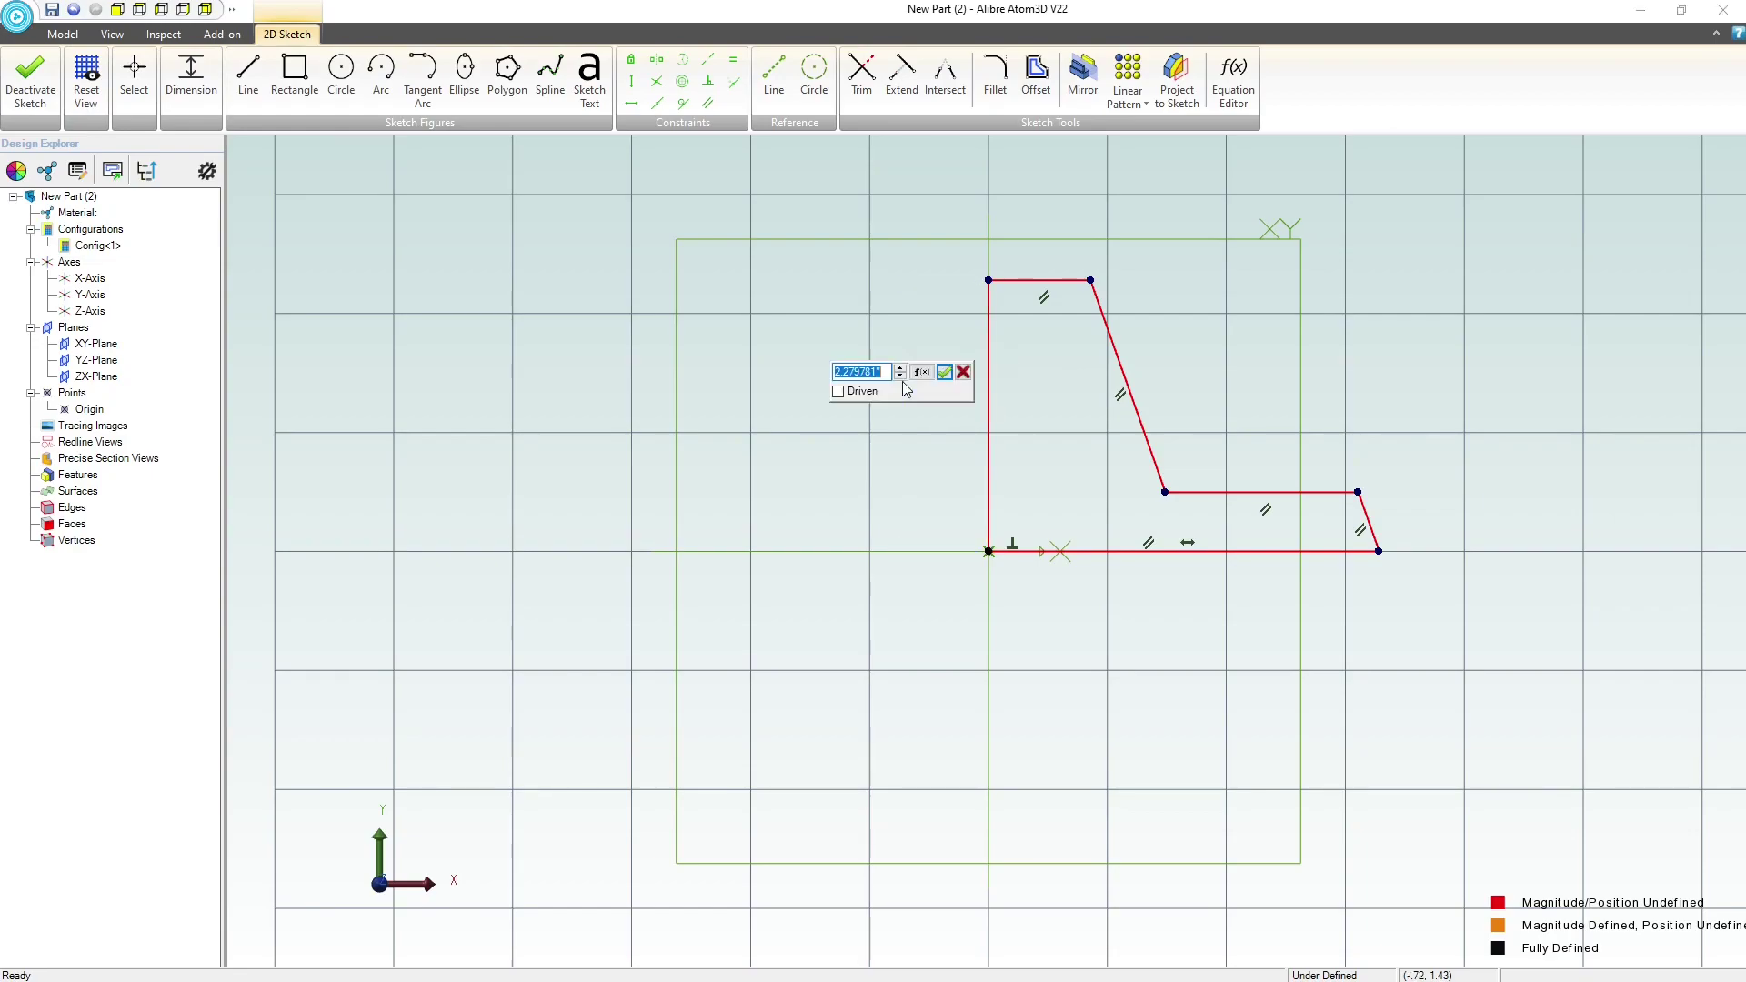
text(5.)
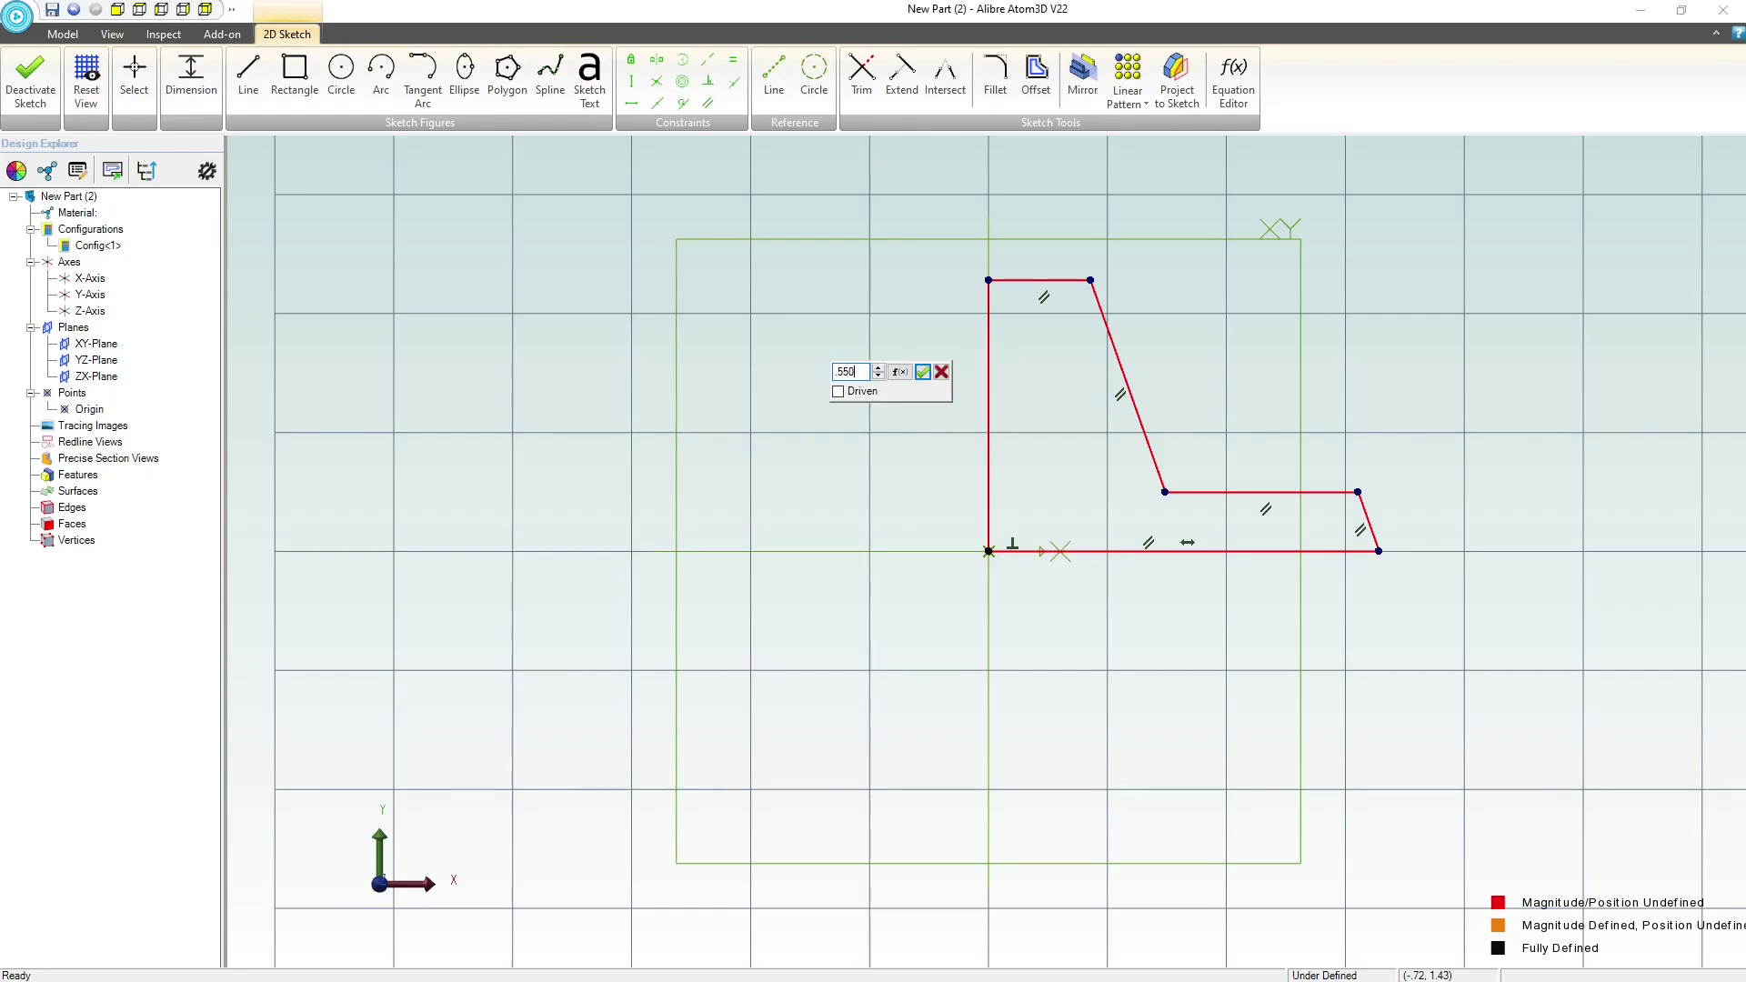
text(50)
key(Return)
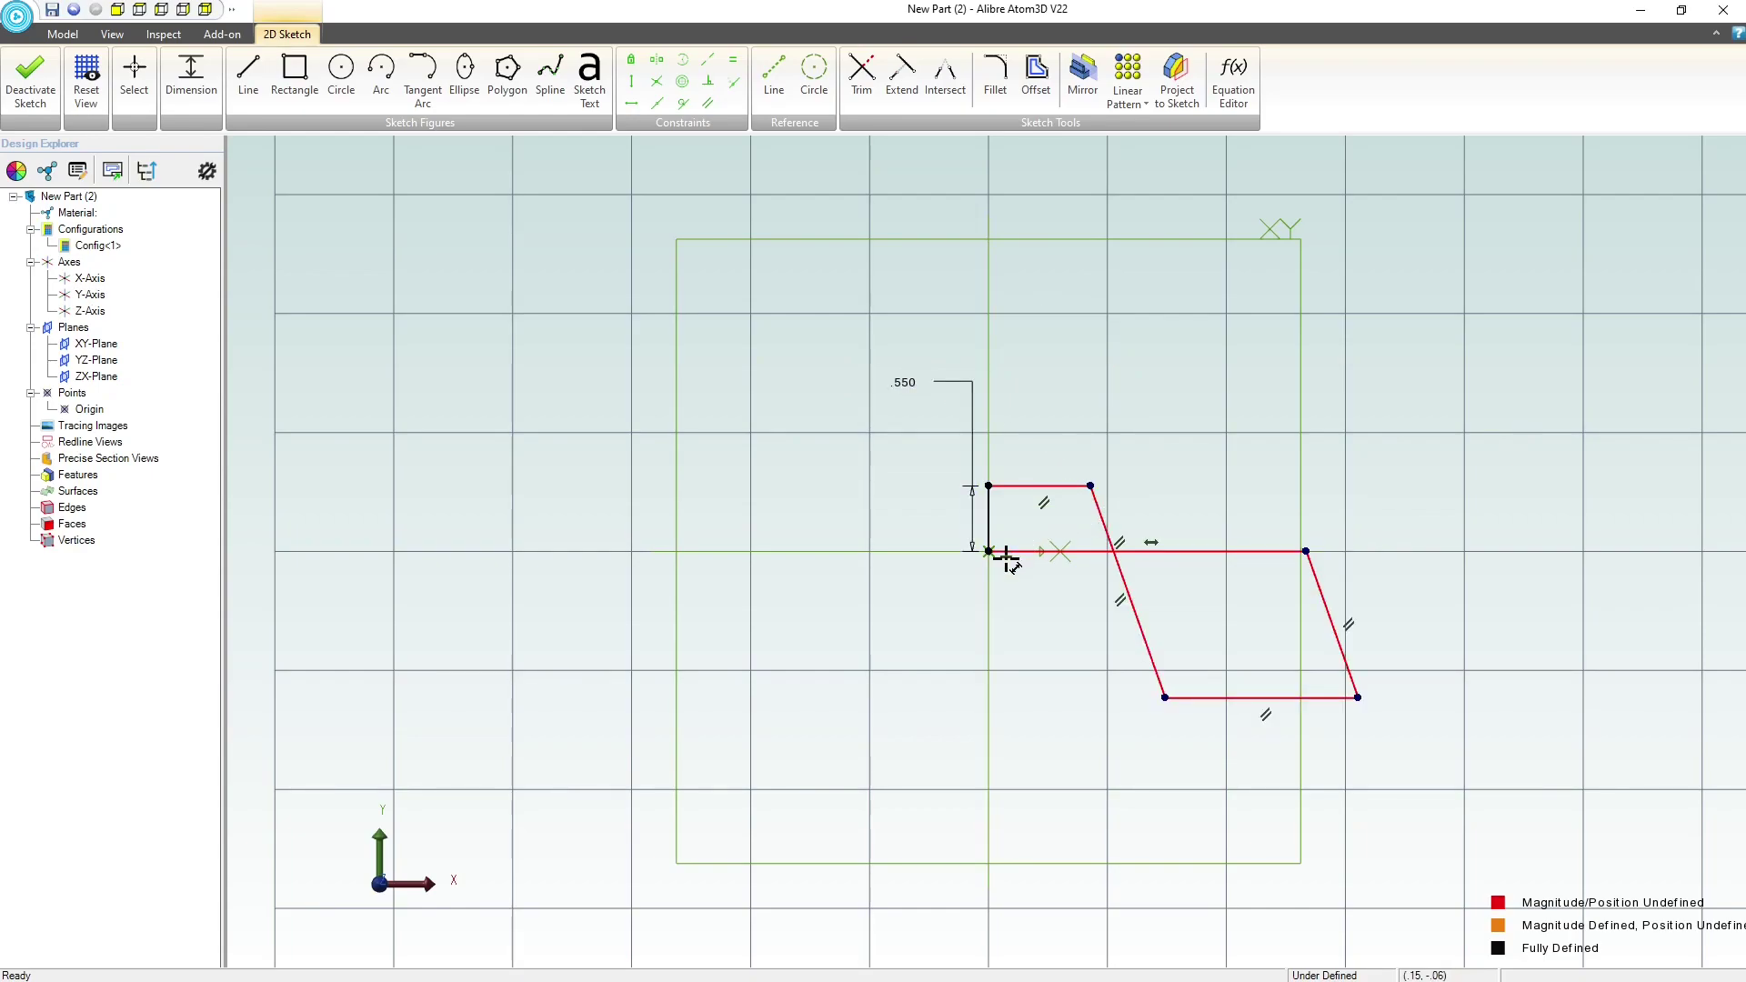
- Dimension the angle between the base line and the long sloped side at 80° and move the outer flange corner back above the base line
scroll(1006, 557, up, 2)
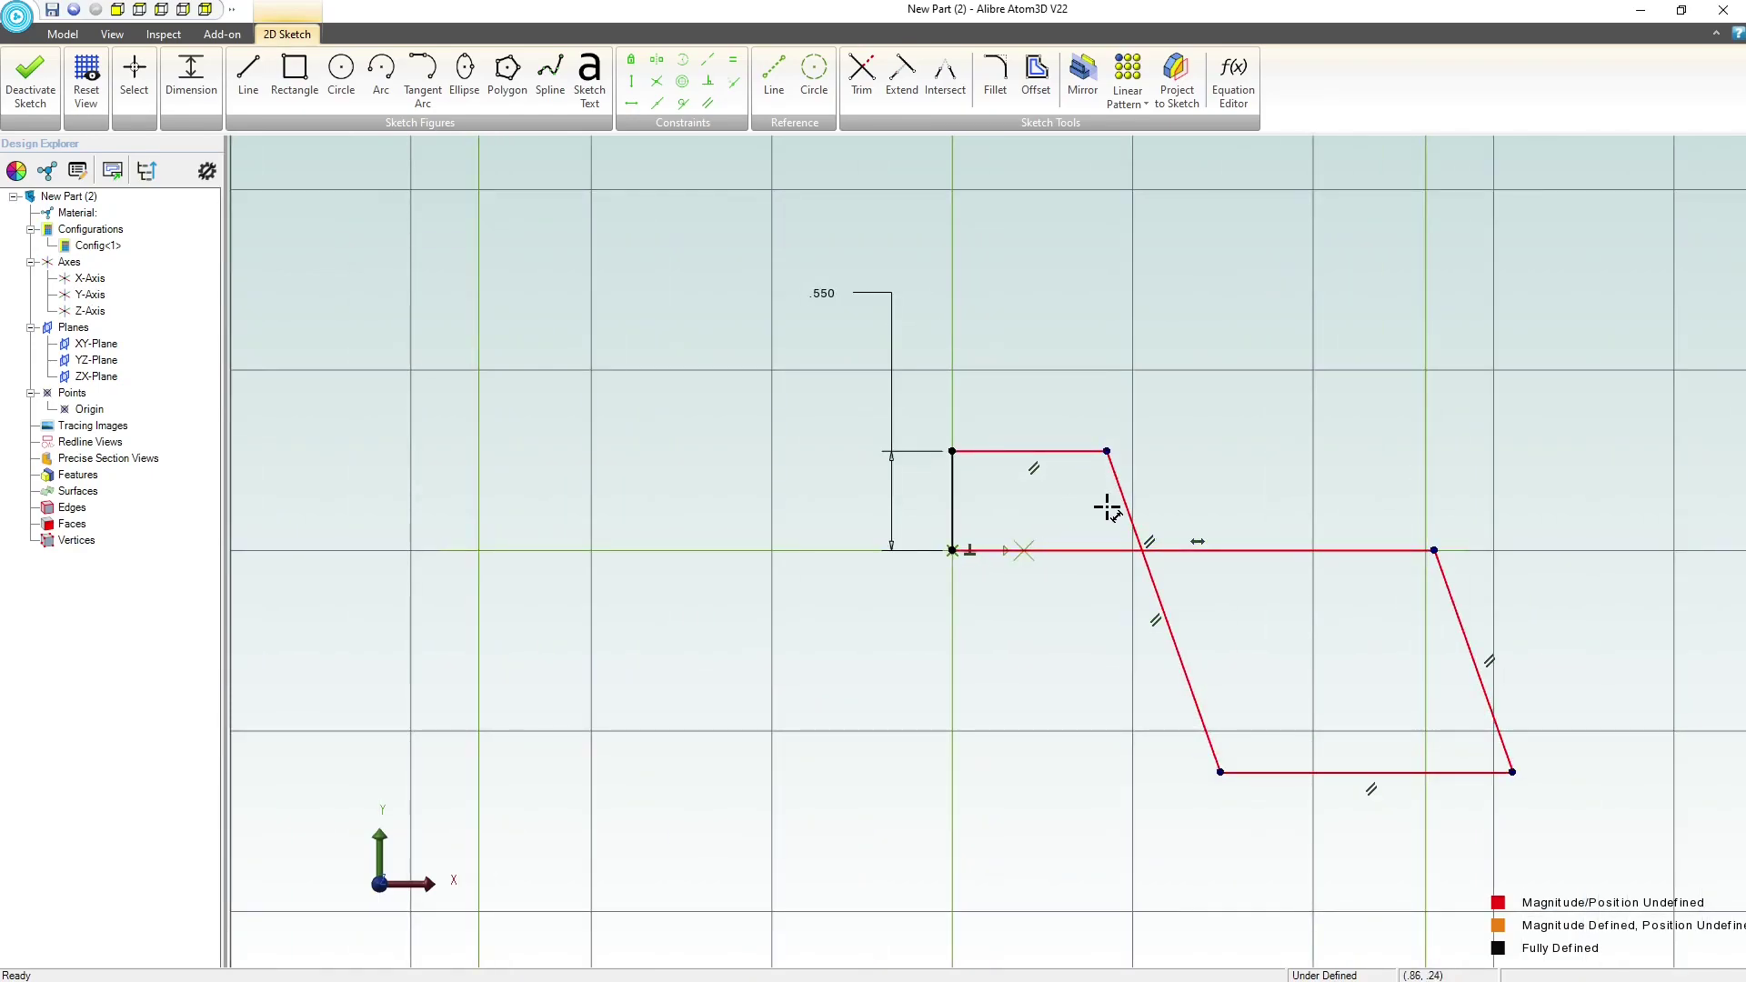
click(1104, 548)
click(1126, 510)
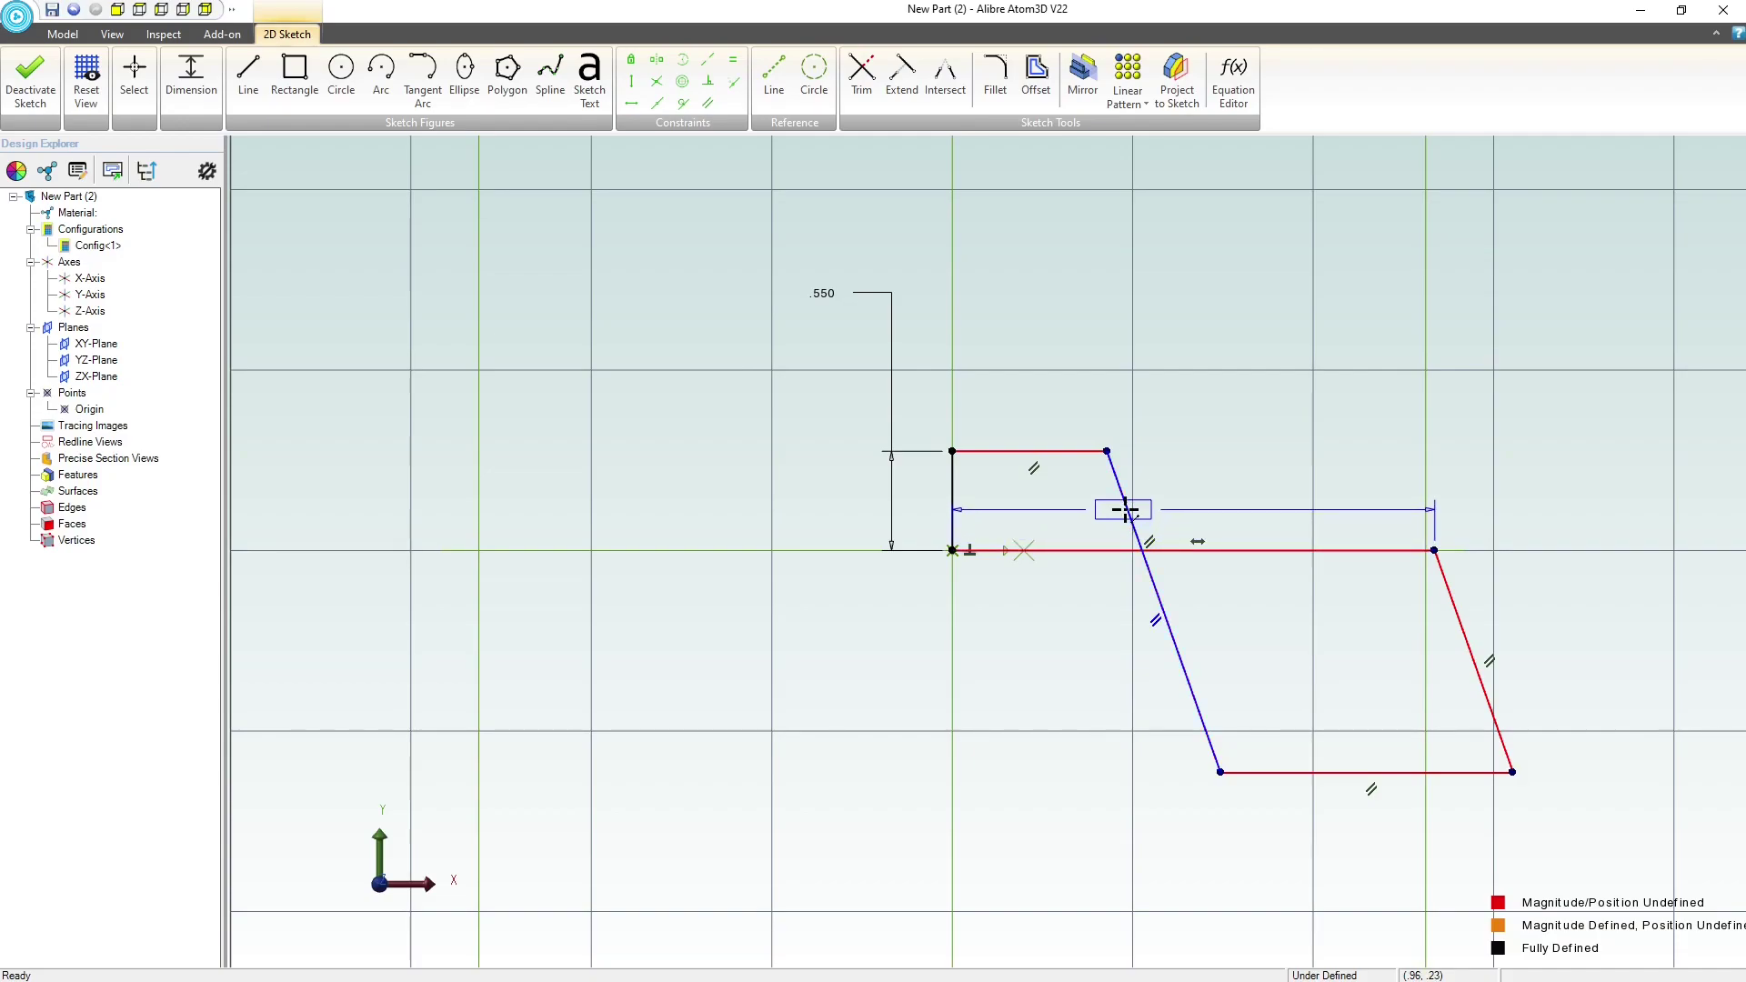
click(1053, 502)
text(80)
key(Return)
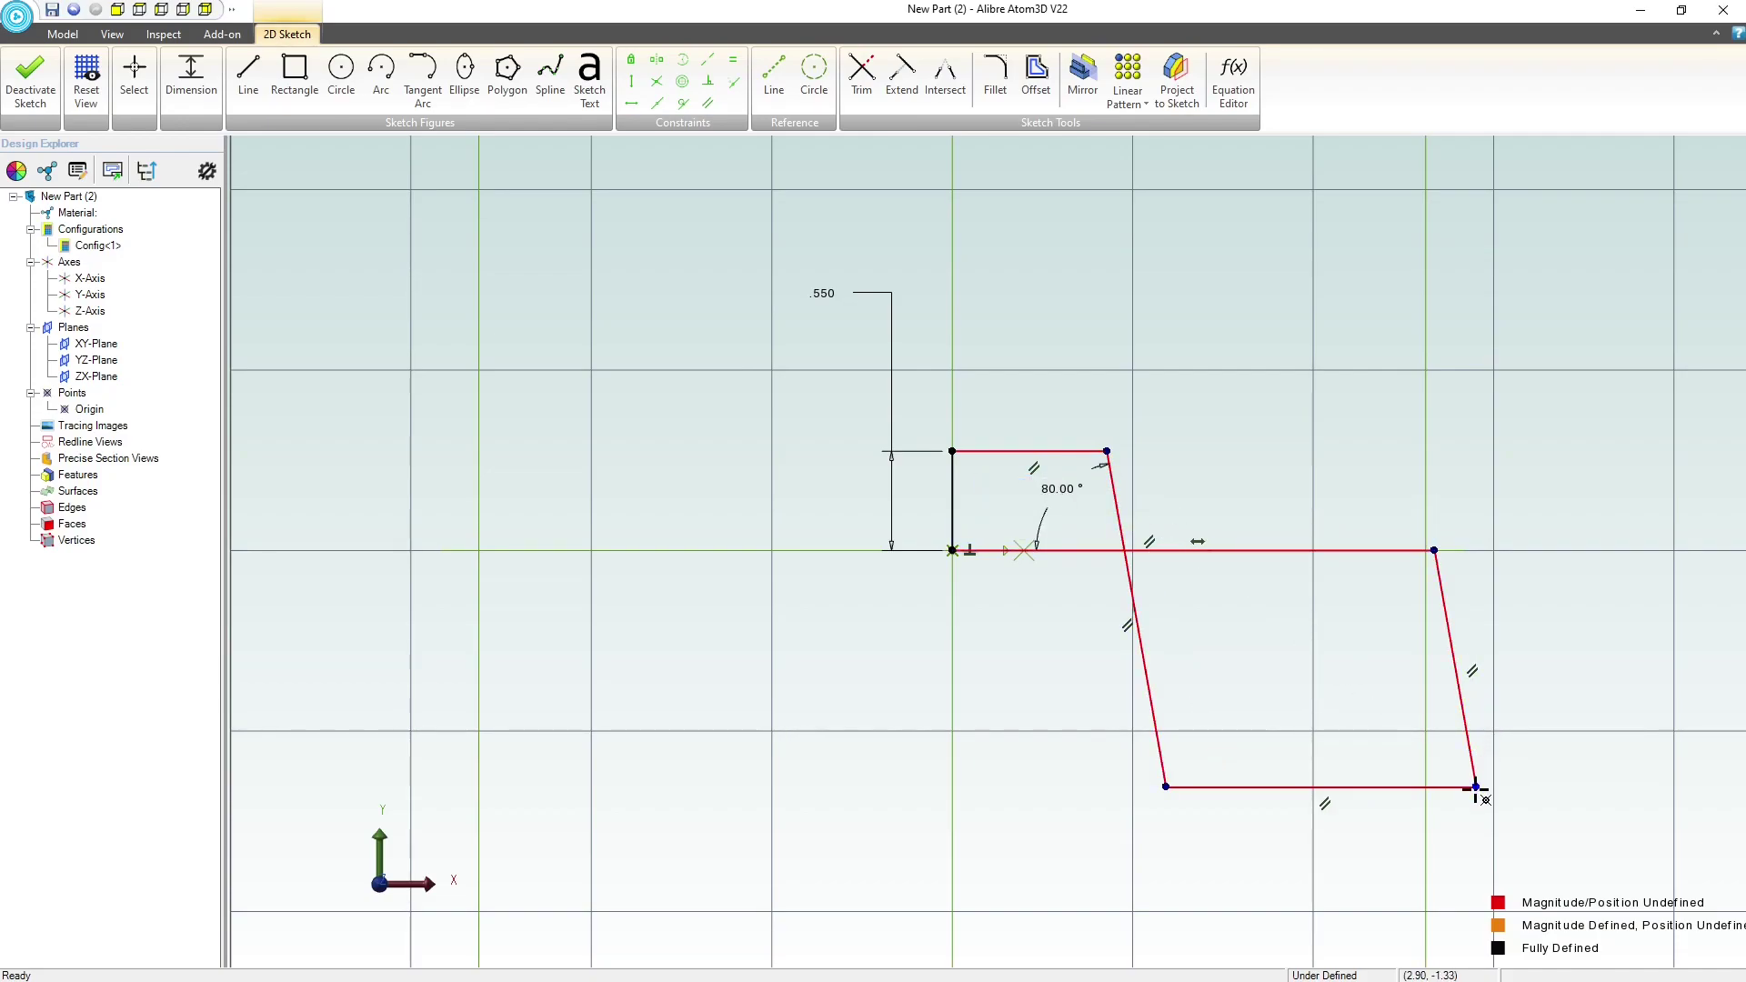
key(Escape)
drag(1475, 788, 1414, 500)
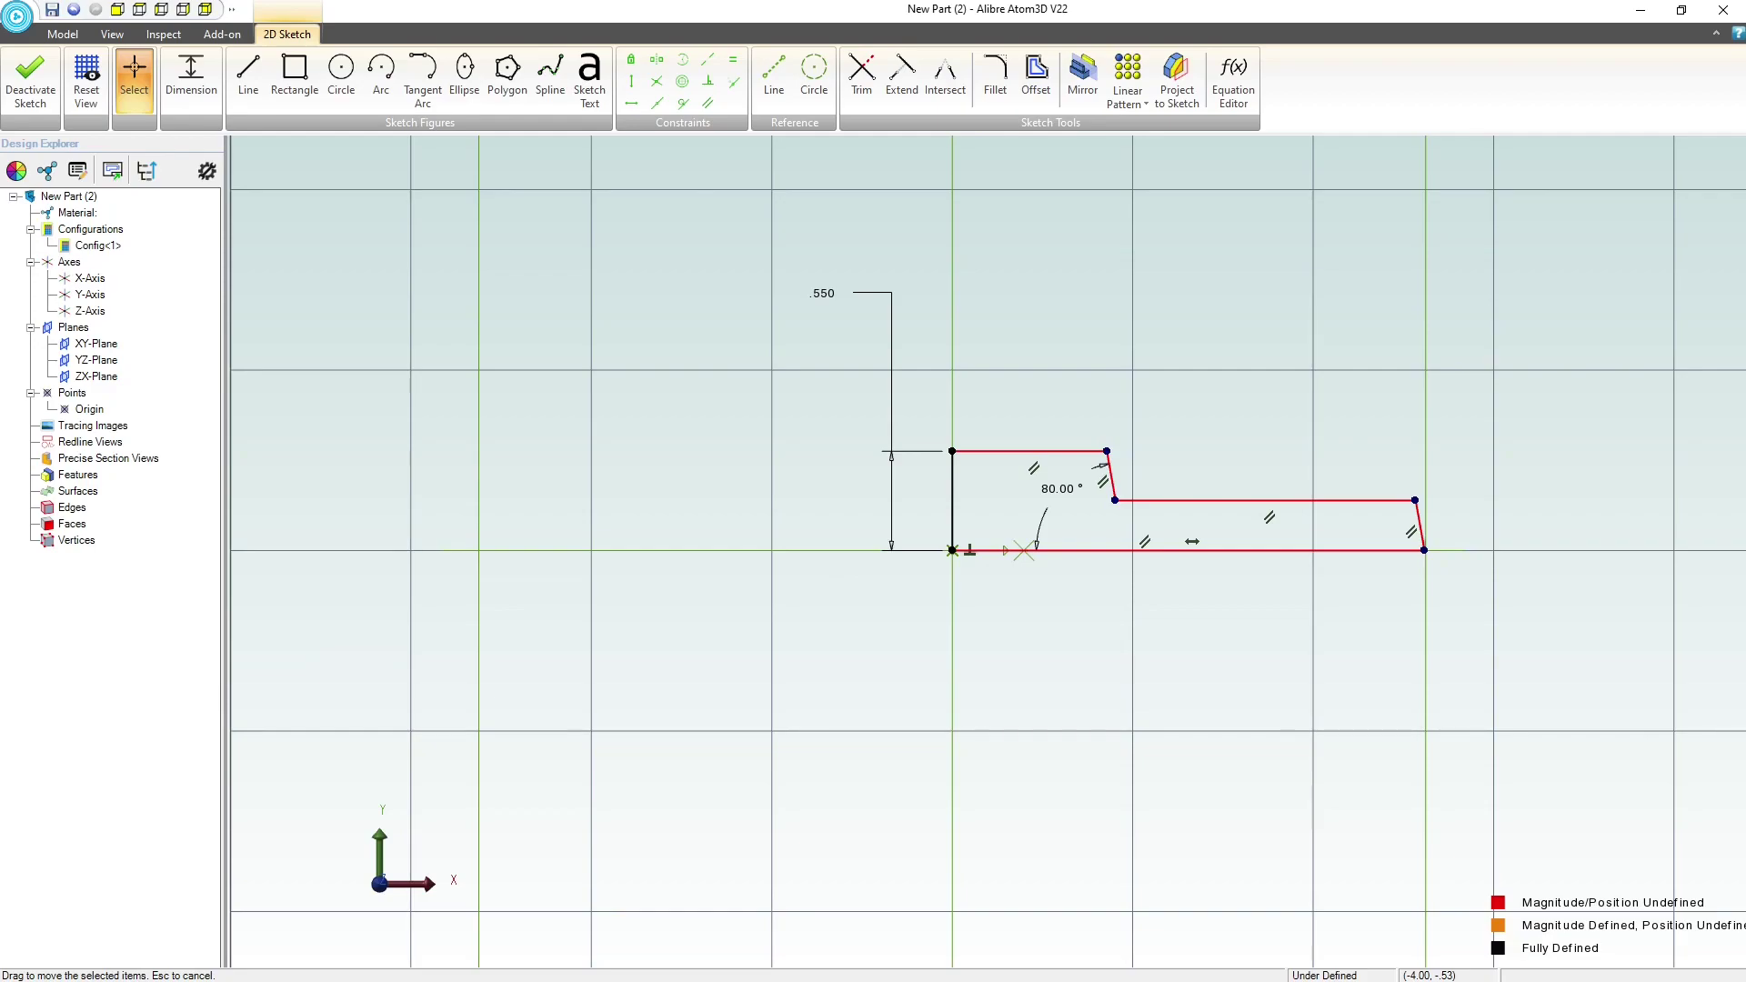
- Dimension the horizontal ledge of the flange at .2 in
click(192, 80)
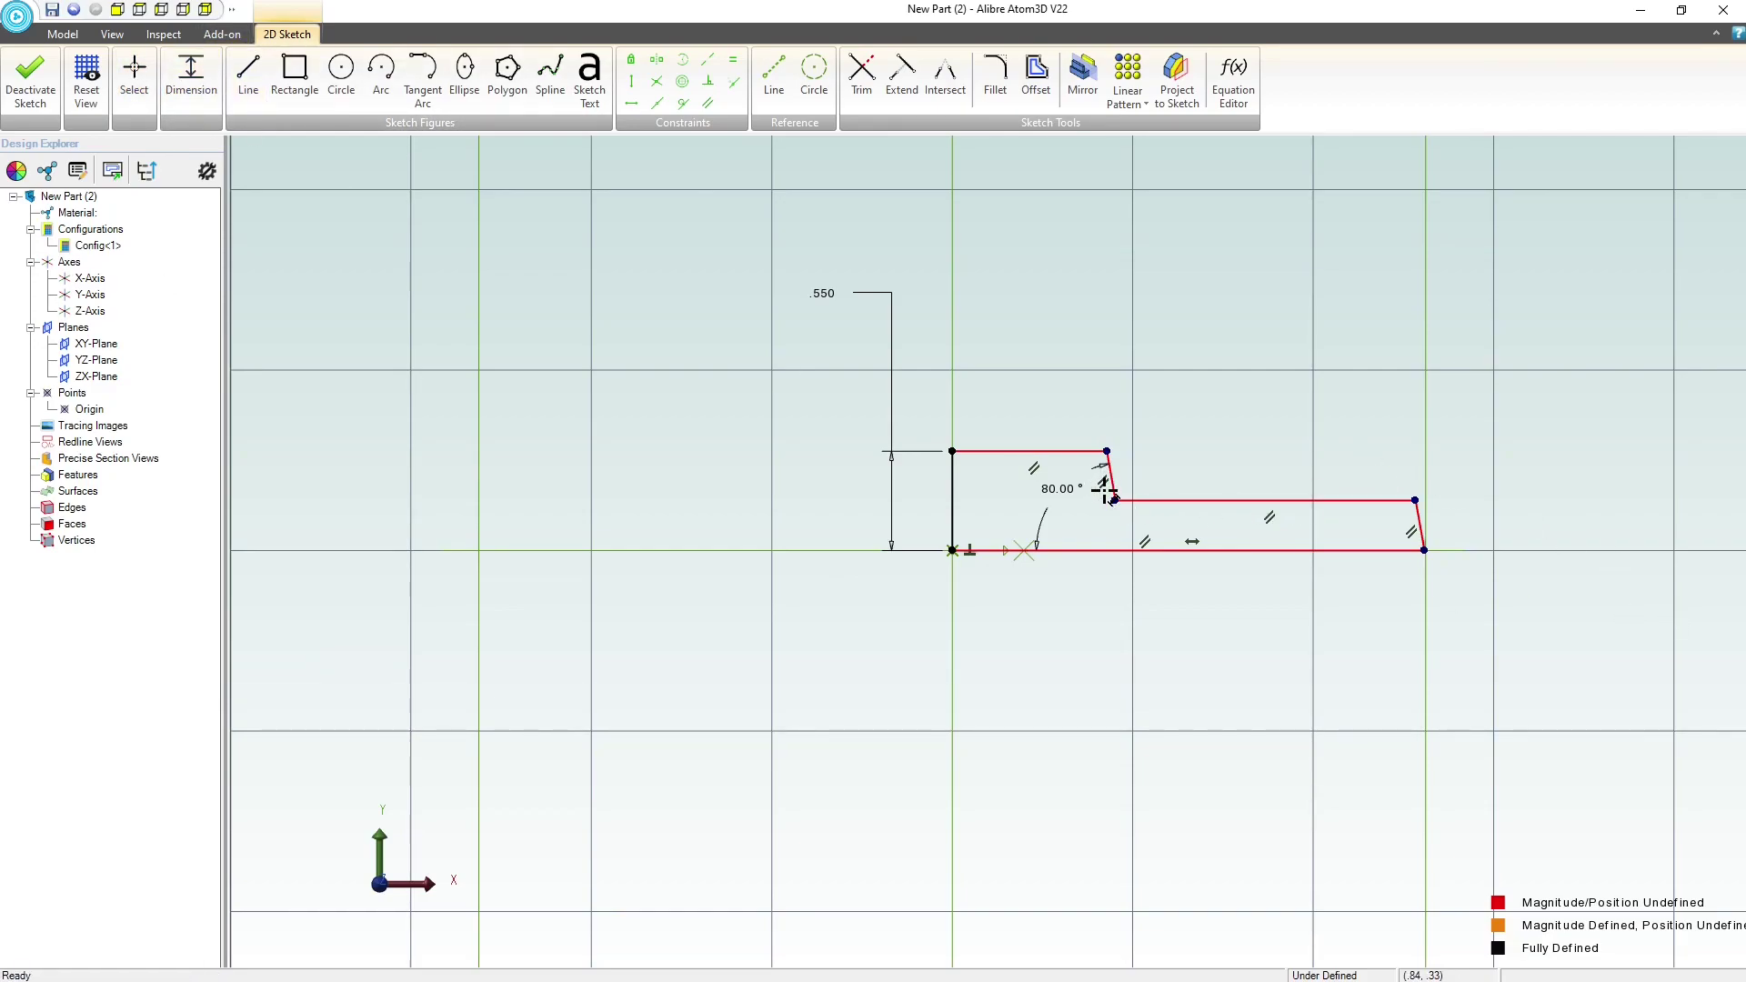
click(1221, 500)
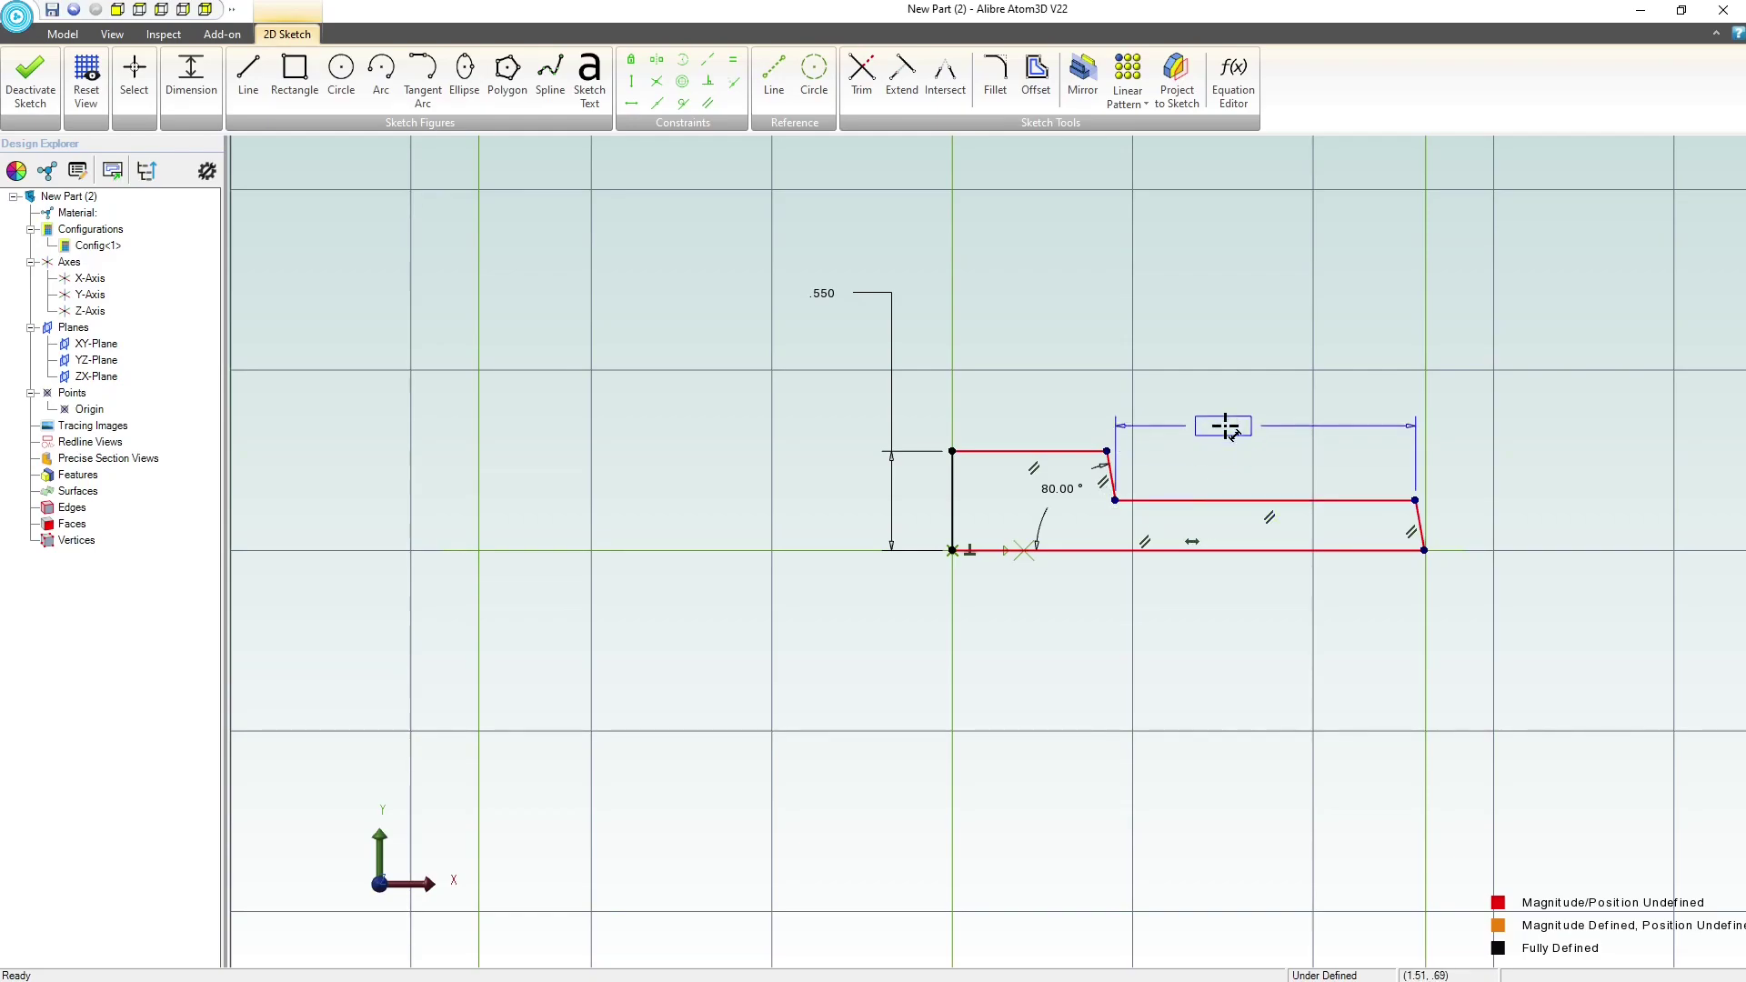
click(1221, 425)
text(.2)
key(Return)
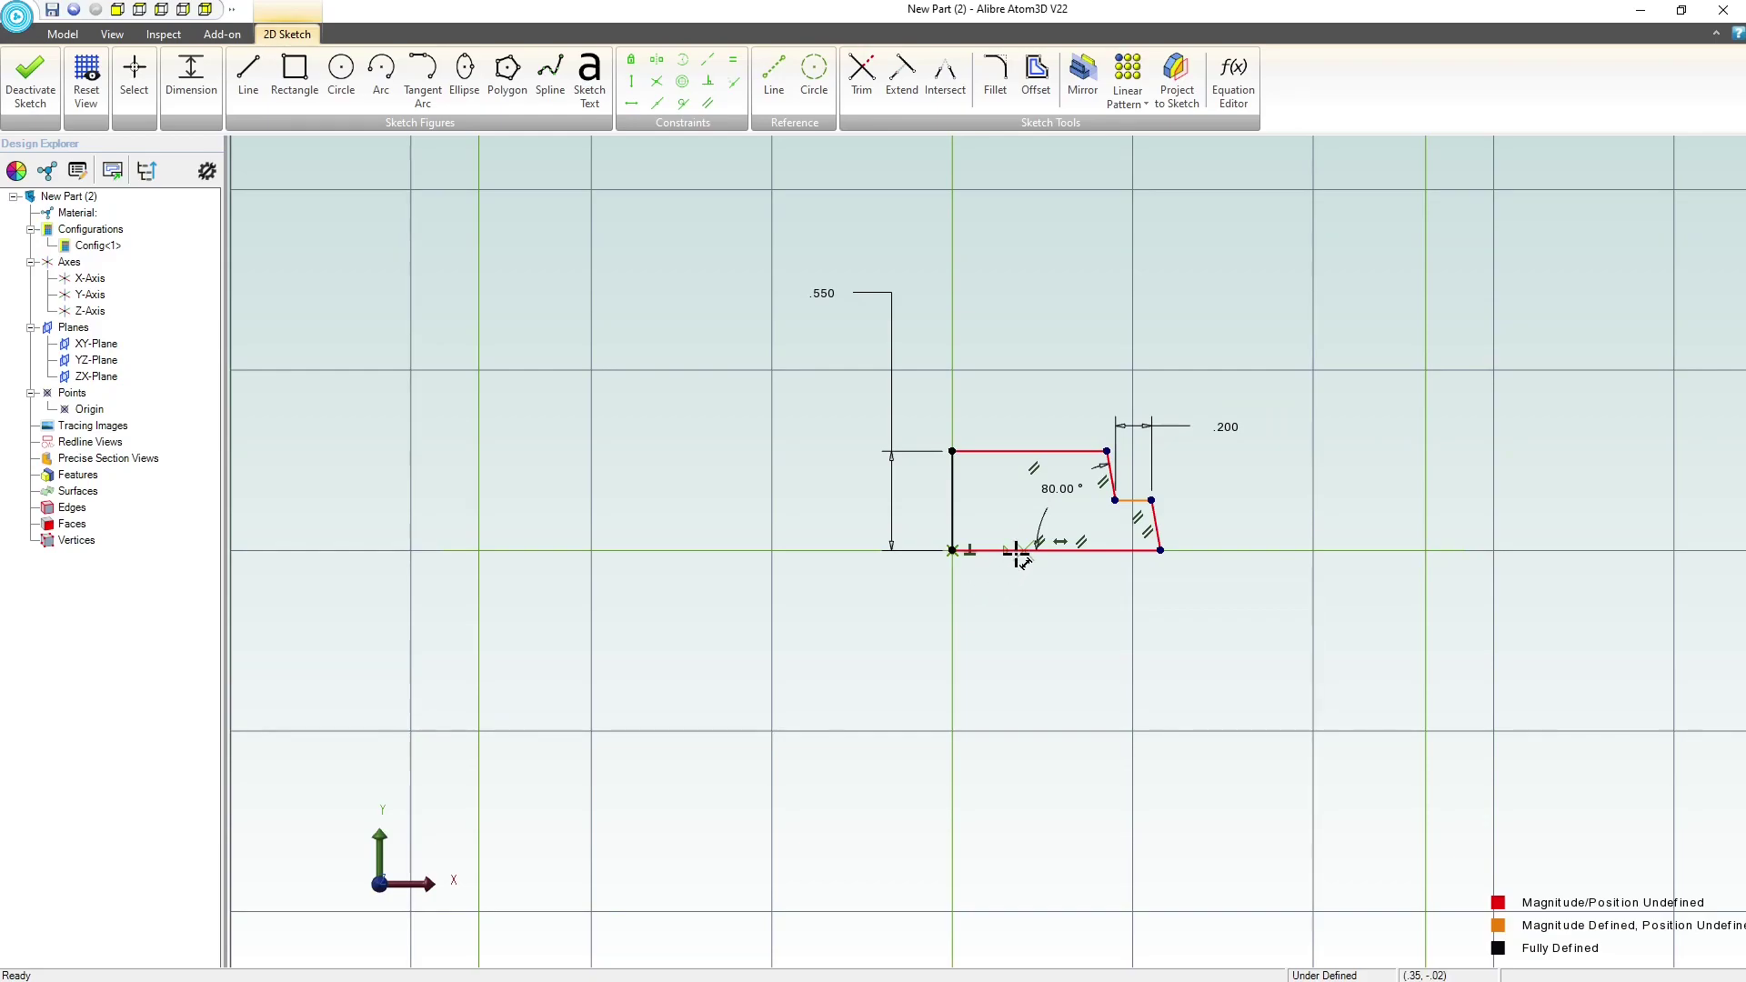
- Dimension the profile's base line at .75 in
click(1076, 610)
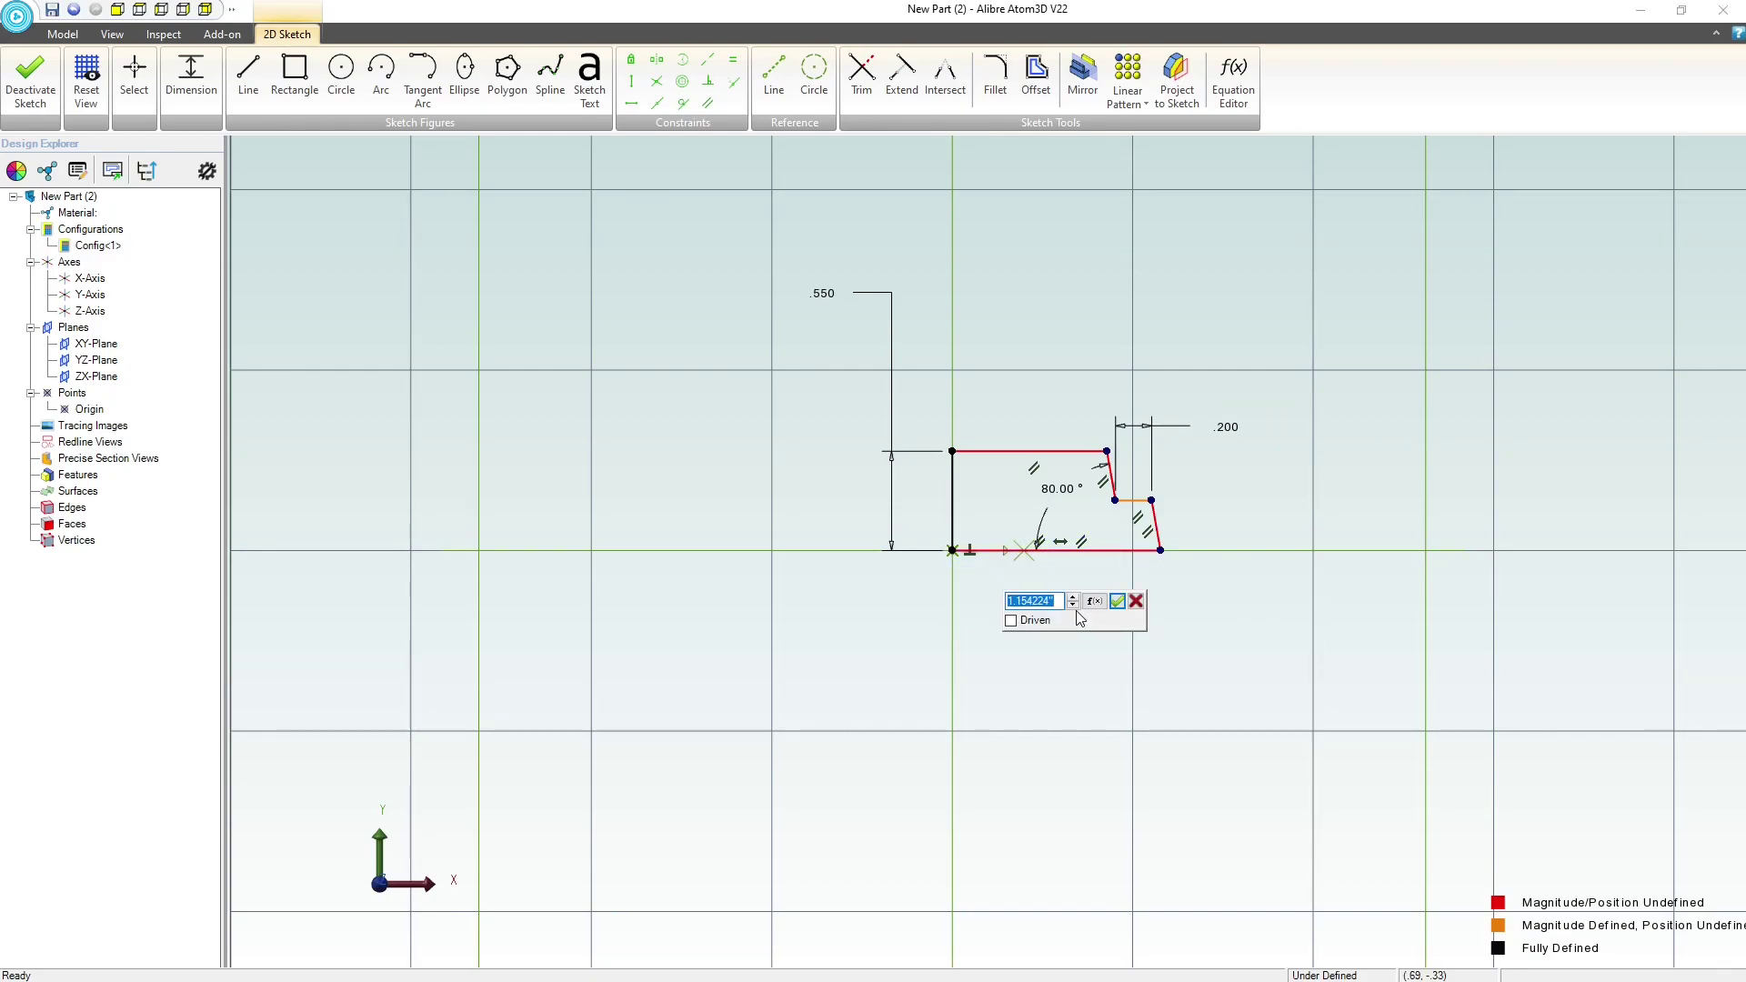
text(.75)
key(Return)
- Dimension the flange's vertical height at .1 in between its outer corner points and finish the sketch
scroll(1064, 525, up, 2)
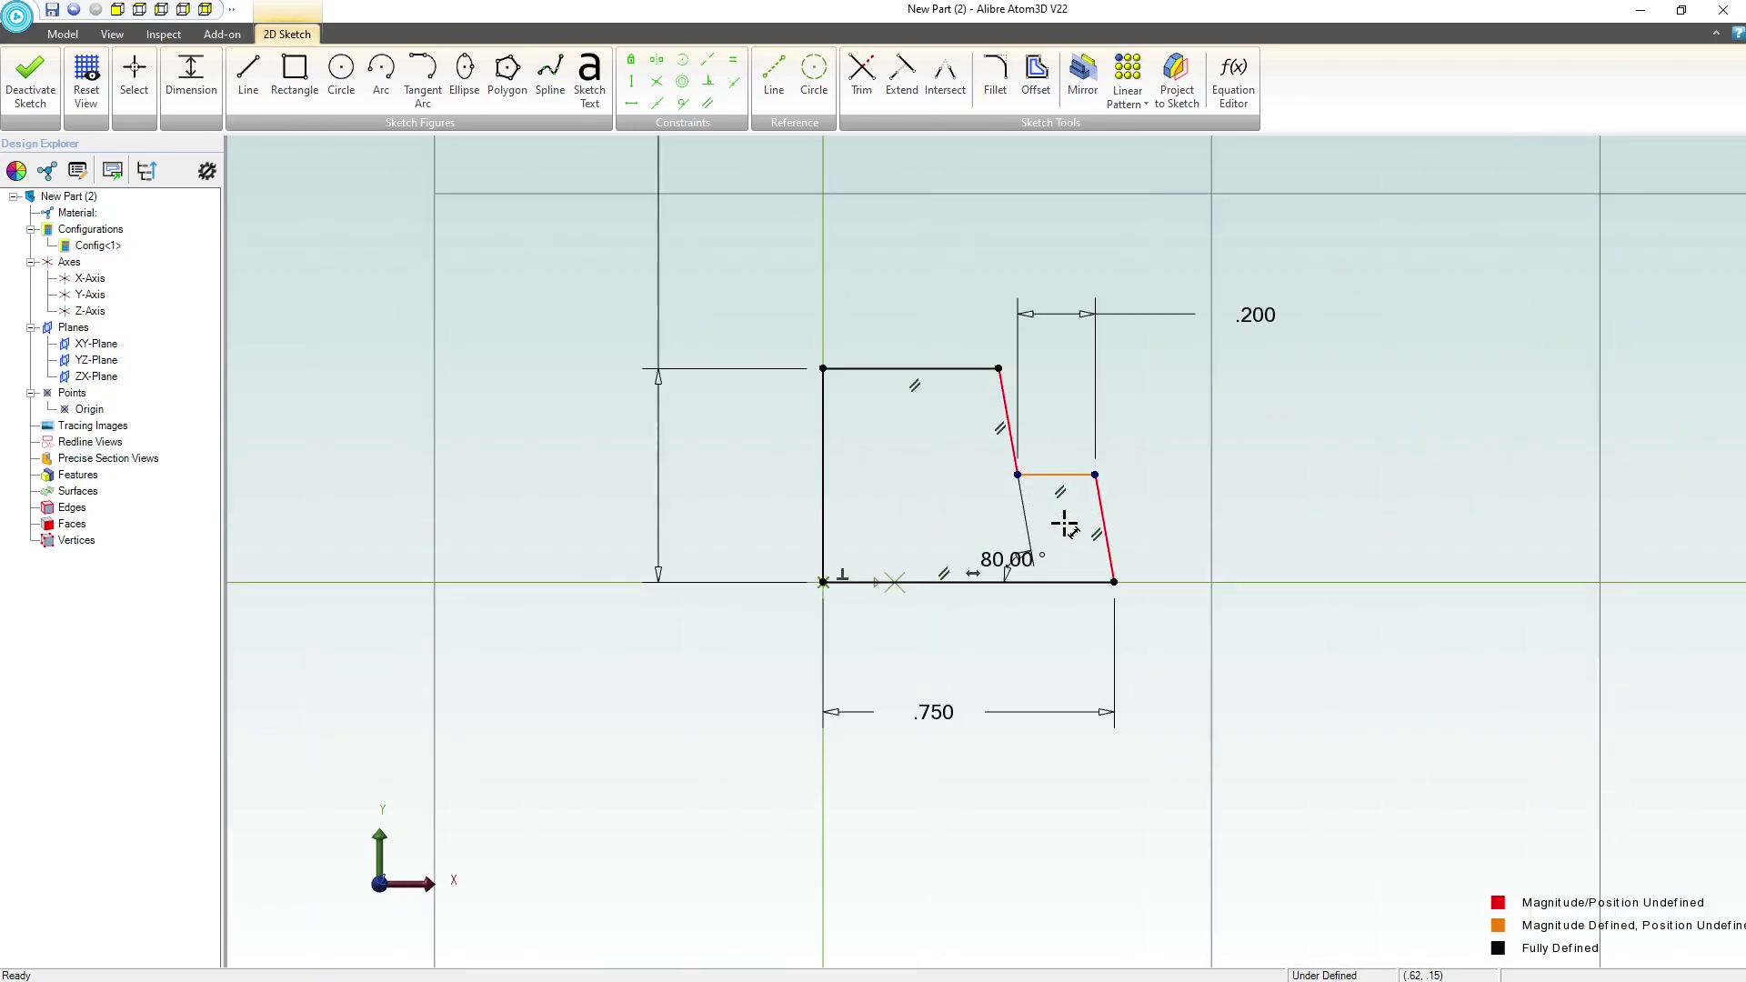
click(1094, 474)
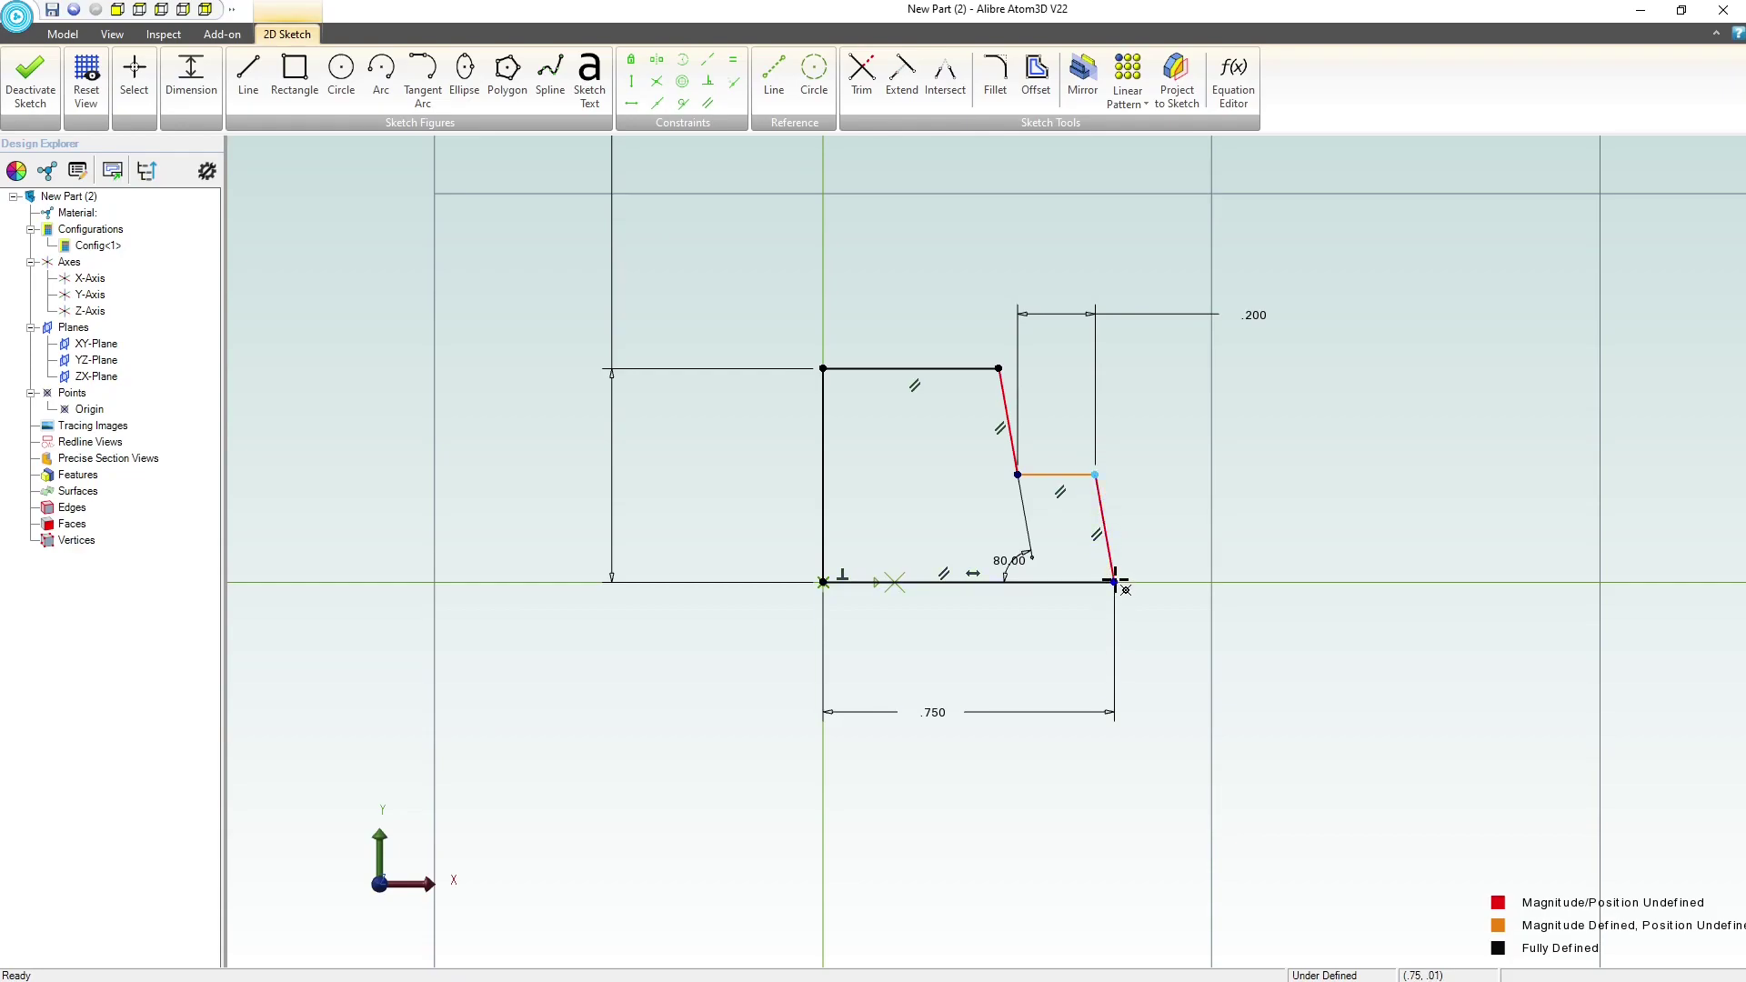
click(1114, 581)
click(1247, 535)
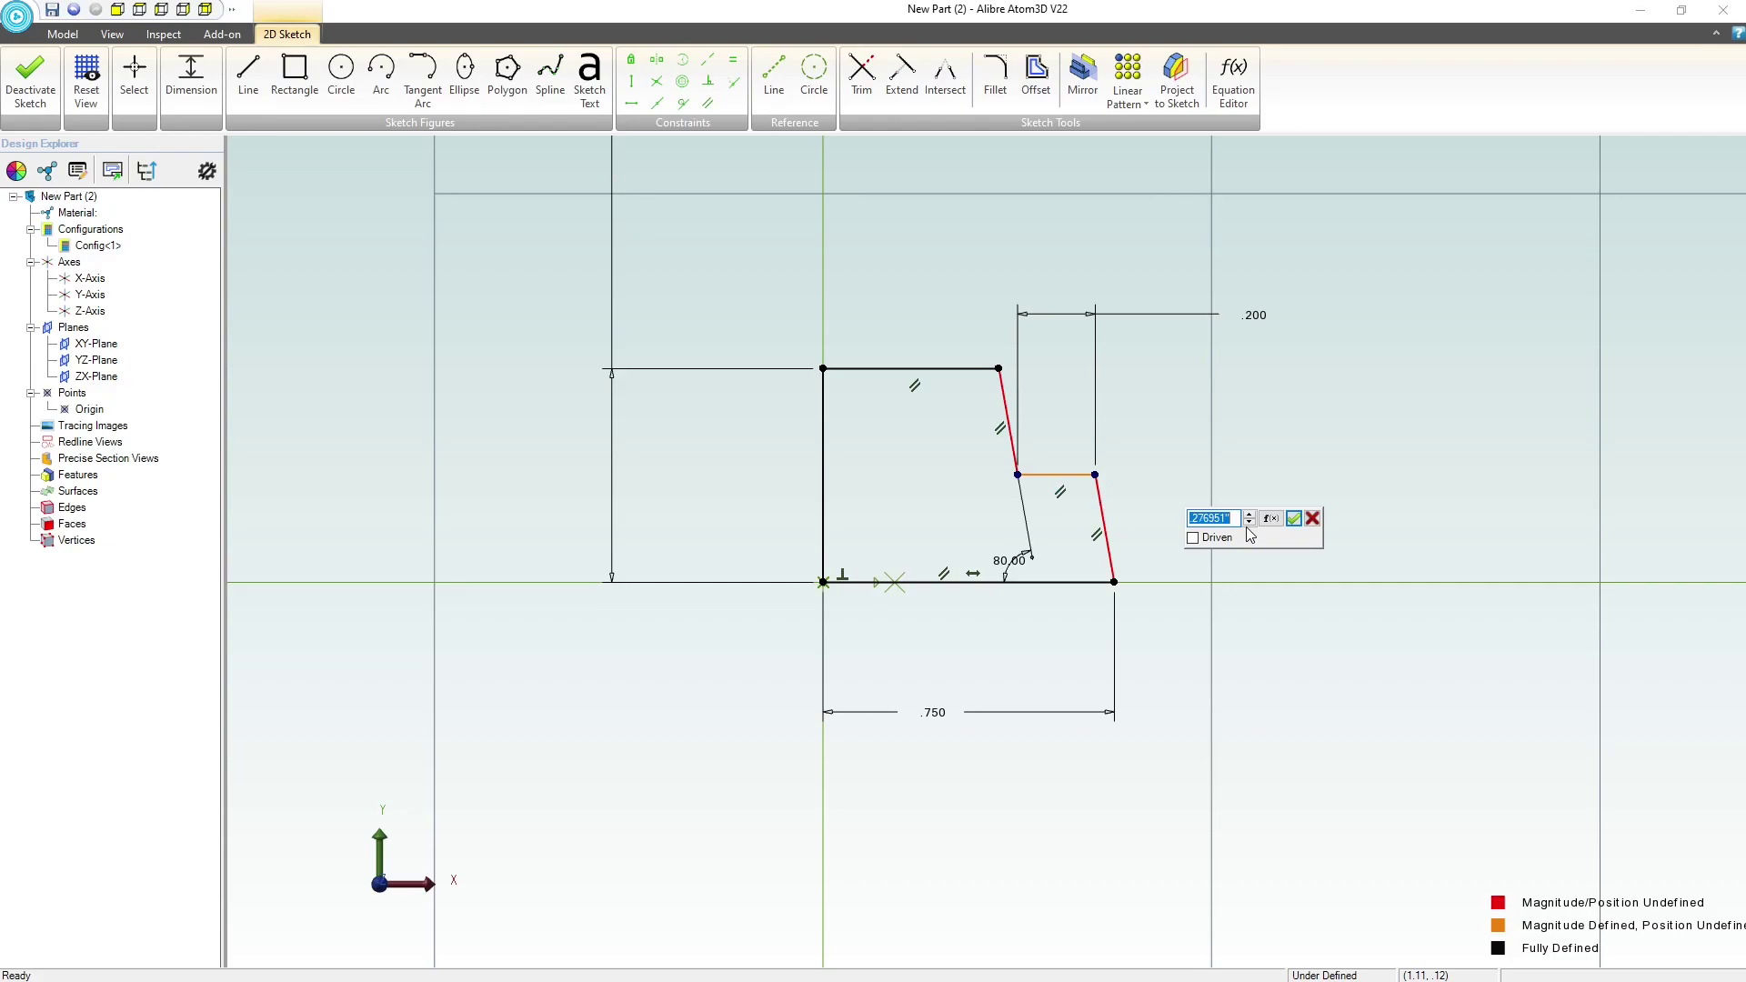
text(.1)
key(Return)
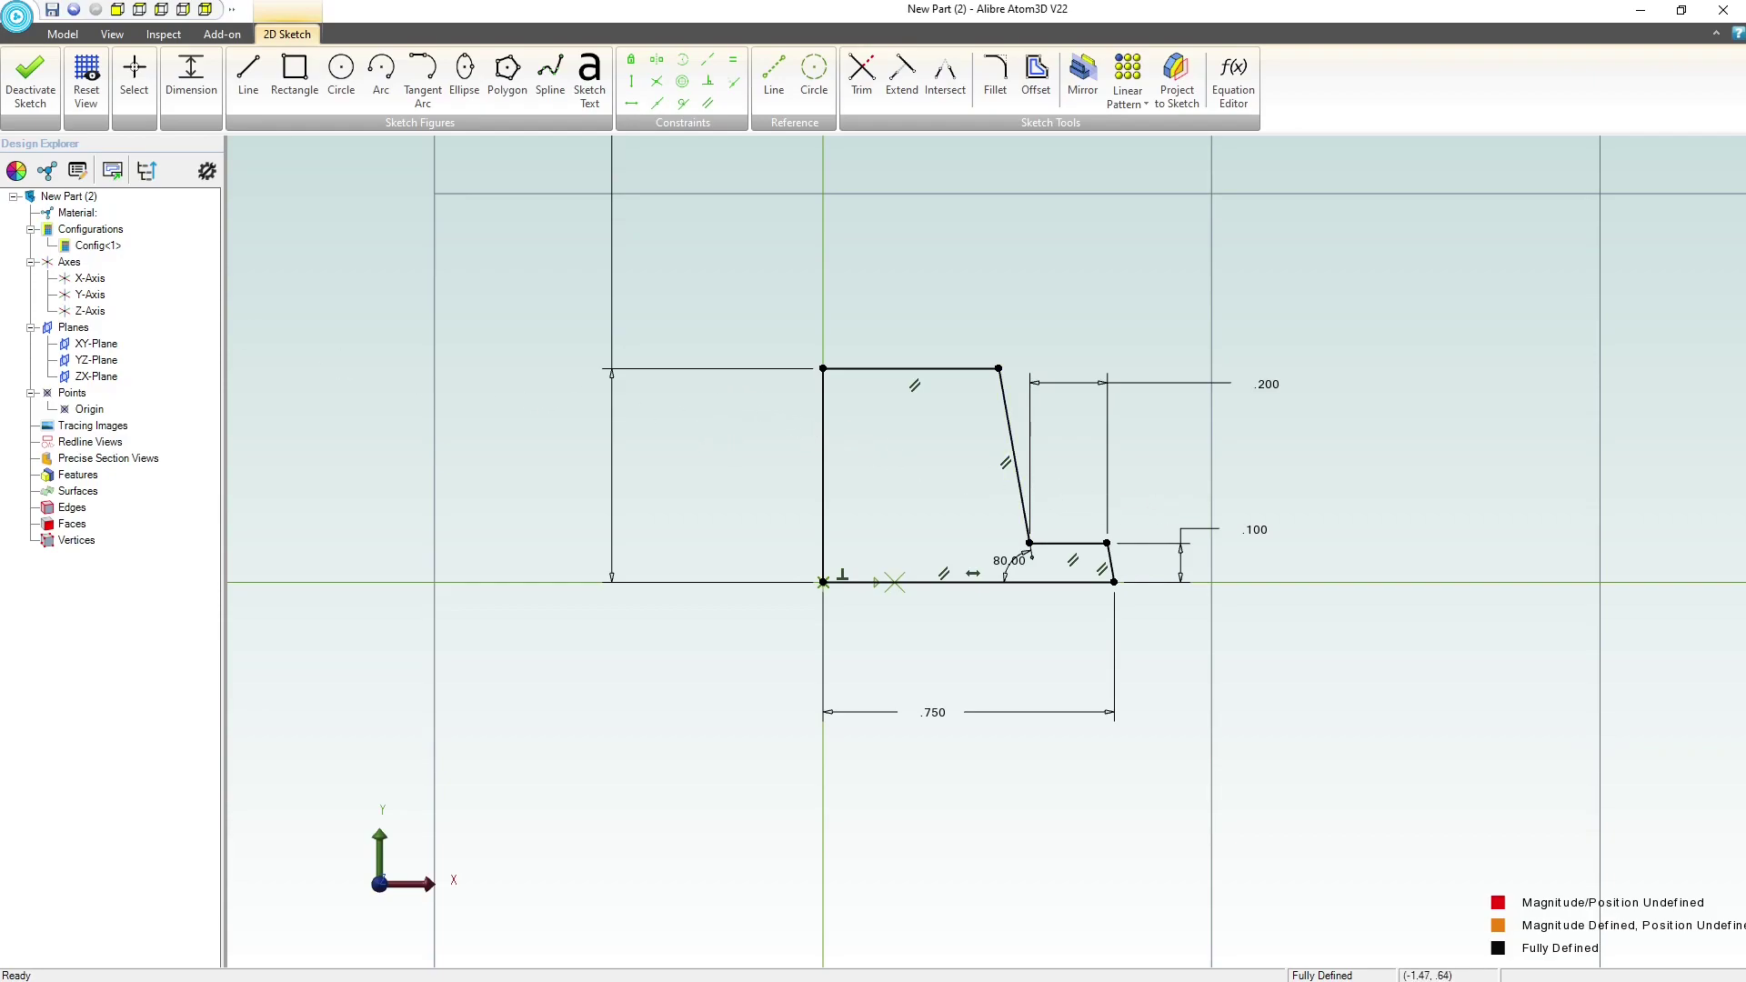
click(30, 82)
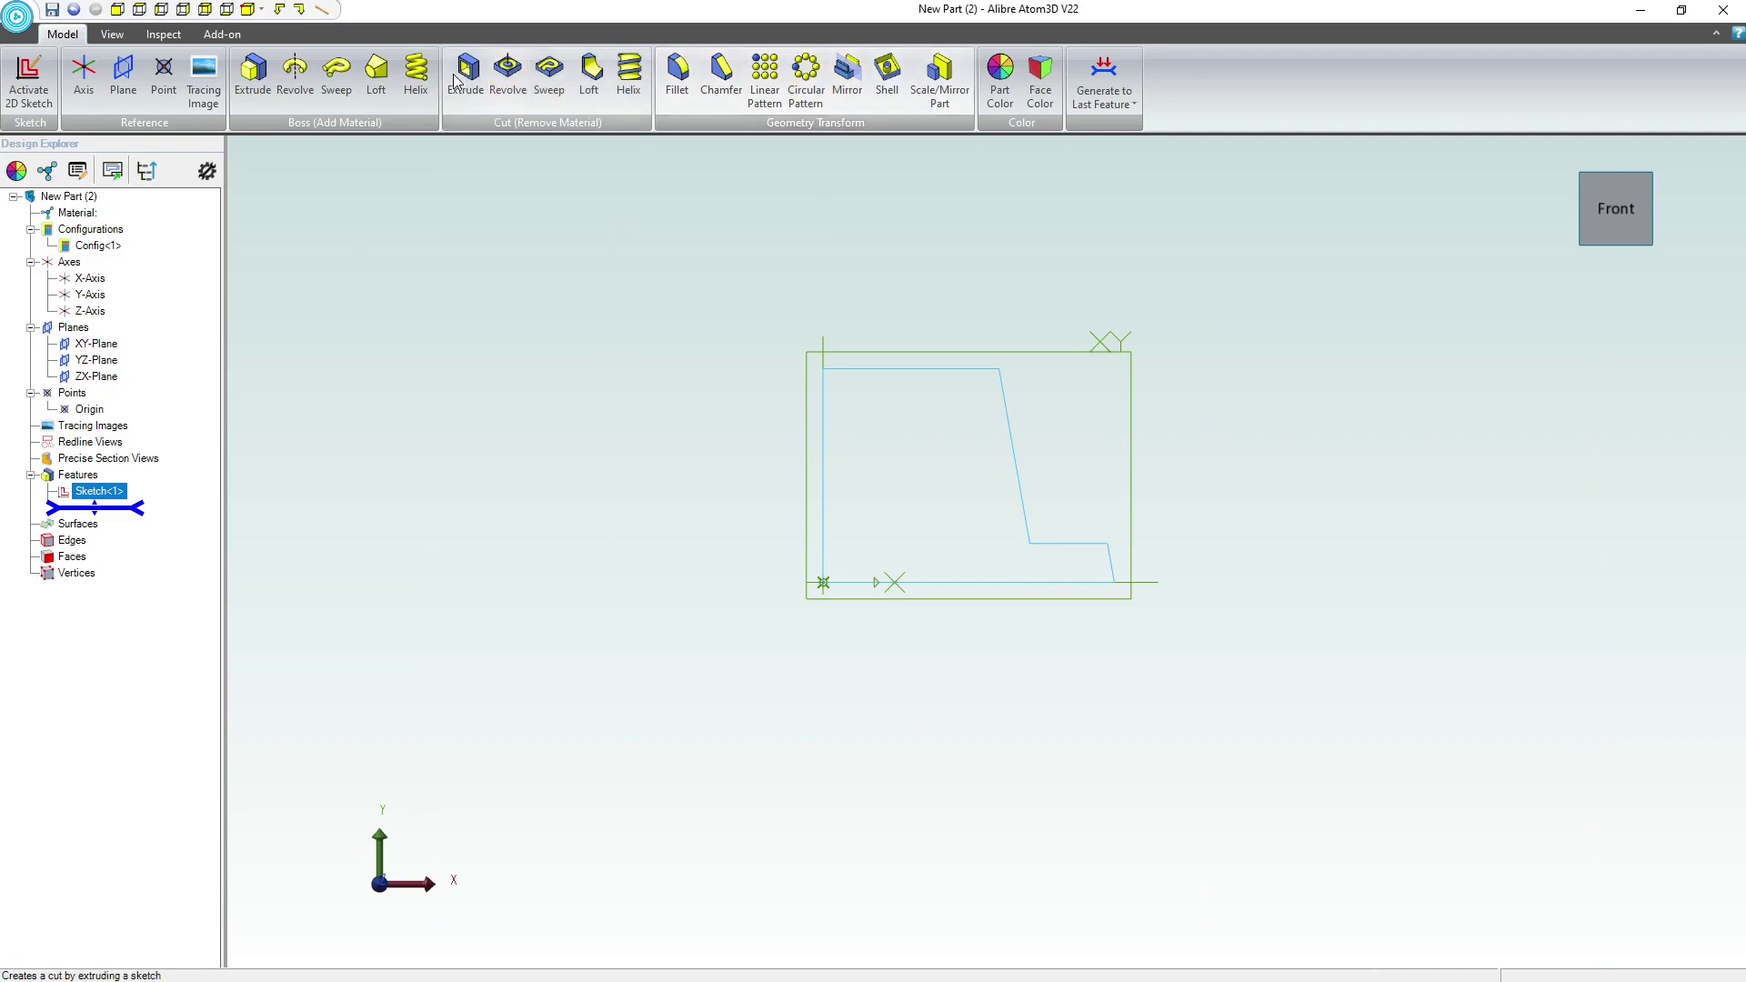
- Revolve the profile sketch 360° about the Y-Axis as a boss
click(296, 74)
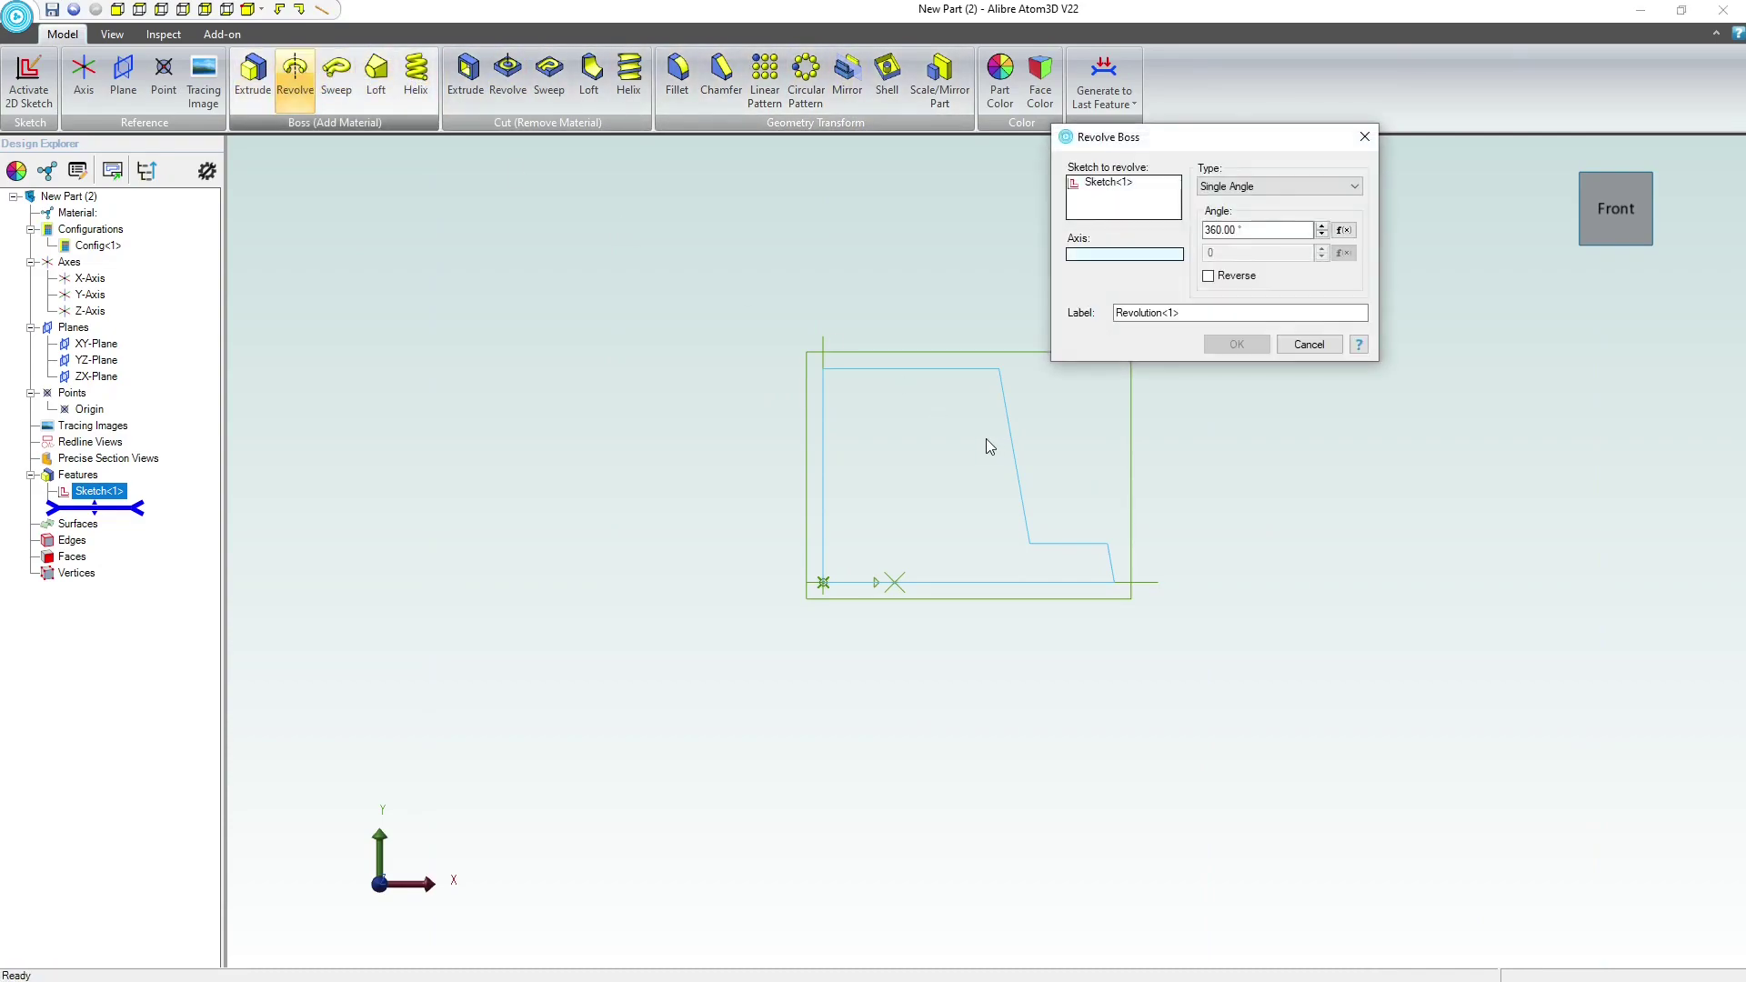
click(824, 357)
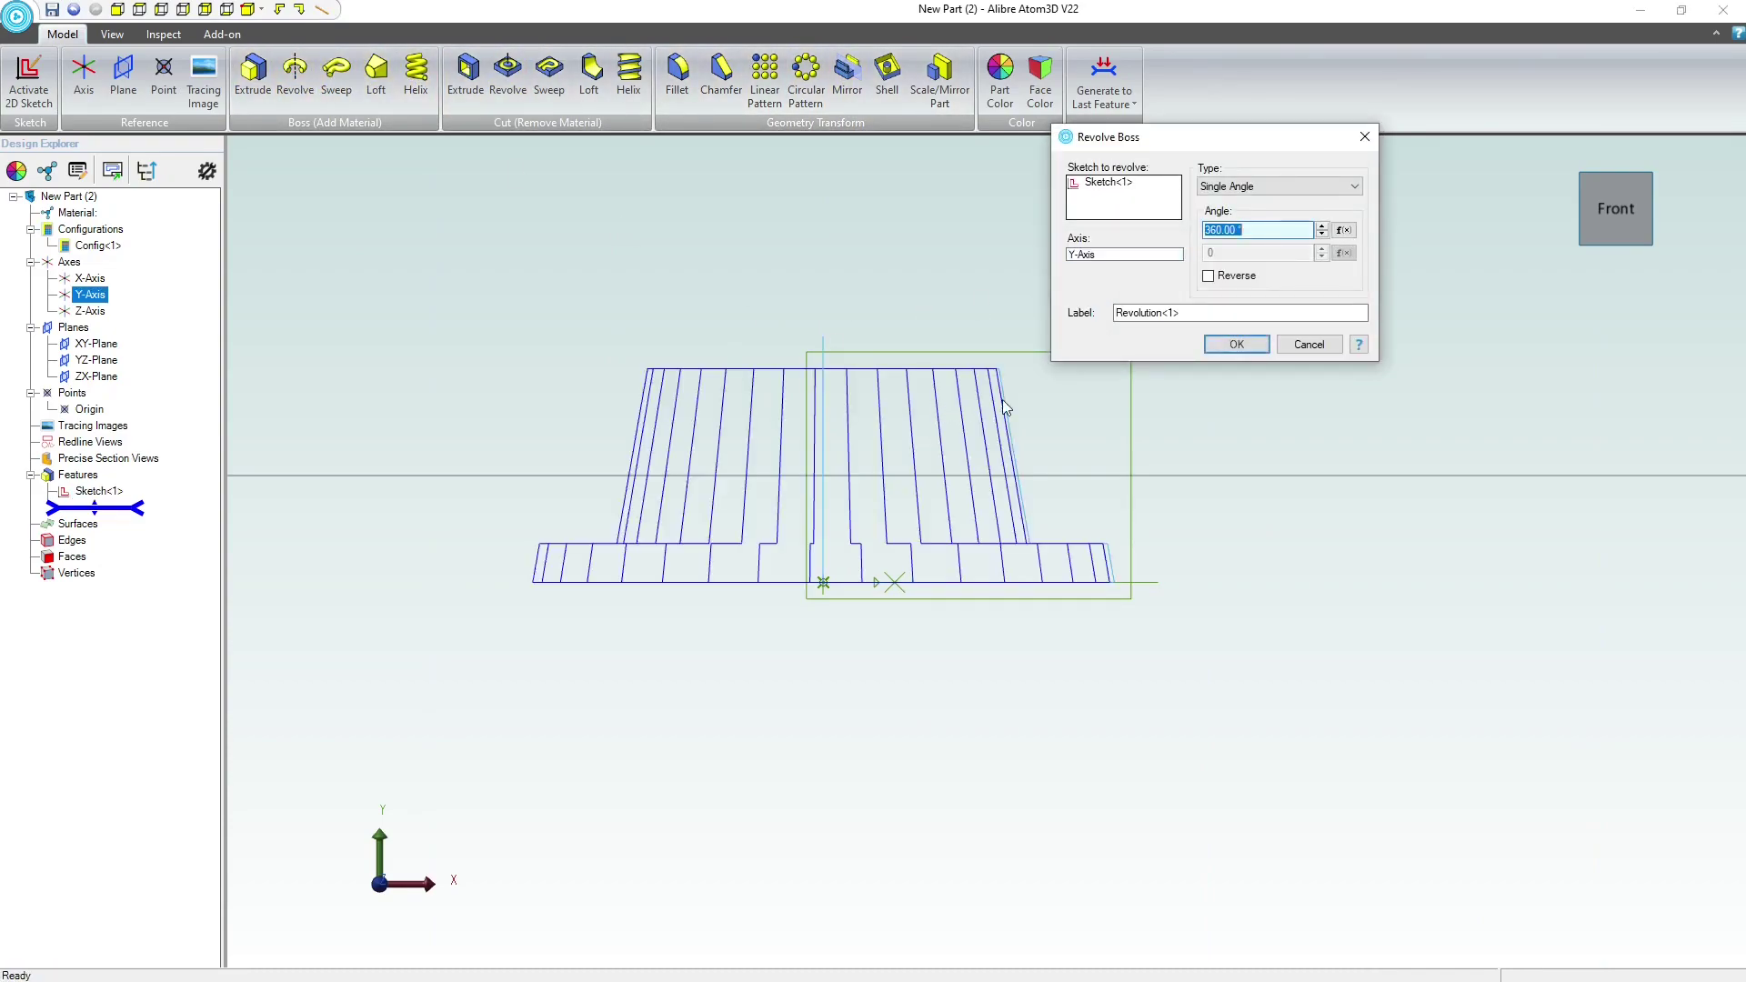
click(1255, 352)
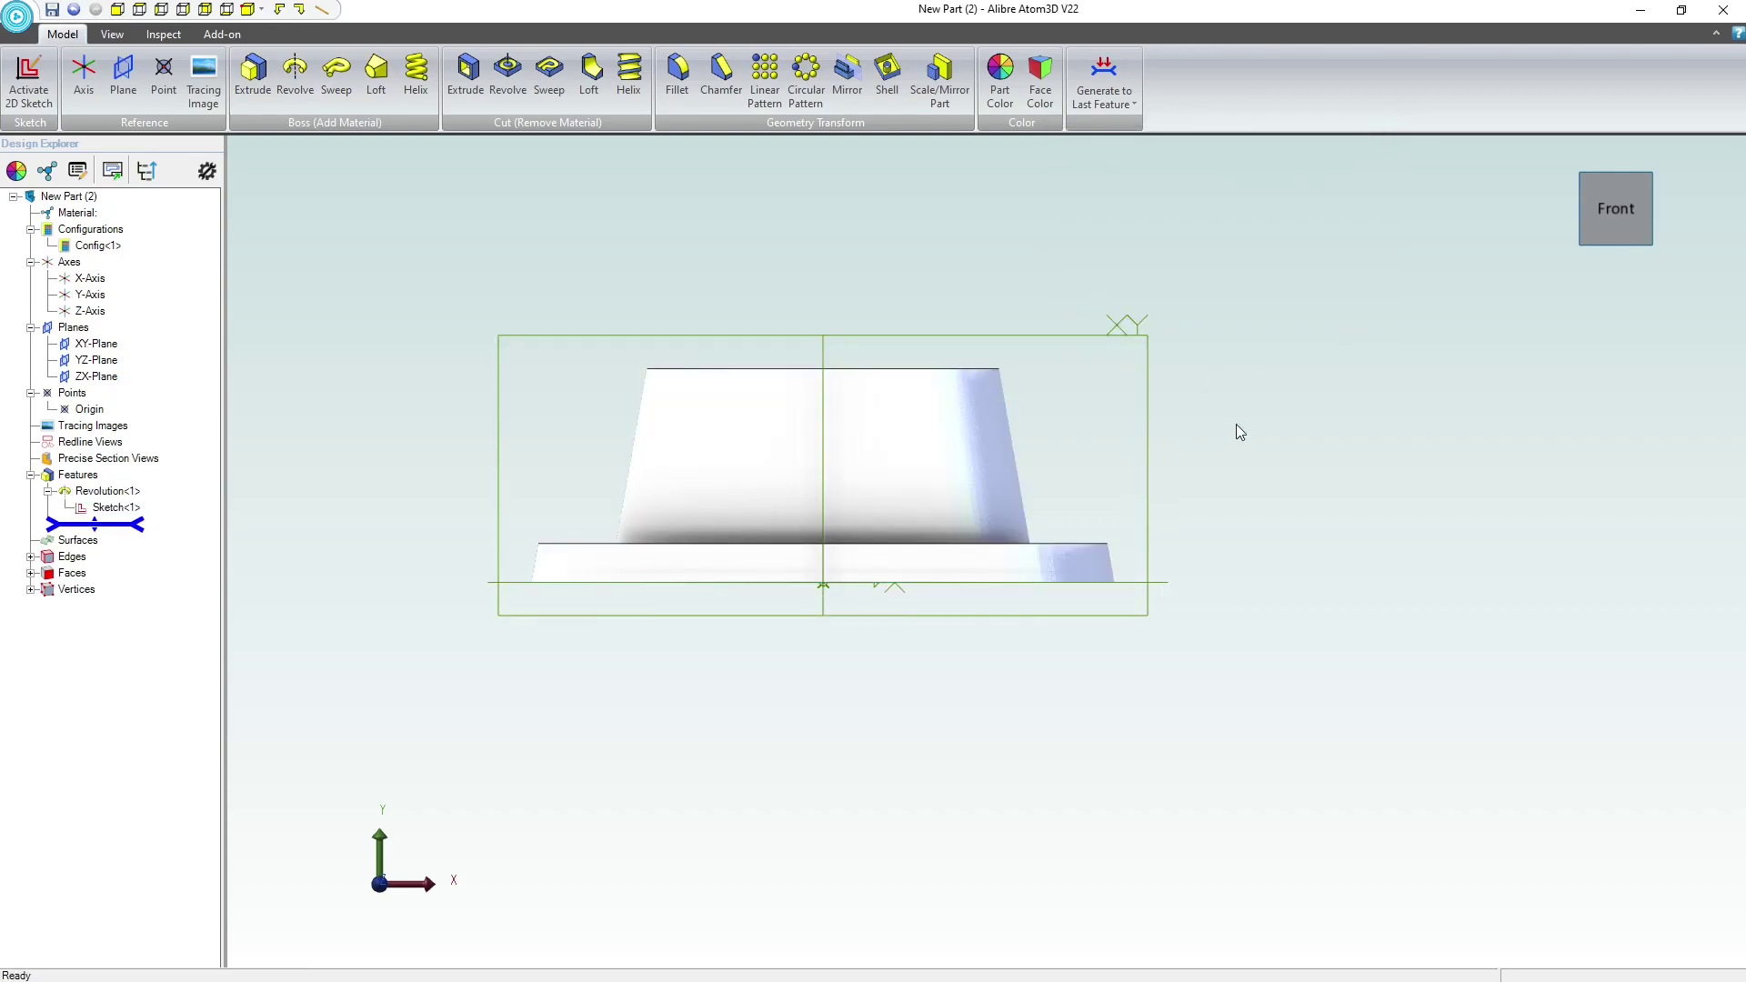
- Start a sketch on the flange's ledge face and draw a small circle overlapping the base edge of the knob's body
middle_drag(1191, 515, 1195, 505)
middle_drag(1242, 375, 1236, 423)
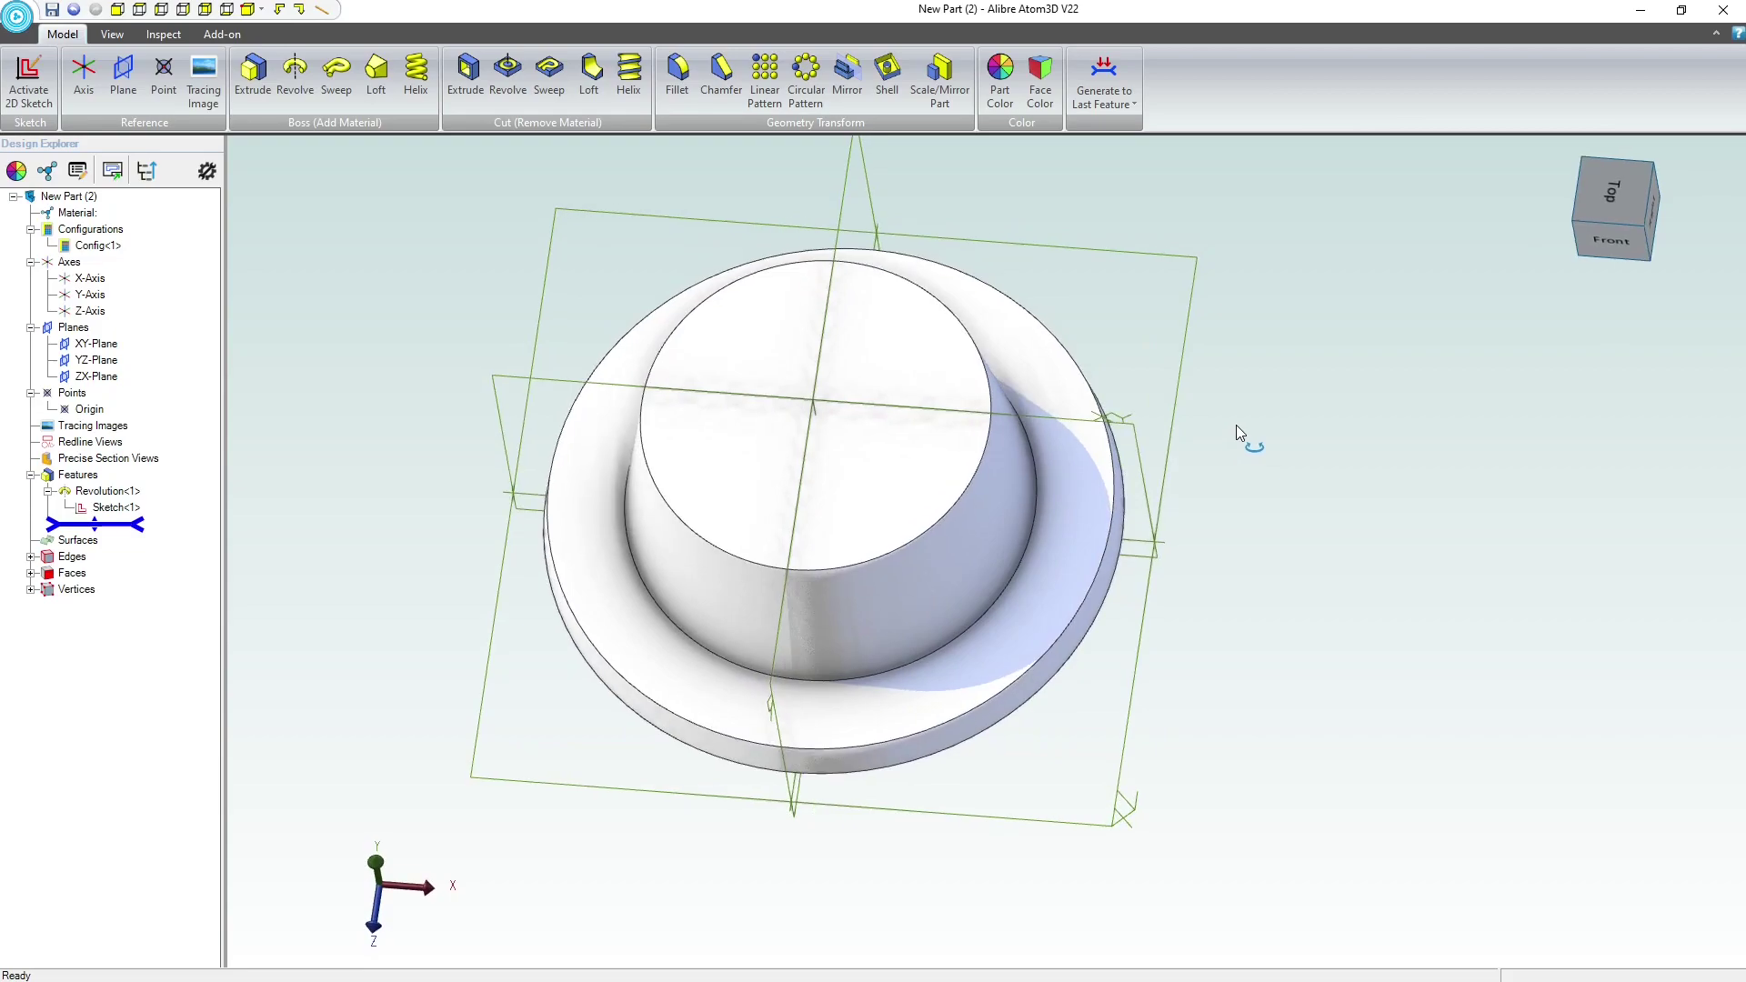
right_drag(1235, 423, 1235, 420)
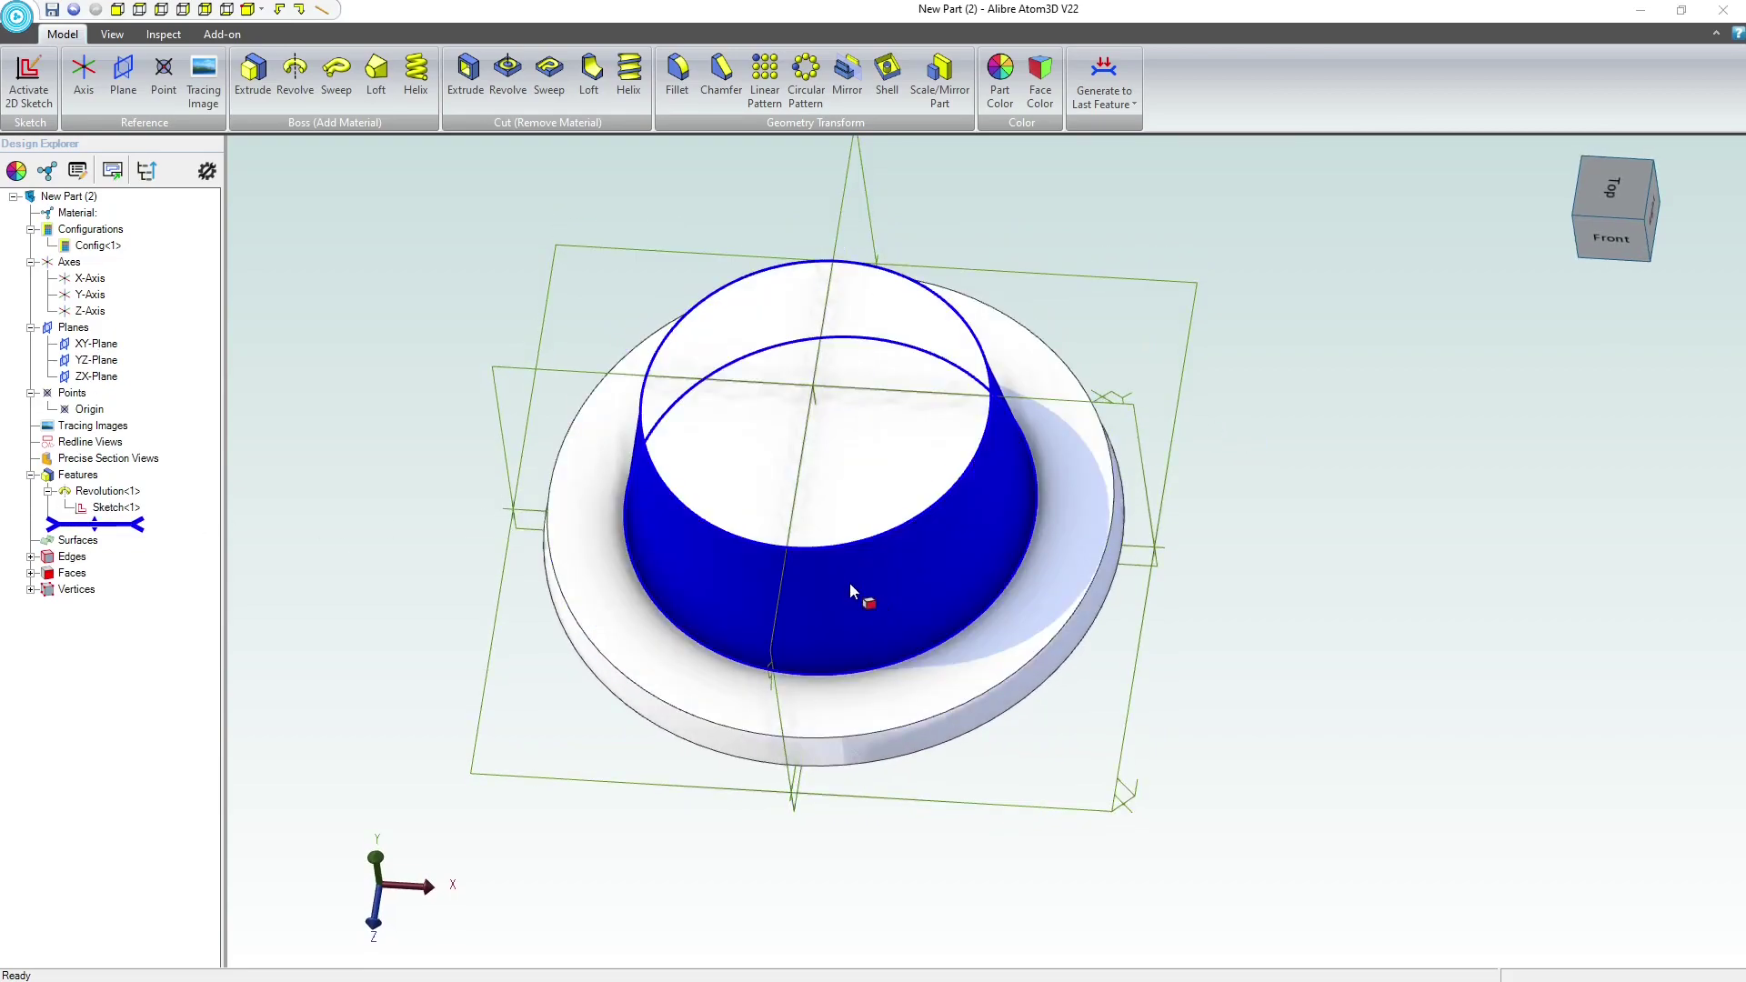
click(1033, 593)
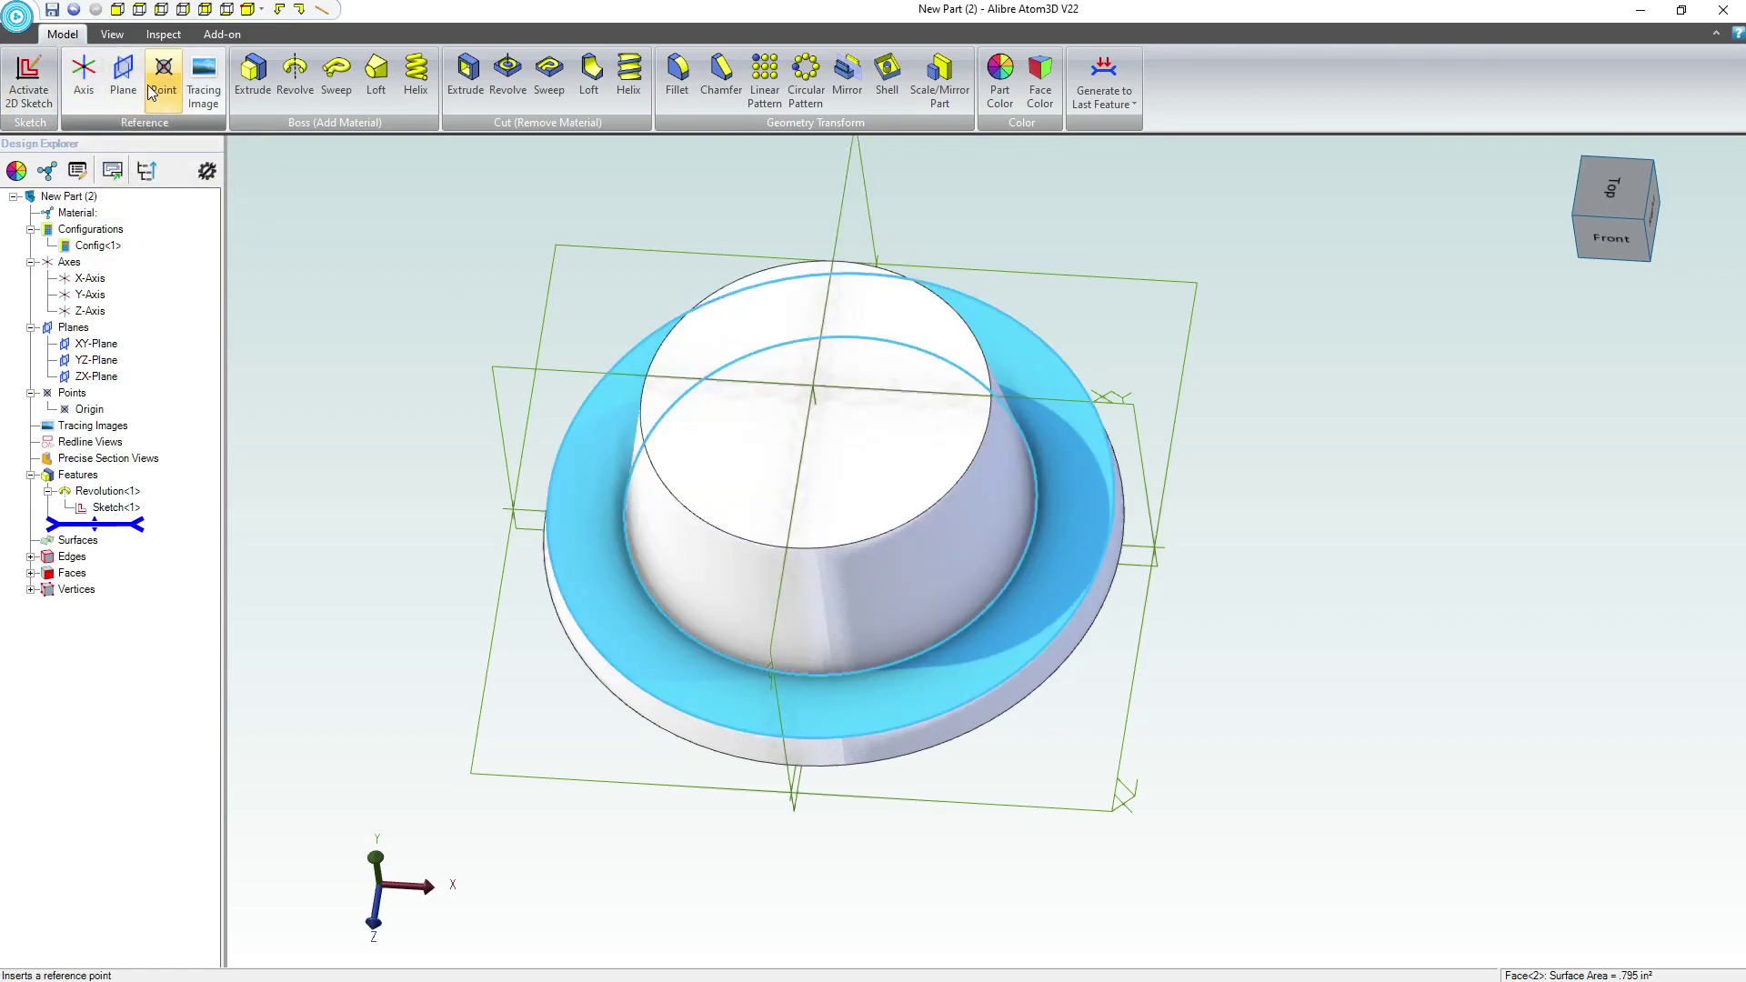
click(28, 84)
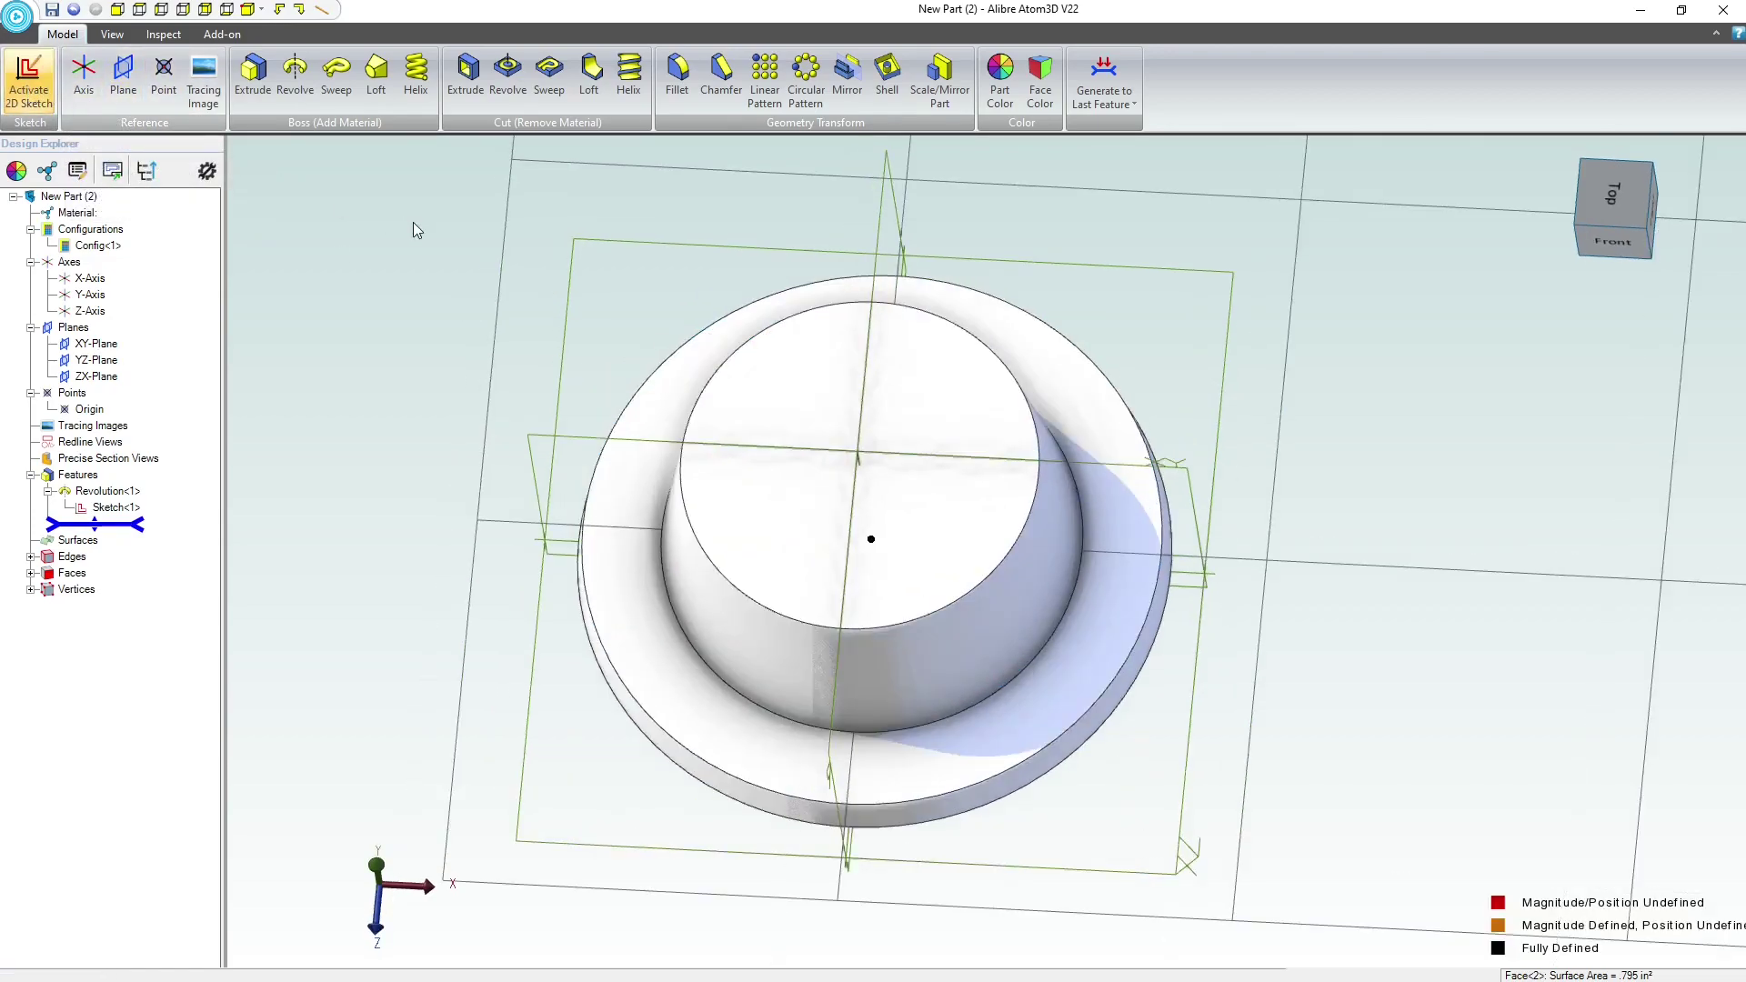
click(341, 74)
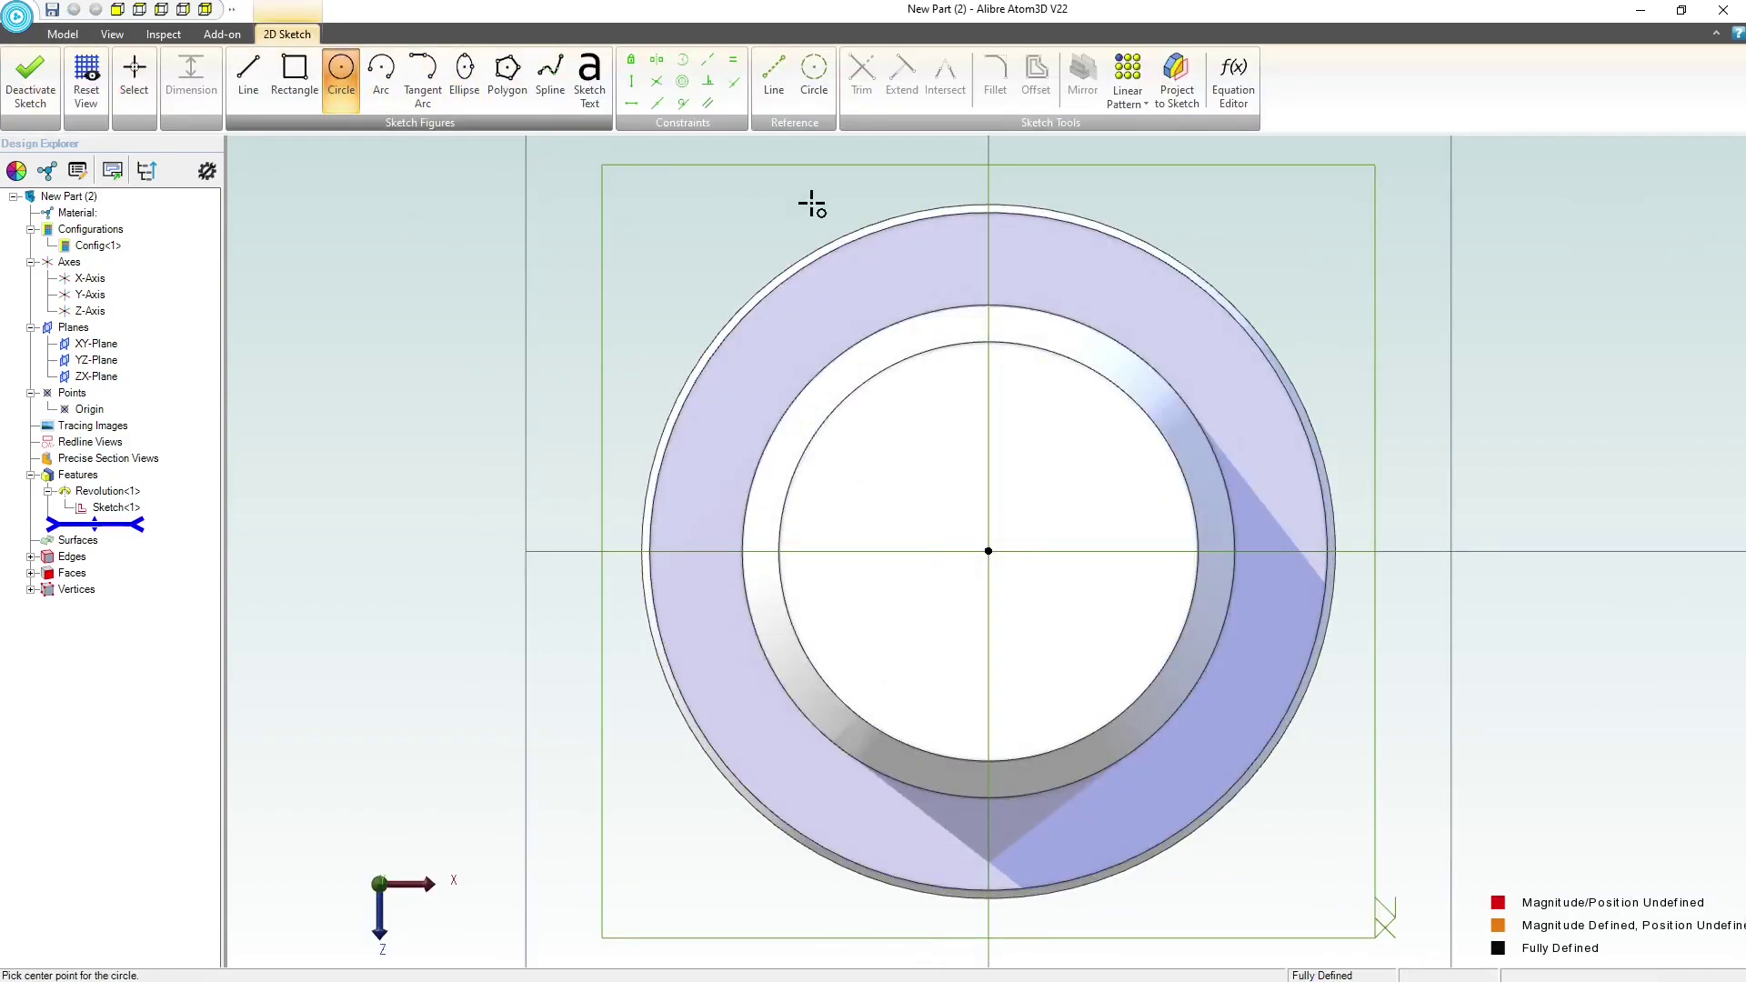
click(923, 273)
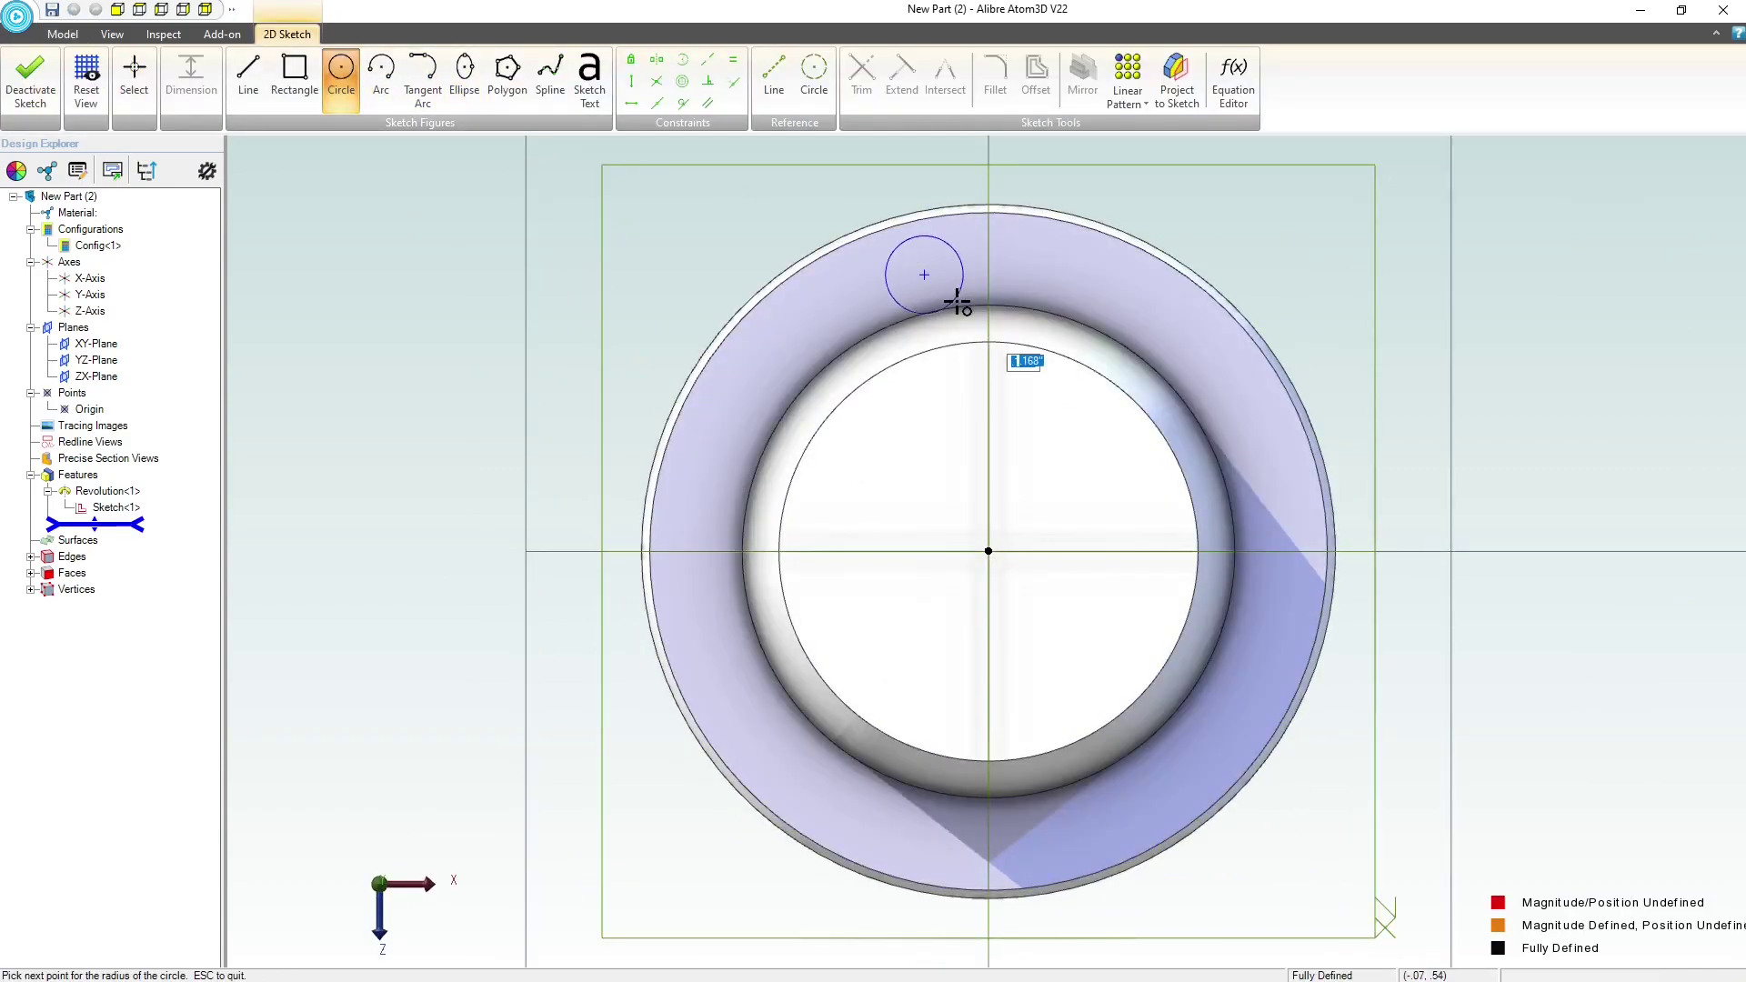
click(960, 307)
key(Escape)
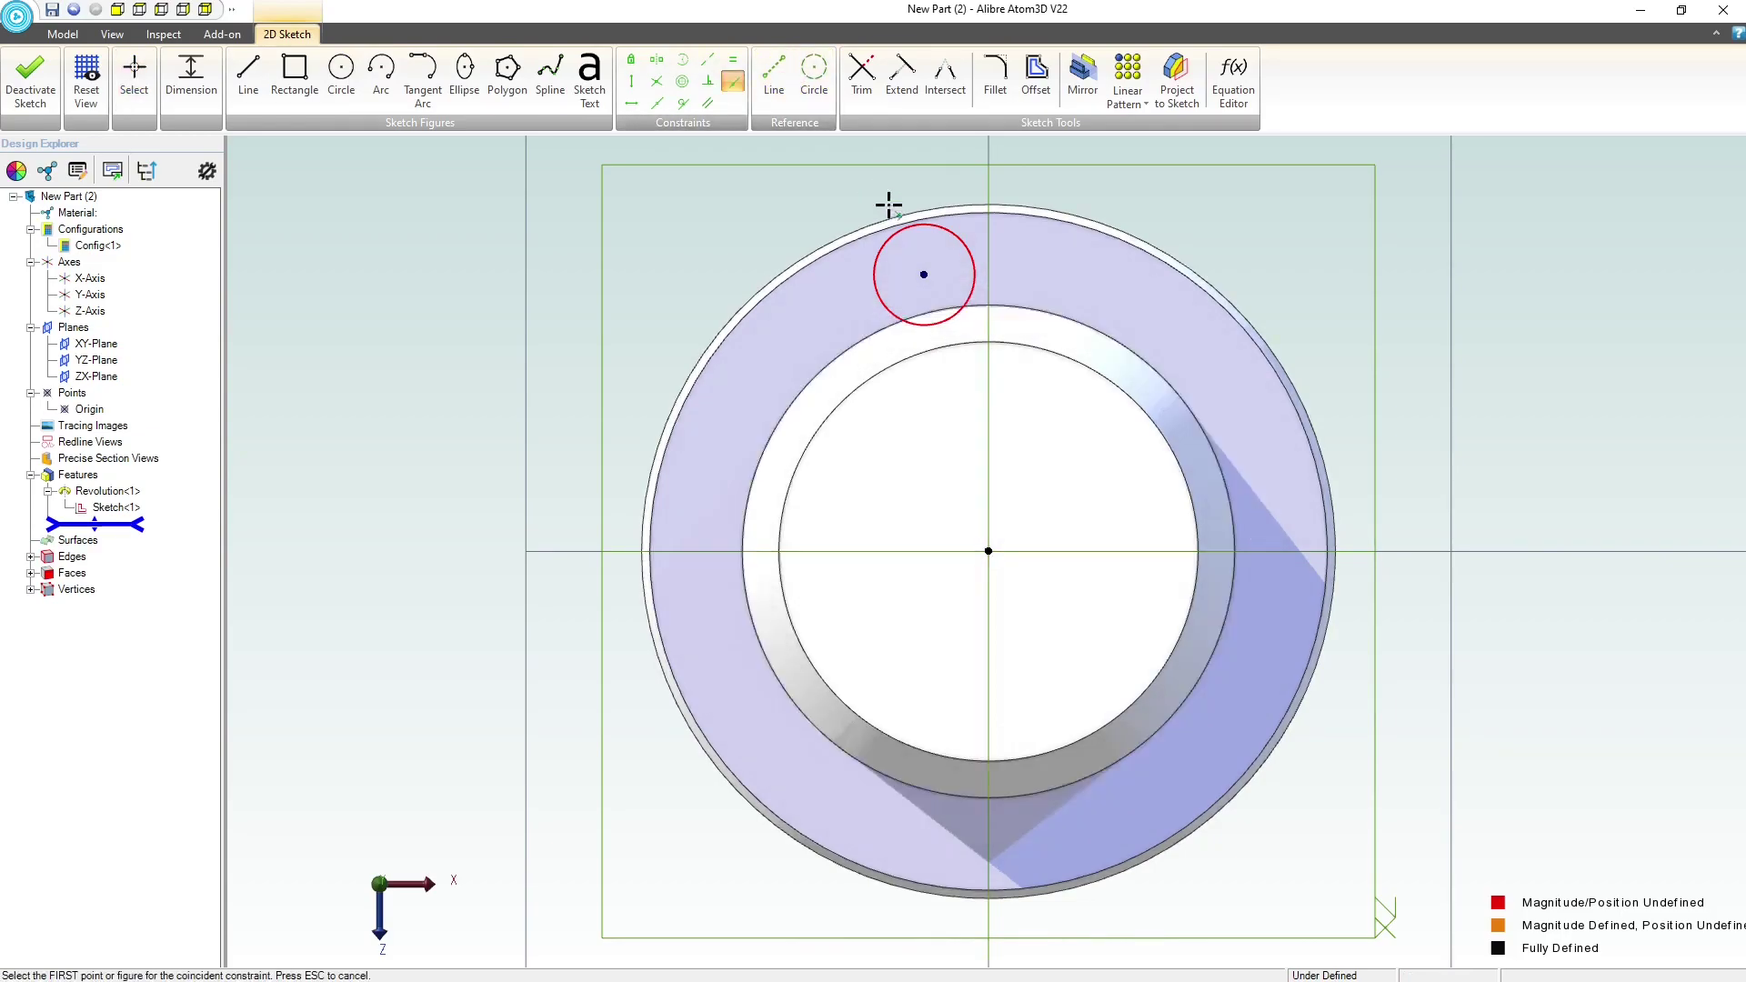
- Constrain the circle's center to lie on the body's base edge and align it vertically with the origin
click(964, 307)
click(924, 275)
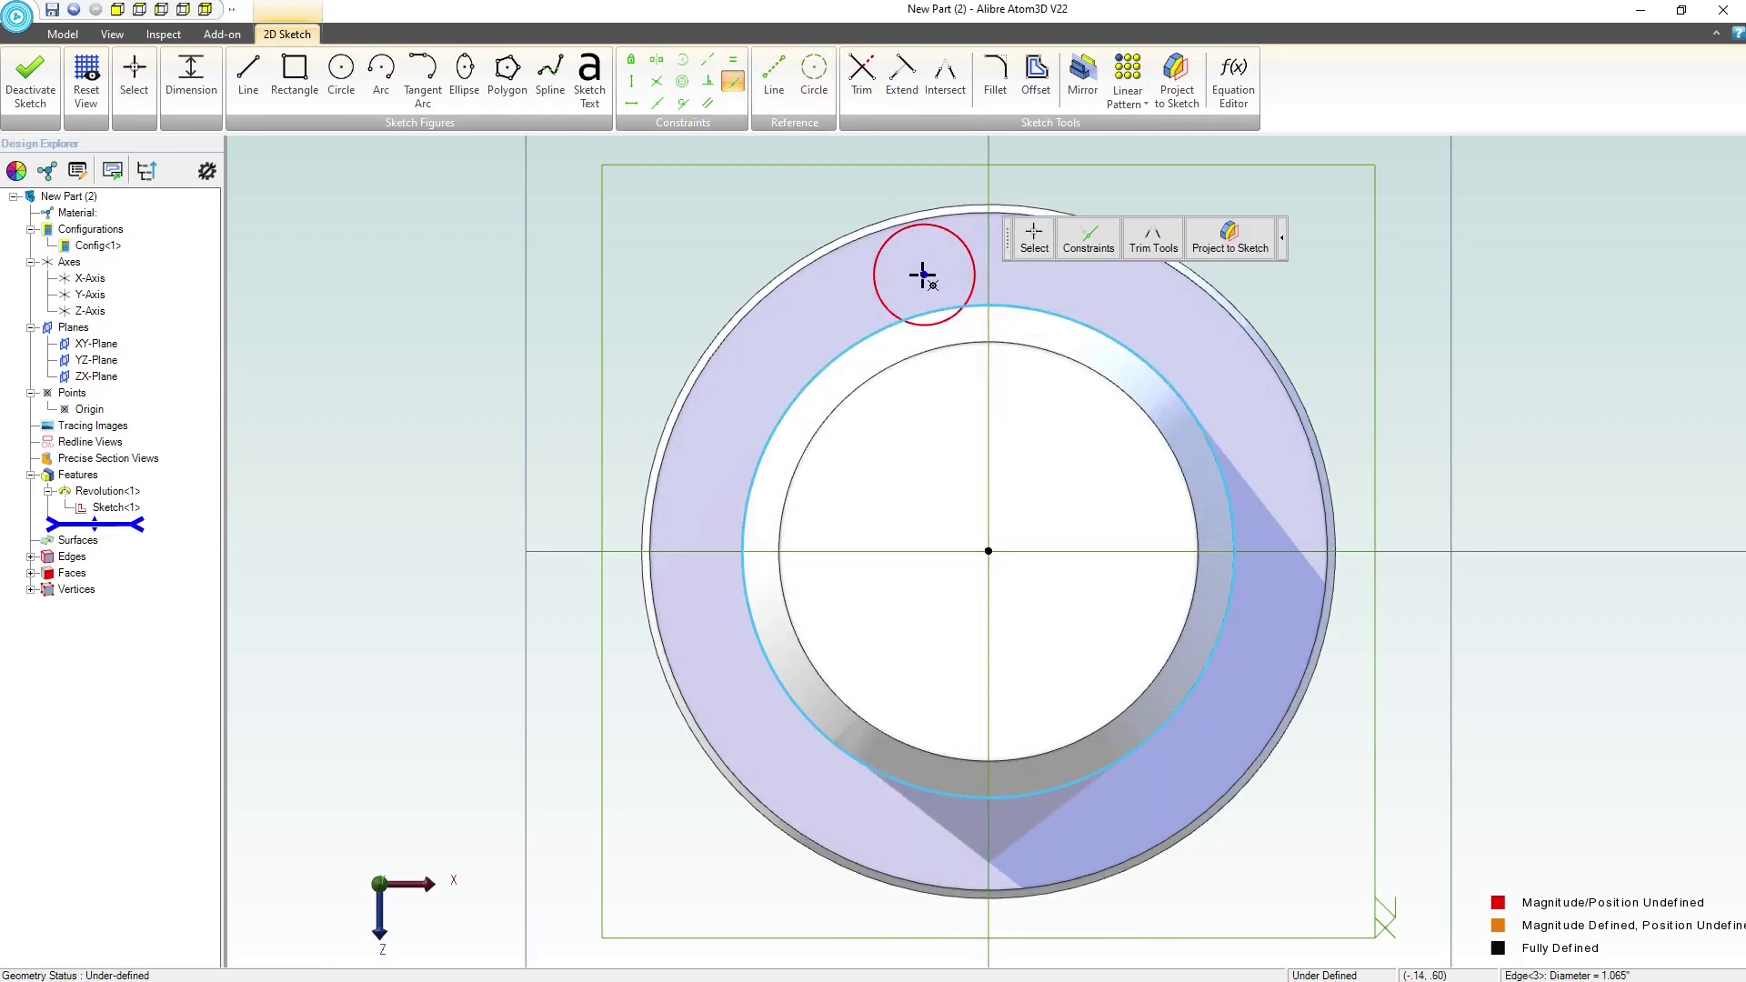
key(Escape)
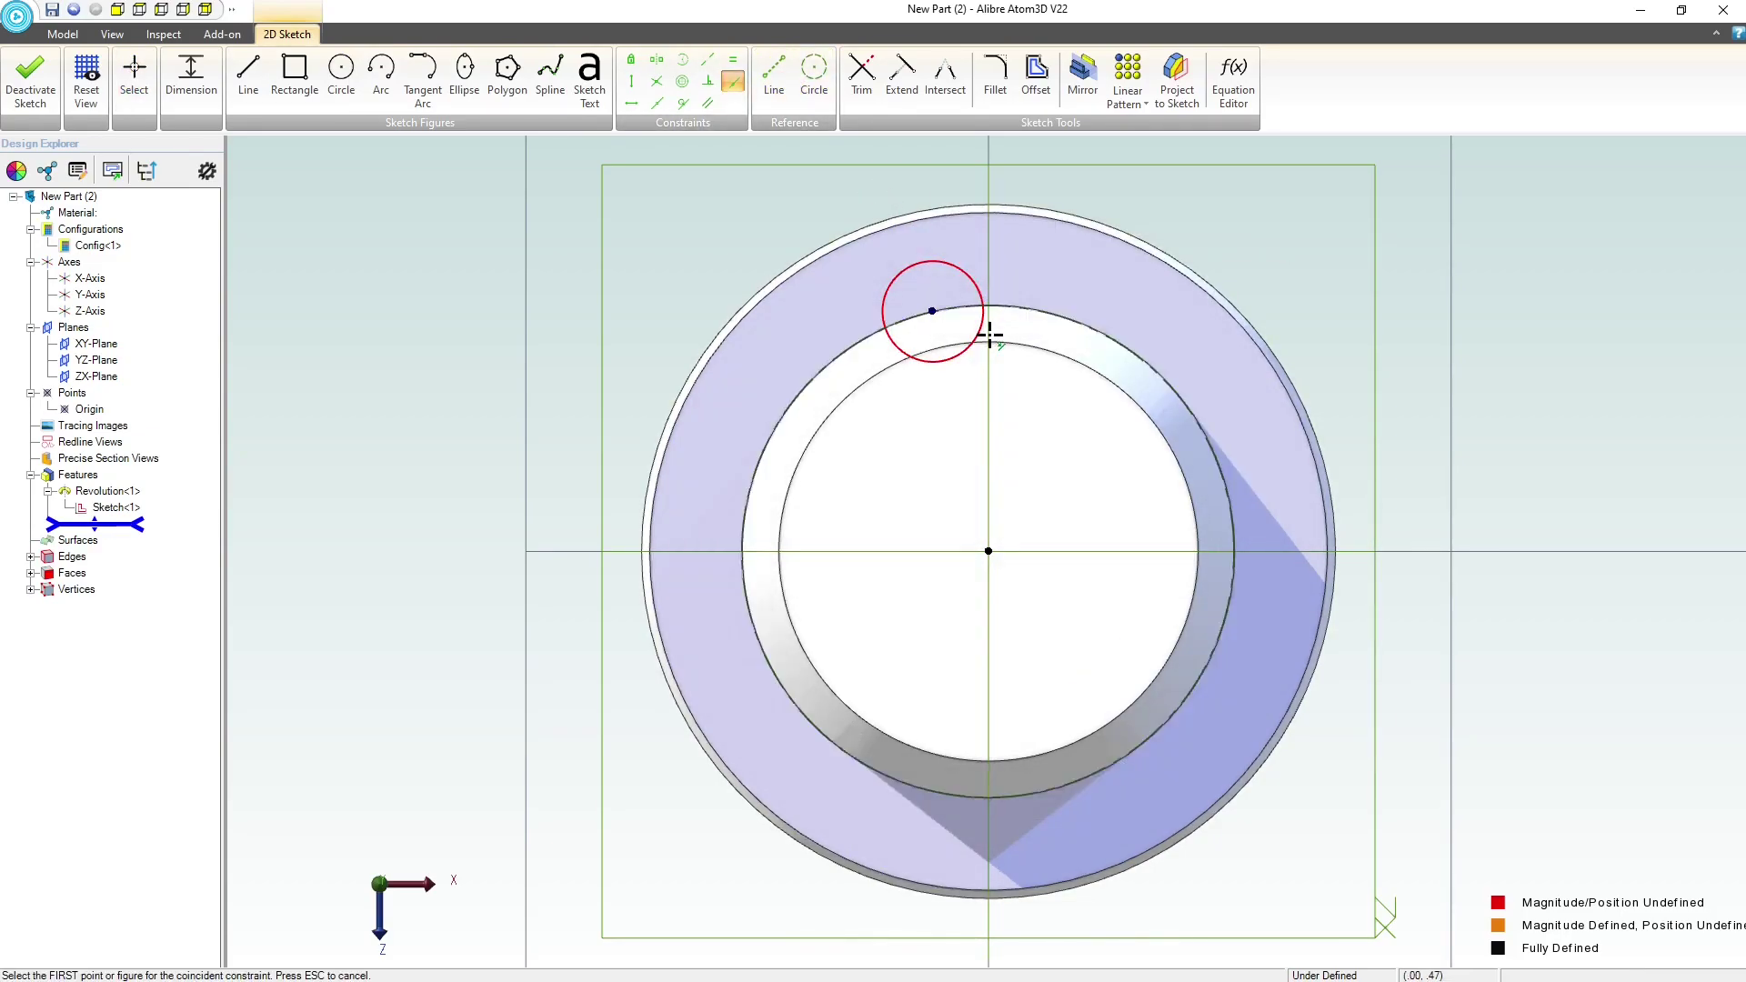
click(631, 81)
click(932, 311)
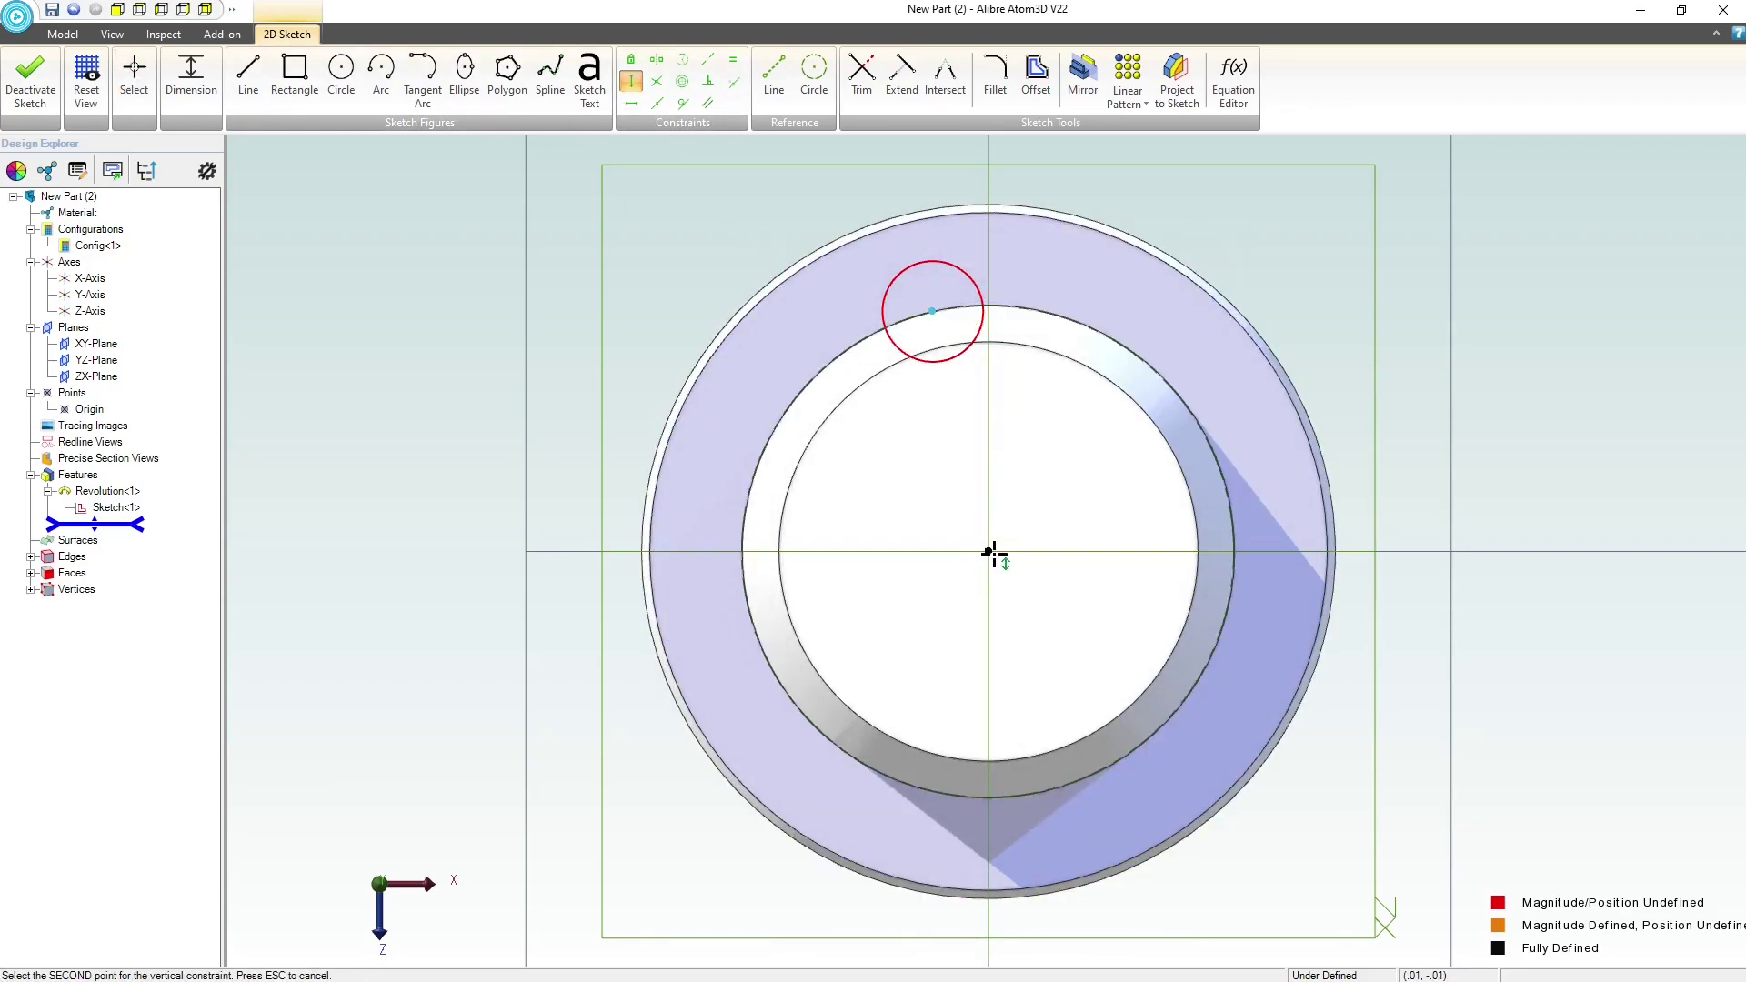
click(988, 551)
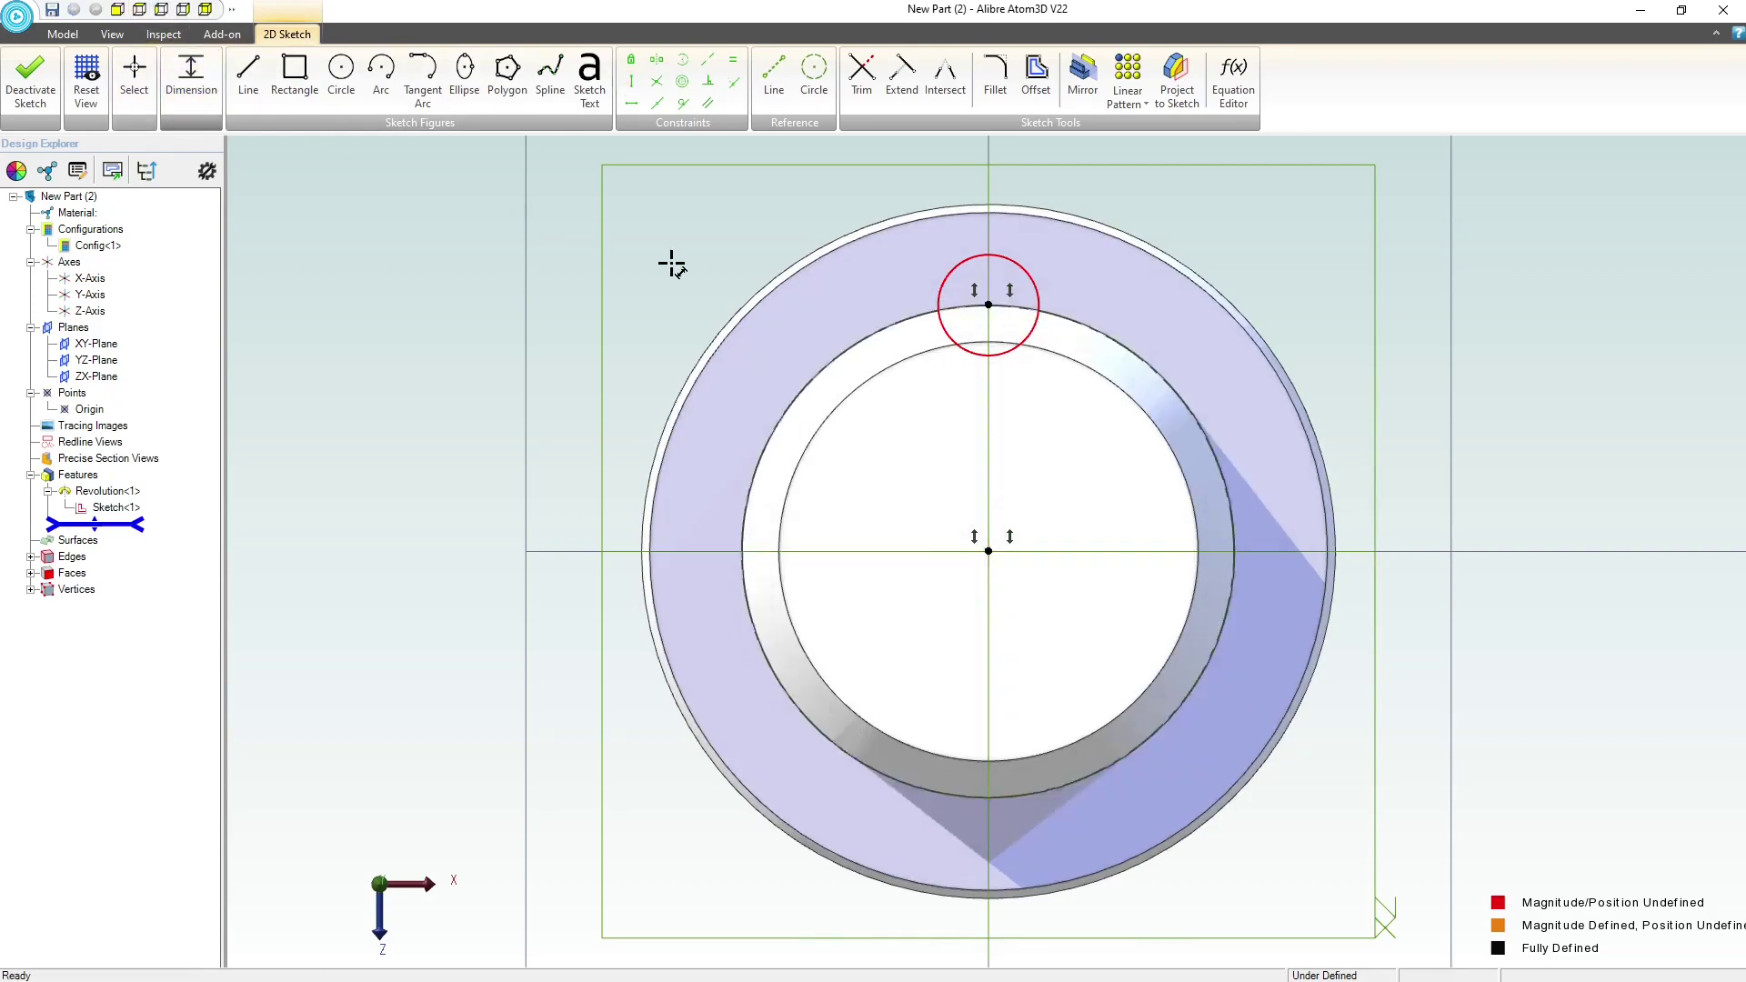
- Dimension the circle's diameter at .25 in and finish the flange sketch
click(1007, 259)
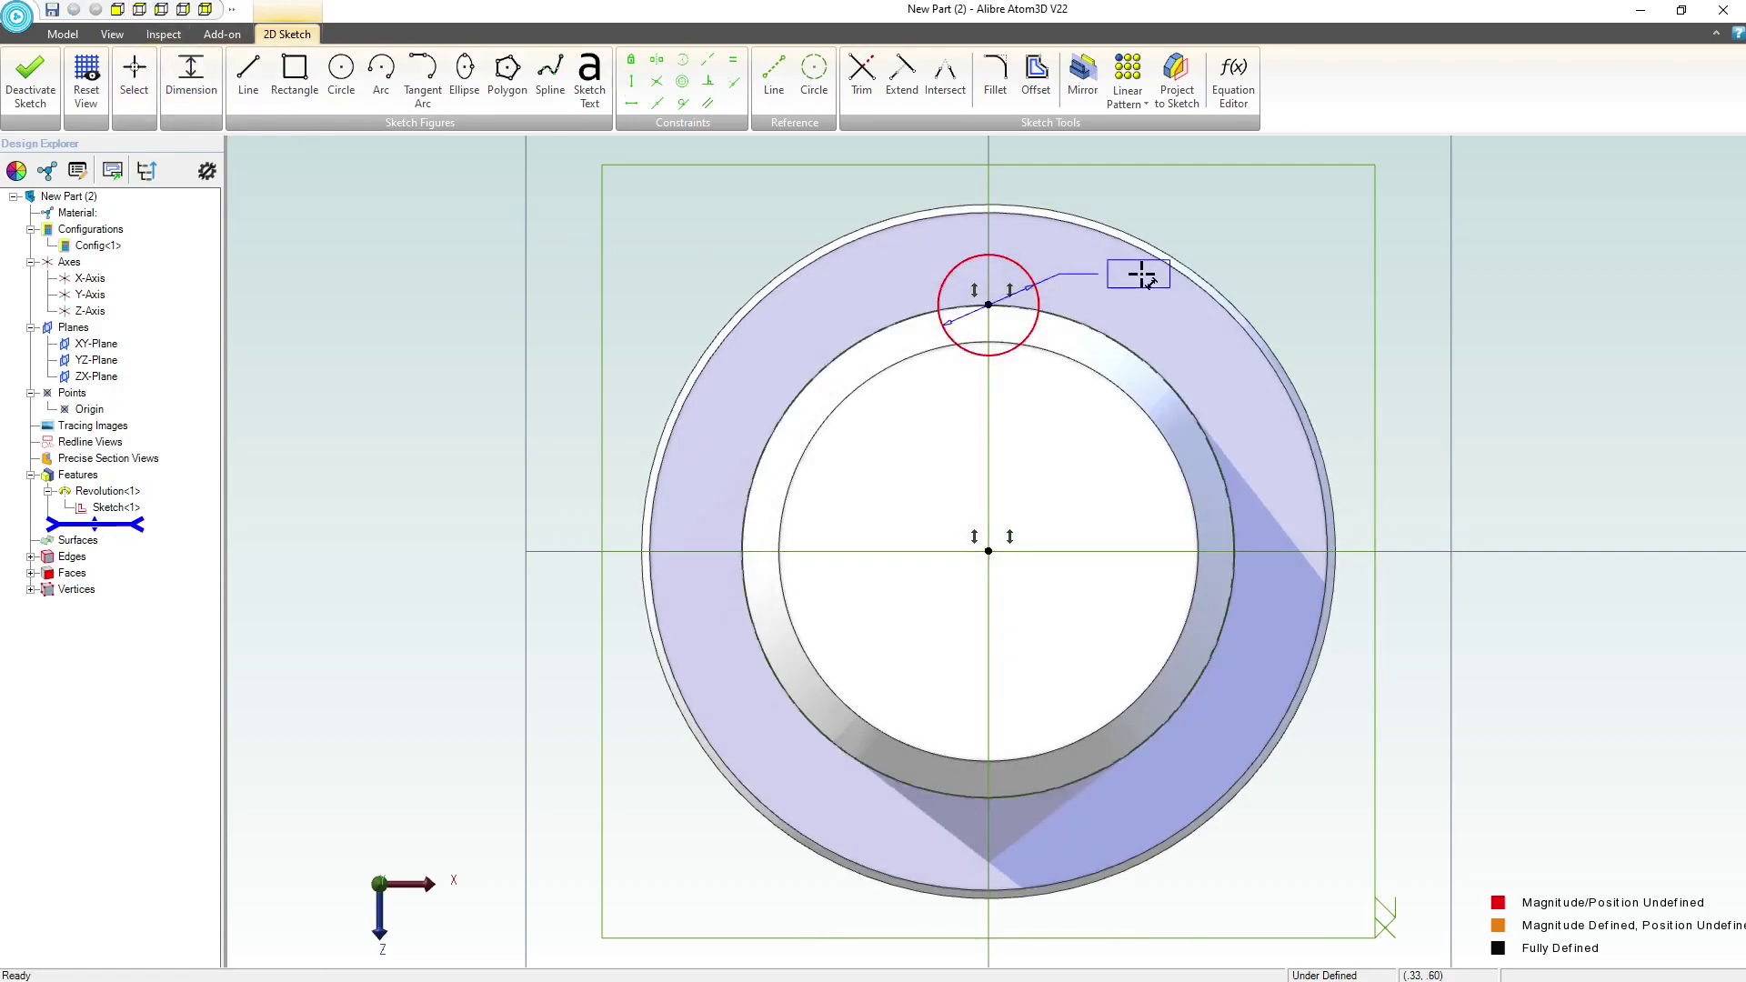
click(1127, 285)
text(.25)
key(Return)
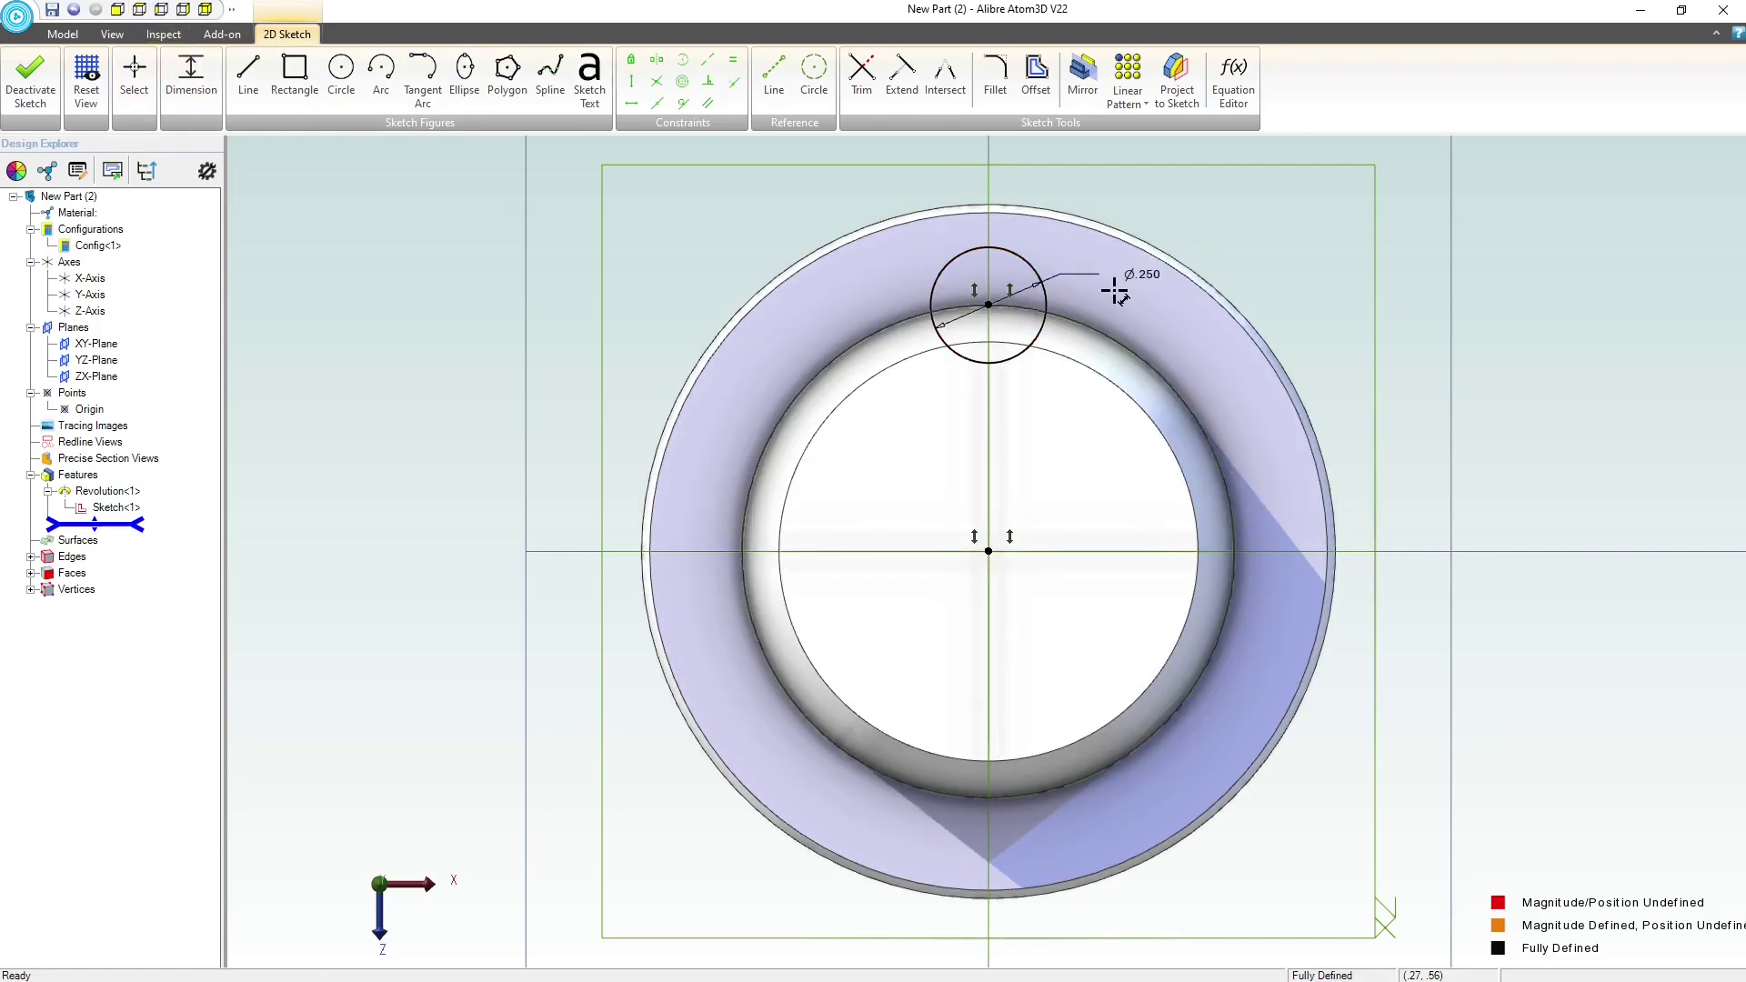
click(31, 74)
- Start a sketch on the knob's top face and draw a circle centered near the face's upper-left edge
click(823, 468)
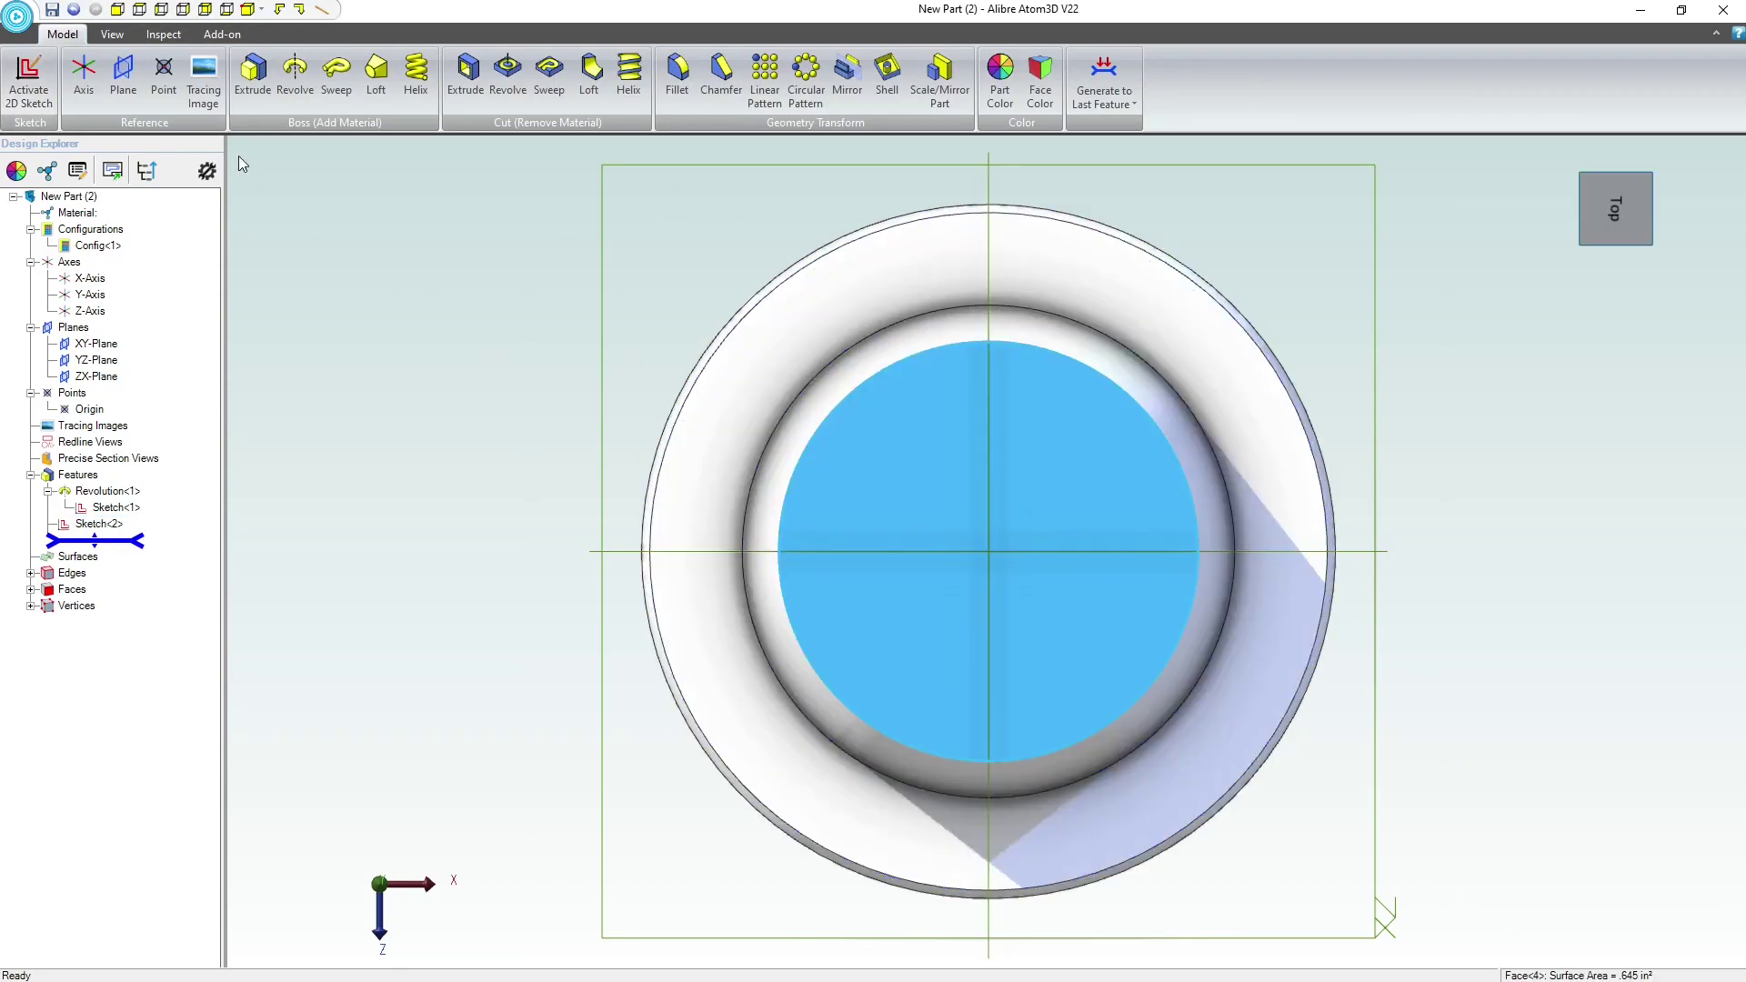
mouse_move(493, 452)
middle_down()
mouse_move(497, 386)
mouse_move(495, 438)
middle_up()
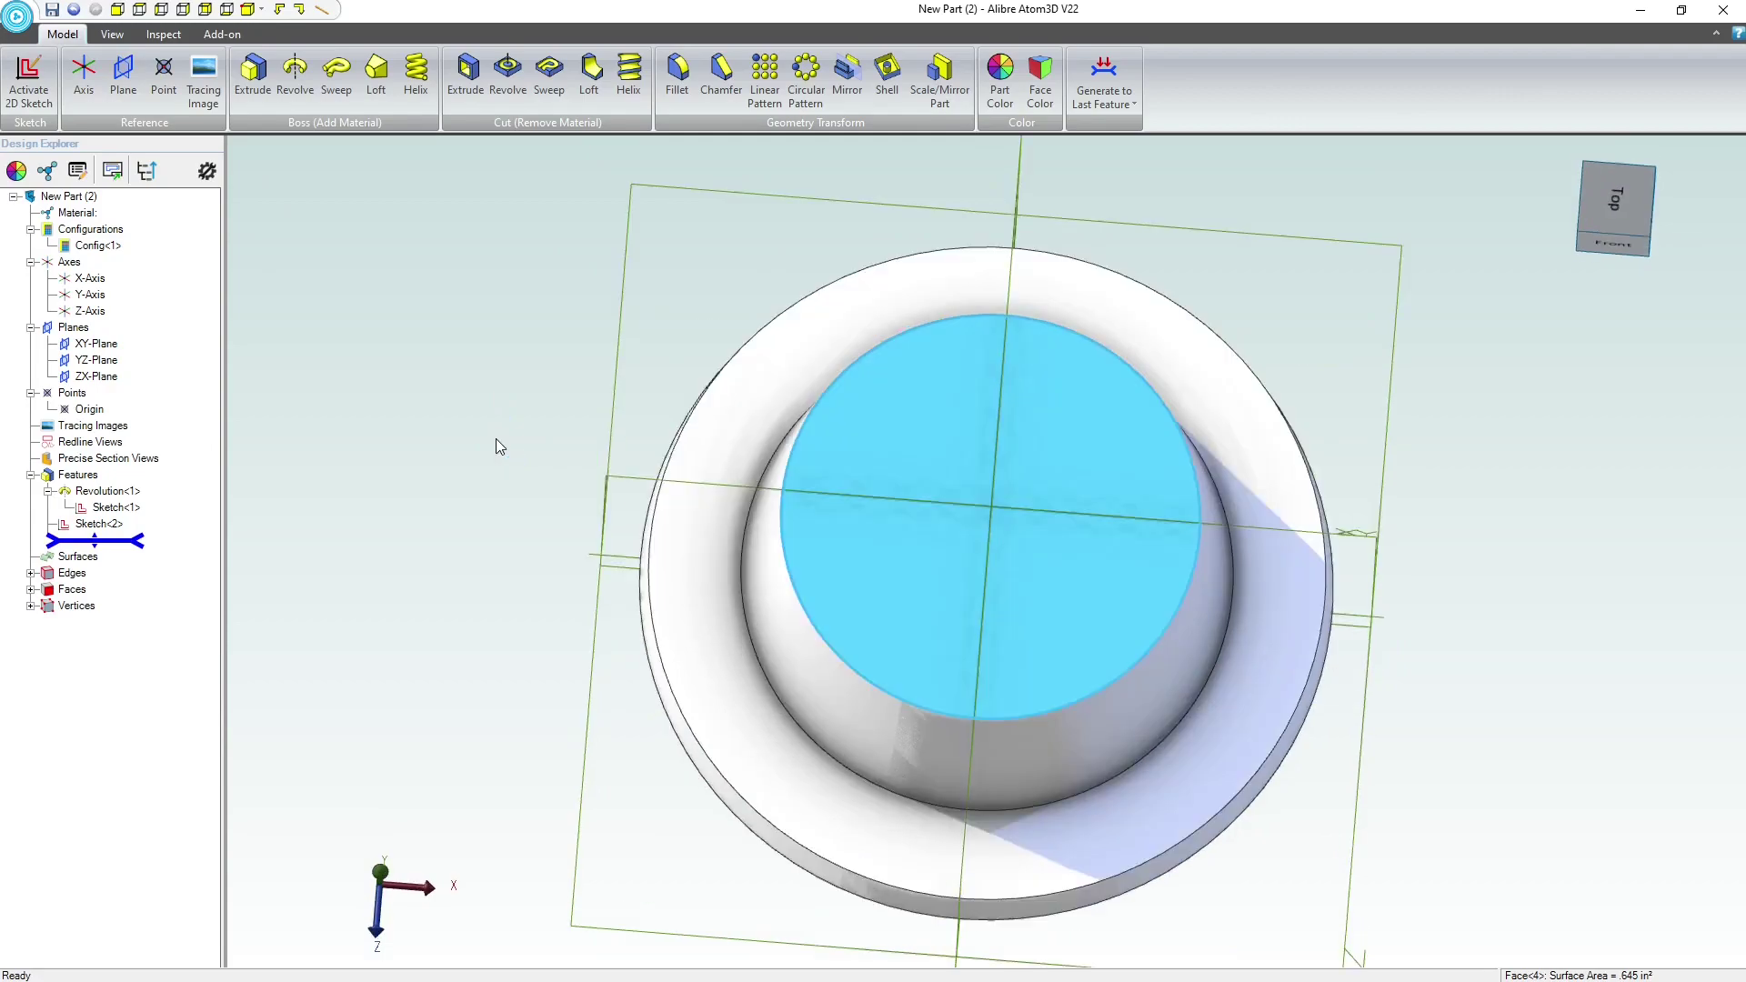
click(4, 84)
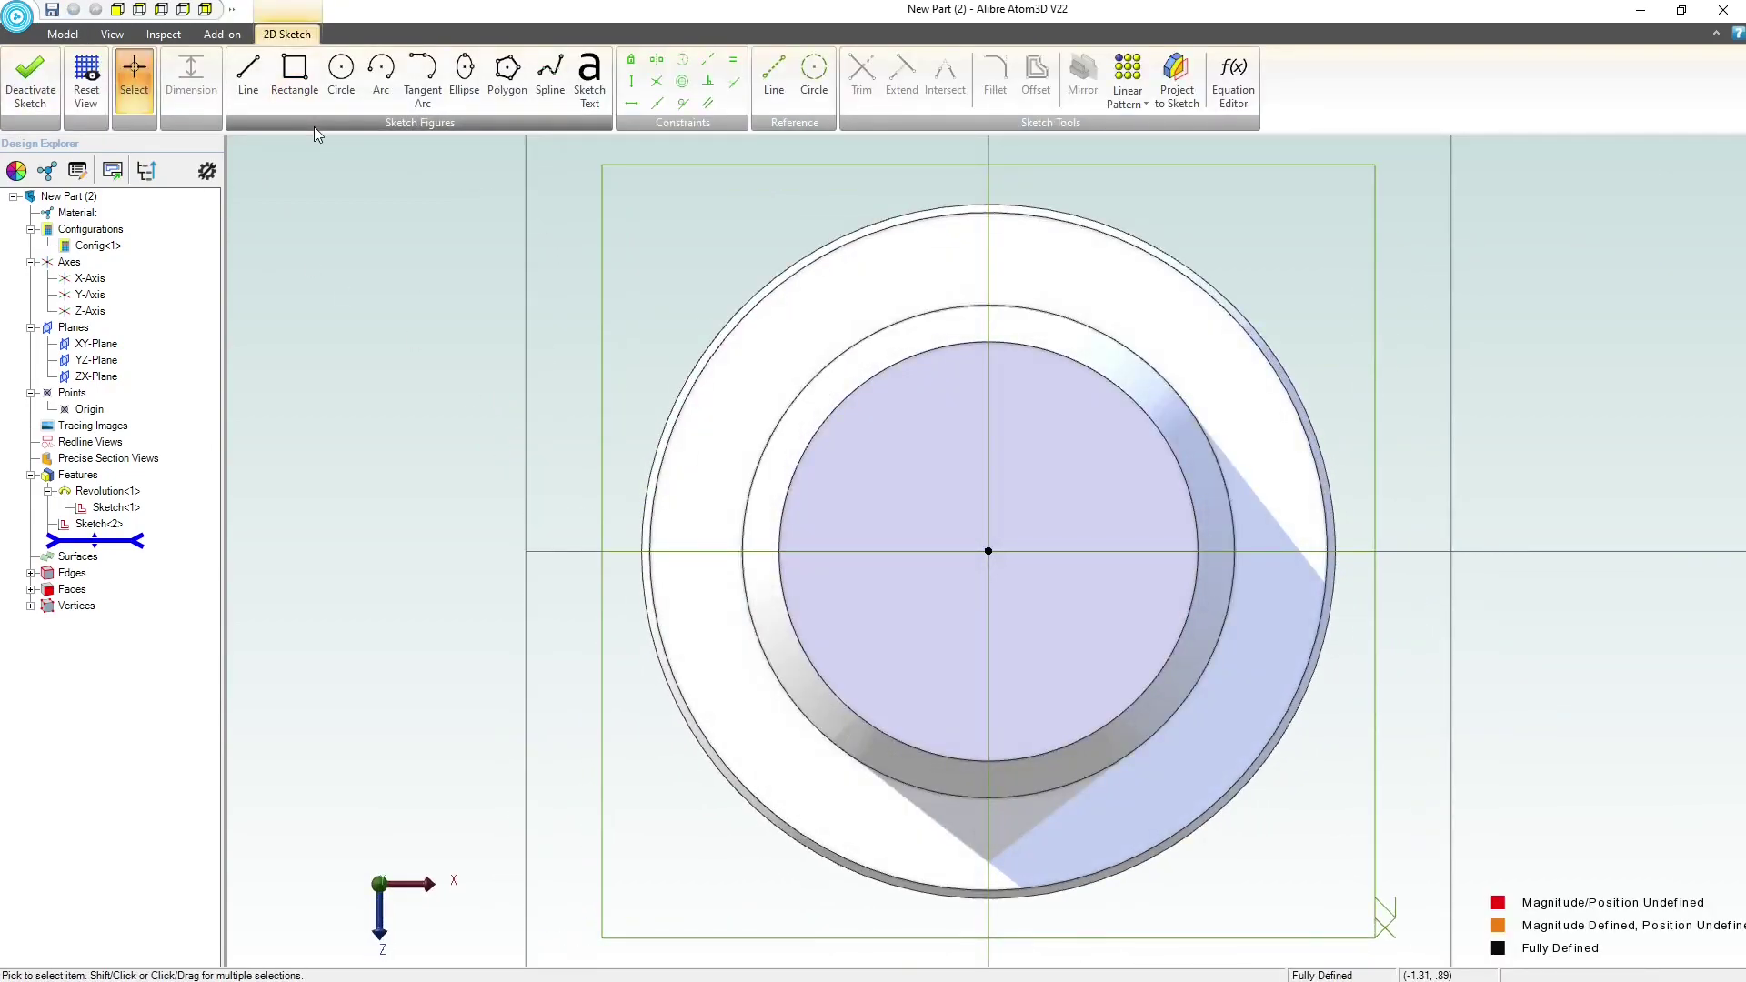
click(341, 73)
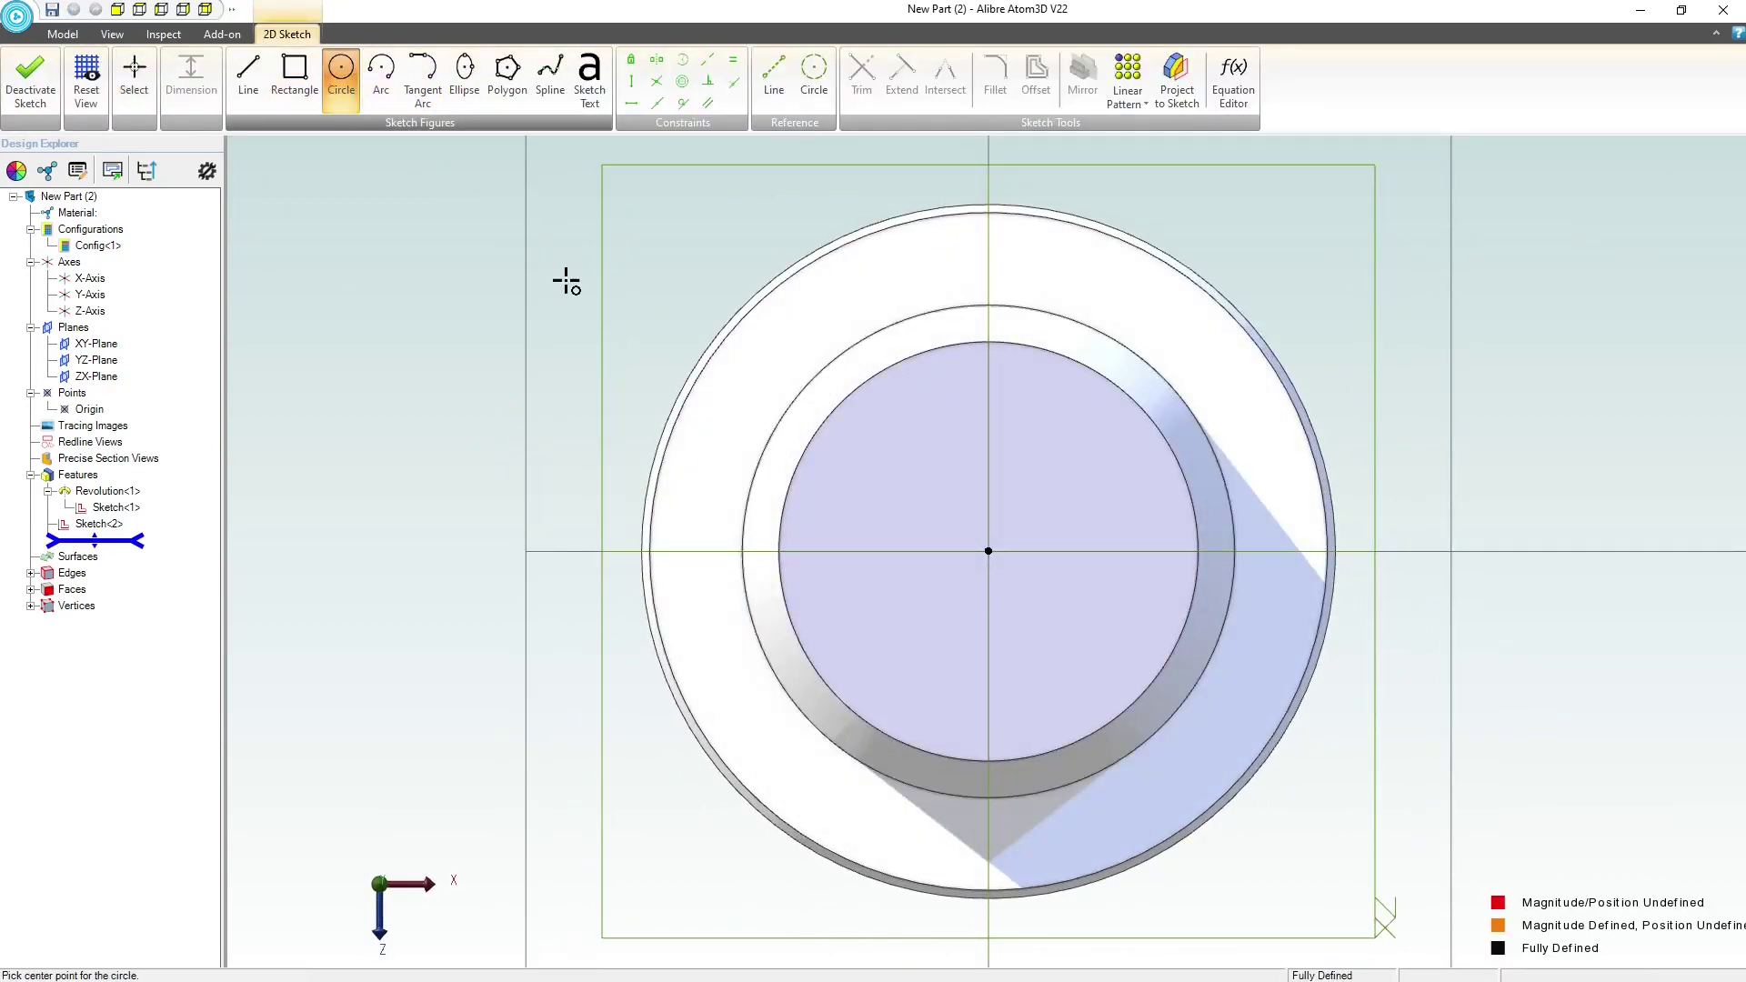
click(848, 403)
click(916, 467)
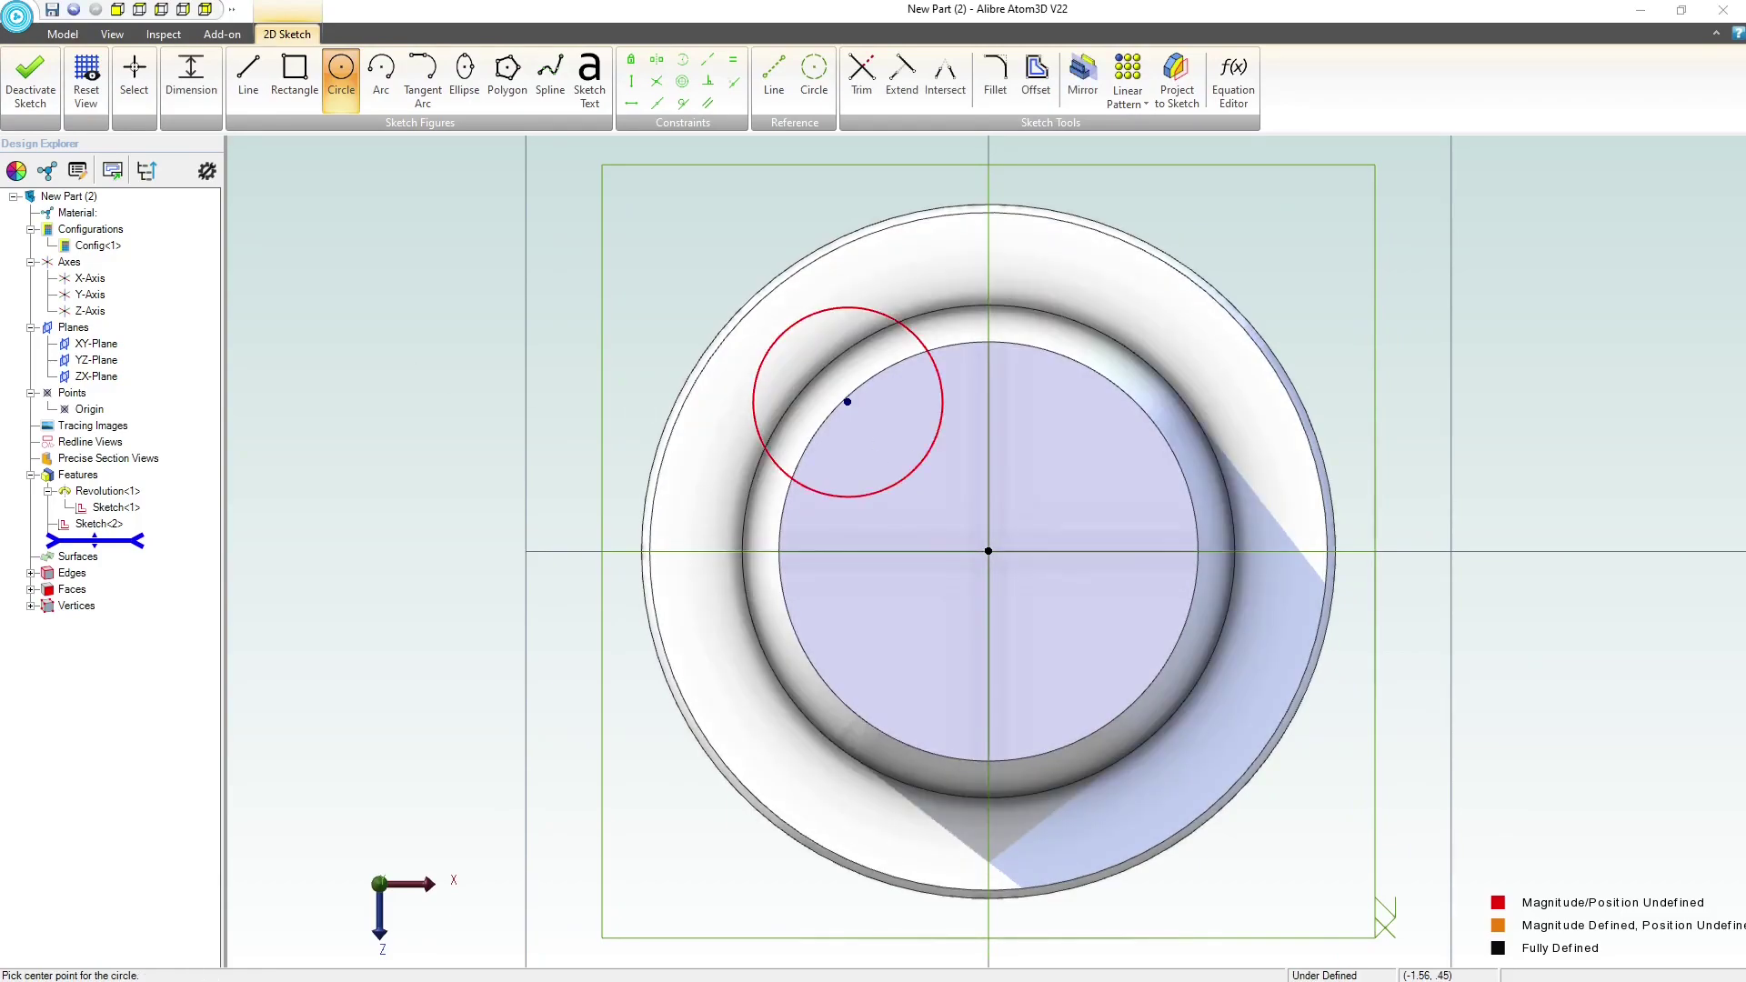
- Draw two reference lines, a vertical one from the top face's edge to the origin and one from the origin to the circle's center
click(814, 73)
click(988, 343)
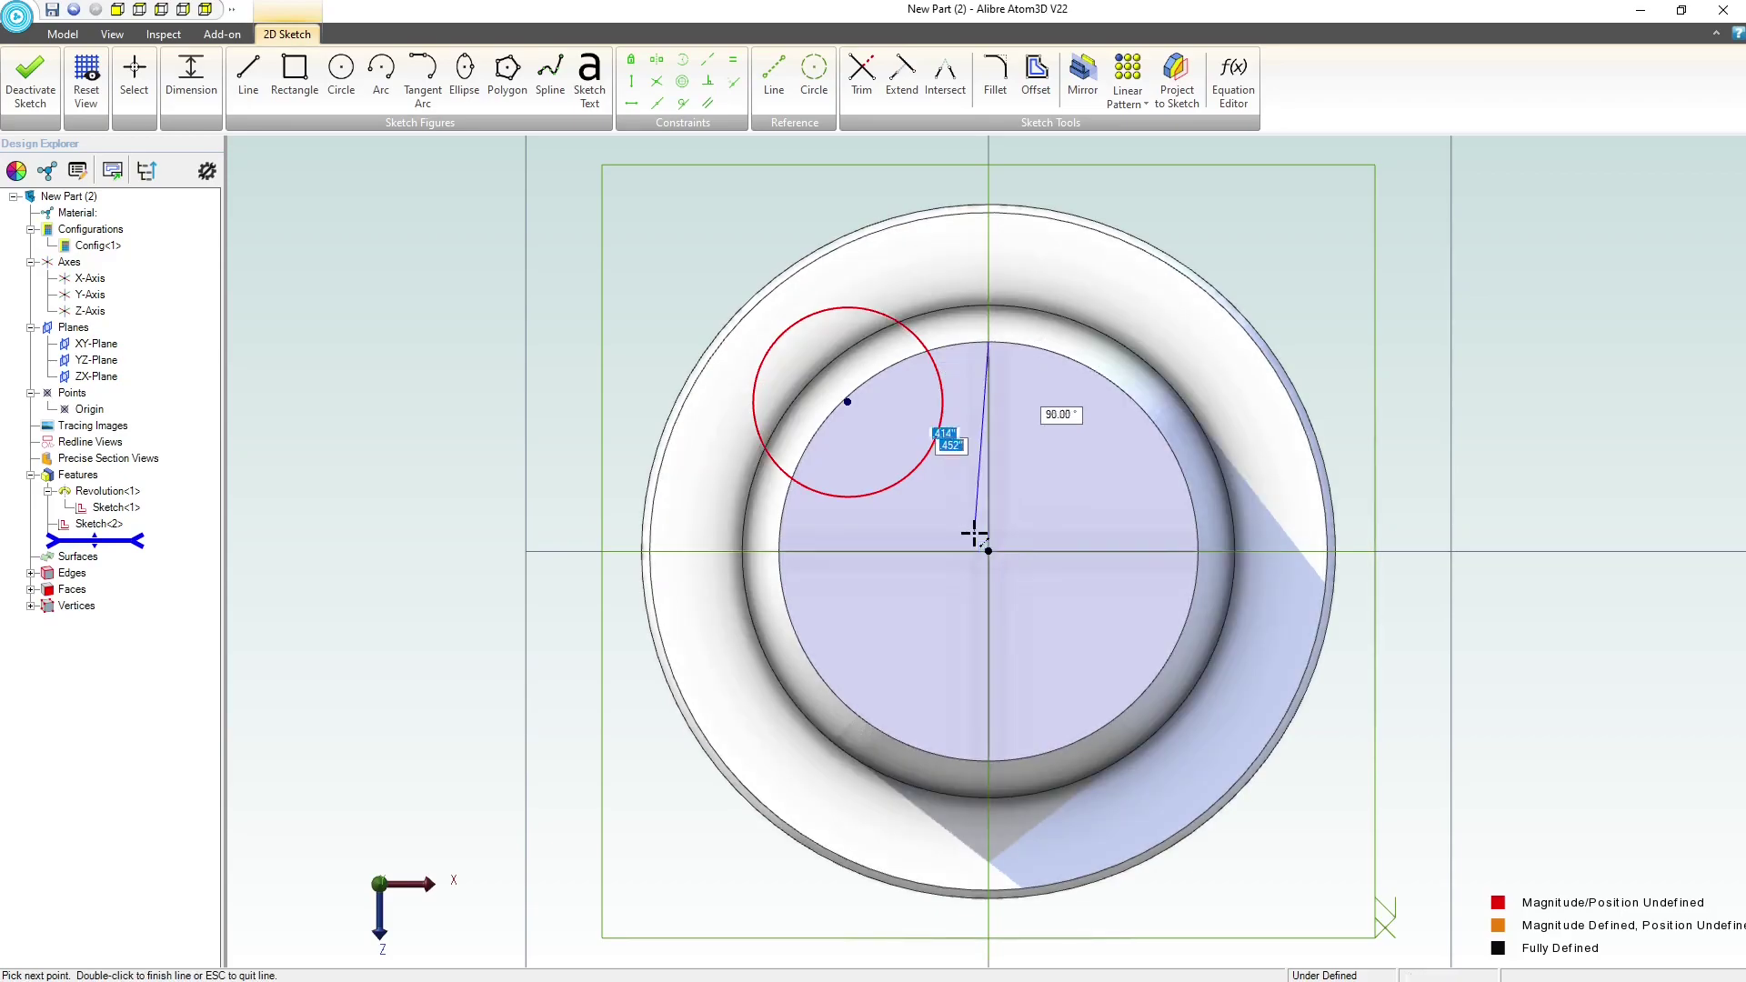
click(988, 550)
click(848, 403)
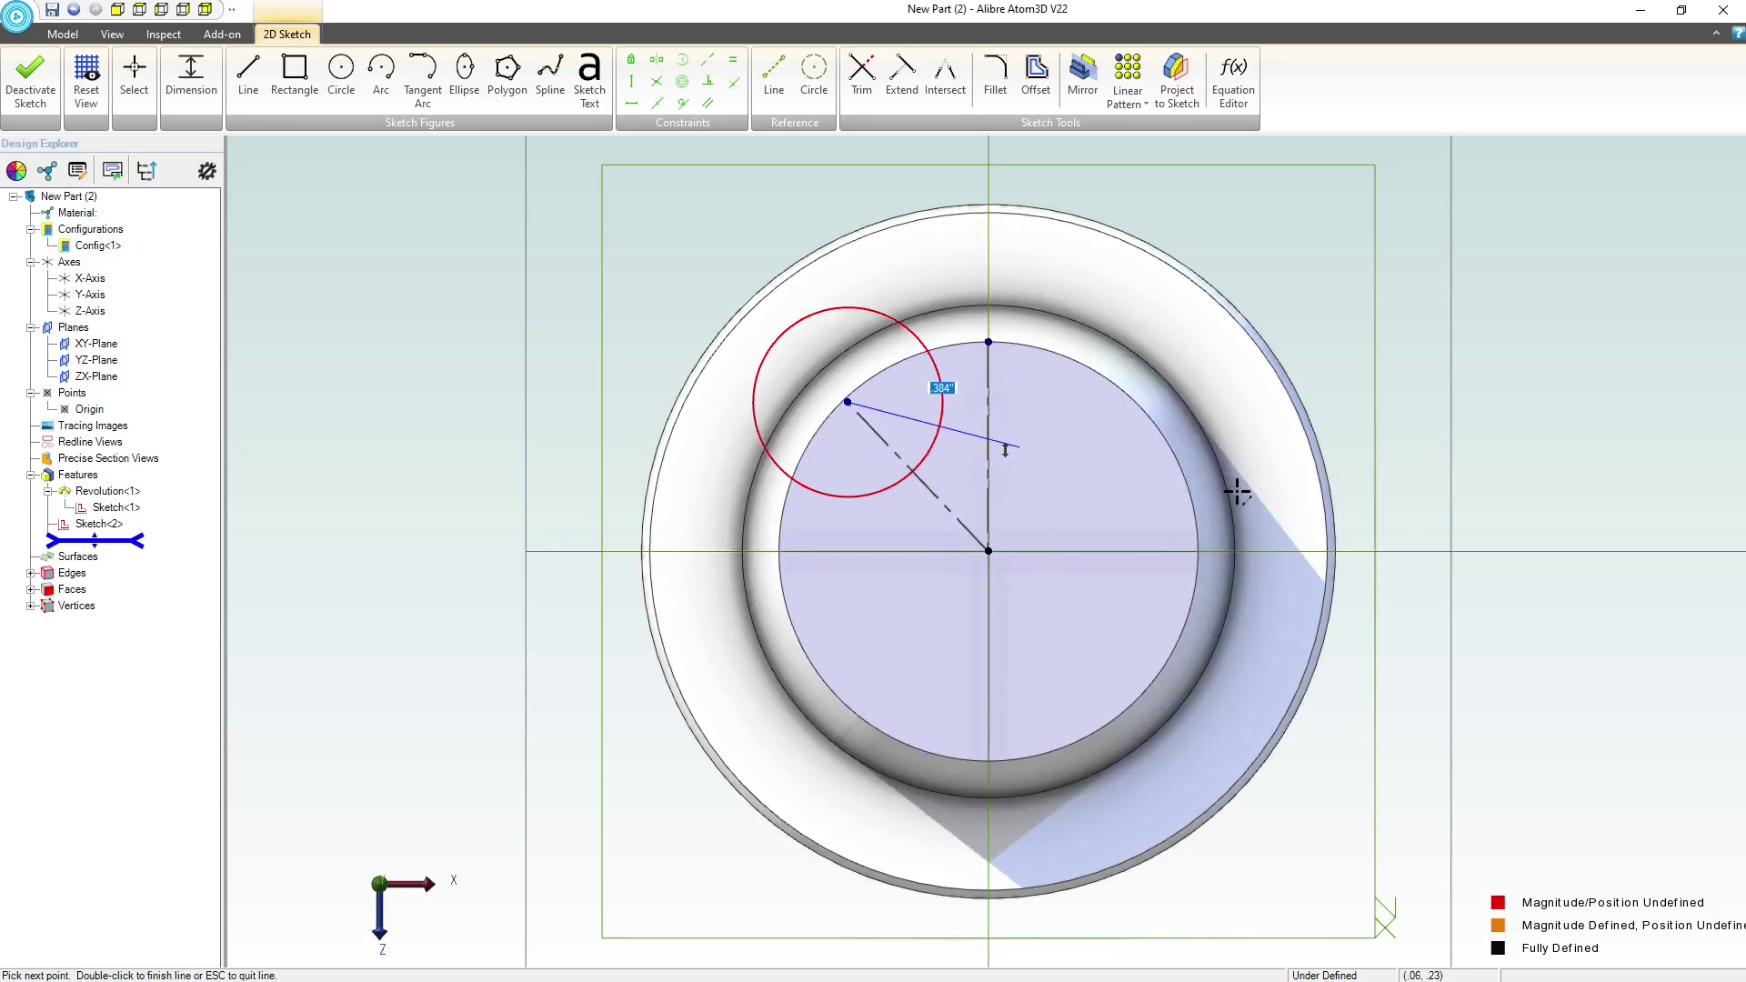
key(Escape)
key(Escape)
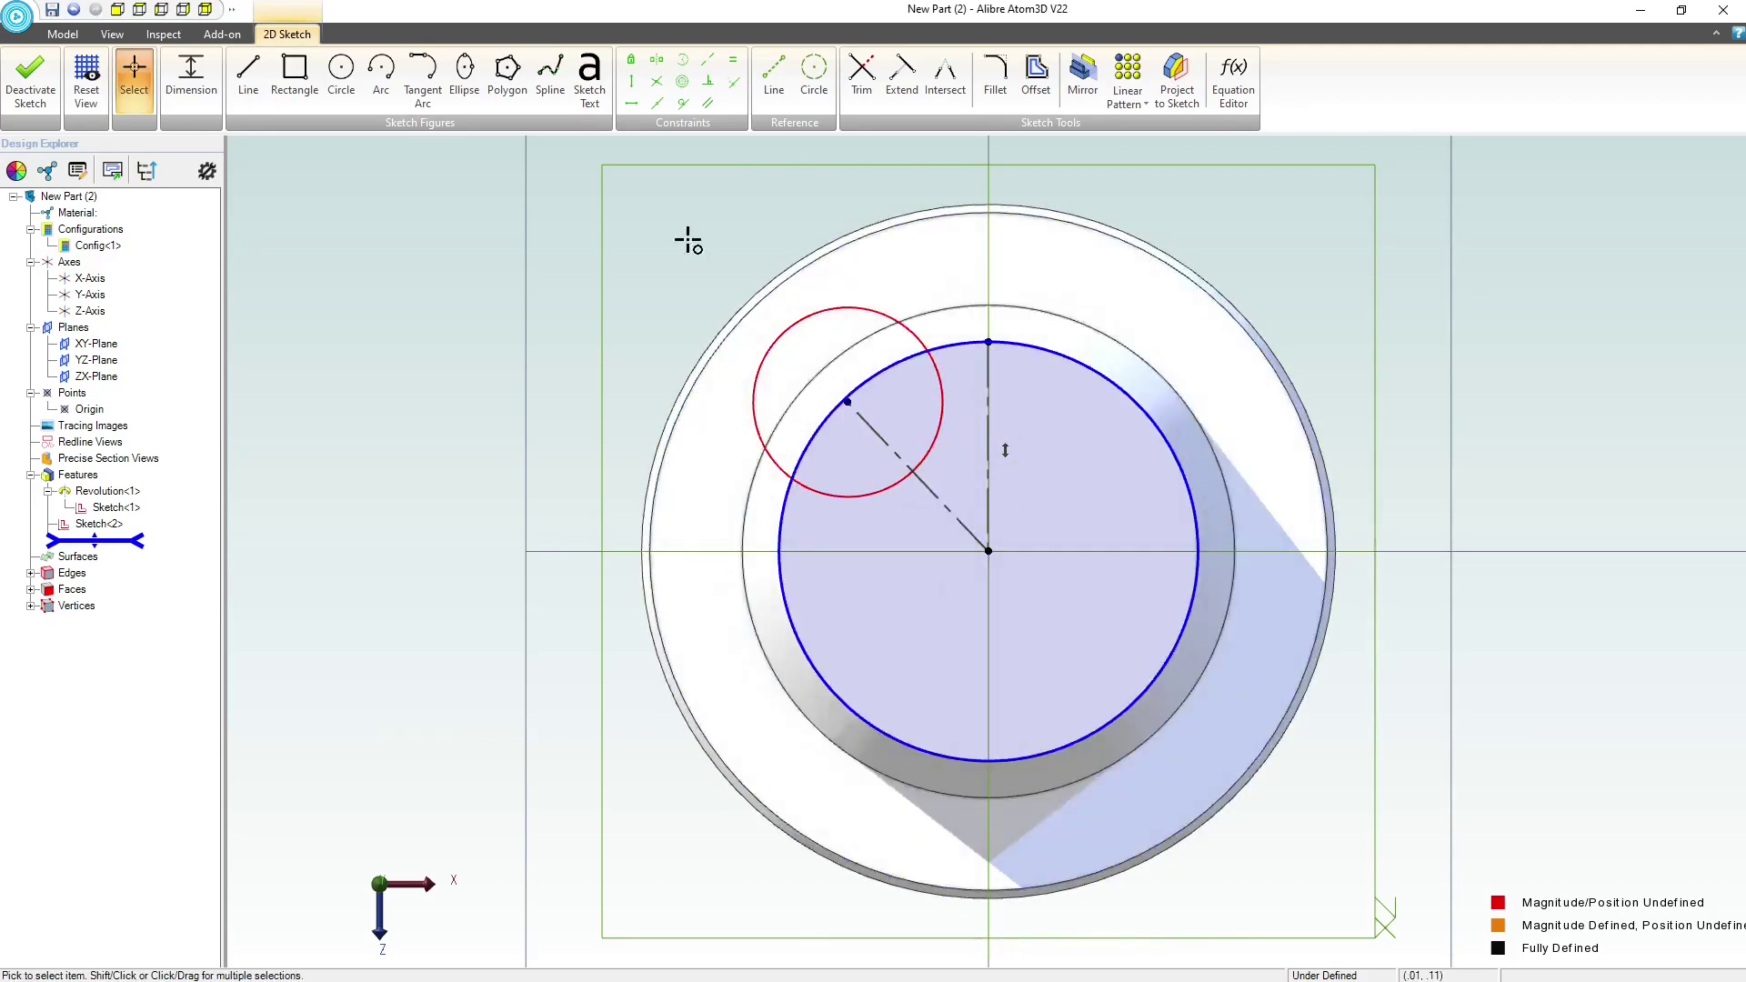
- Dimension the angle between the two reference lines at 45°
click(191, 78)
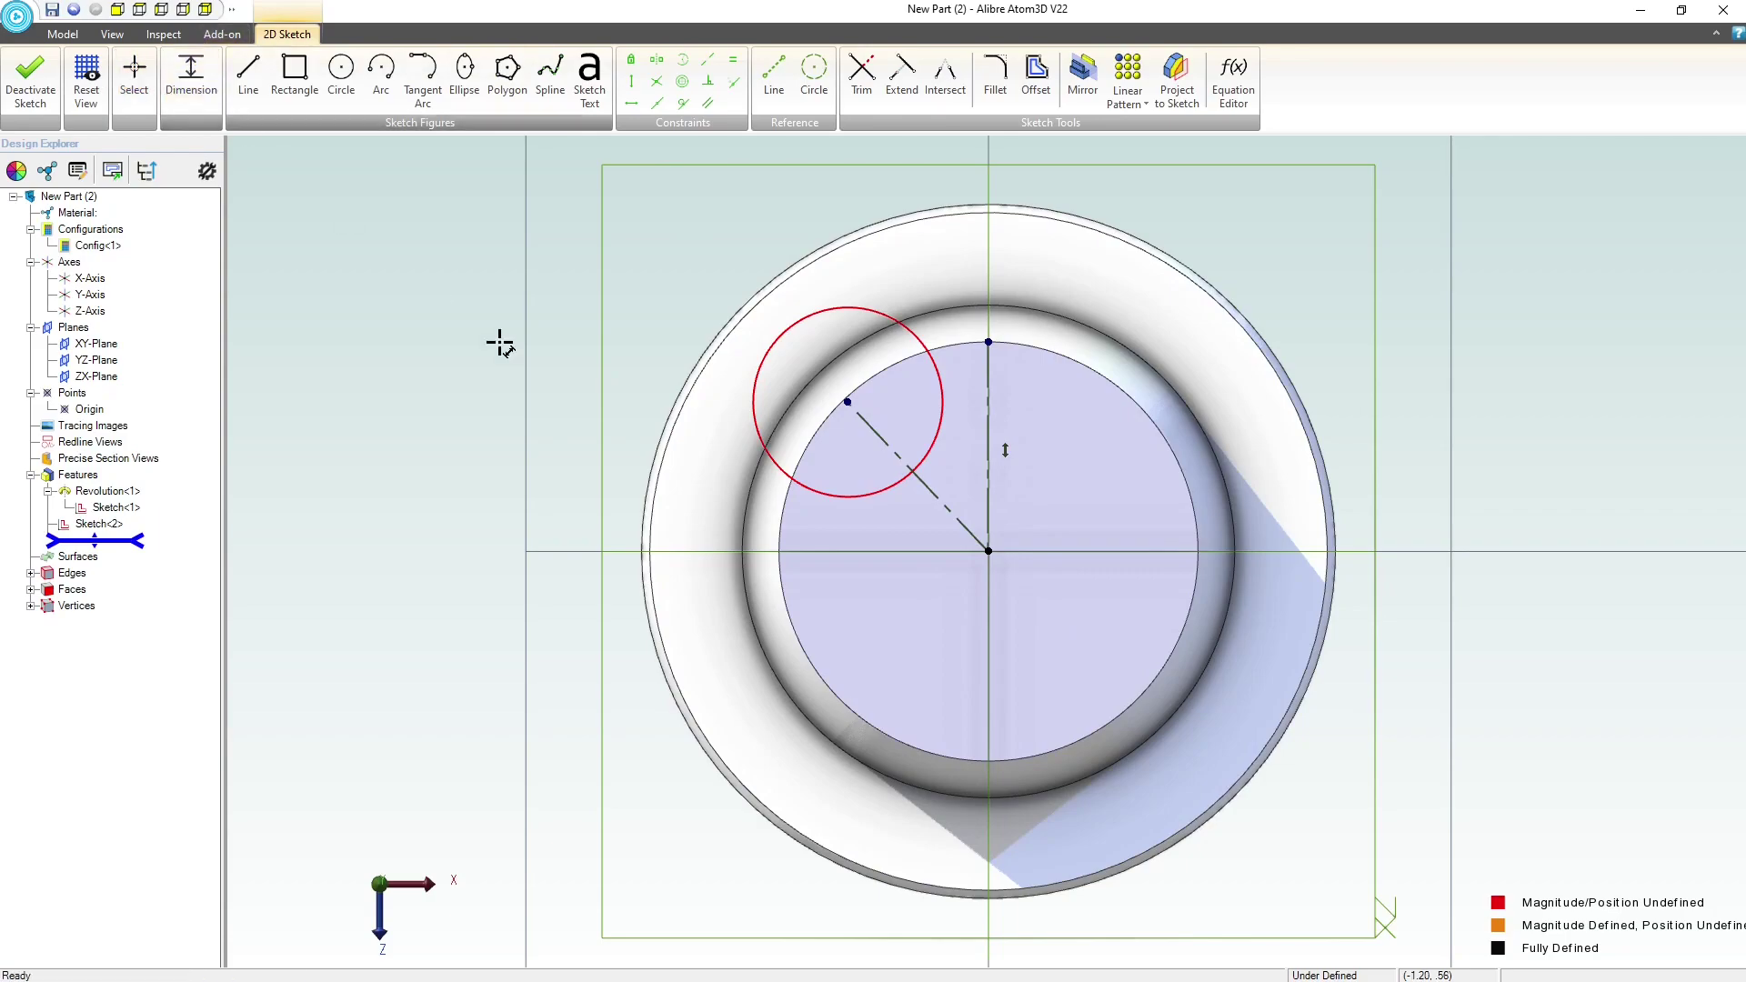
click(944, 514)
click(988, 434)
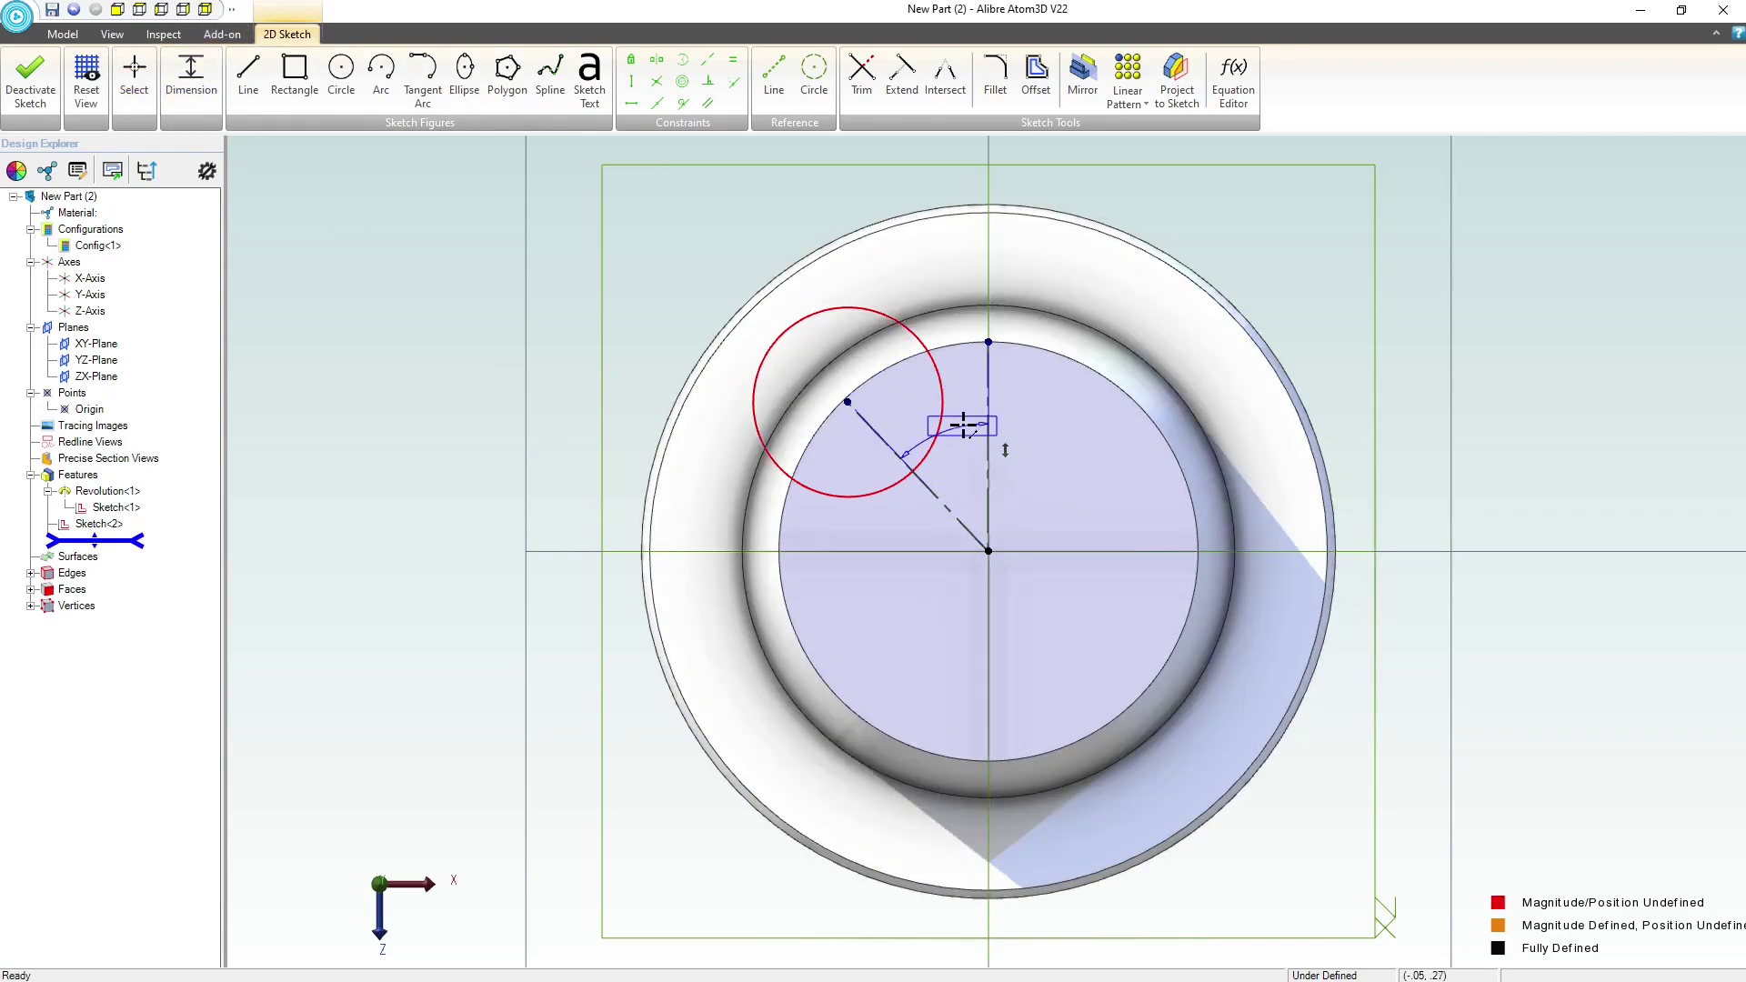
click(962, 424)
text(45)
key(Return)
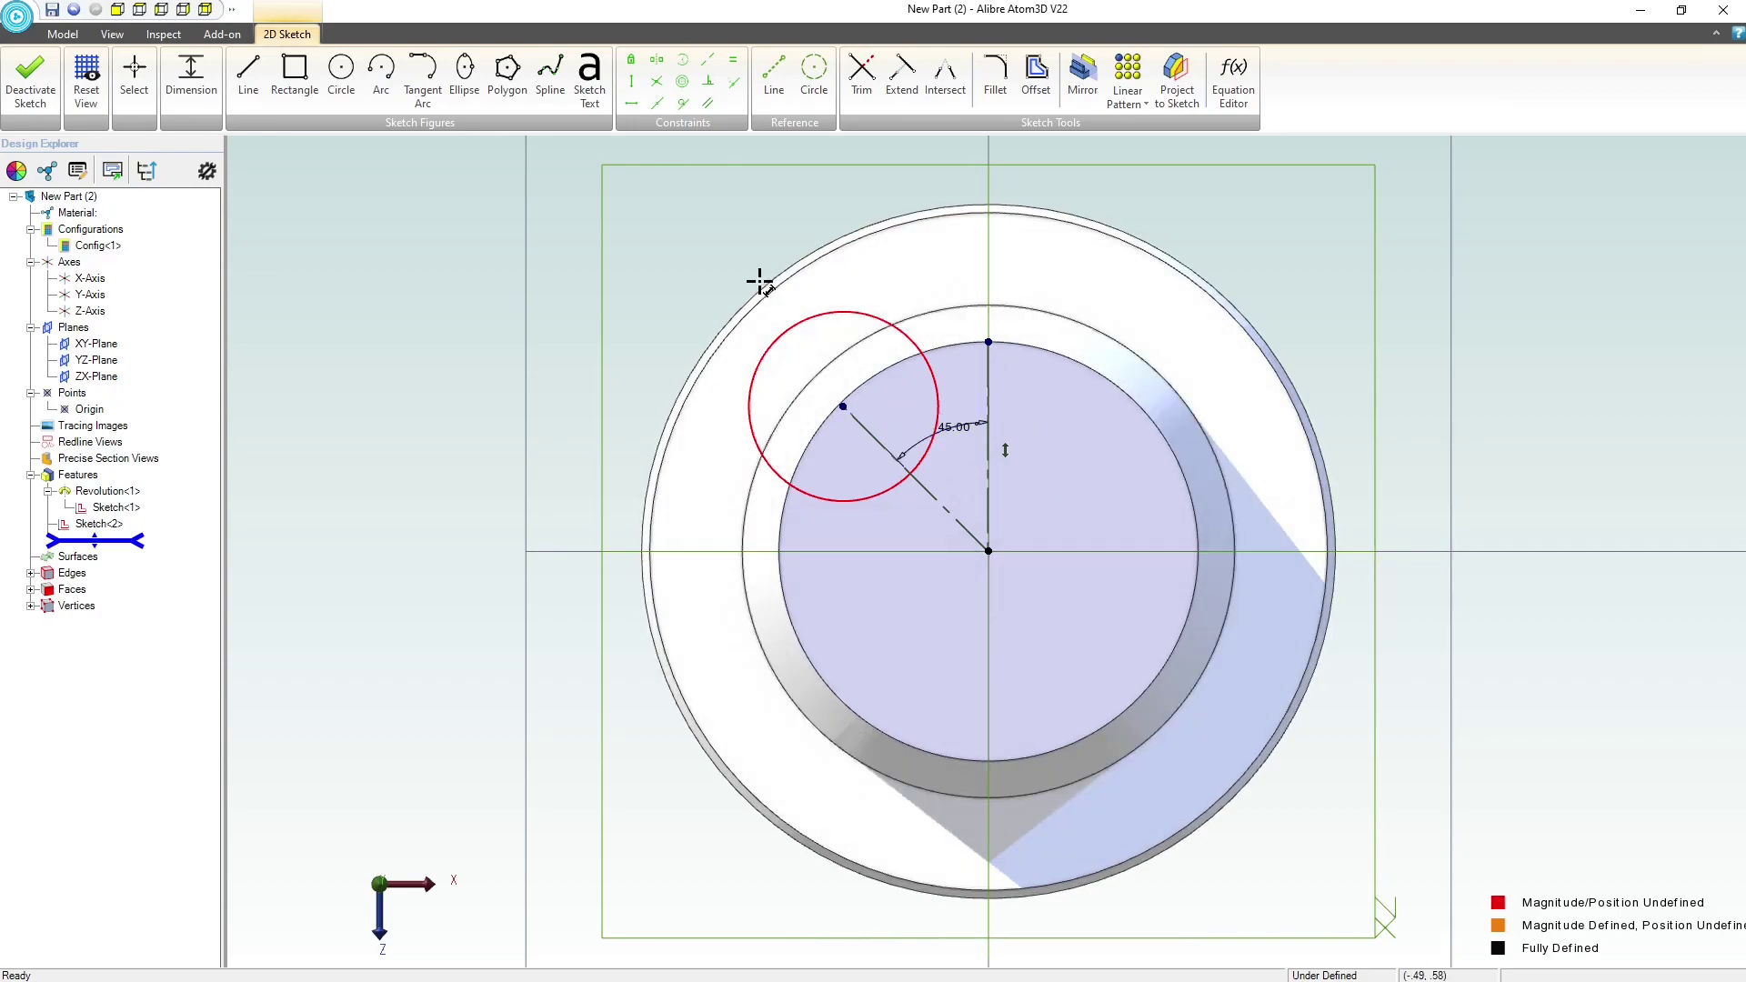
- Apply a coincident constraint between the circle's center and the top face's outer edge
click(733, 81)
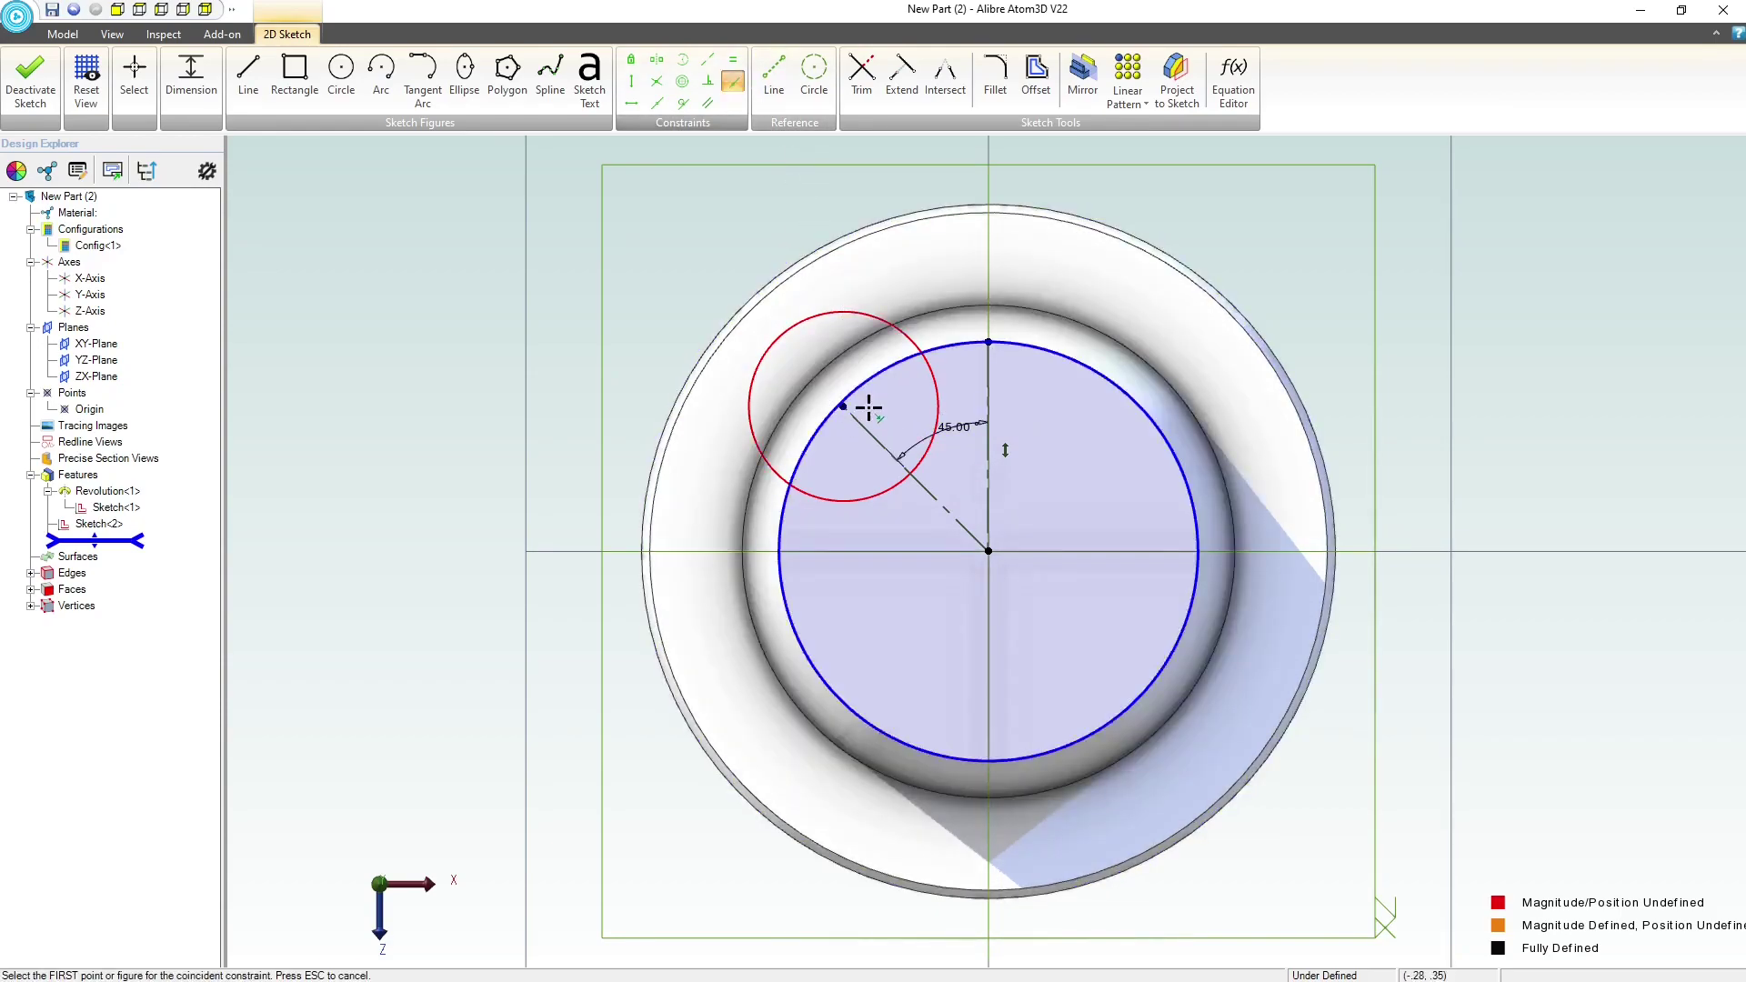
click(863, 378)
click(846, 406)
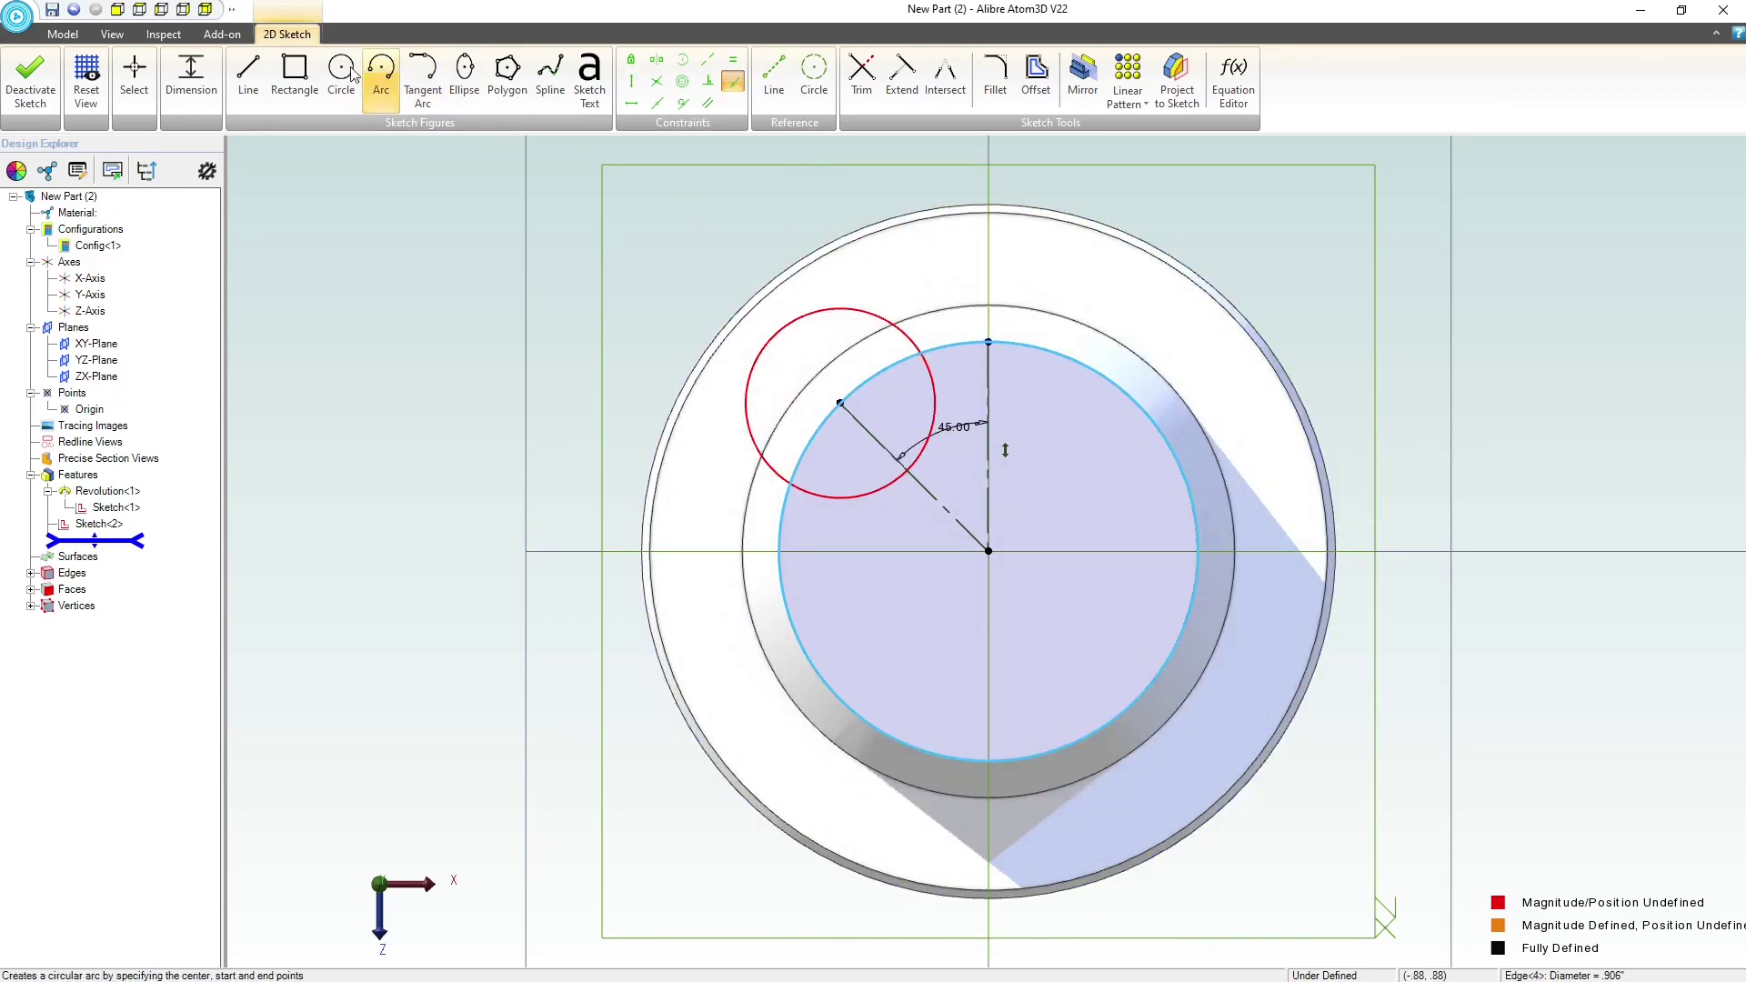
- Dimension the circle's diameter at .15 in and finish the top-face sketch
click(887, 327)
click(900, 261)
text(.)
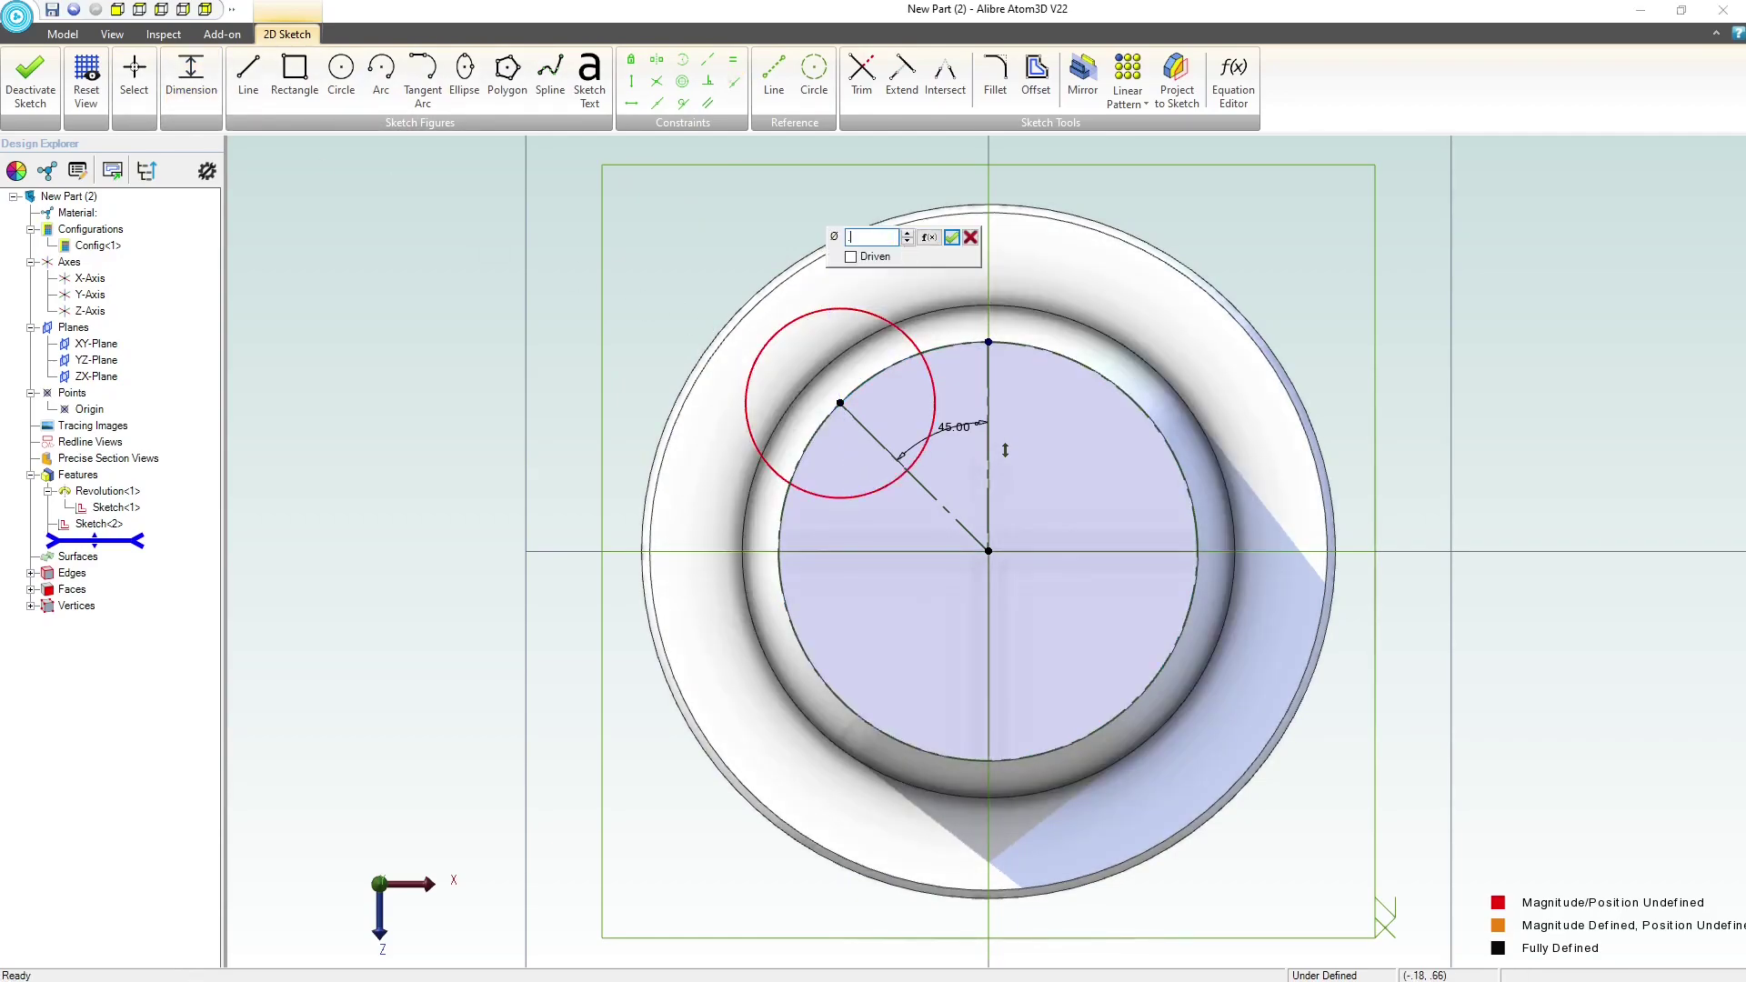
text(5)
key(Return)
key(Escape)
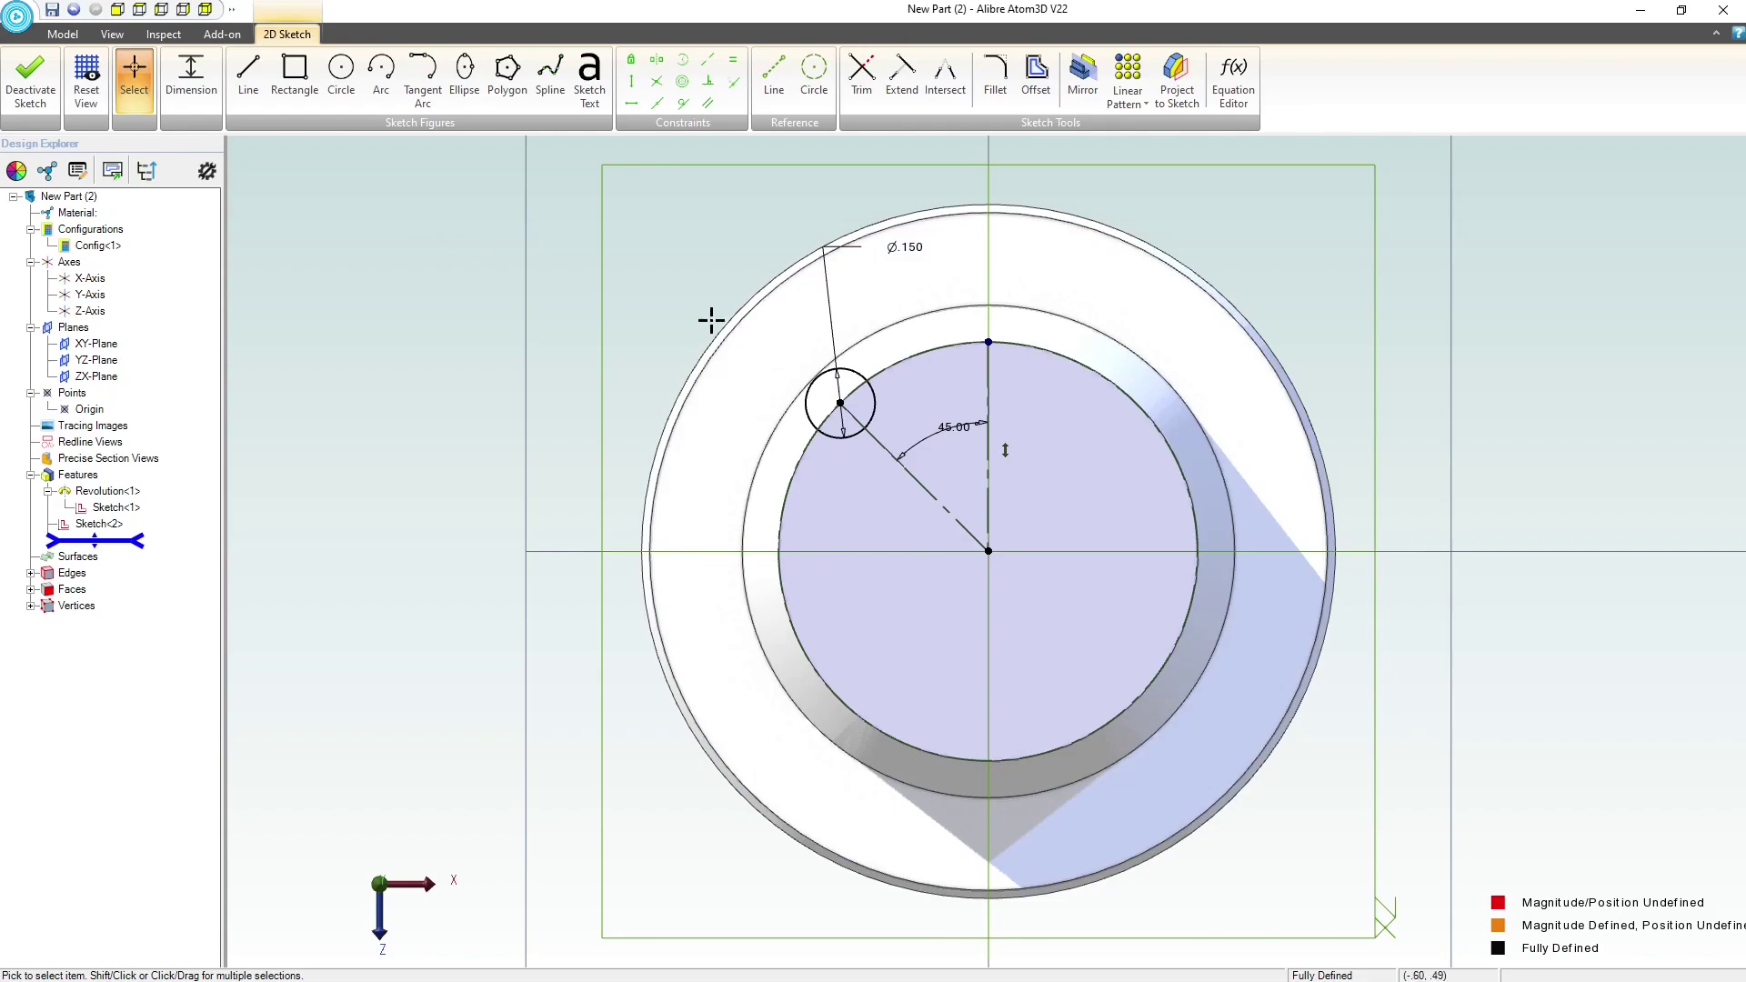
click(61, 34)
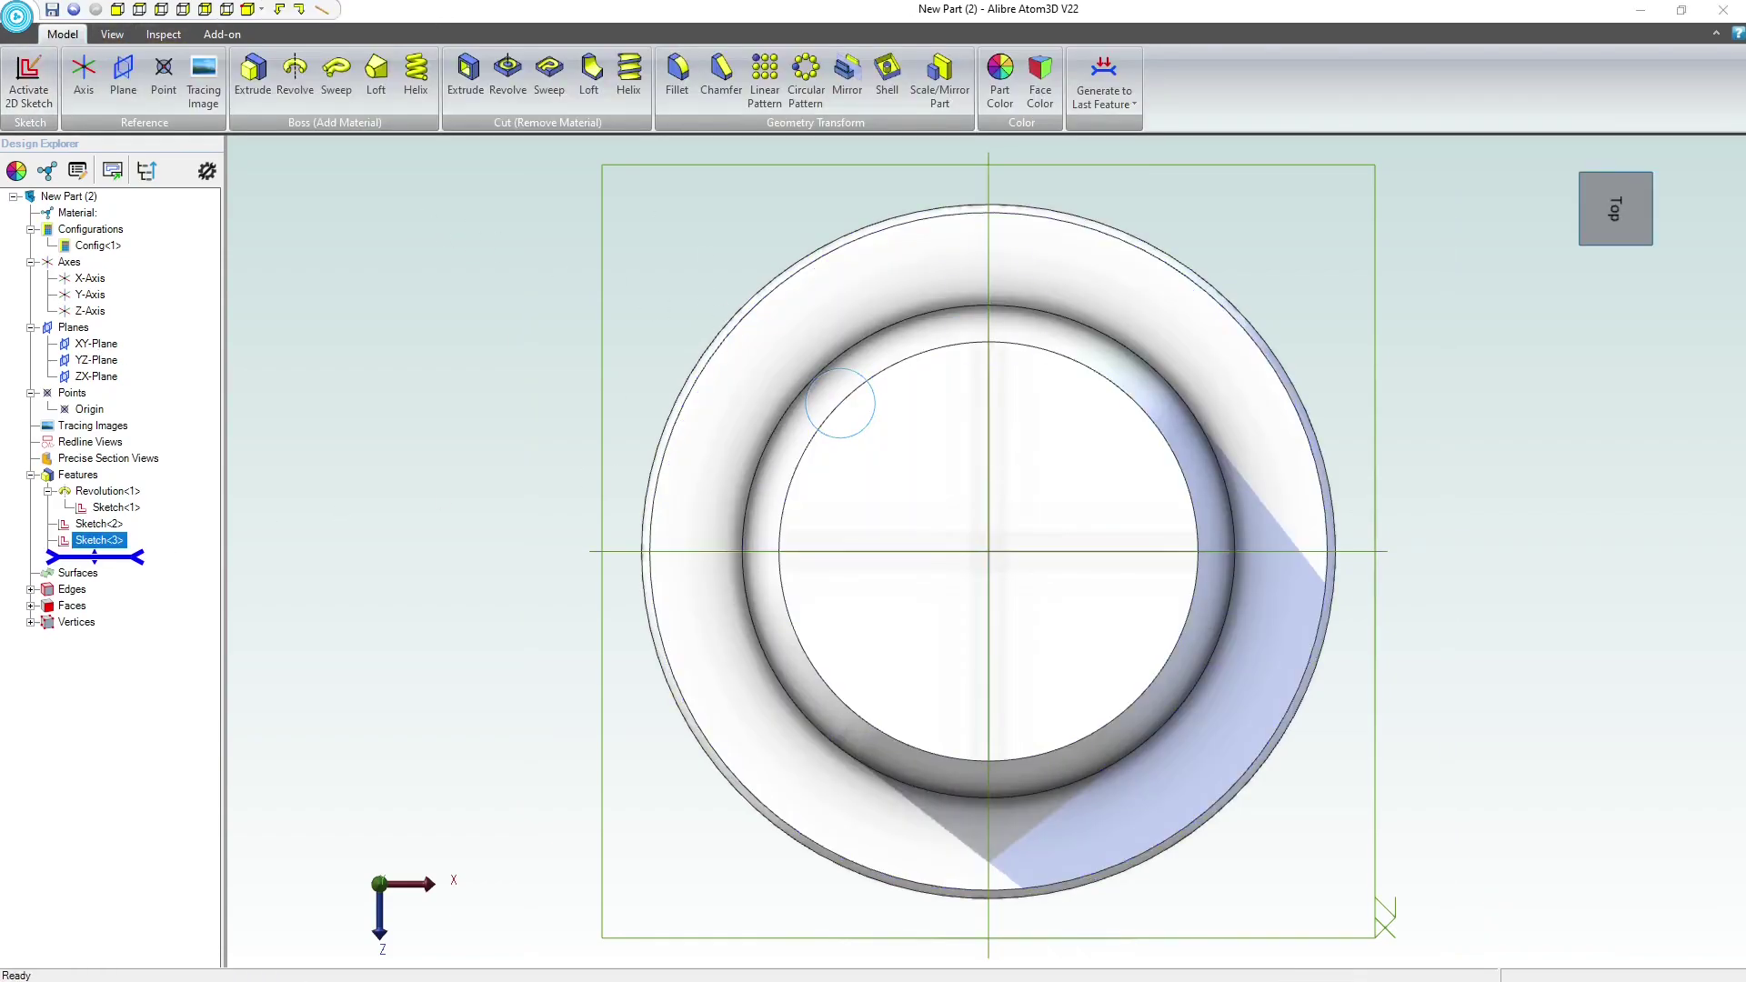
- Set up a loft boss with Sketch<2> and Sketch<3> as cross sections and enable Specify Tangent for both
mouse_move(575, 620)
middle_down()
mouse_move(636, 511)
mouse_move(533, 536)
mouse_move(494, 450)
mouse_move(521, 461)
middle_up()
scroll(898, 538, down, 3)
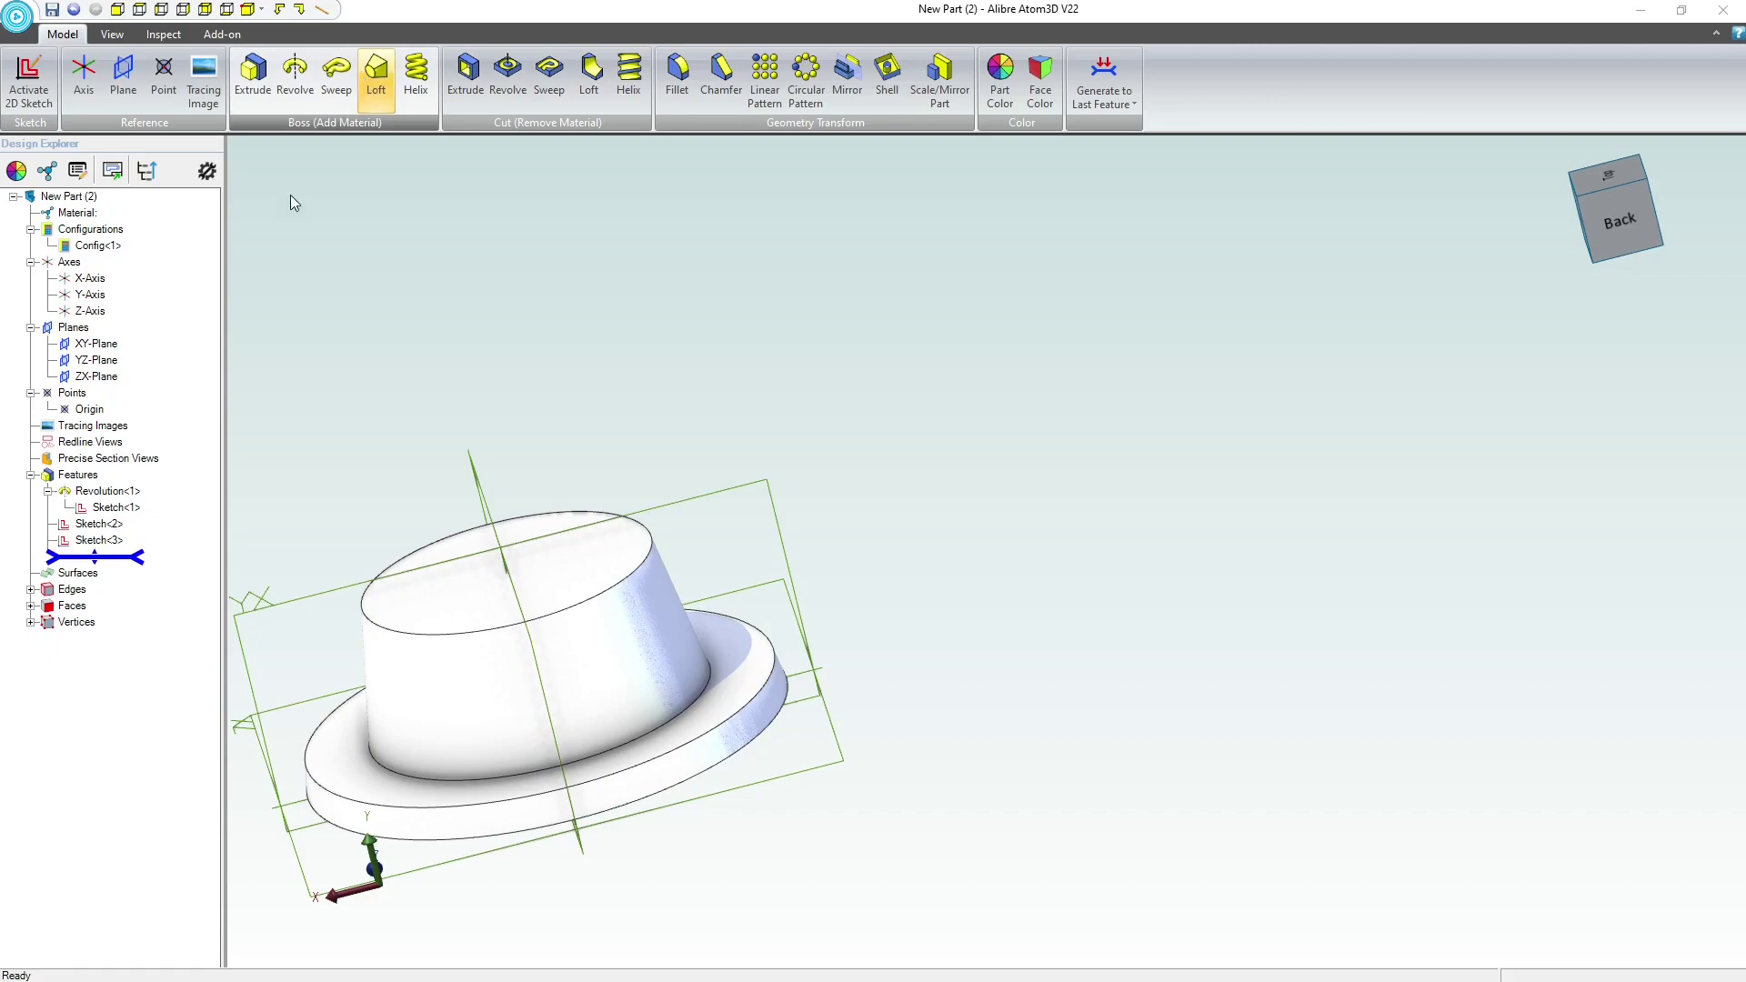
click(99, 524)
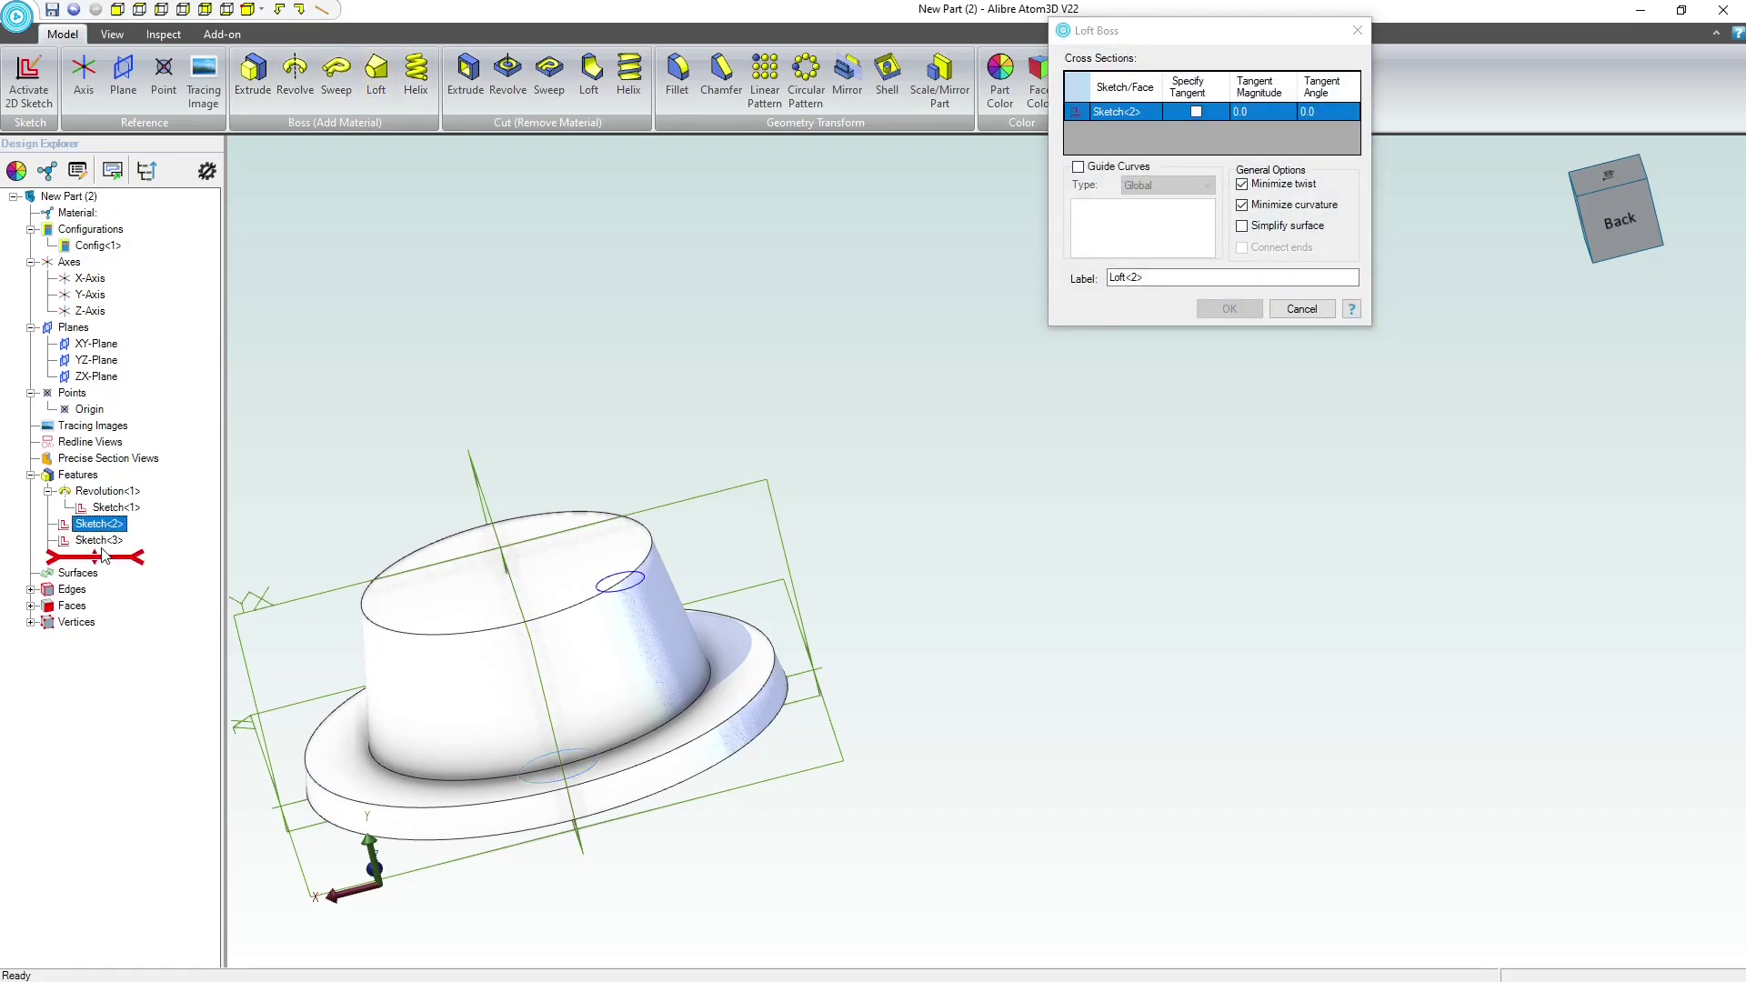
click(100, 541)
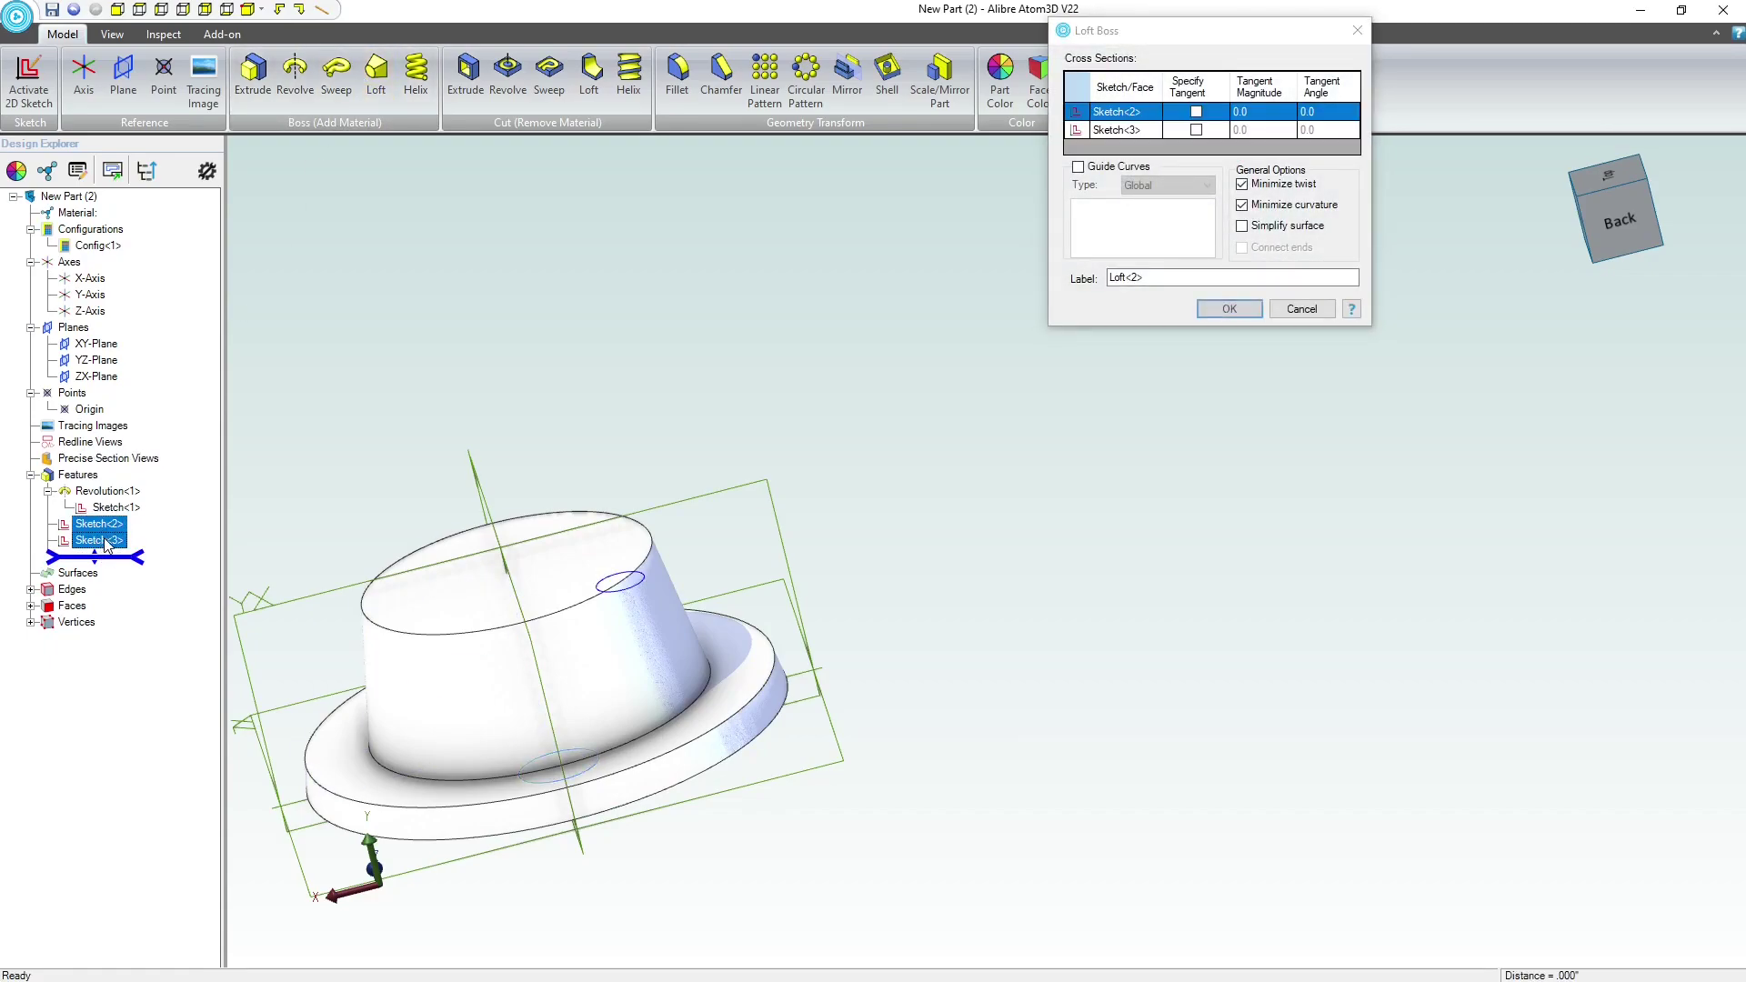
click(1196, 112)
click(1195, 130)
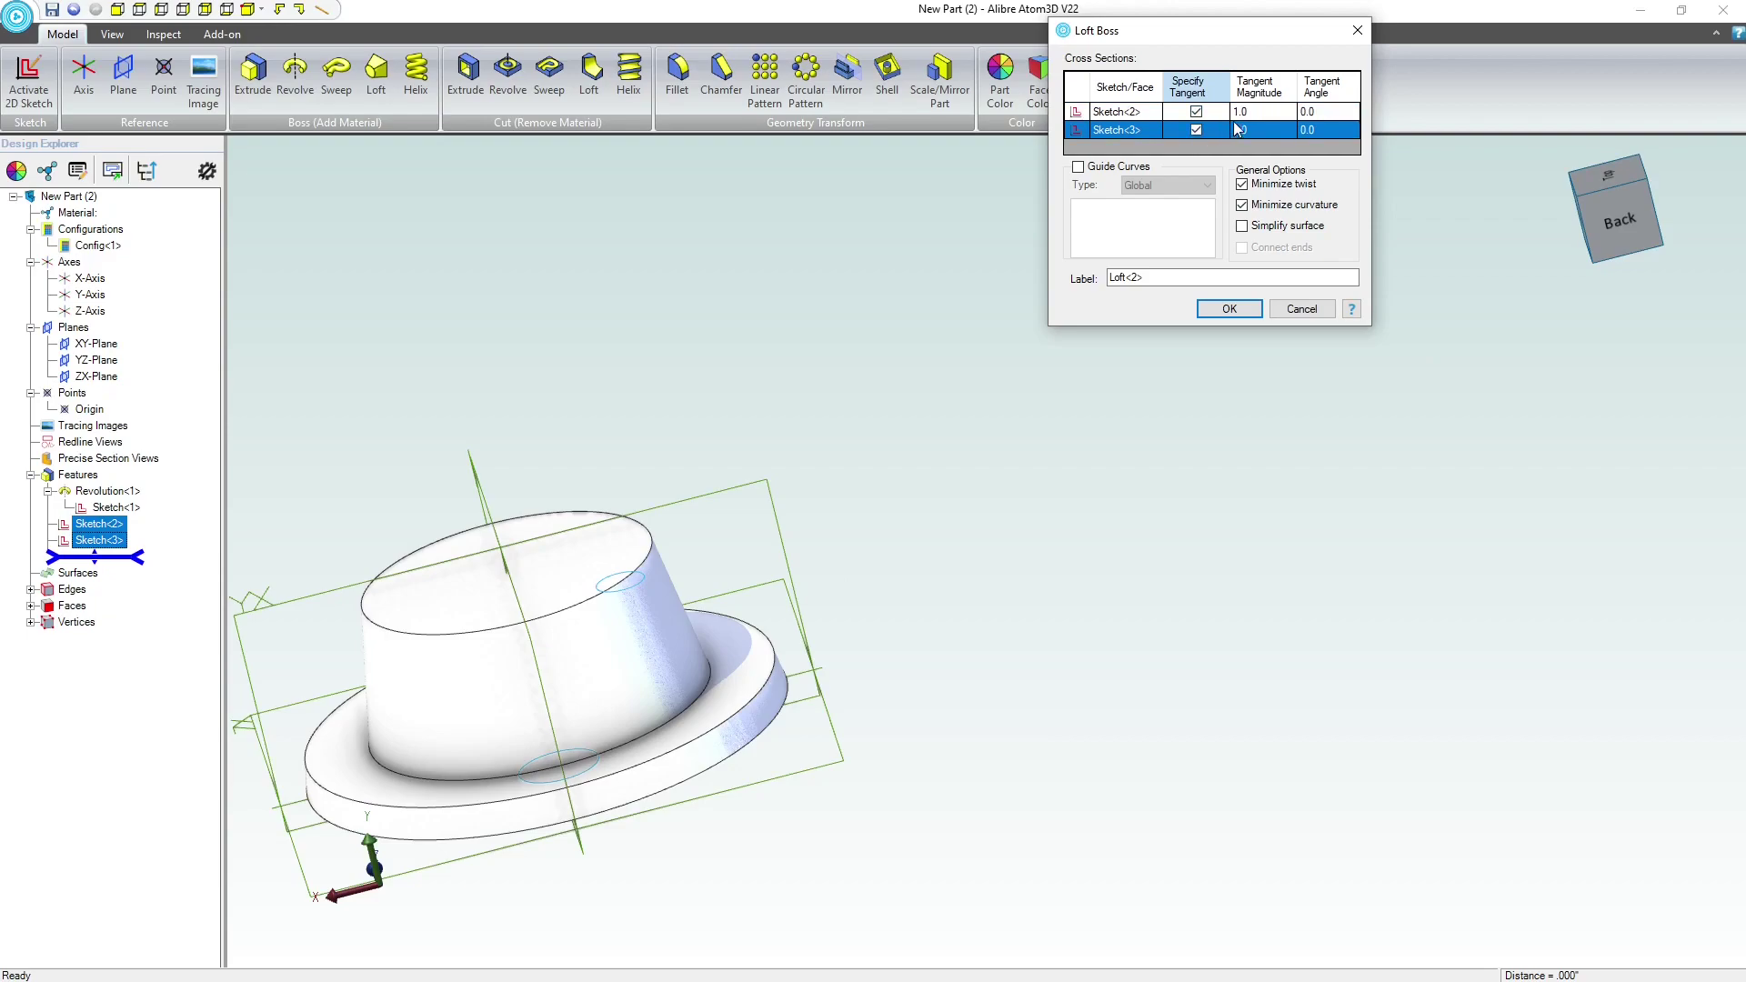
- Set the loft's tangent magnitude to 0.0475 for both cross sections
click(1253, 112)
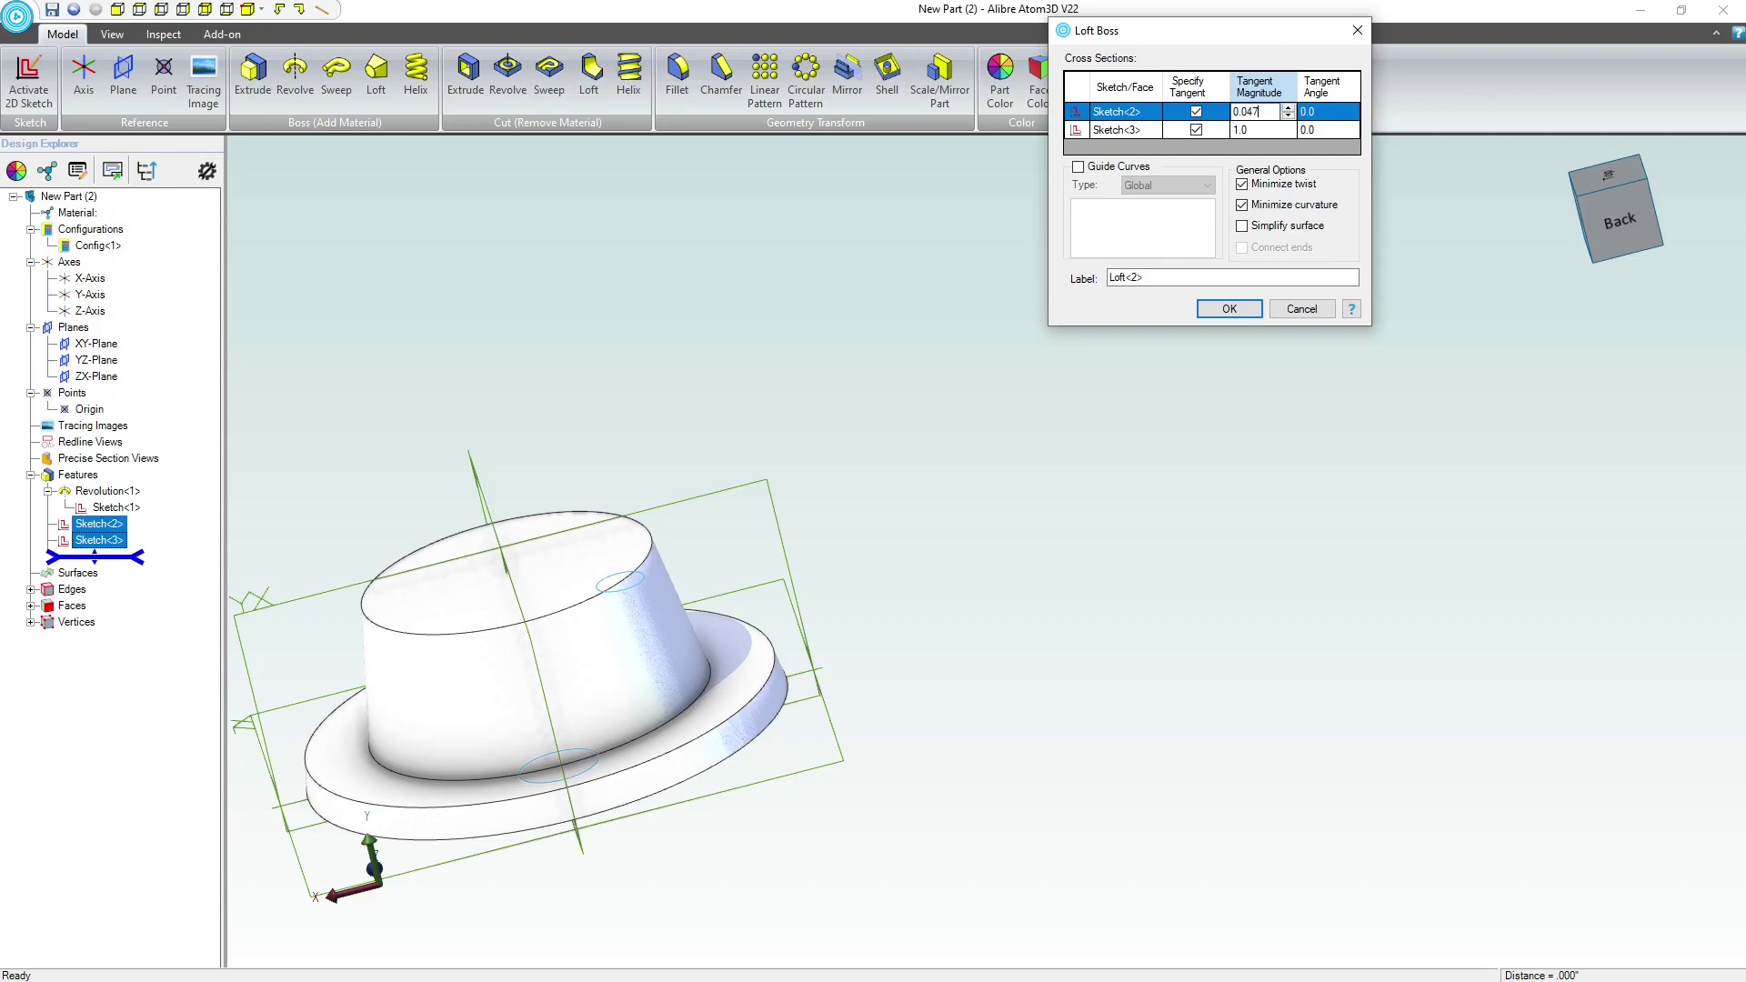
text(0.0475)
key(Tab)
key(Tab)
key(Tab)
key(Tab)
key(Tab)
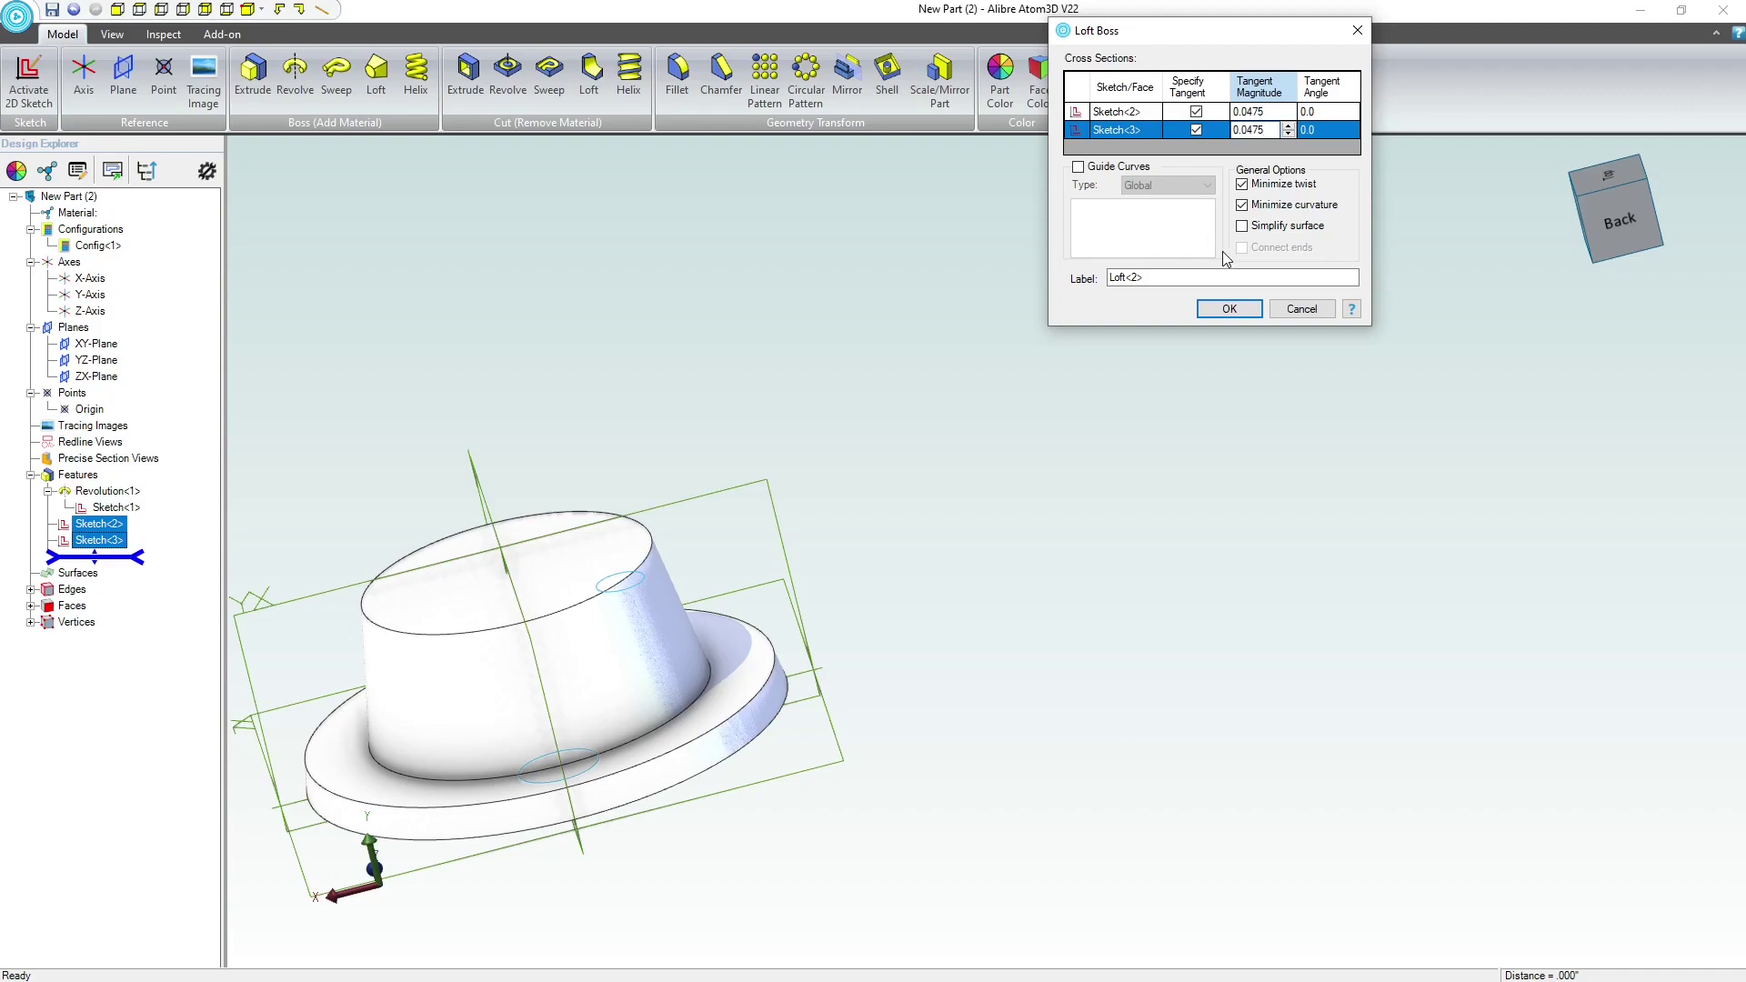
- Create the loft and re-edit it with both tangent magnitudes at 0.0 and Minimize curvature disabled
click(1227, 309)
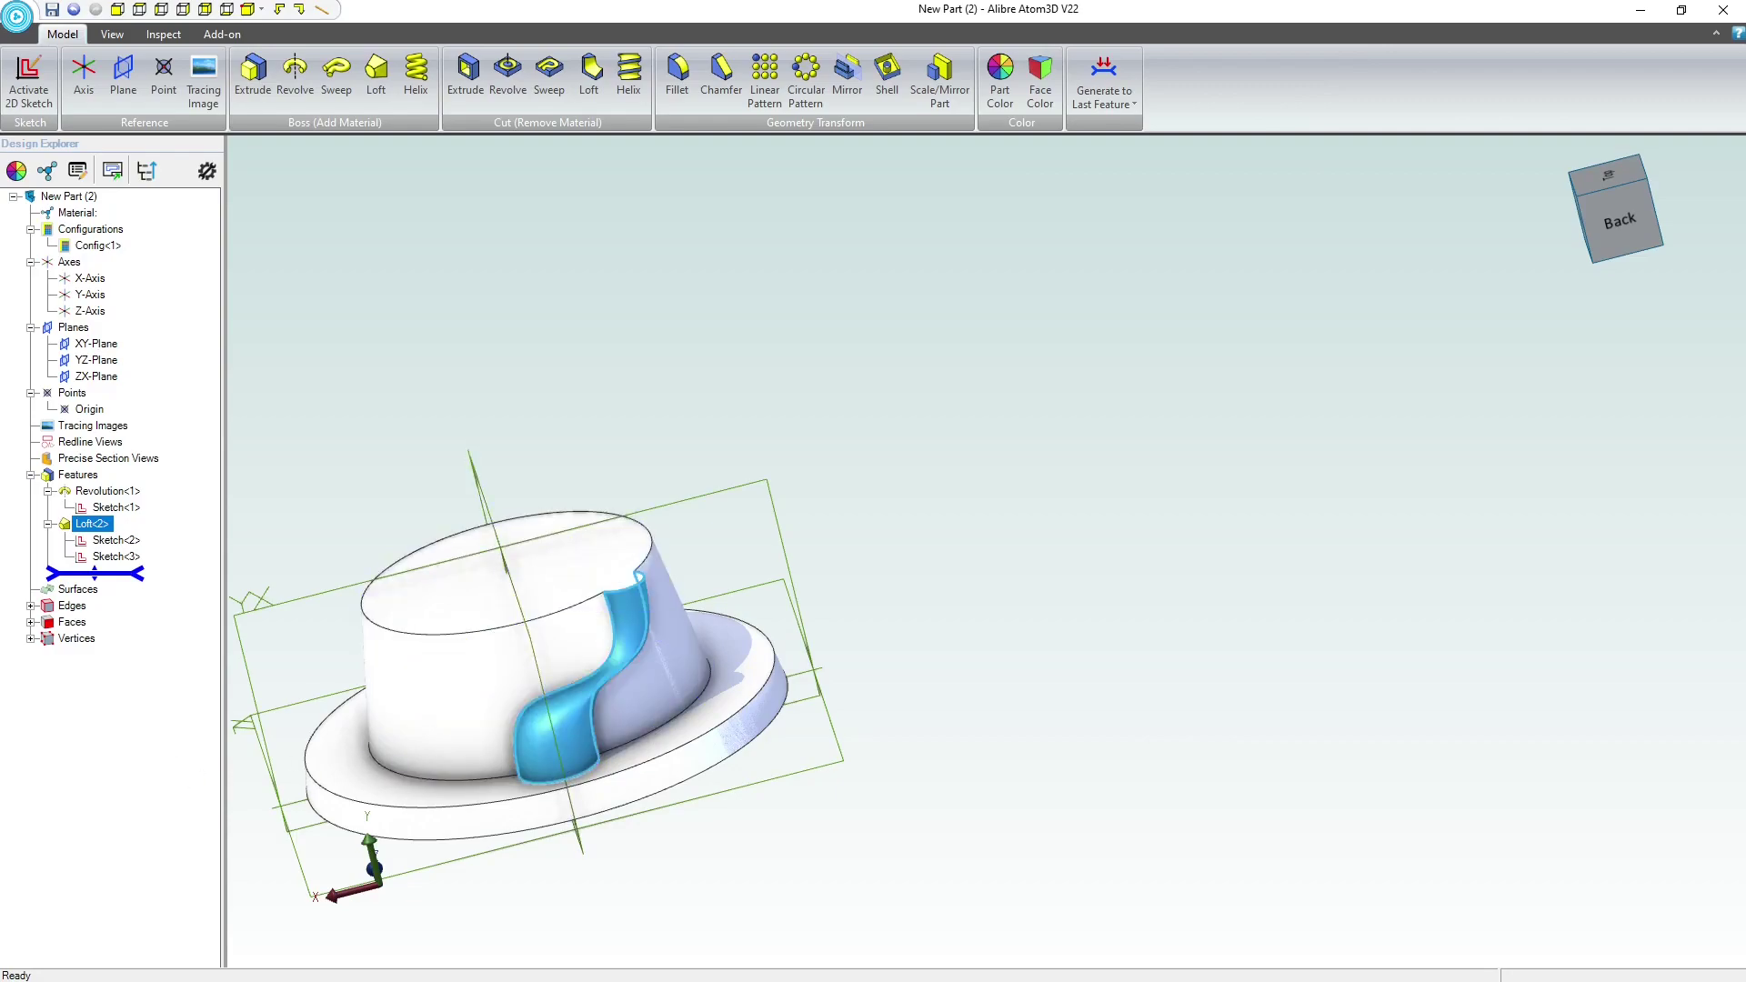
right_click(101, 524)
click(144, 538)
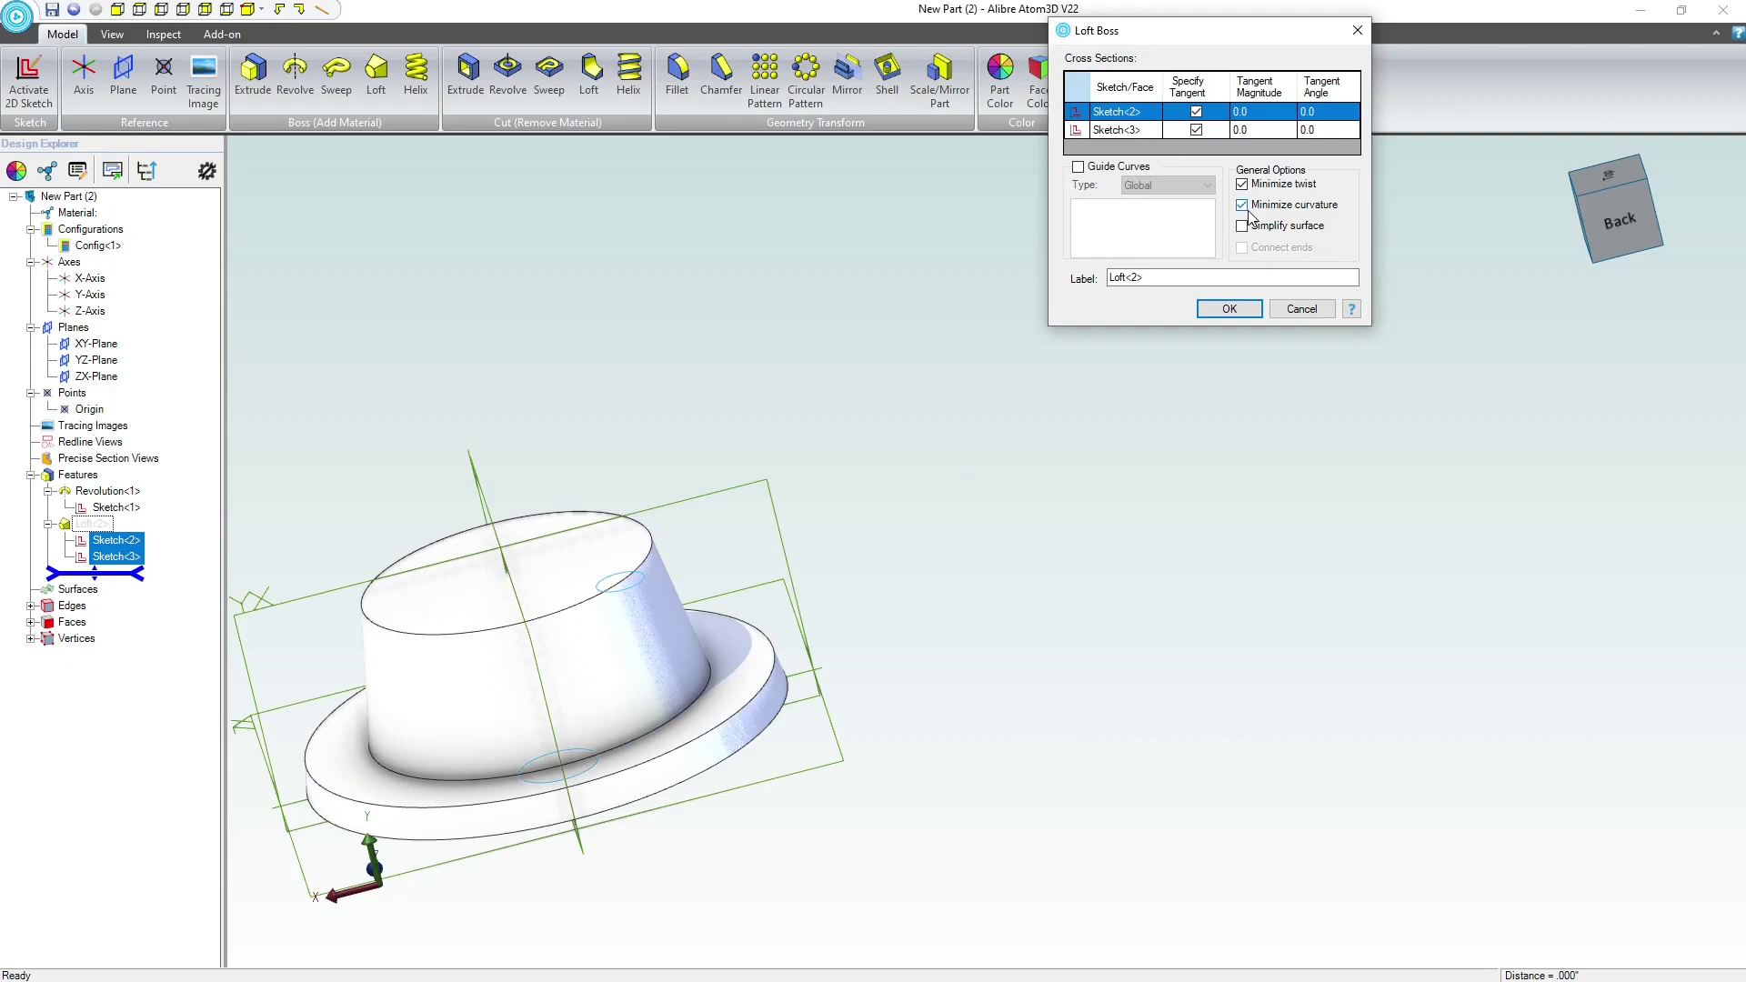
click(1229, 309)
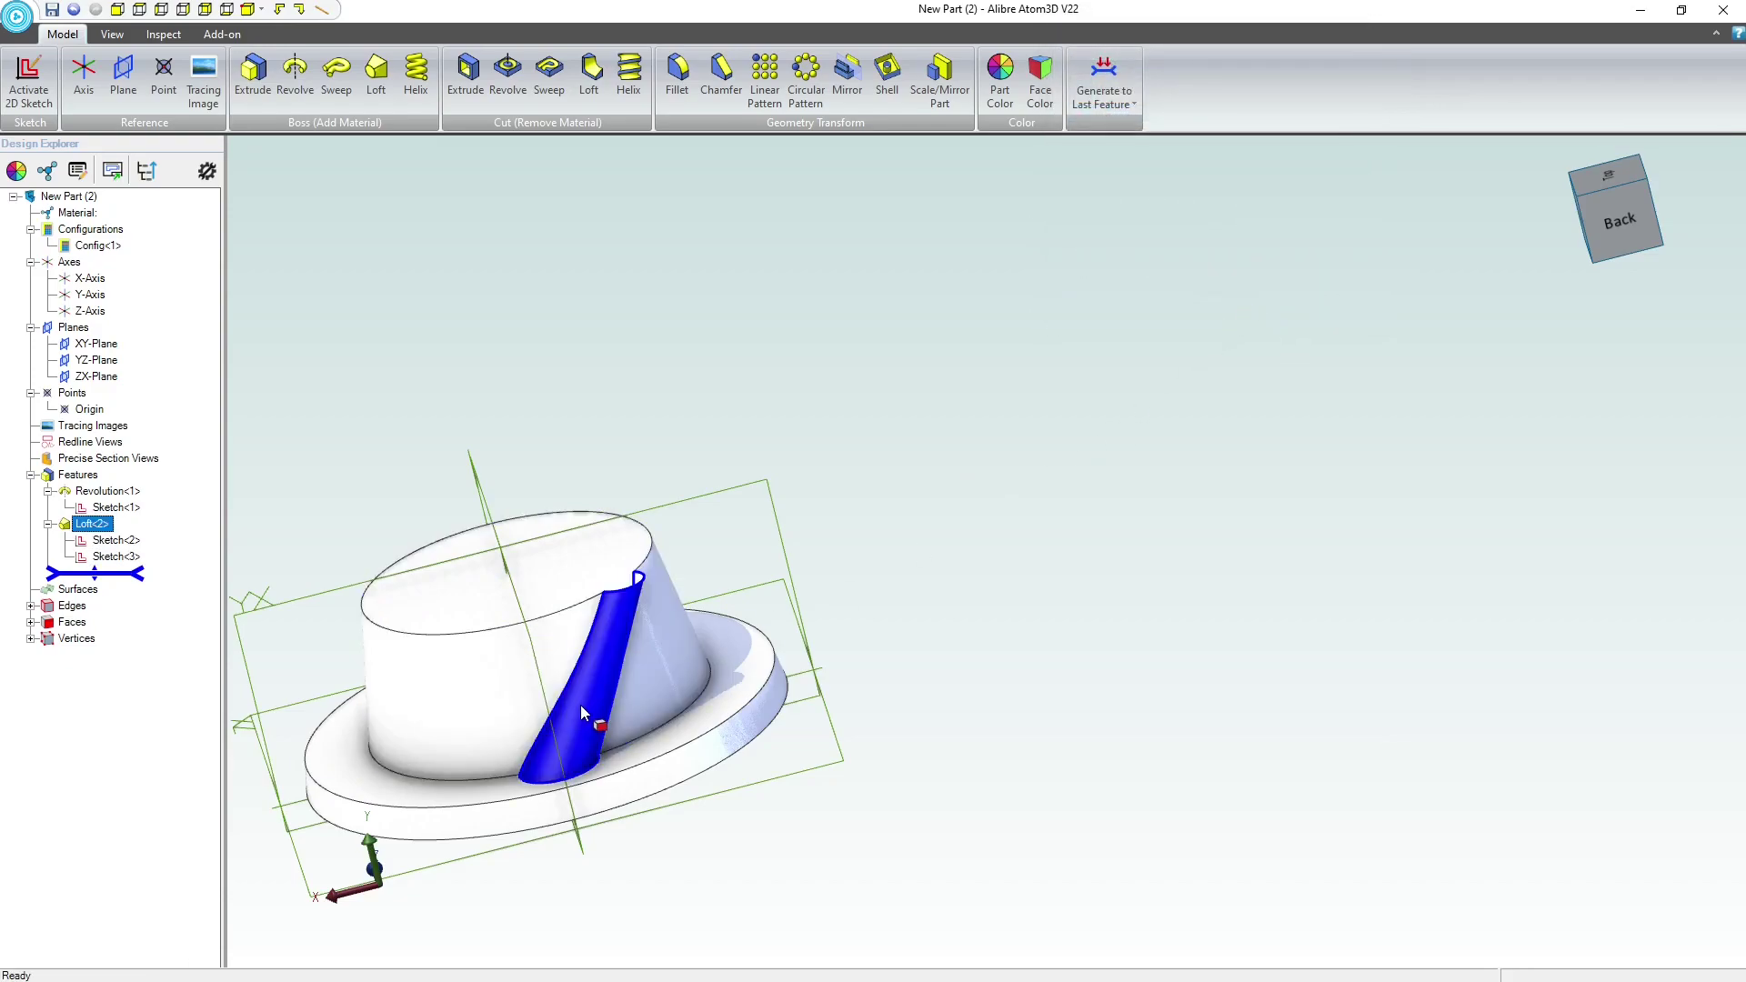
- Set up a circular pattern of the lofted rib with instances spaced evenly over the full circle
middle_drag(580, 706, 683, 582)
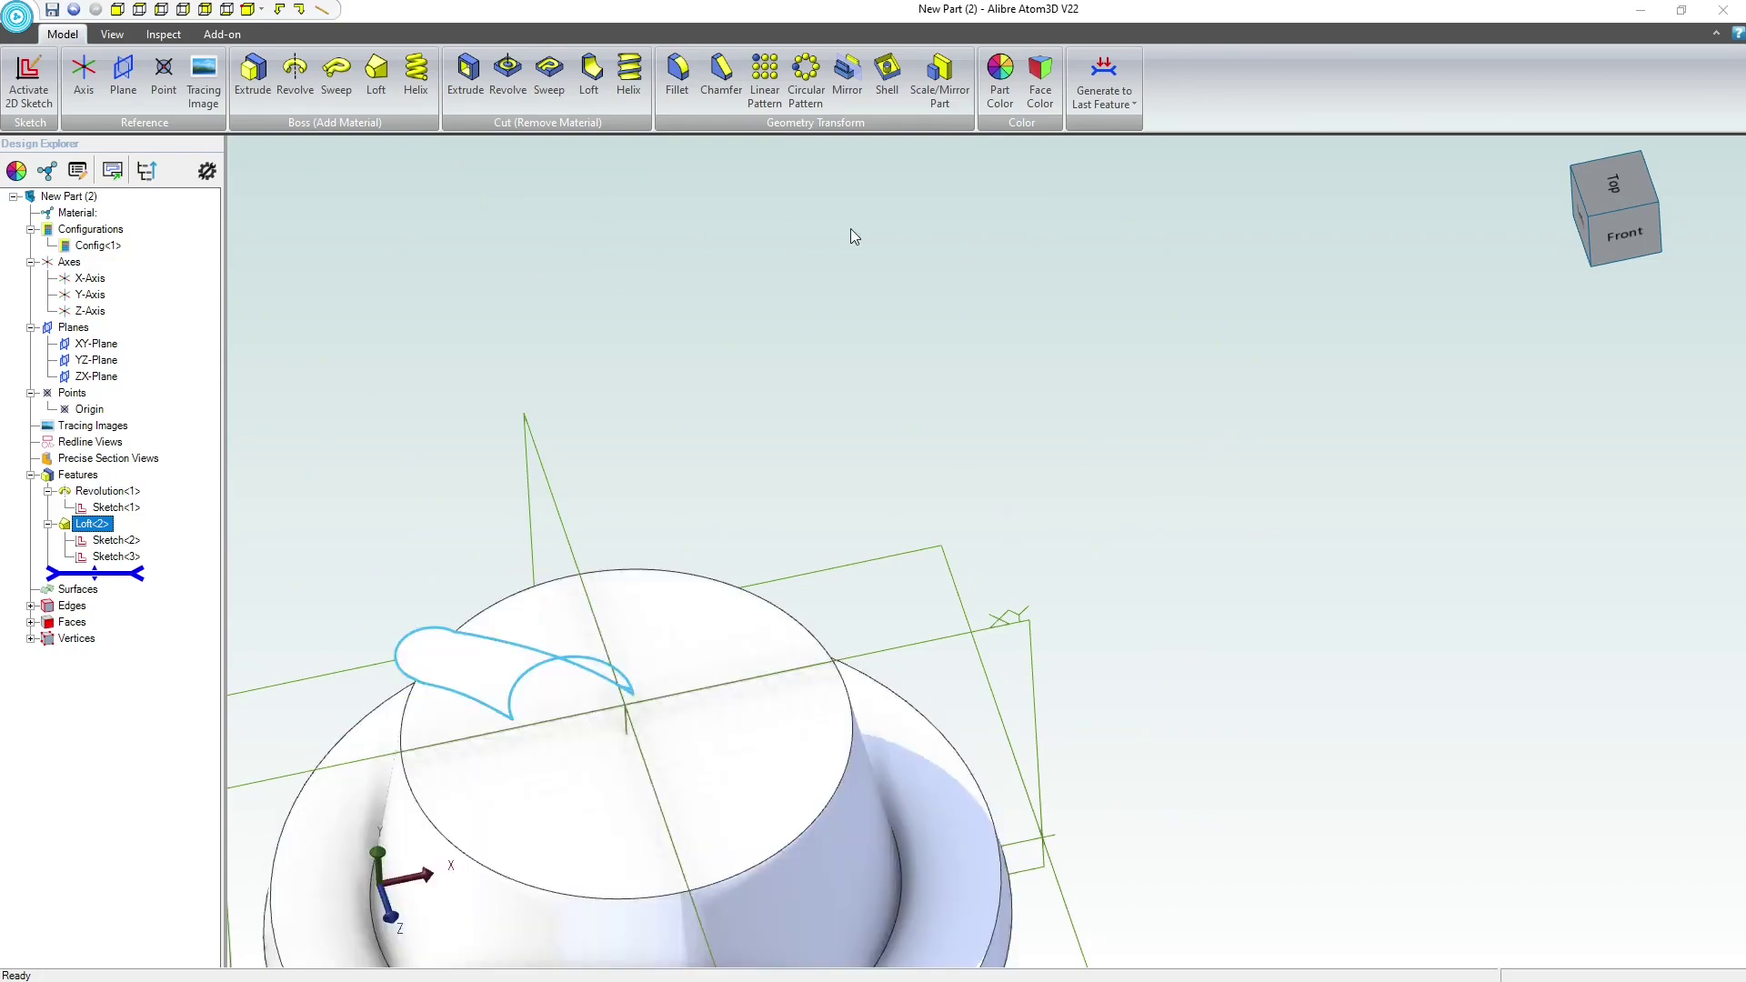
scroll(855, 237, down, 2)
click(806, 77)
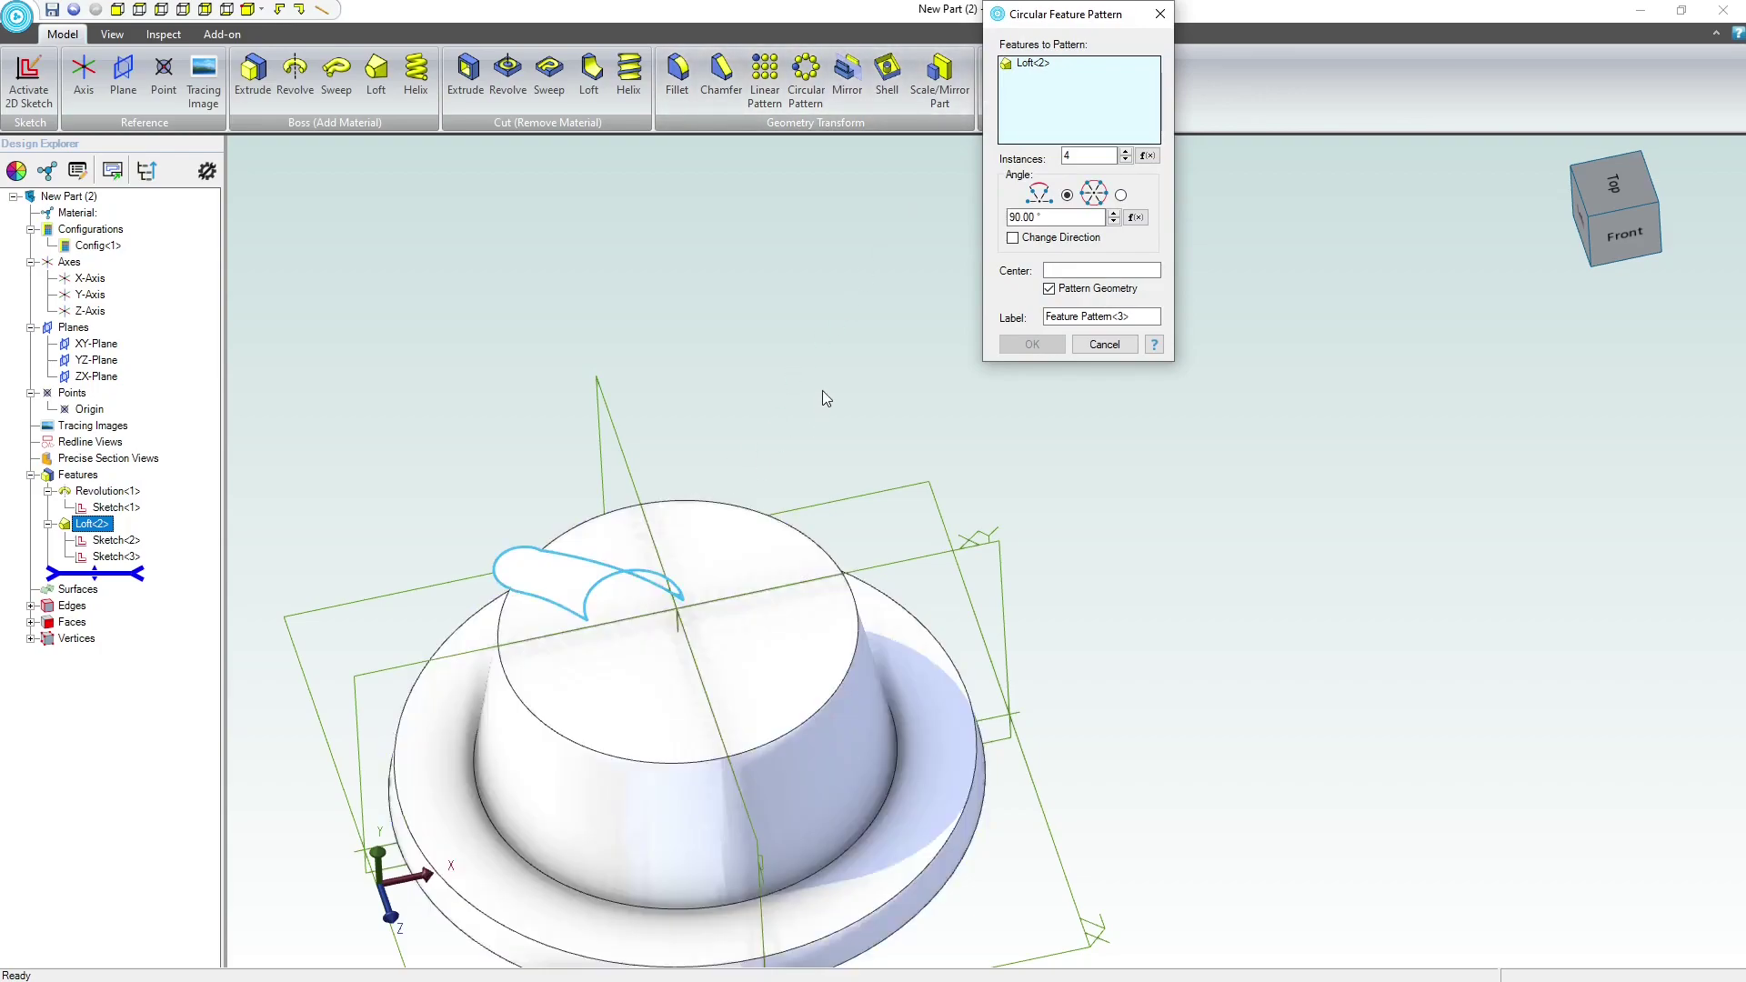
scroll(823, 392, down, 2)
scroll(591, 685, up, 2)
click(1120, 196)
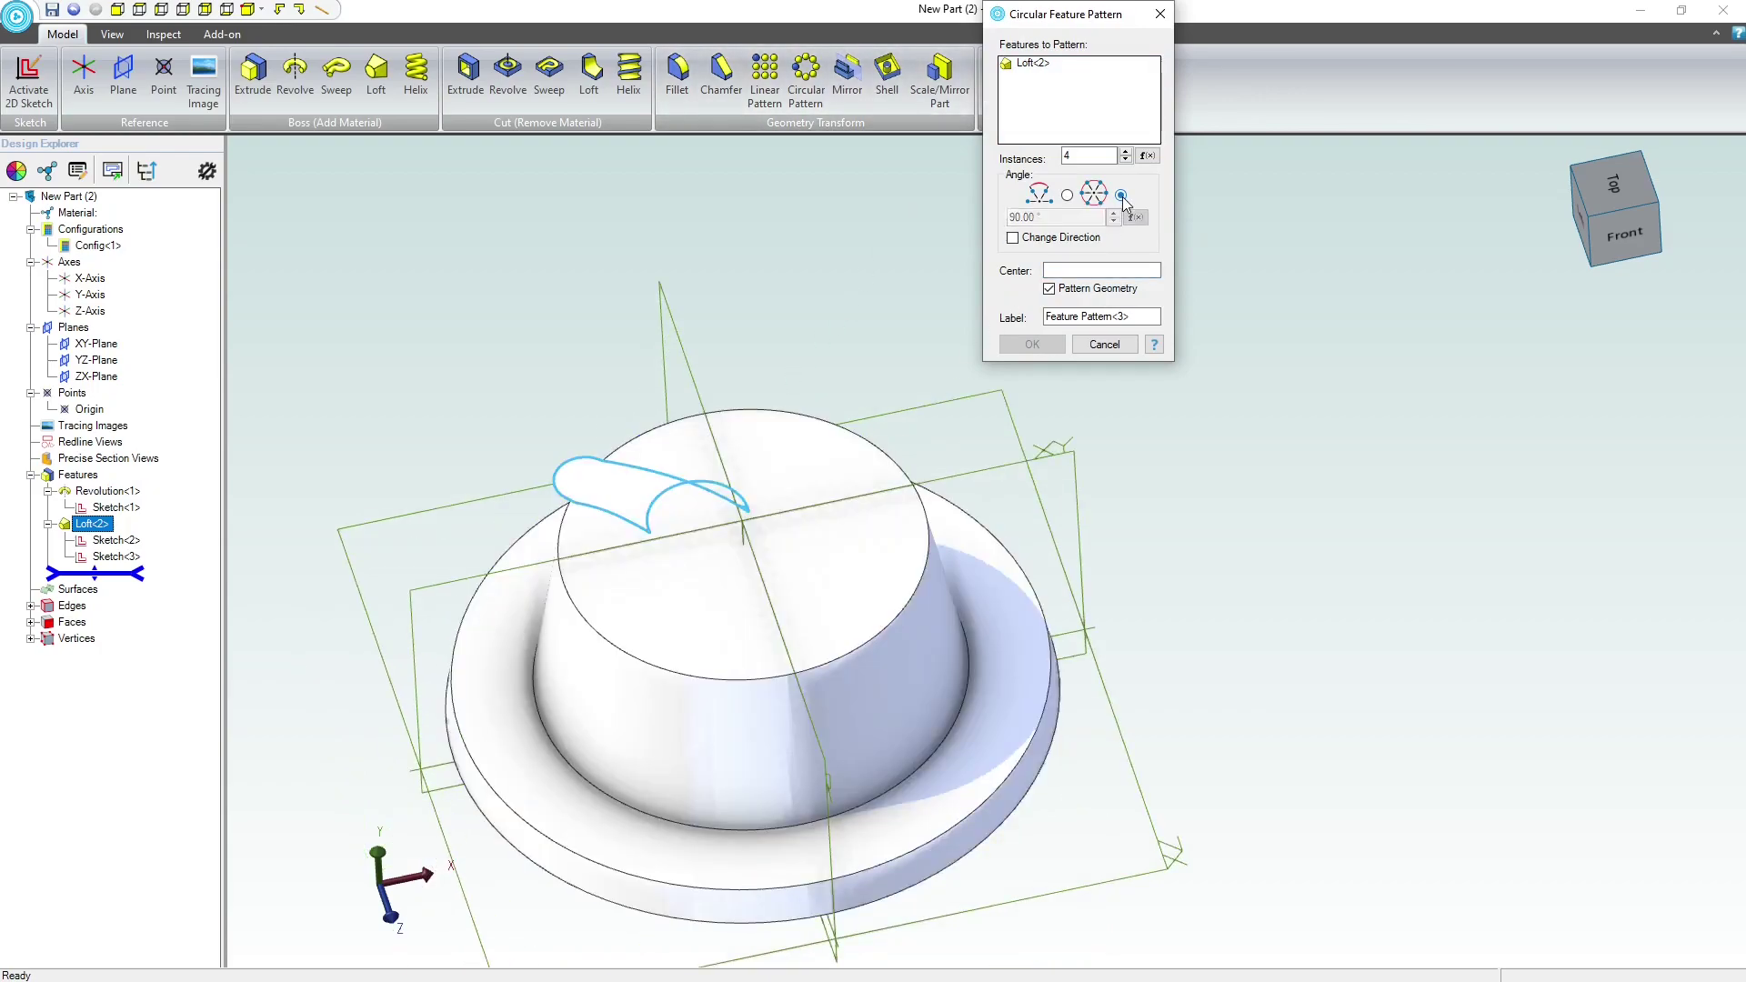
- Use the Y-Axis as the pattern center, set 7 instances and create the pattern
click(1082, 272)
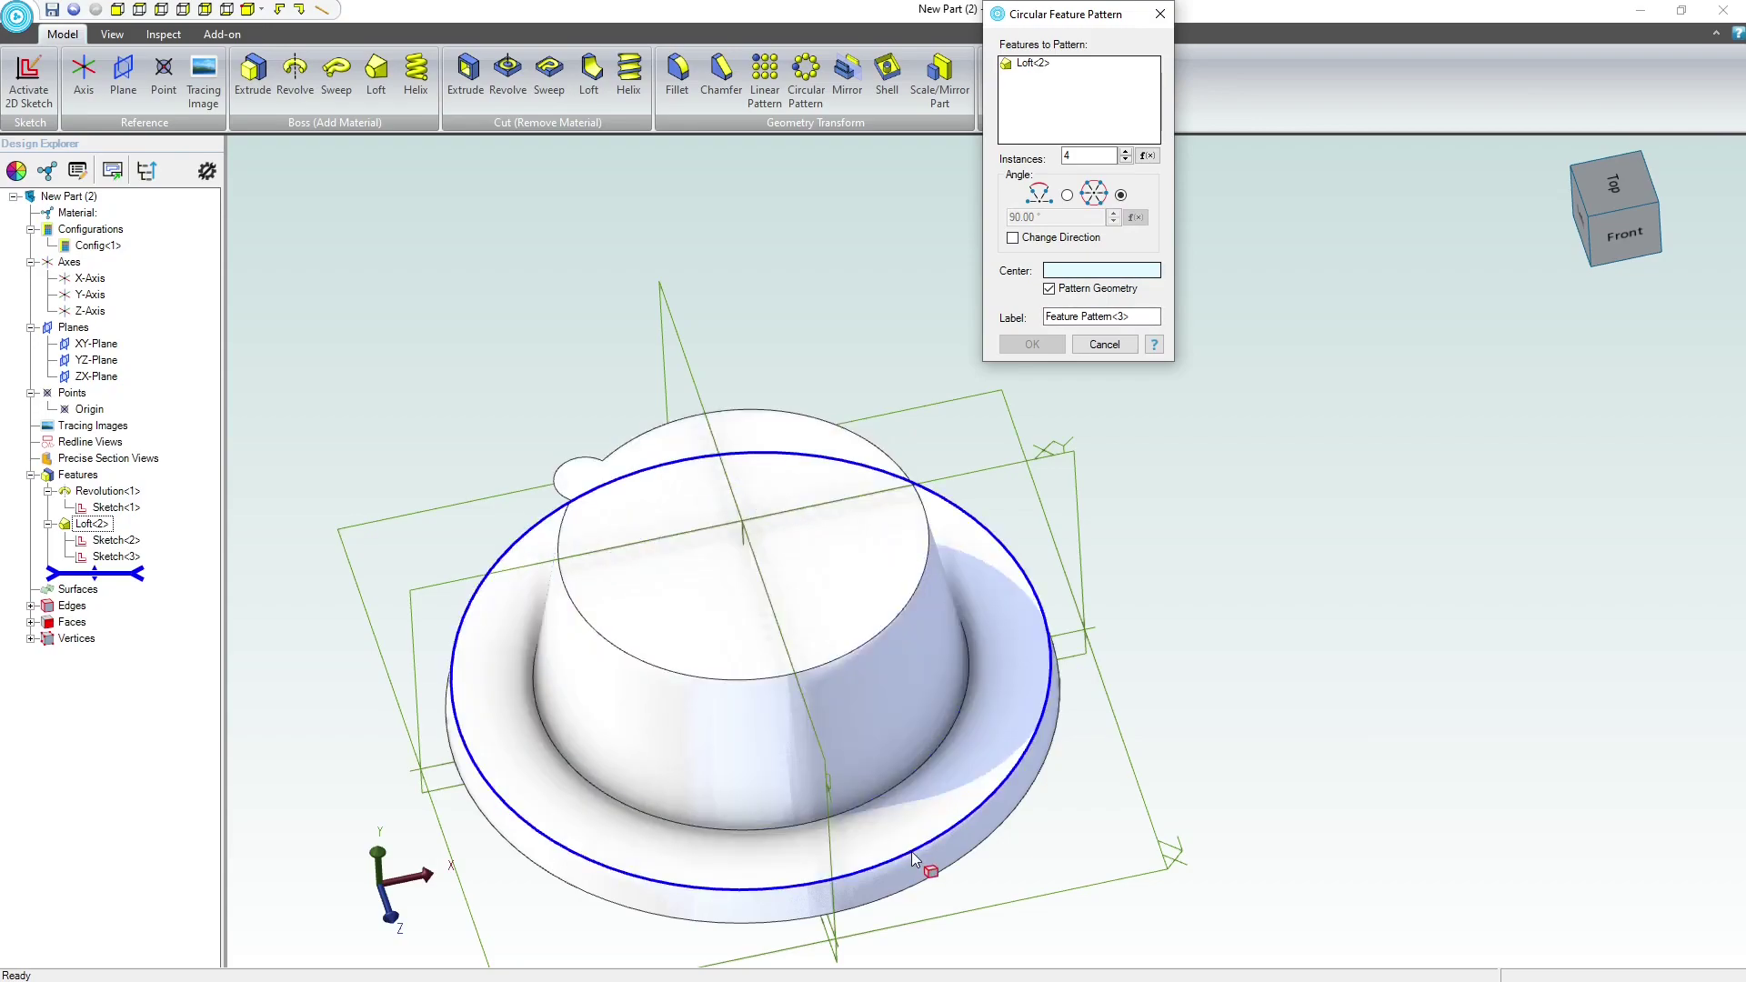
click(917, 860)
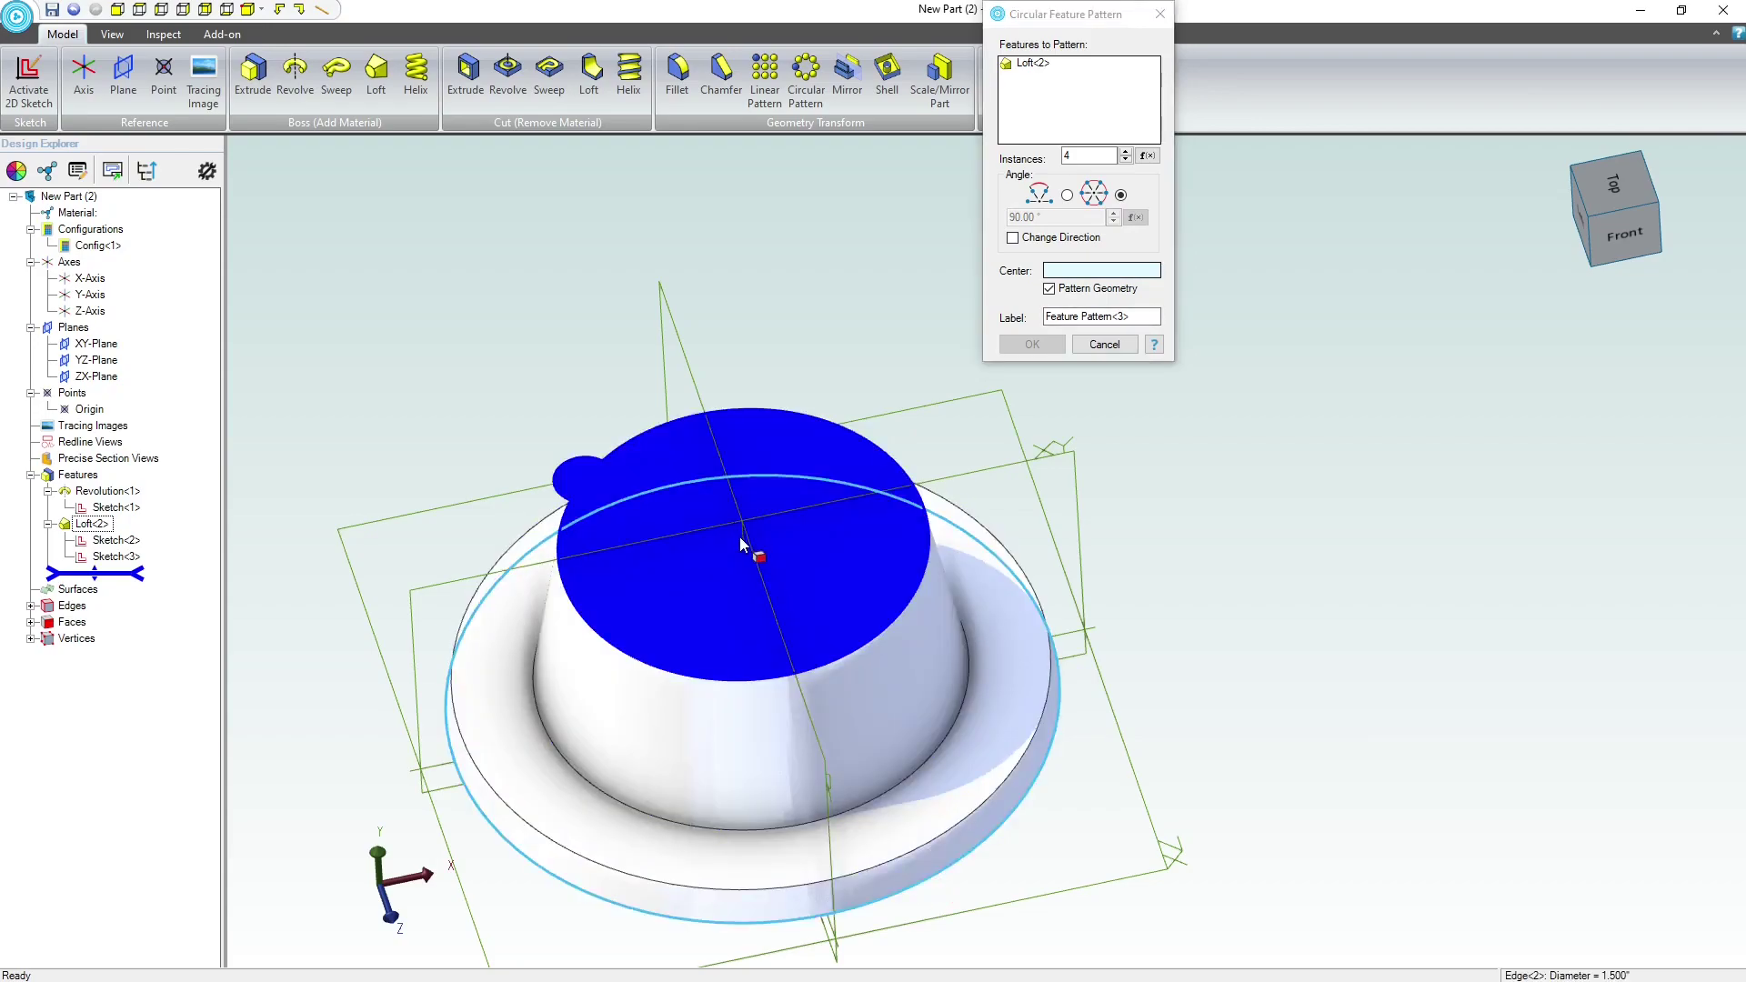
click(744, 544)
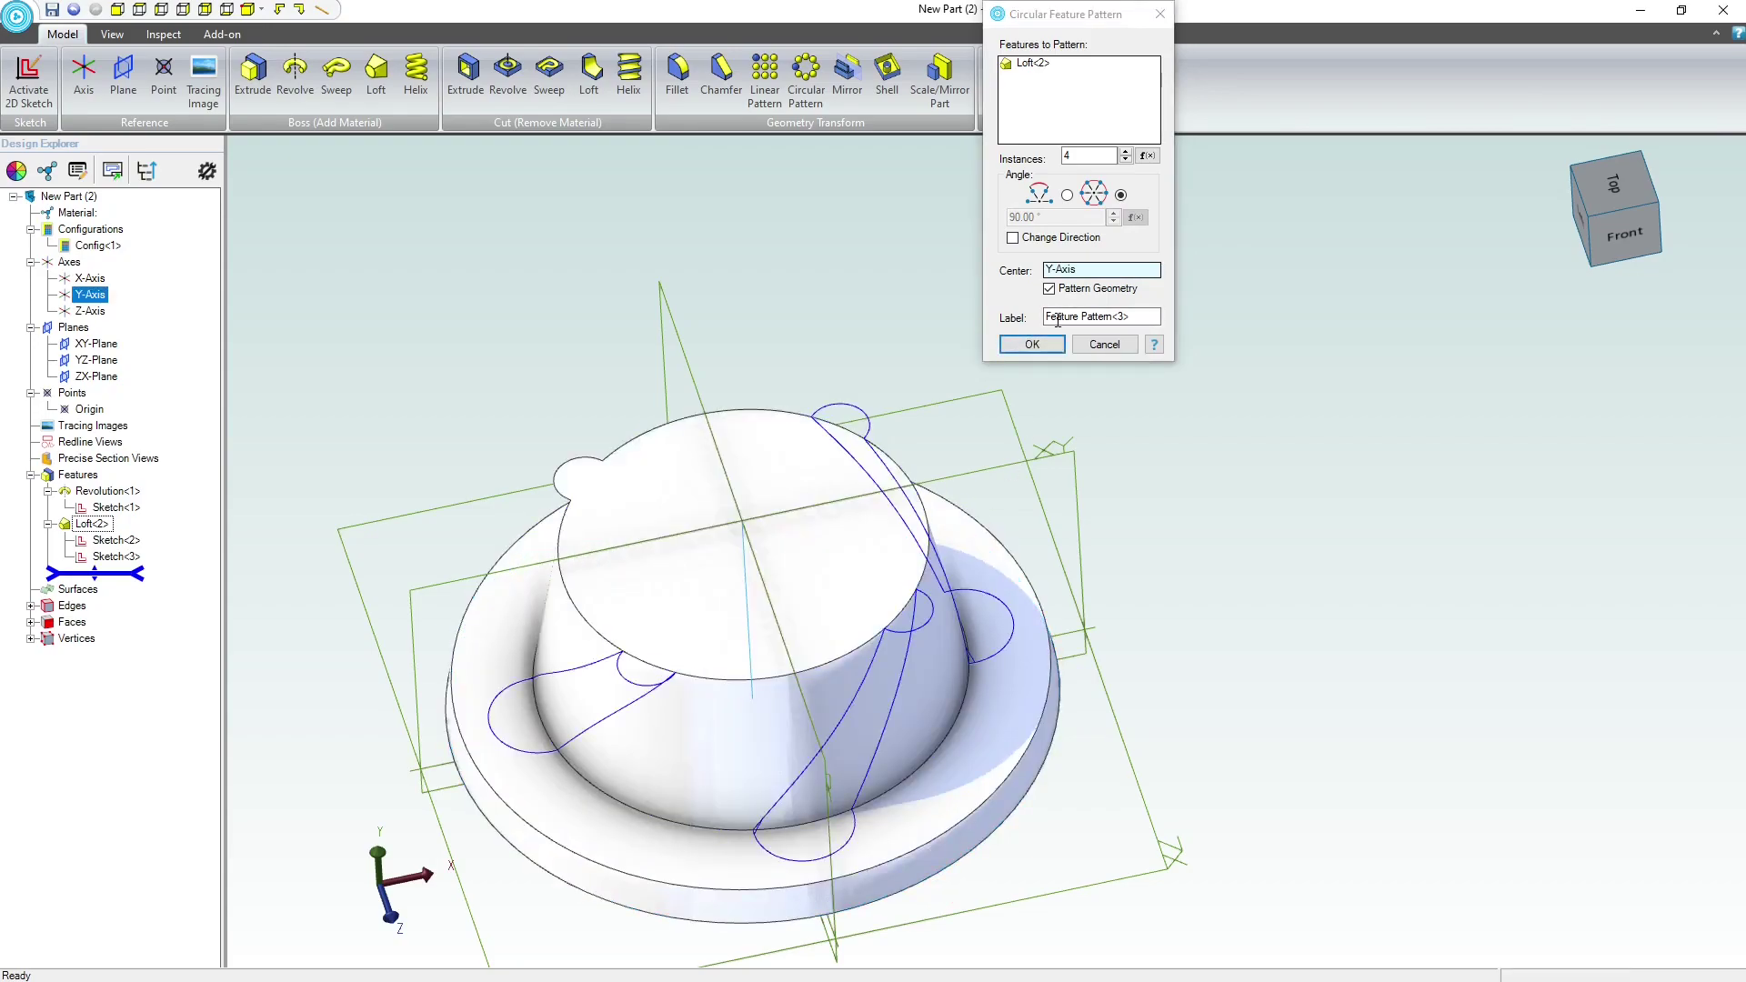
click(1125, 153)
click(1125, 152)
click(1126, 153)
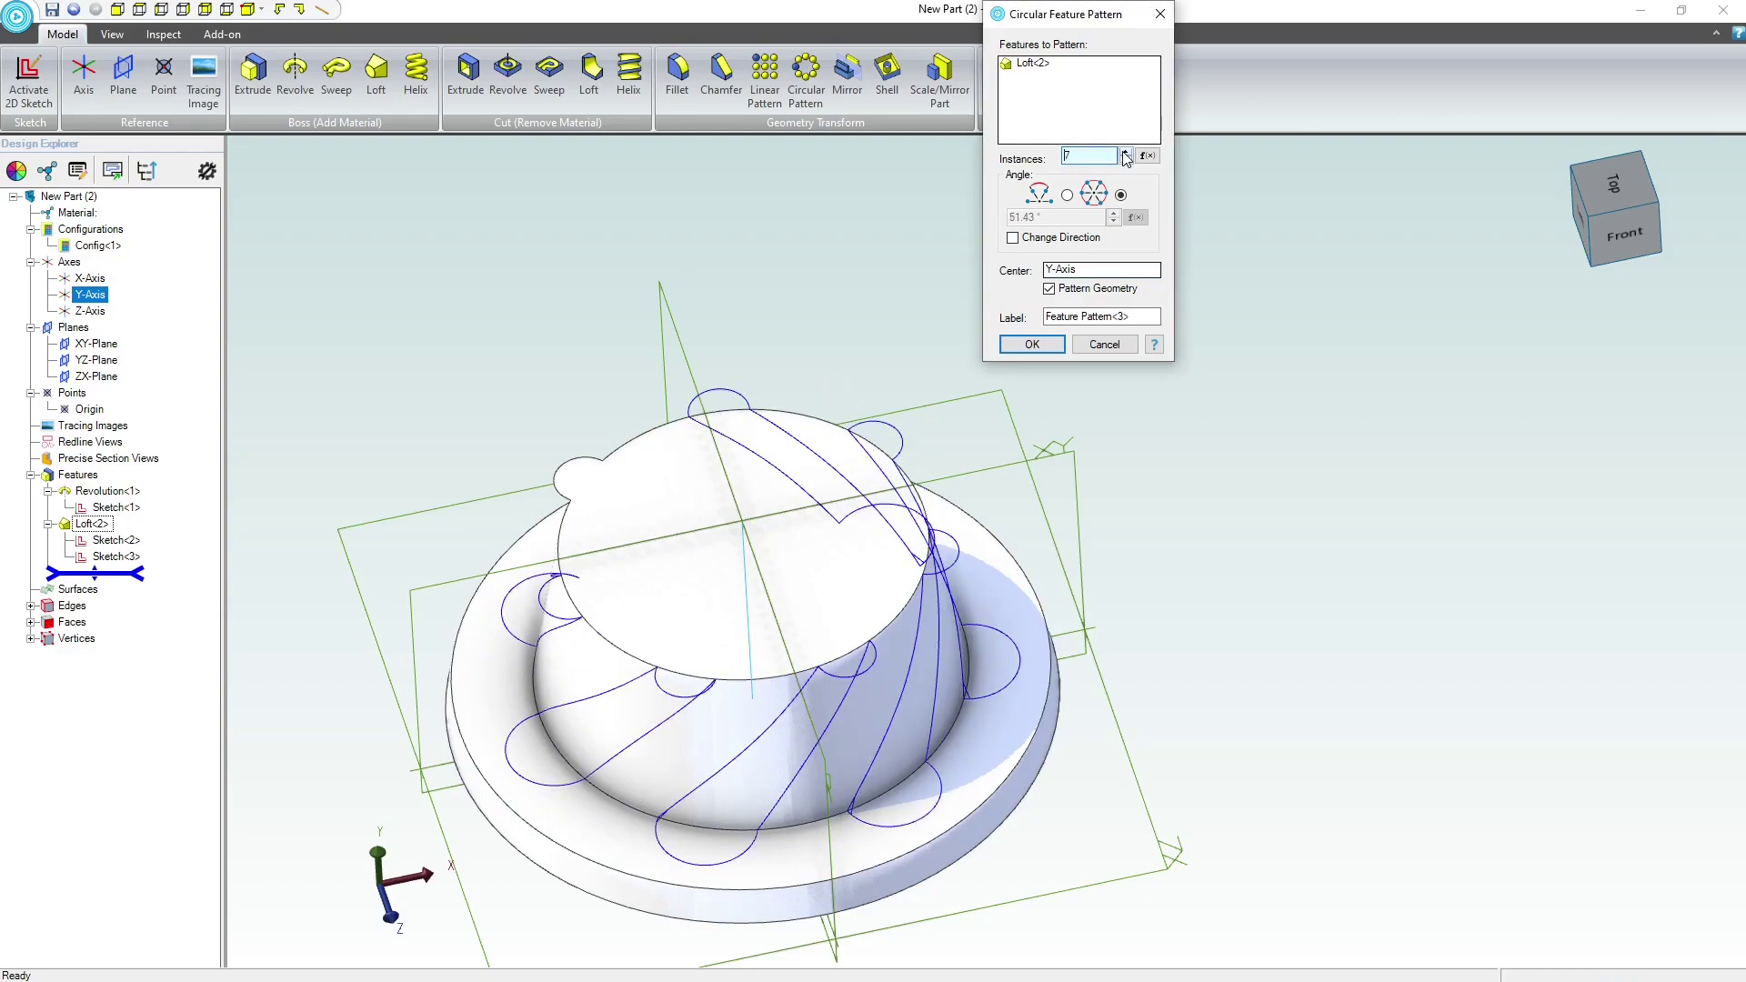
click(1031, 345)
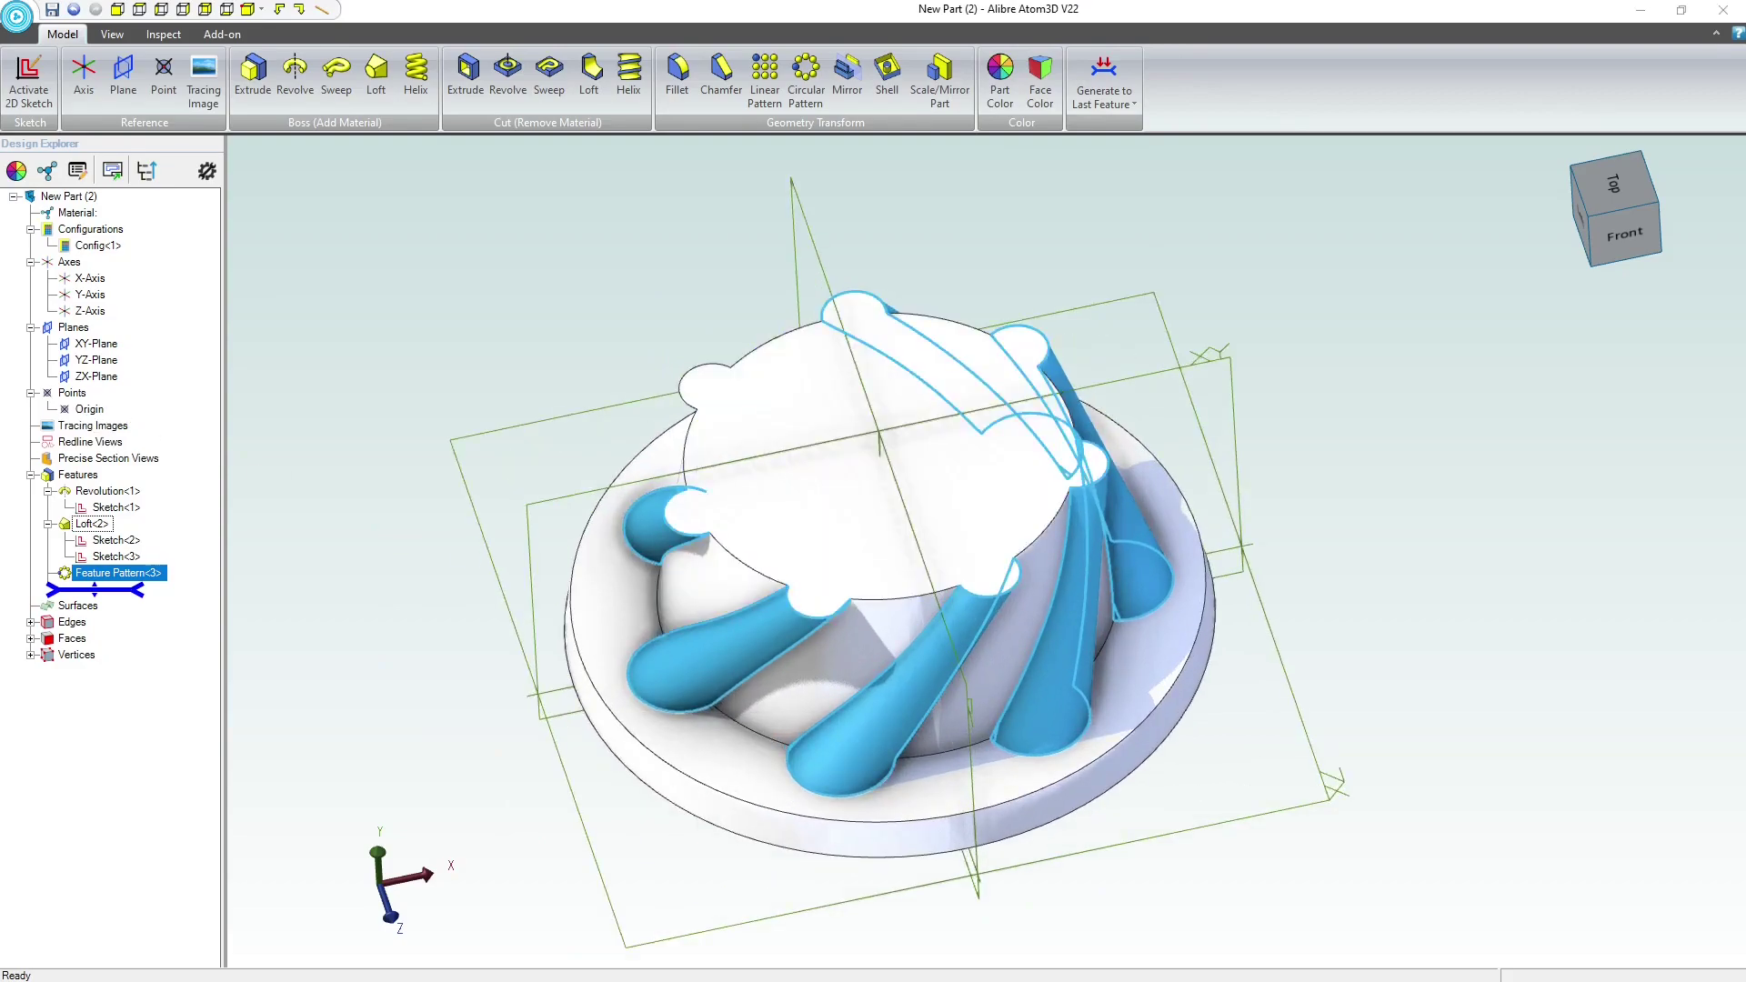
- Fillet the edges of the flange's upper face with a constant radius of .02 in
click(706, 754)
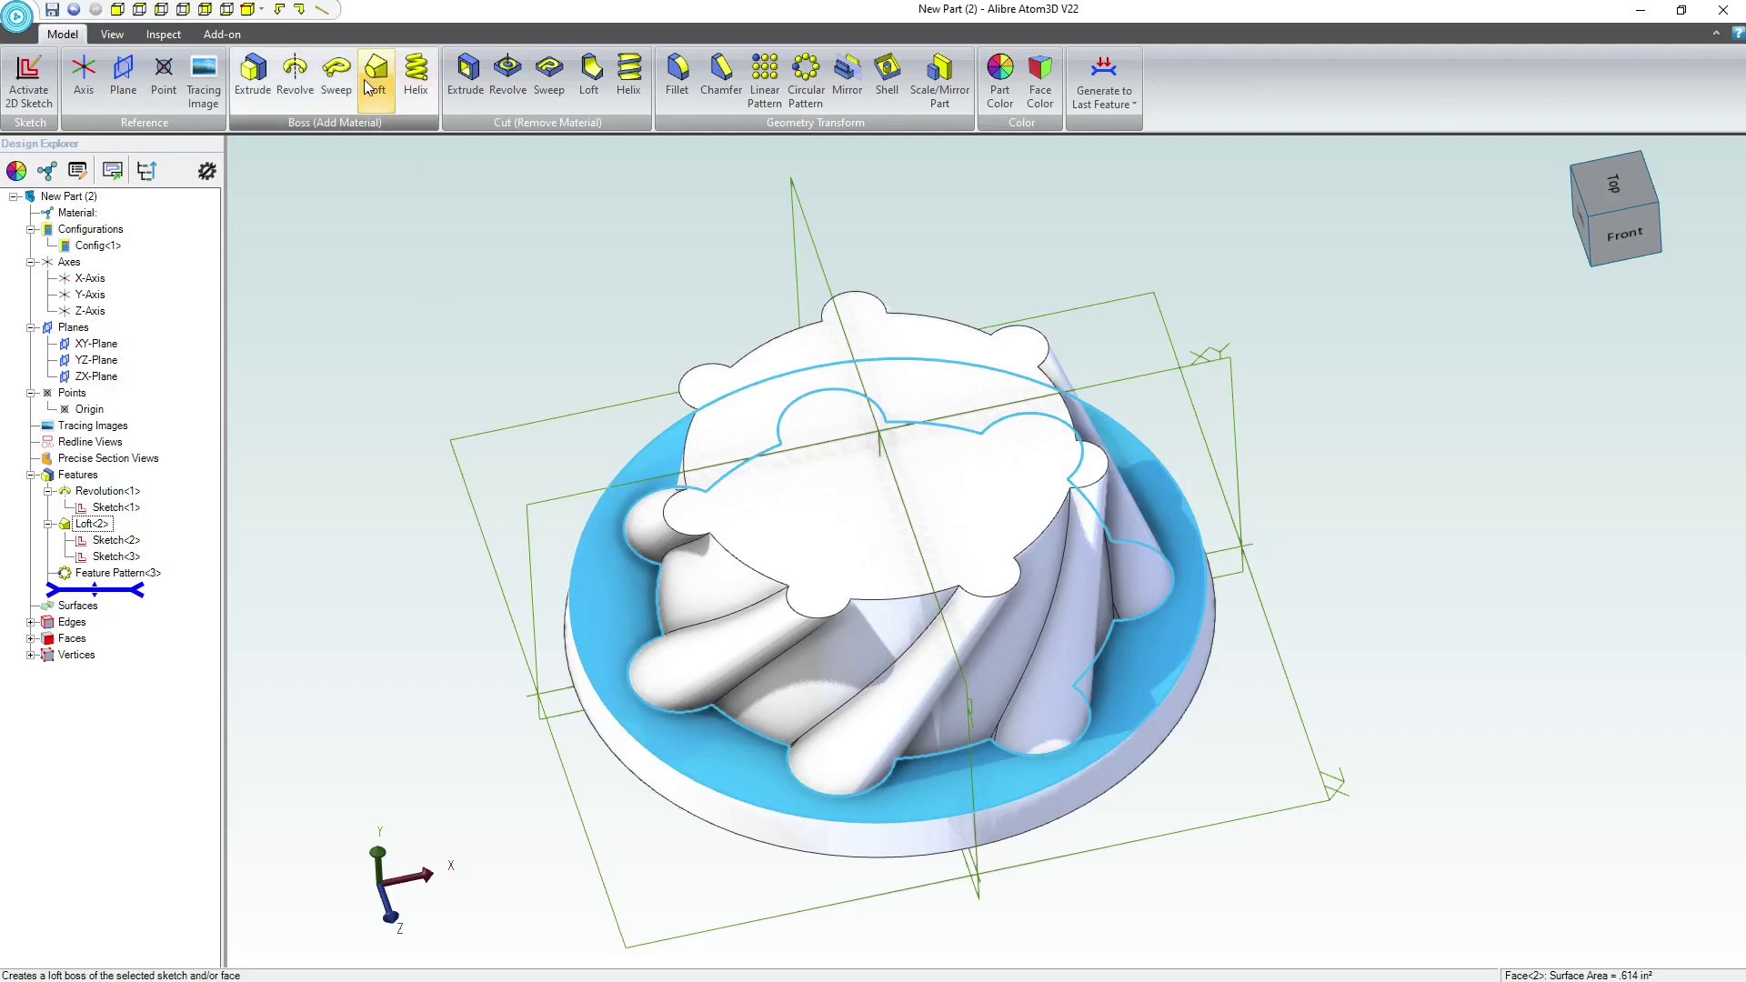
click(676, 82)
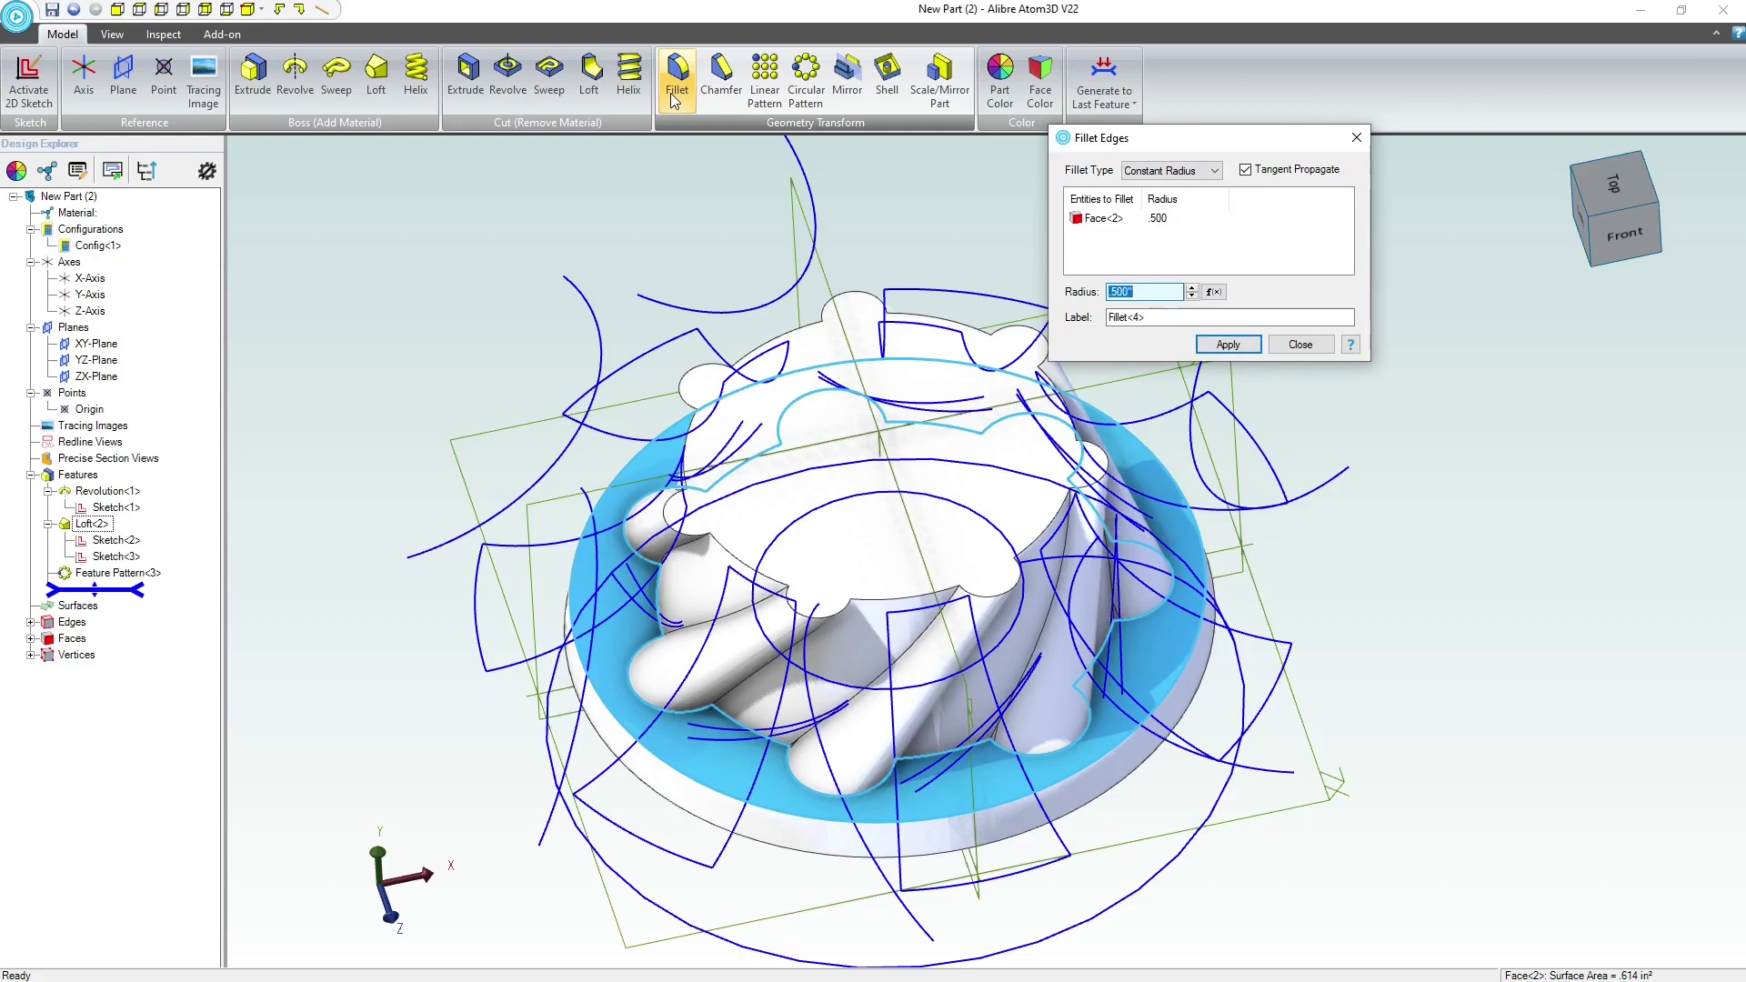
text(.02)
key(Return)
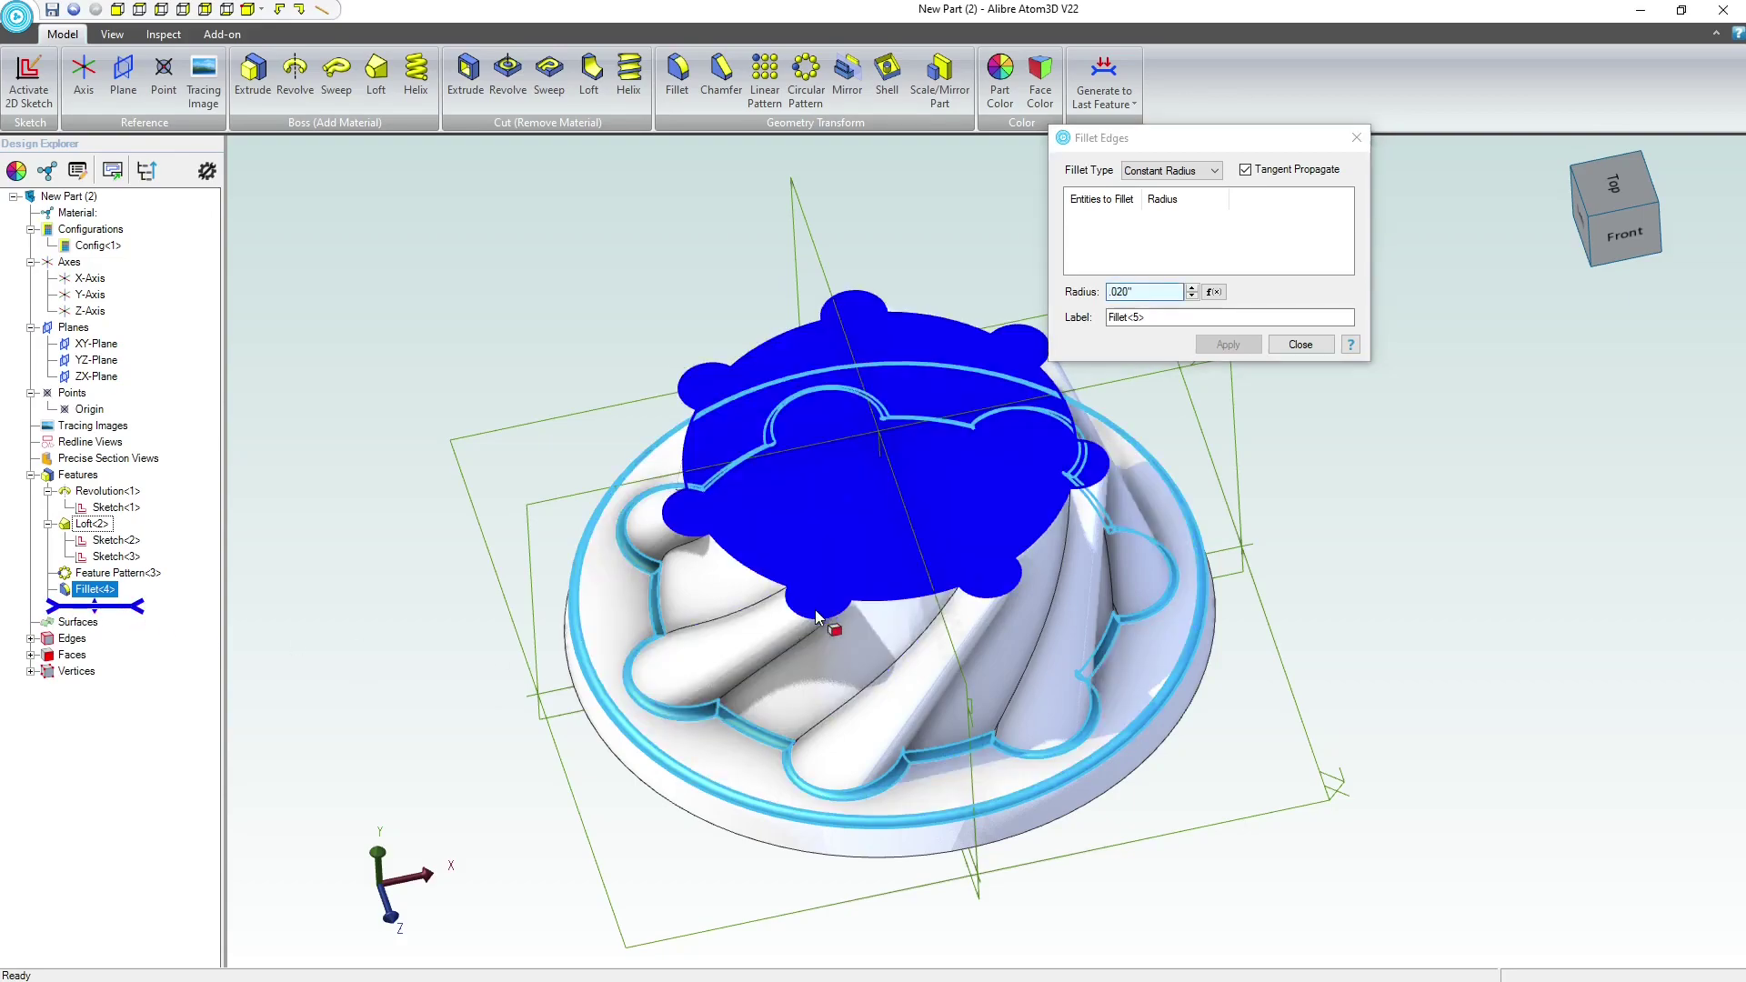
- Select the same-side edge of two neighbouring ribs for a new fillet and set its radius to .25 in
middle_drag(817, 619, 807, 601)
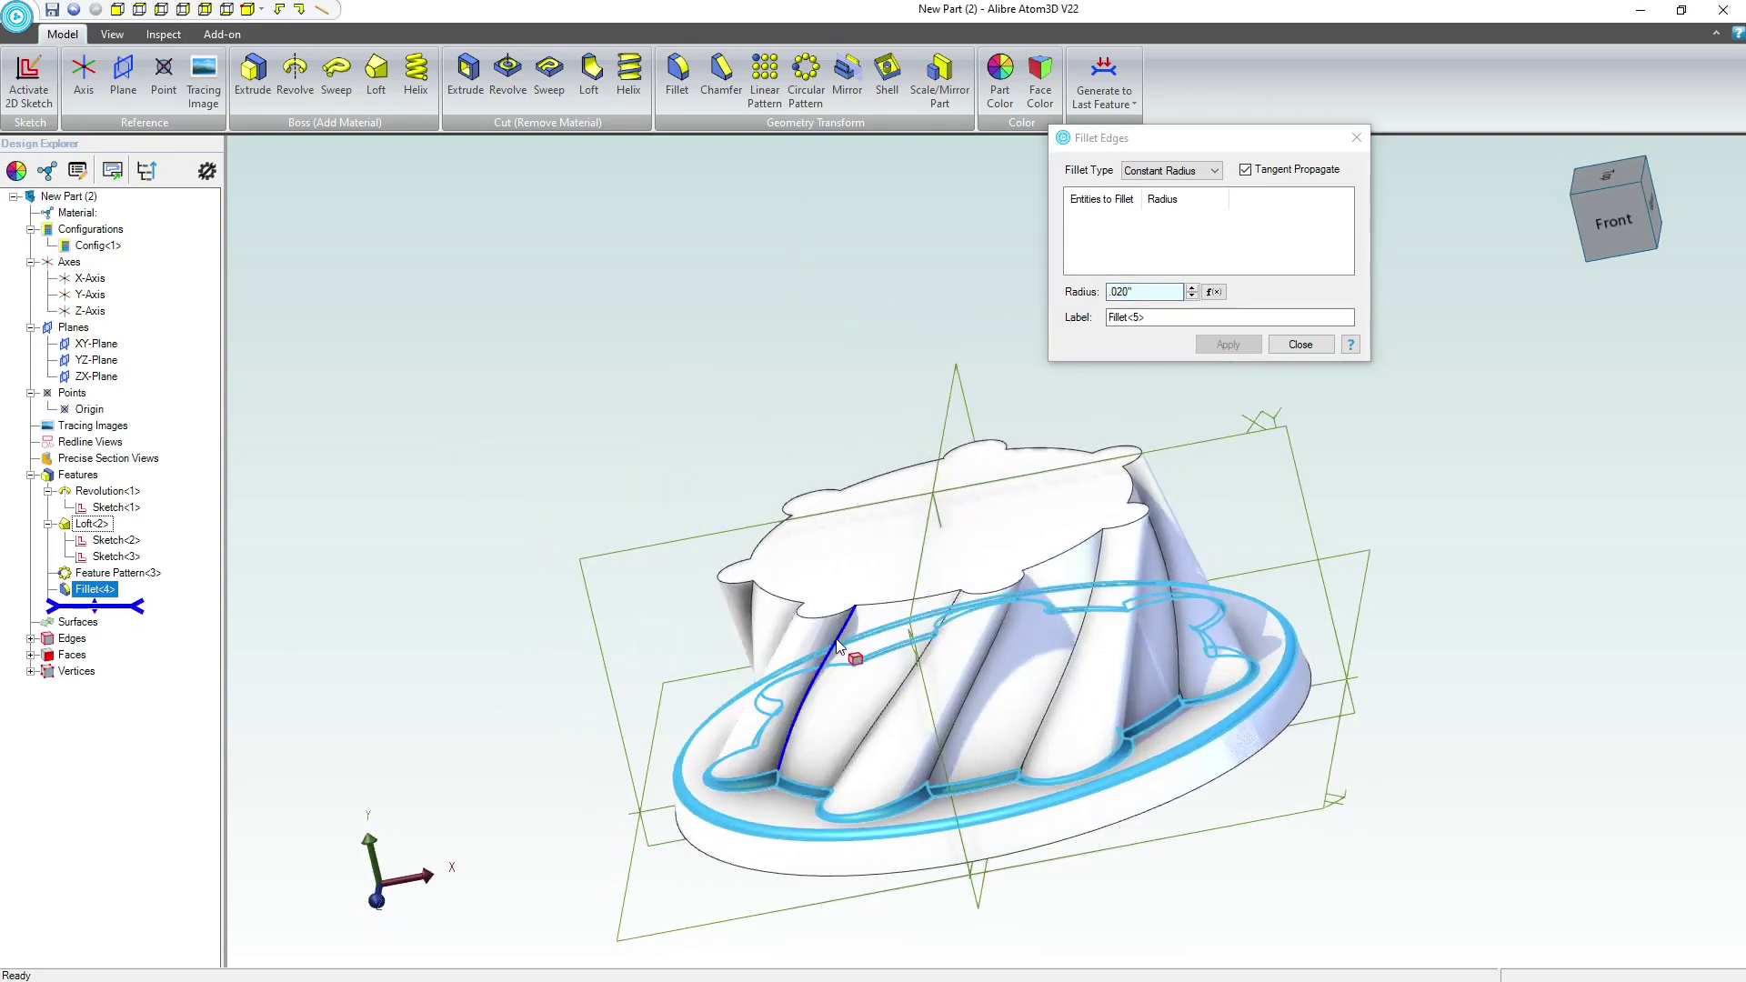
click(836, 641)
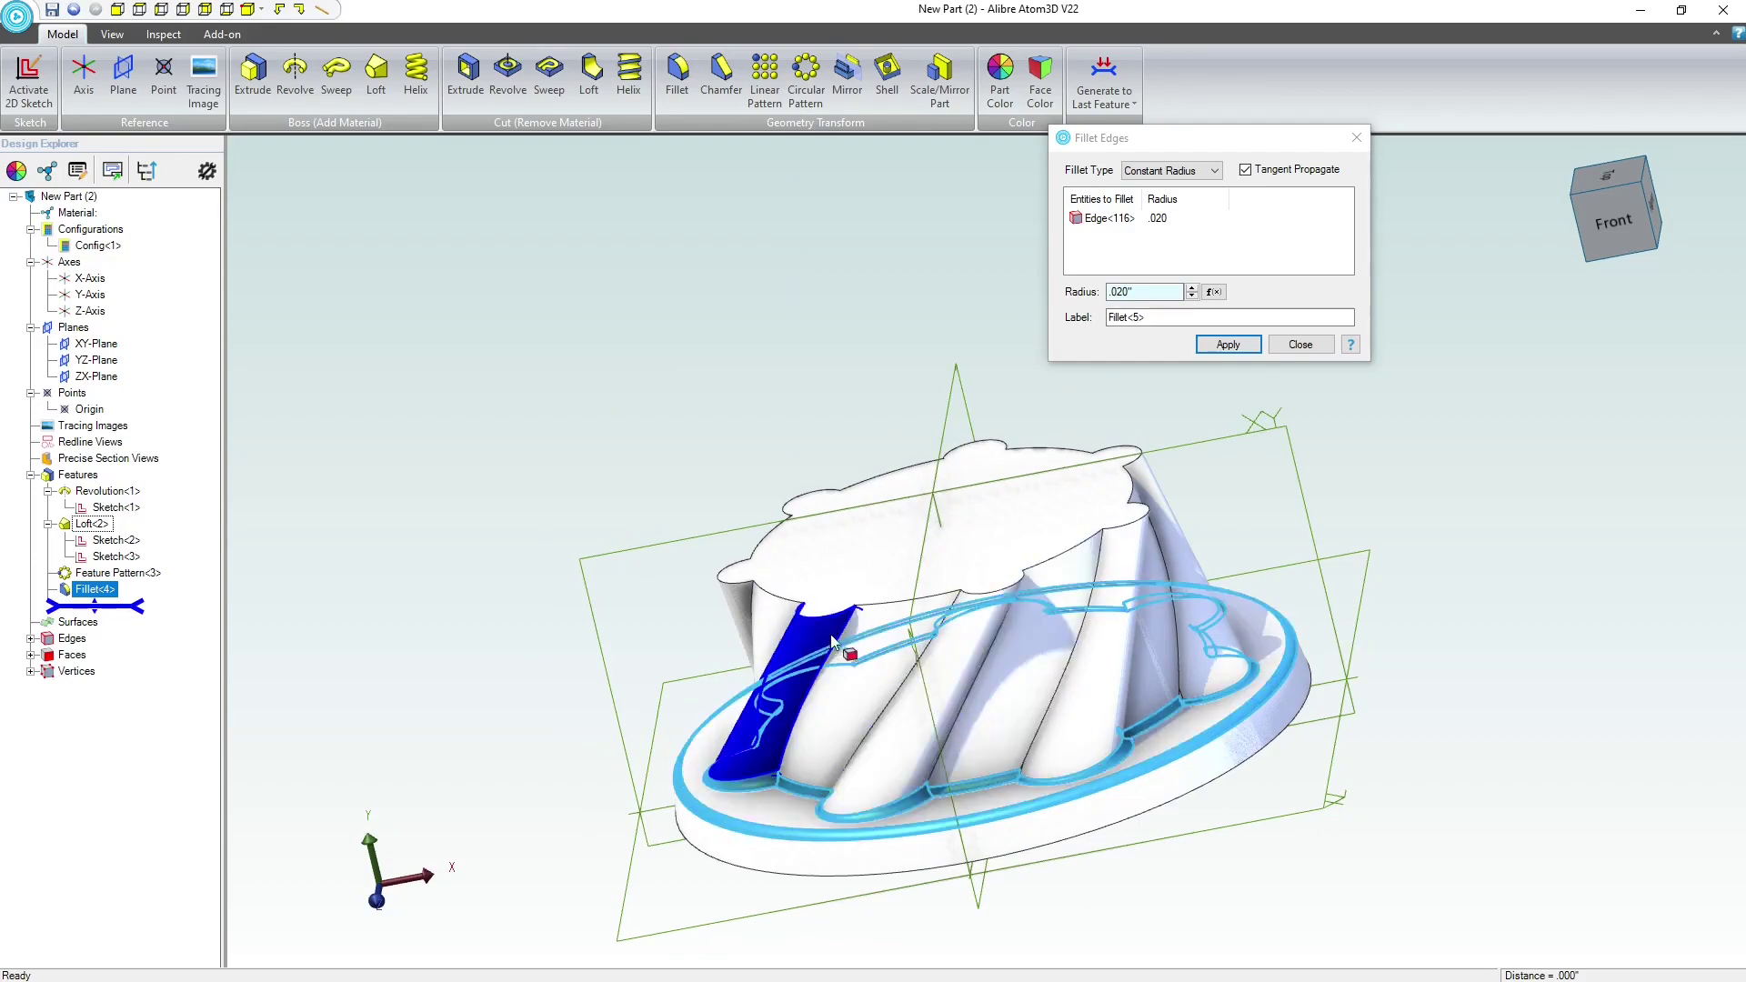
middle_drag(998, 608, 1028, 617)
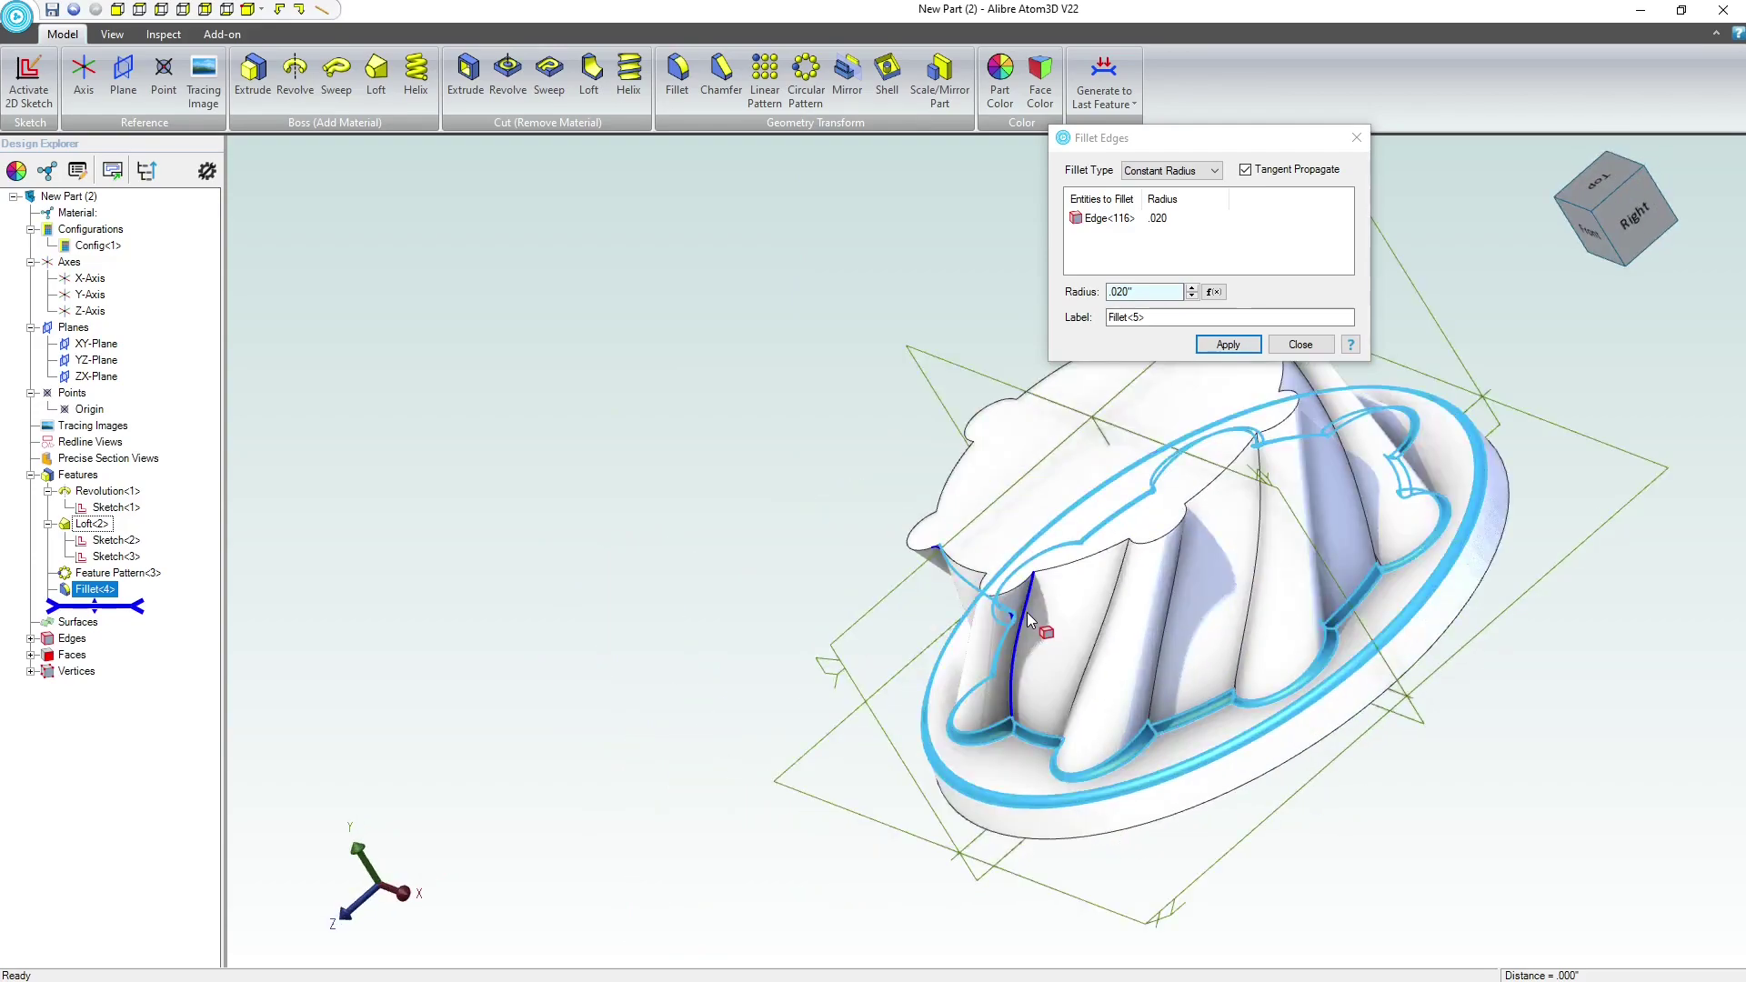
click(1028, 614)
click(1220, 315)
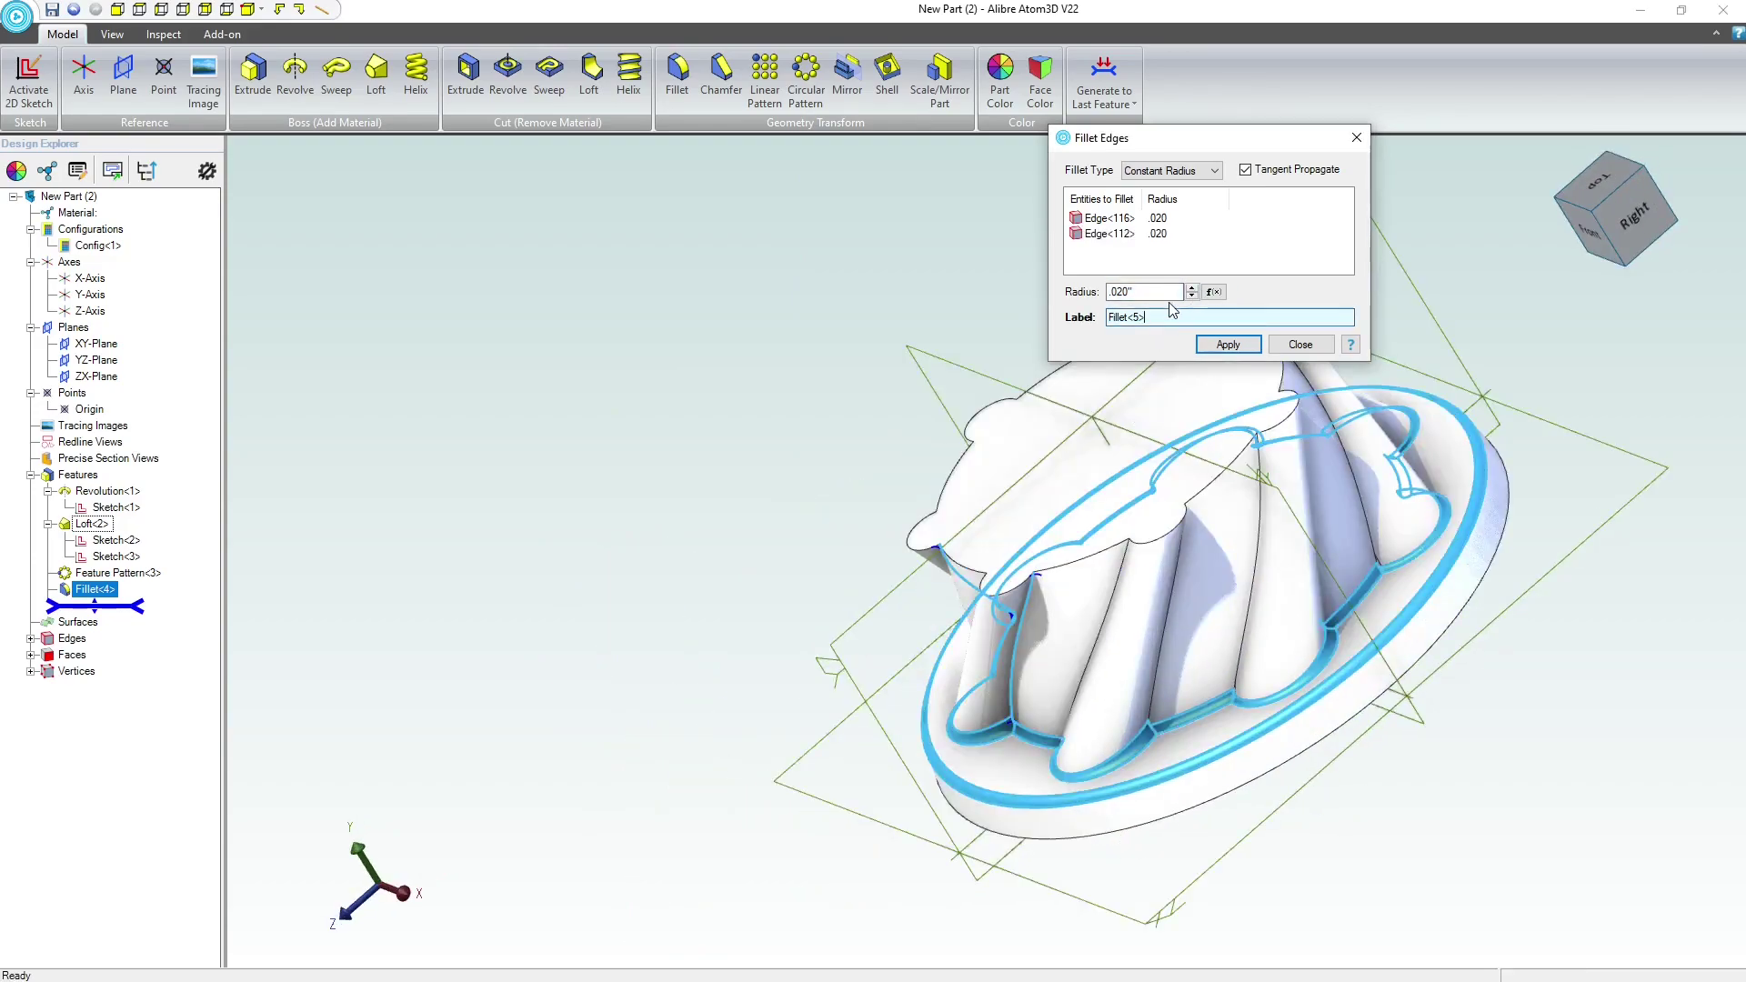
click(1150, 291)
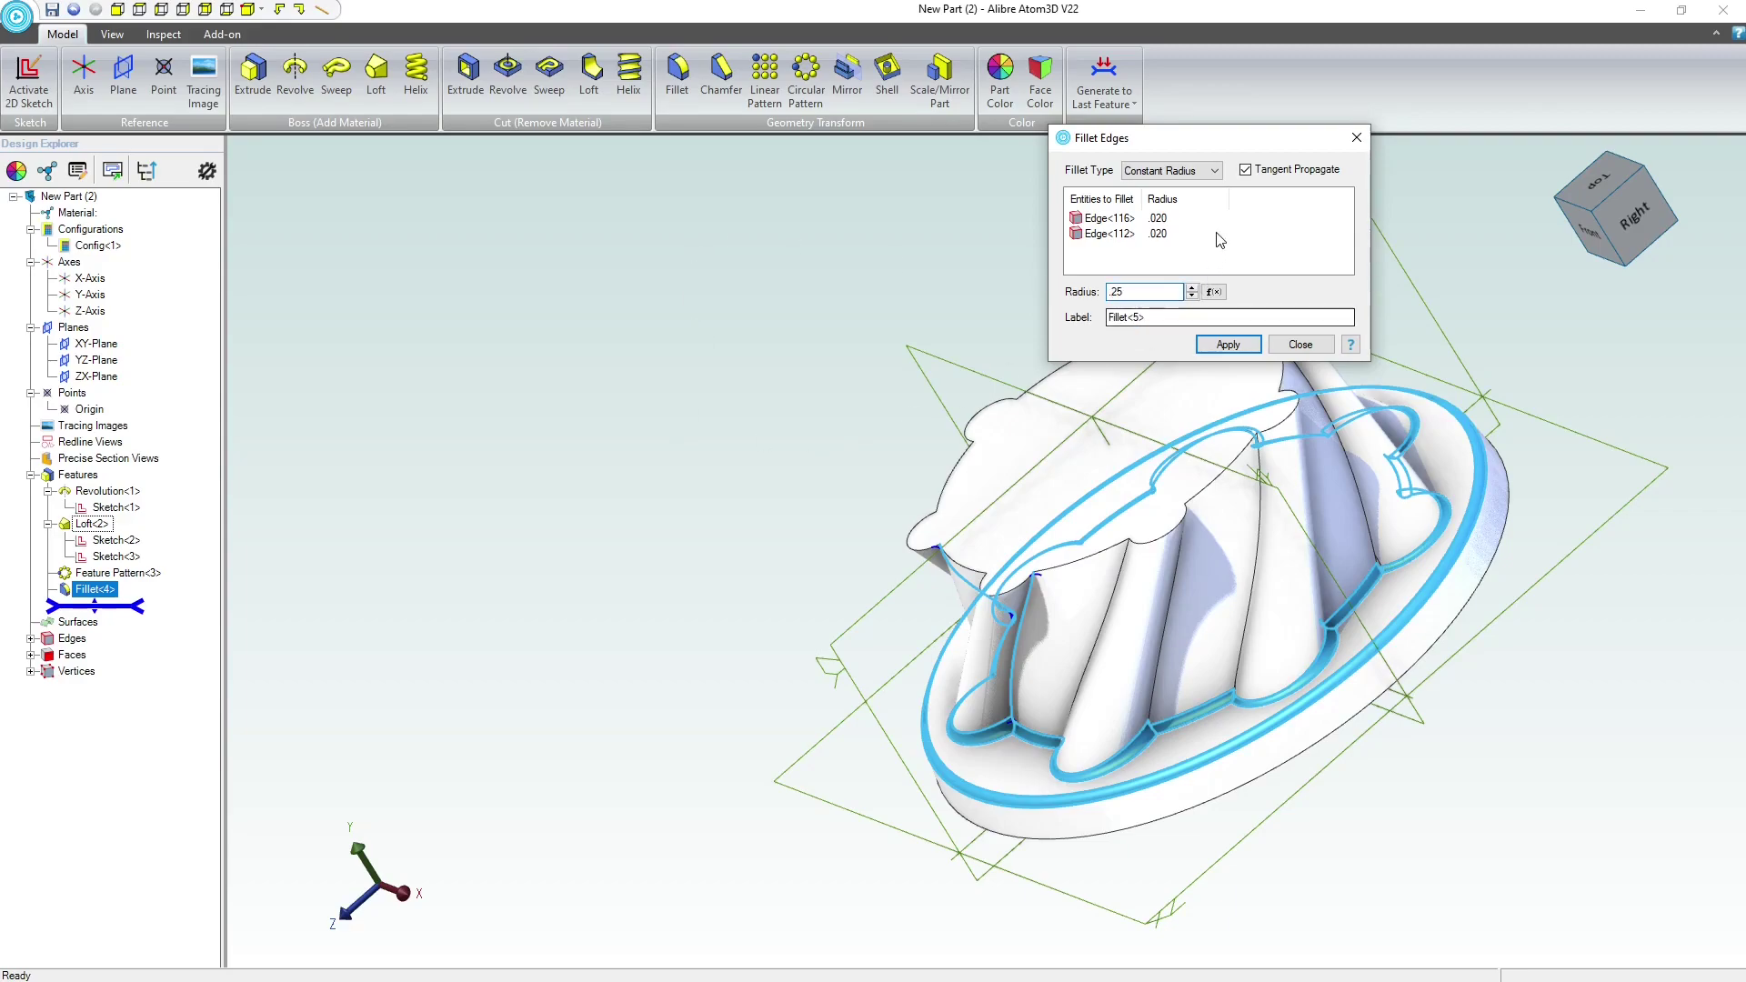
key(Return)
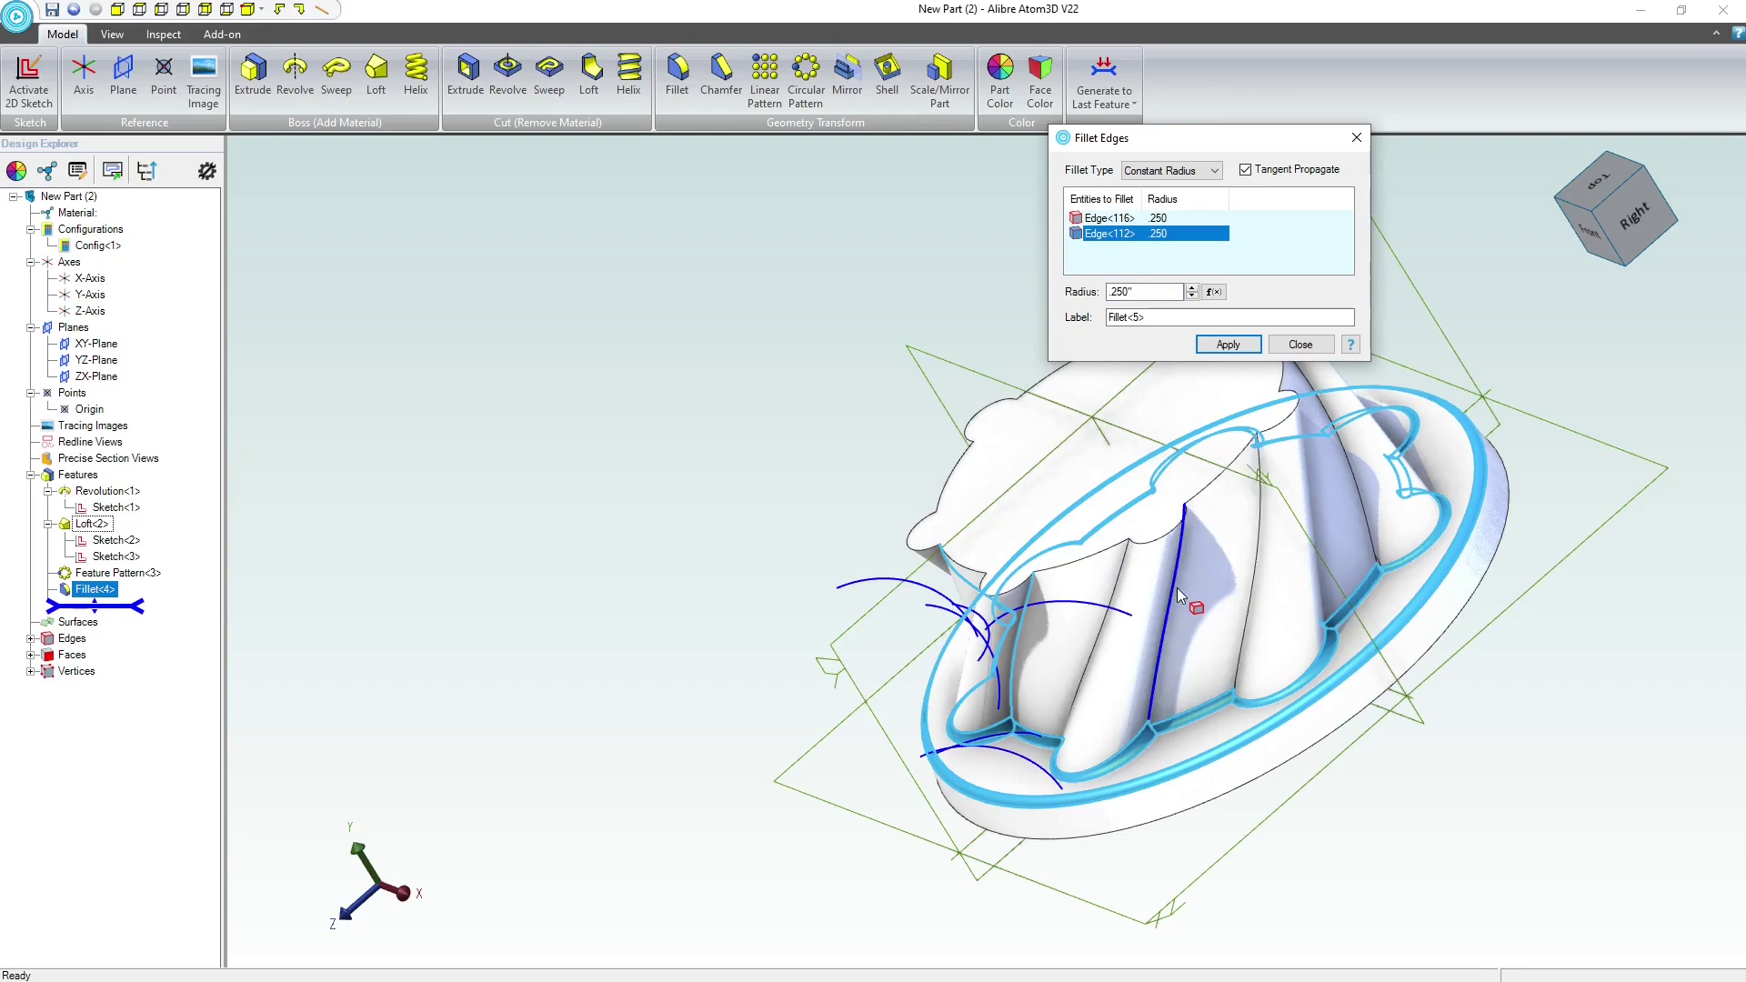
- Add the matching side edges of the other five ribs to the .25 in fillet and apply it
click(1176, 587)
middle_drag(1177, 588, 1375, 500)
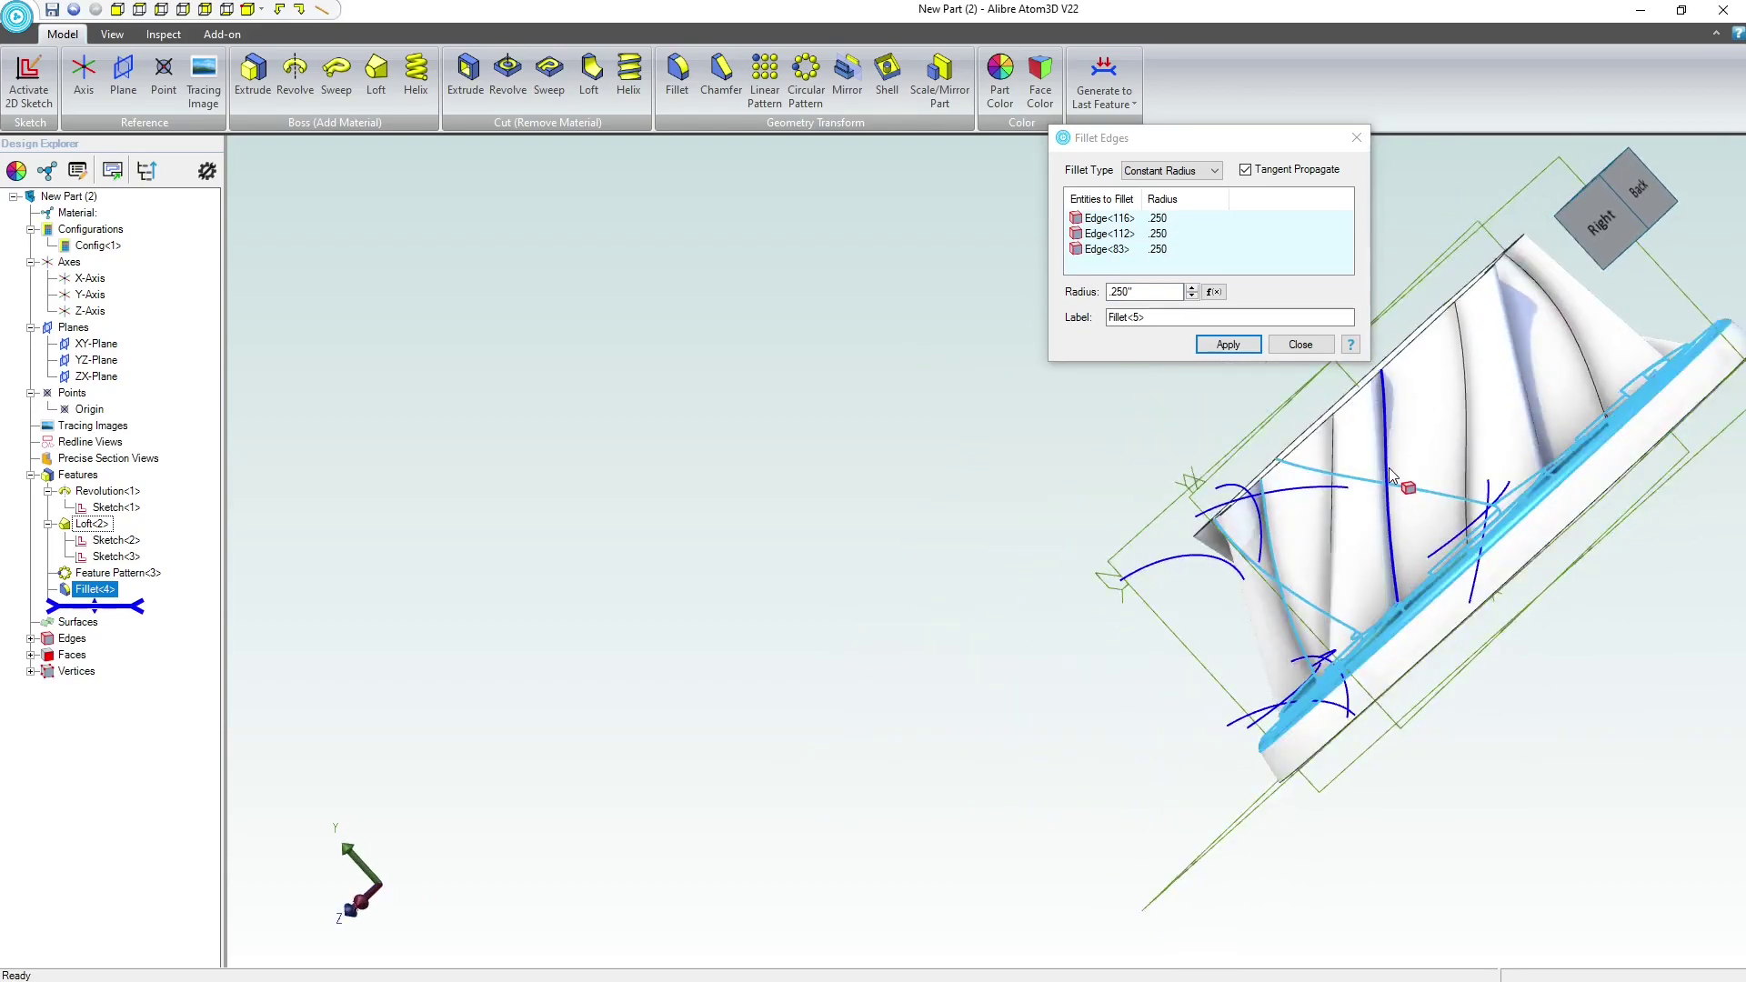
click(1390, 467)
middle_drag(1552, 424, 592, 653)
click(1528, 405)
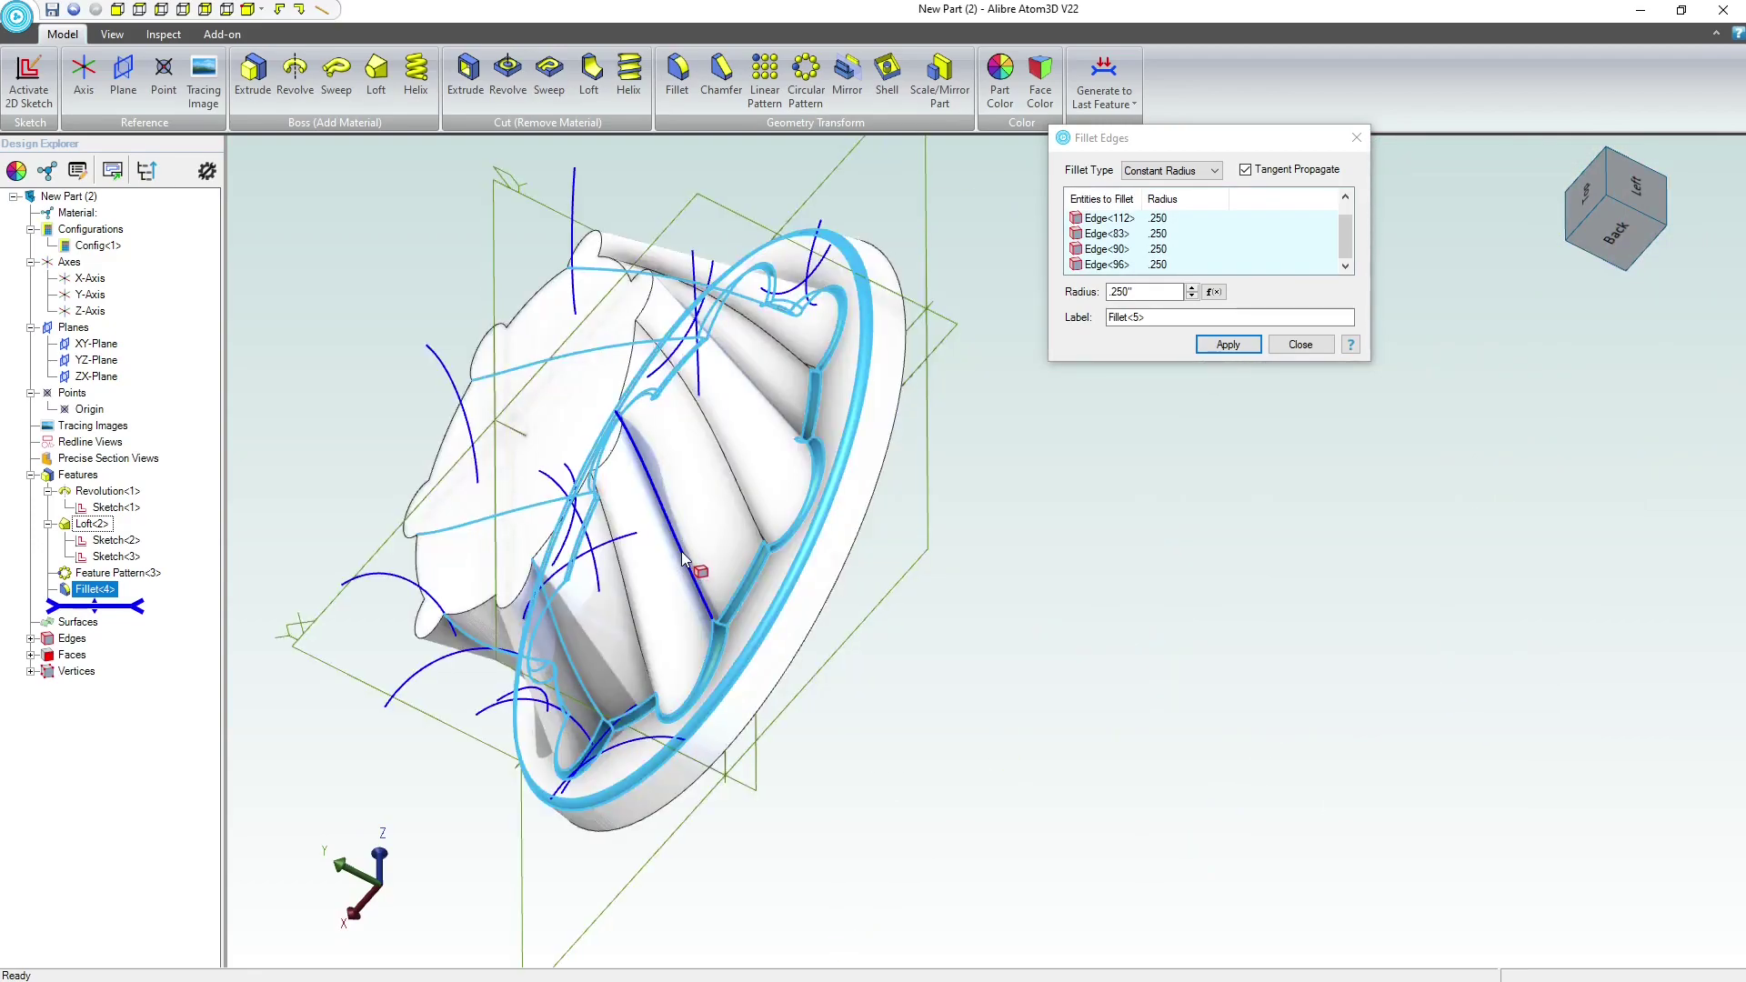
click(684, 553)
middle_drag(684, 549, 760, 372)
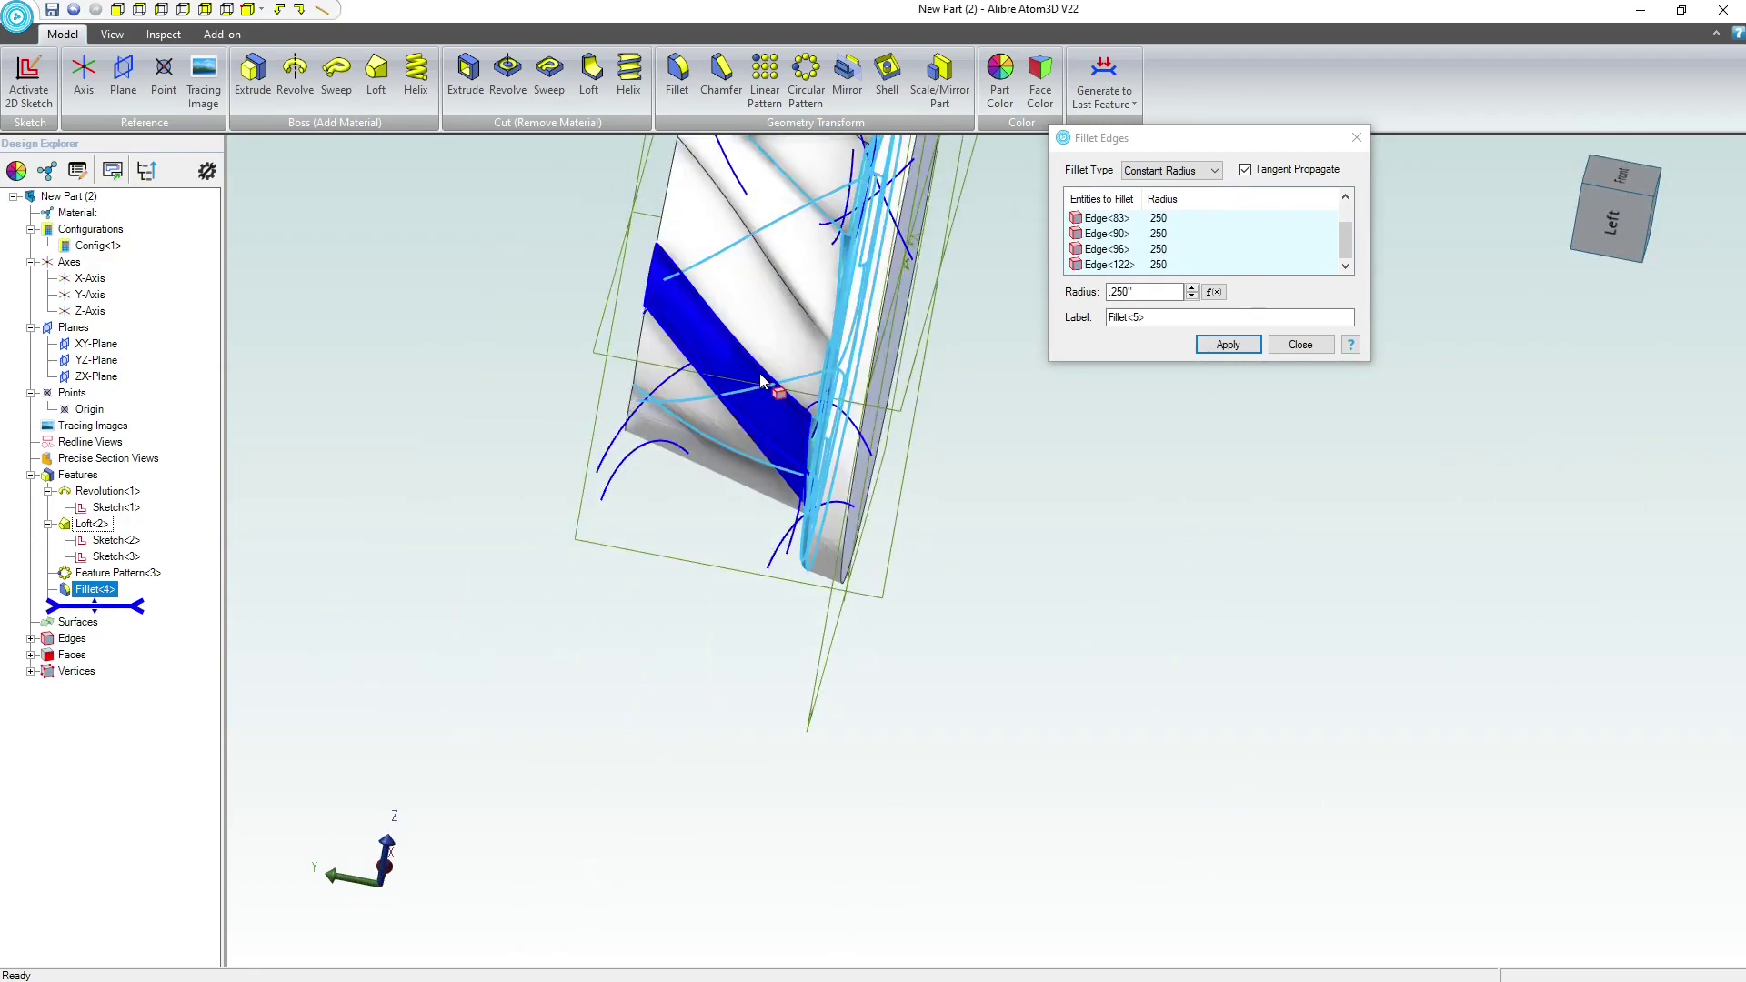
click(760, 367)
middle_drag(947, 364, 538, 364)
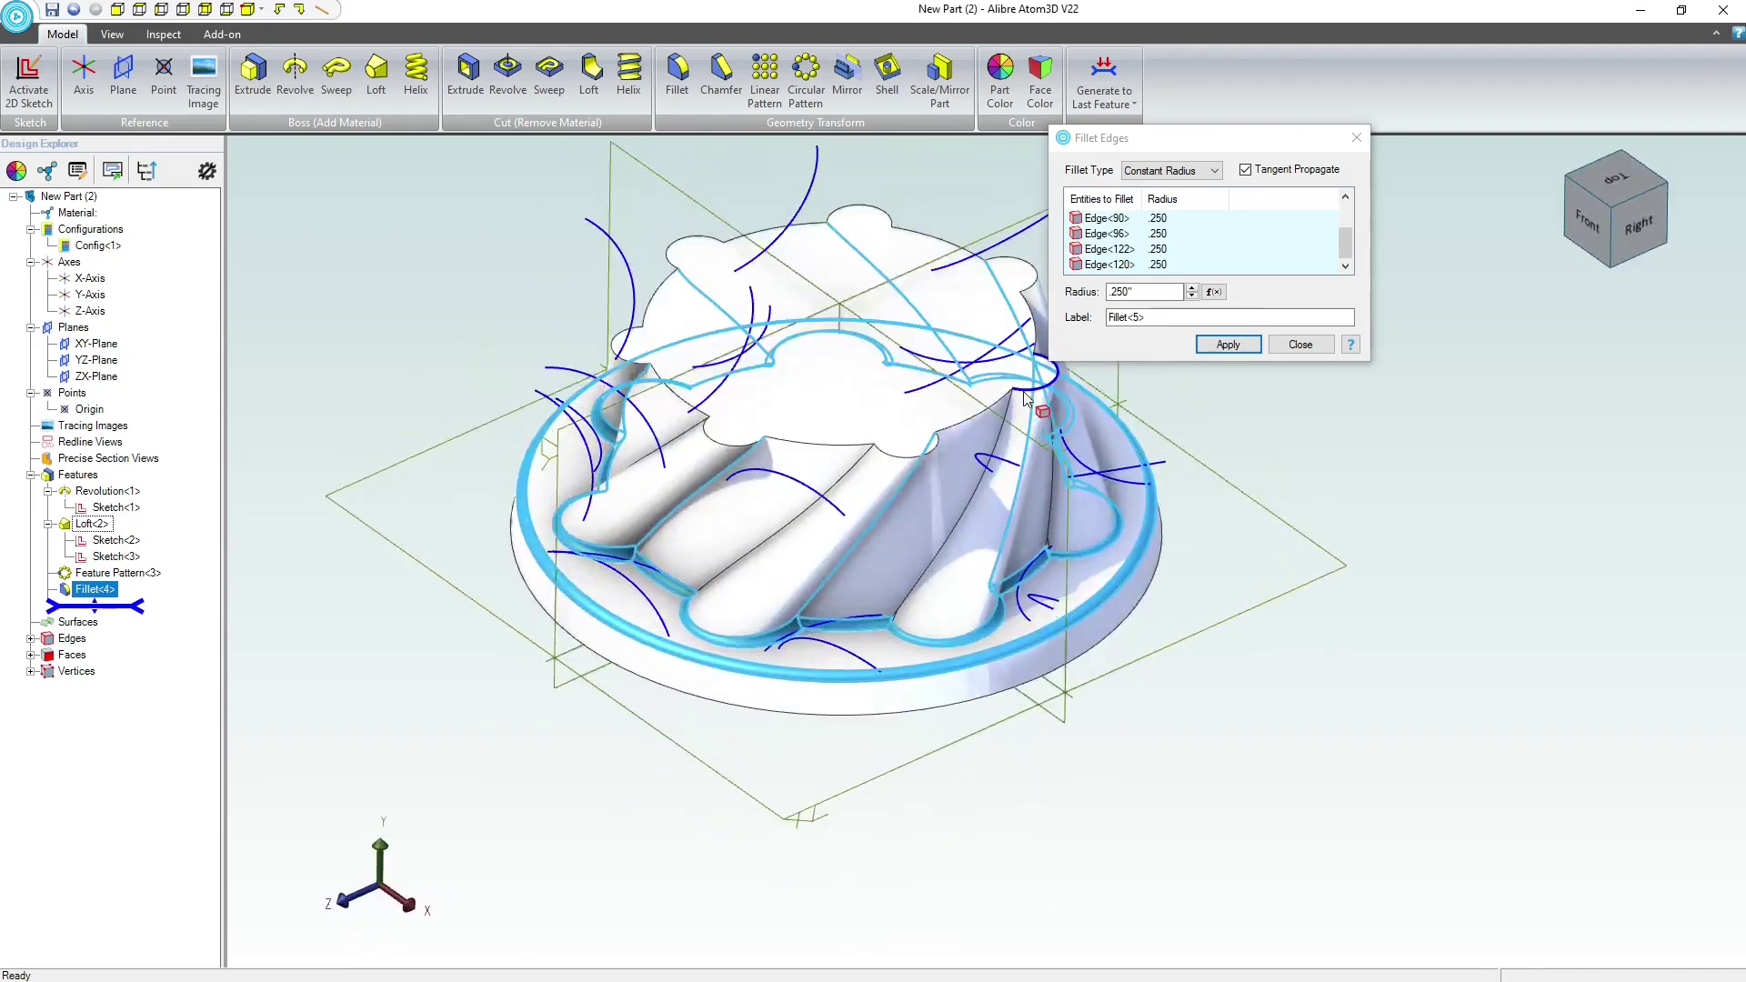
click(1227, 343)
mouse_move(1187, 532)
middle_down()
mouse_move(1149, 529)
mouse_move(1126, 608)
mouse_move(1197, 625)
mouse_move(1224, 598)
mouse_move(1157, 535)
mouse_move(1175, 526)
middle_up()
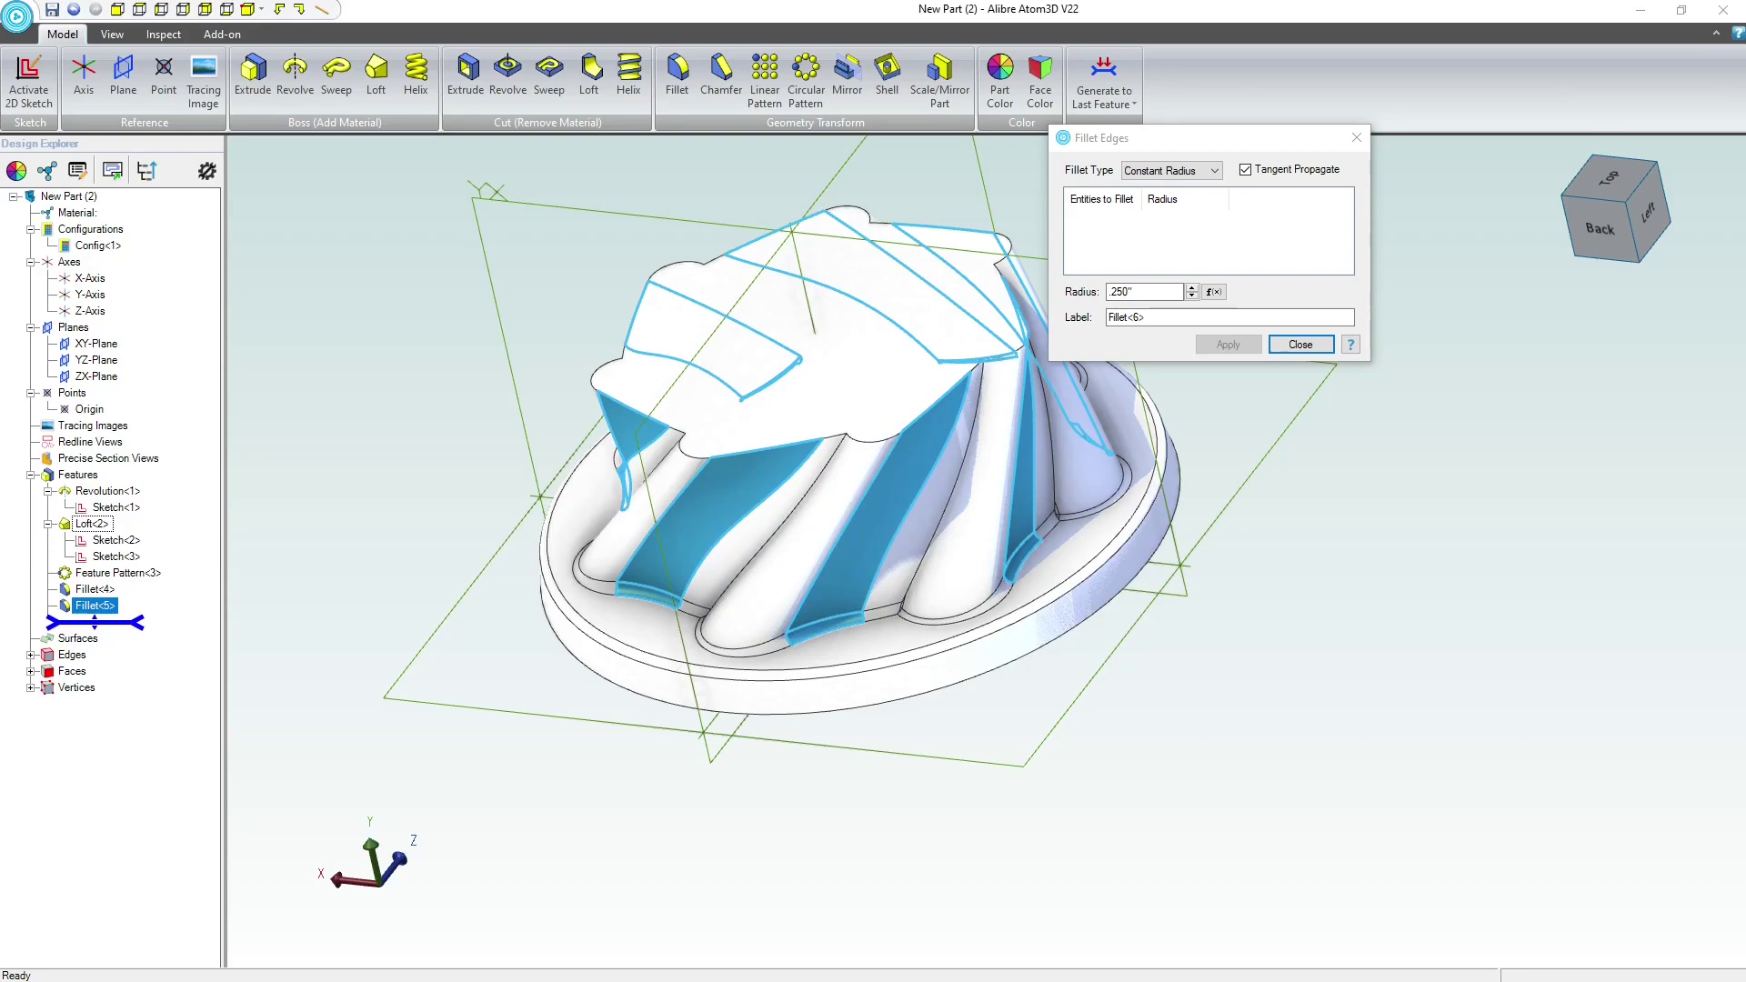
click(1300, 344)
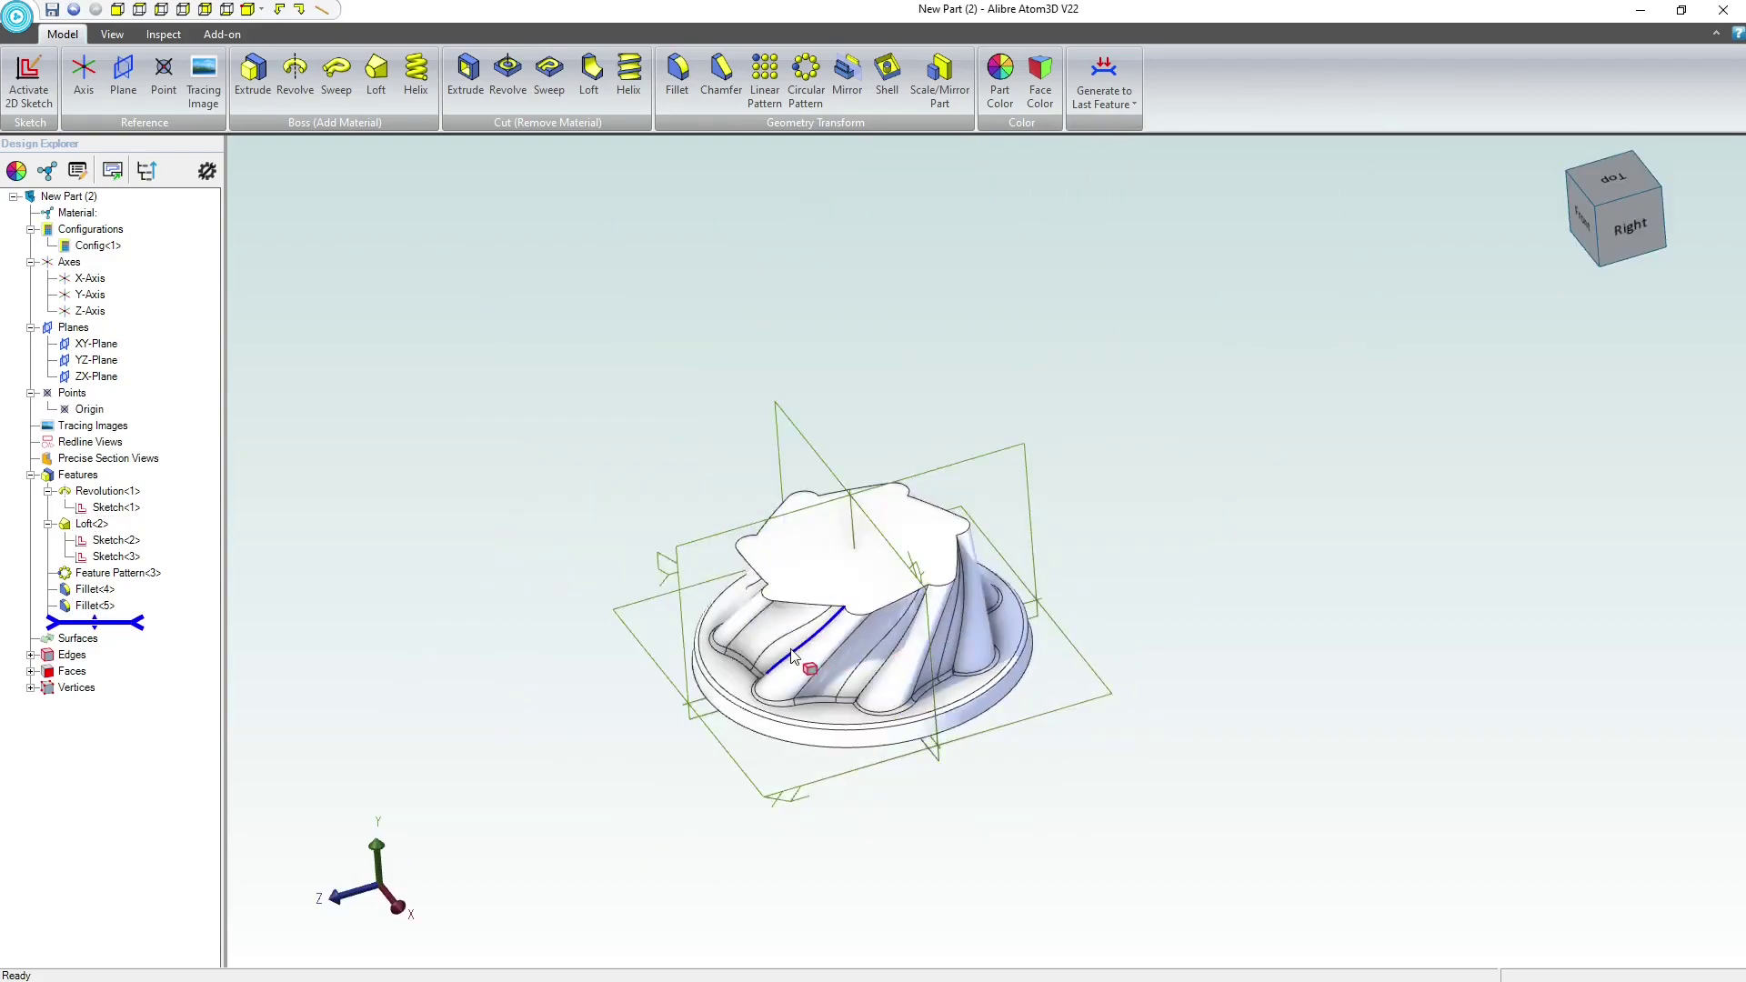
- Start a .020 in constant-radius fillet on the opposite, still sharp side edge of one rib
scroll(793, 607, up, 5)
scroll(1074, 521, down, 6)
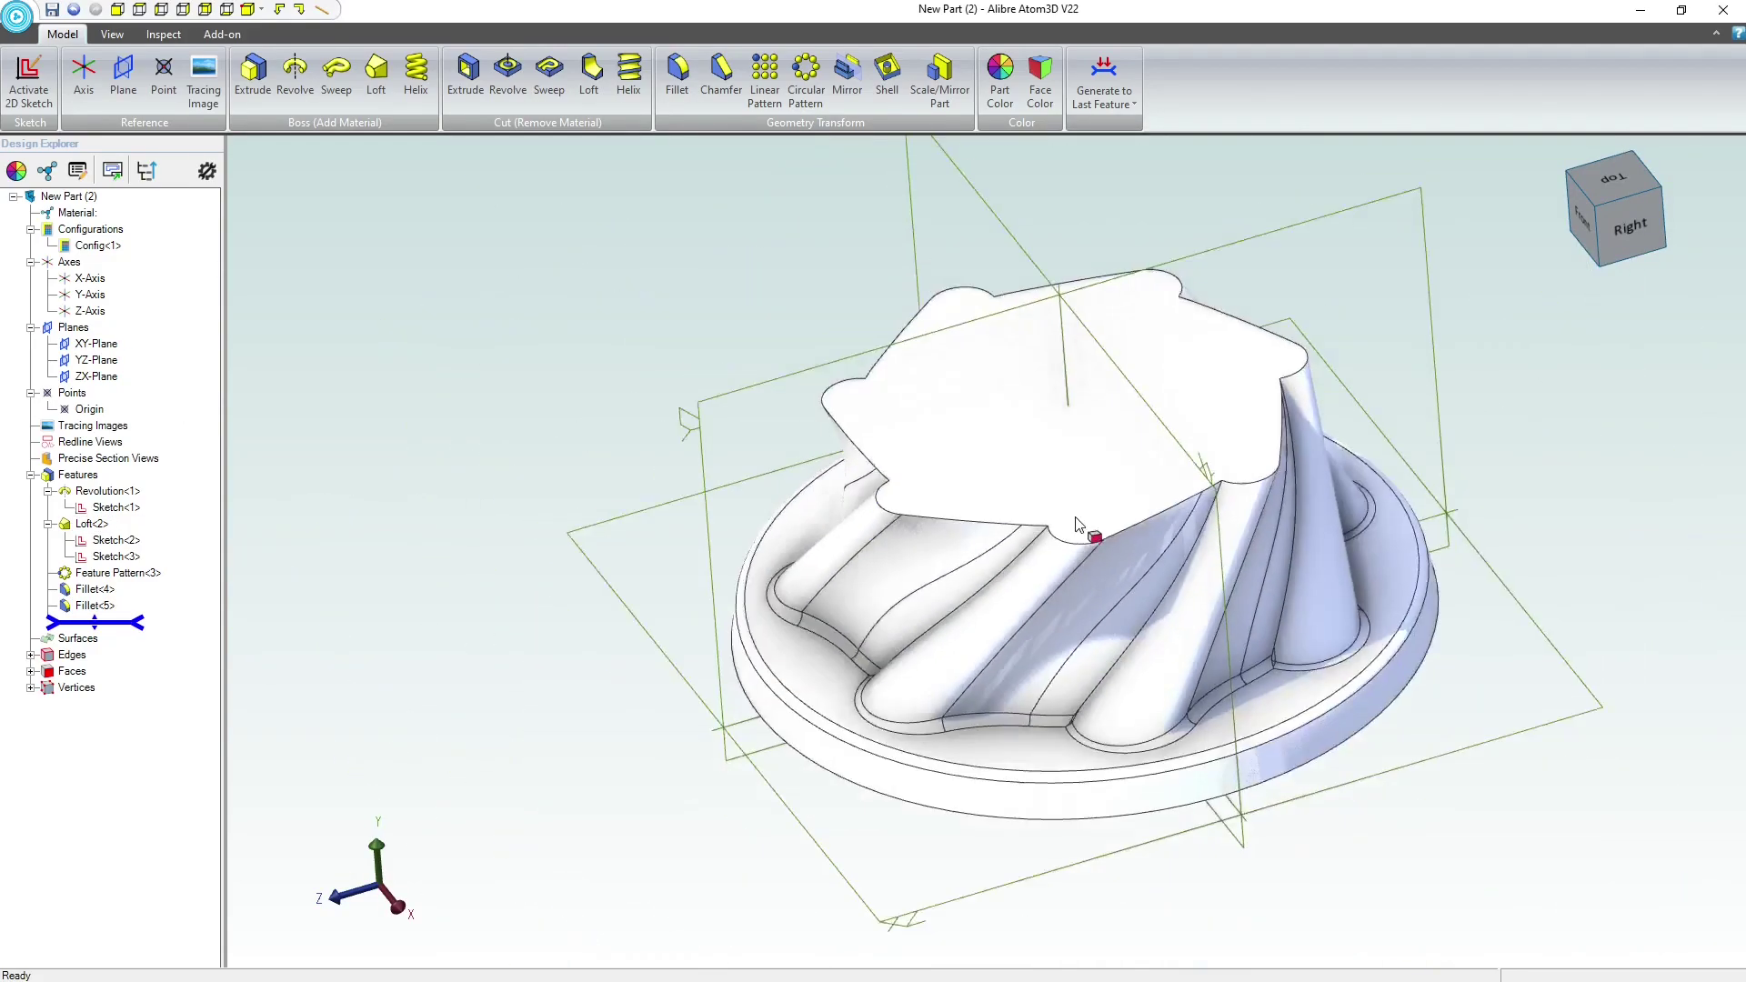
scroll(1164, 533, up, 6)
middle_drag(1283, 641, 1283, 701)
middle_drag(702, 562, 740, 551)
click(677, 77)
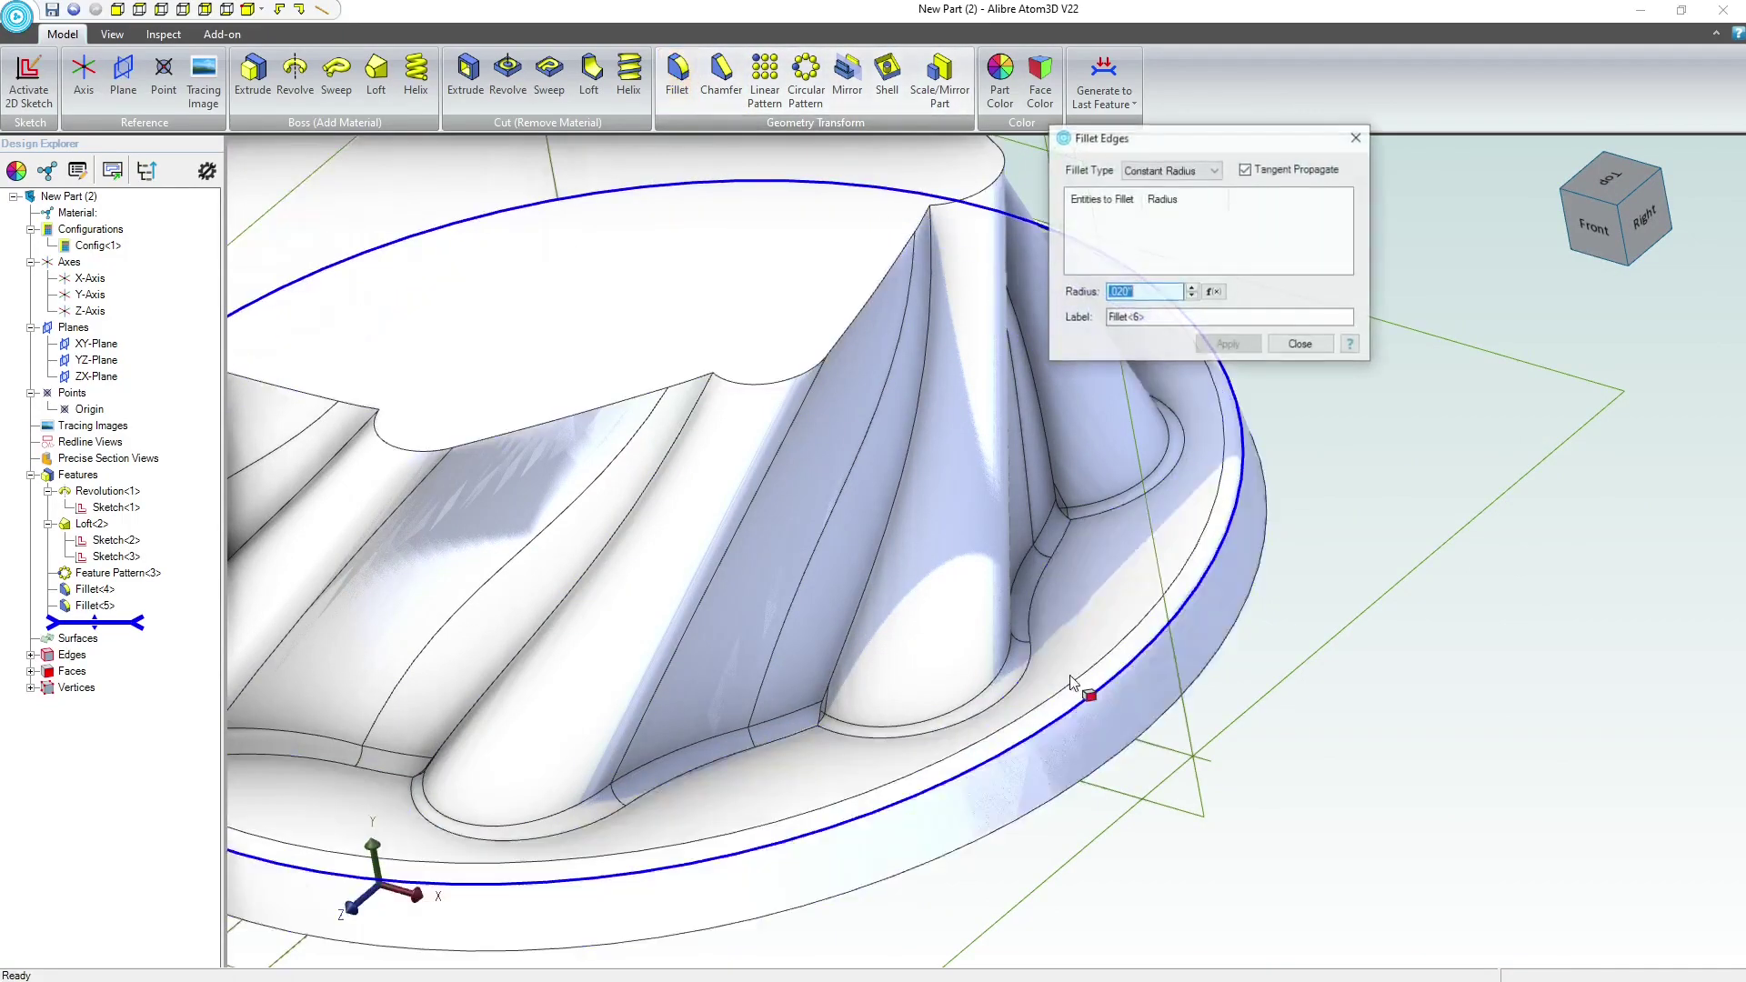
scroll(814, 728, up, 5)
scroll(813, 728, down, 3)
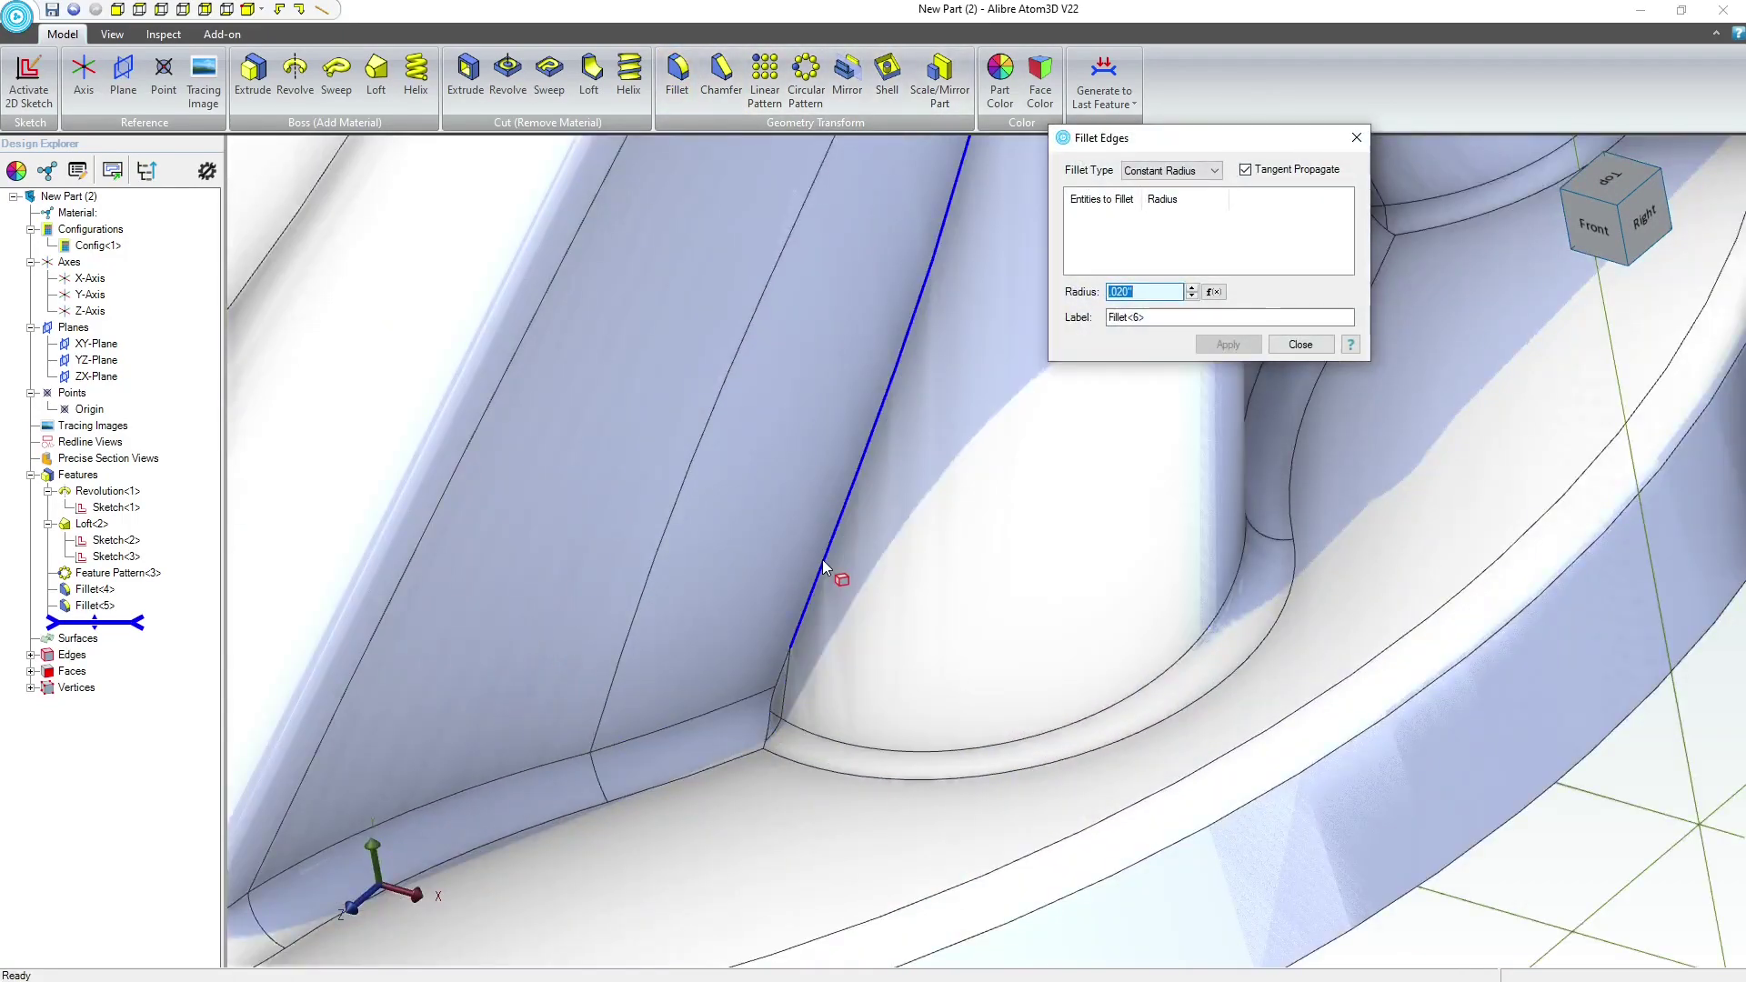
click(822, 559)
- Add the matching sharp side edges of four more ribs to the .020 in constant-radius fillet
scroll(930, 543, up, 3)
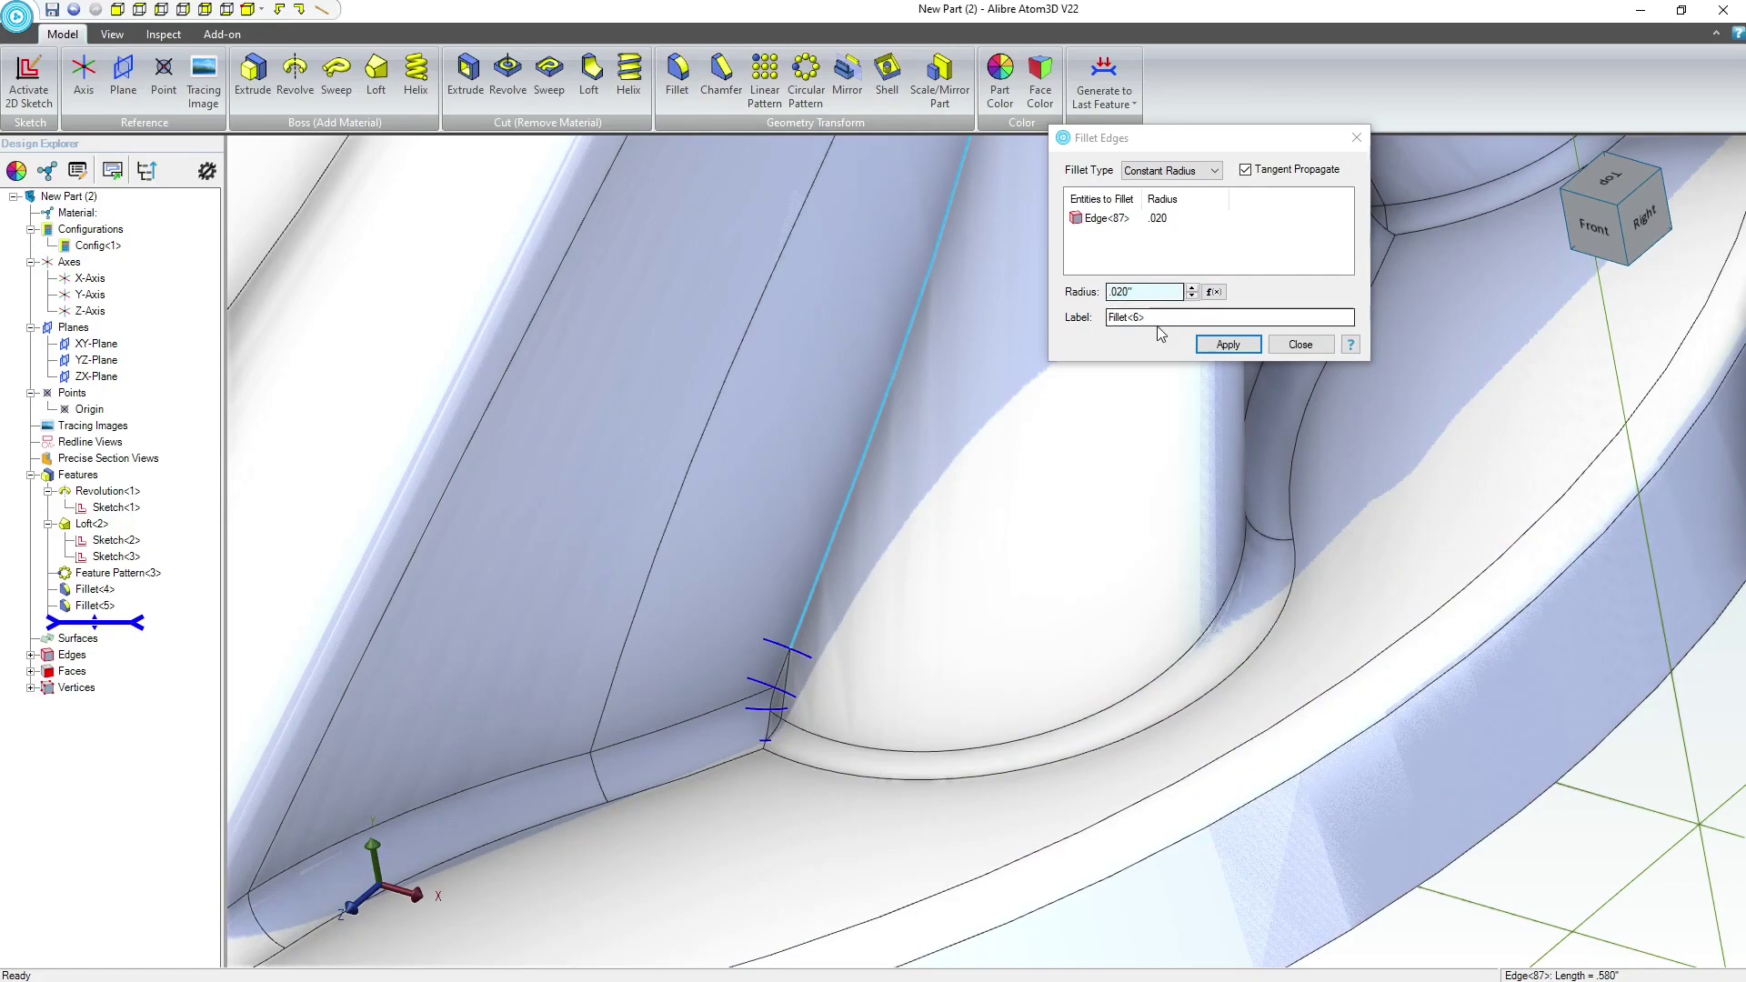
scroll(675, 756, down, 5)
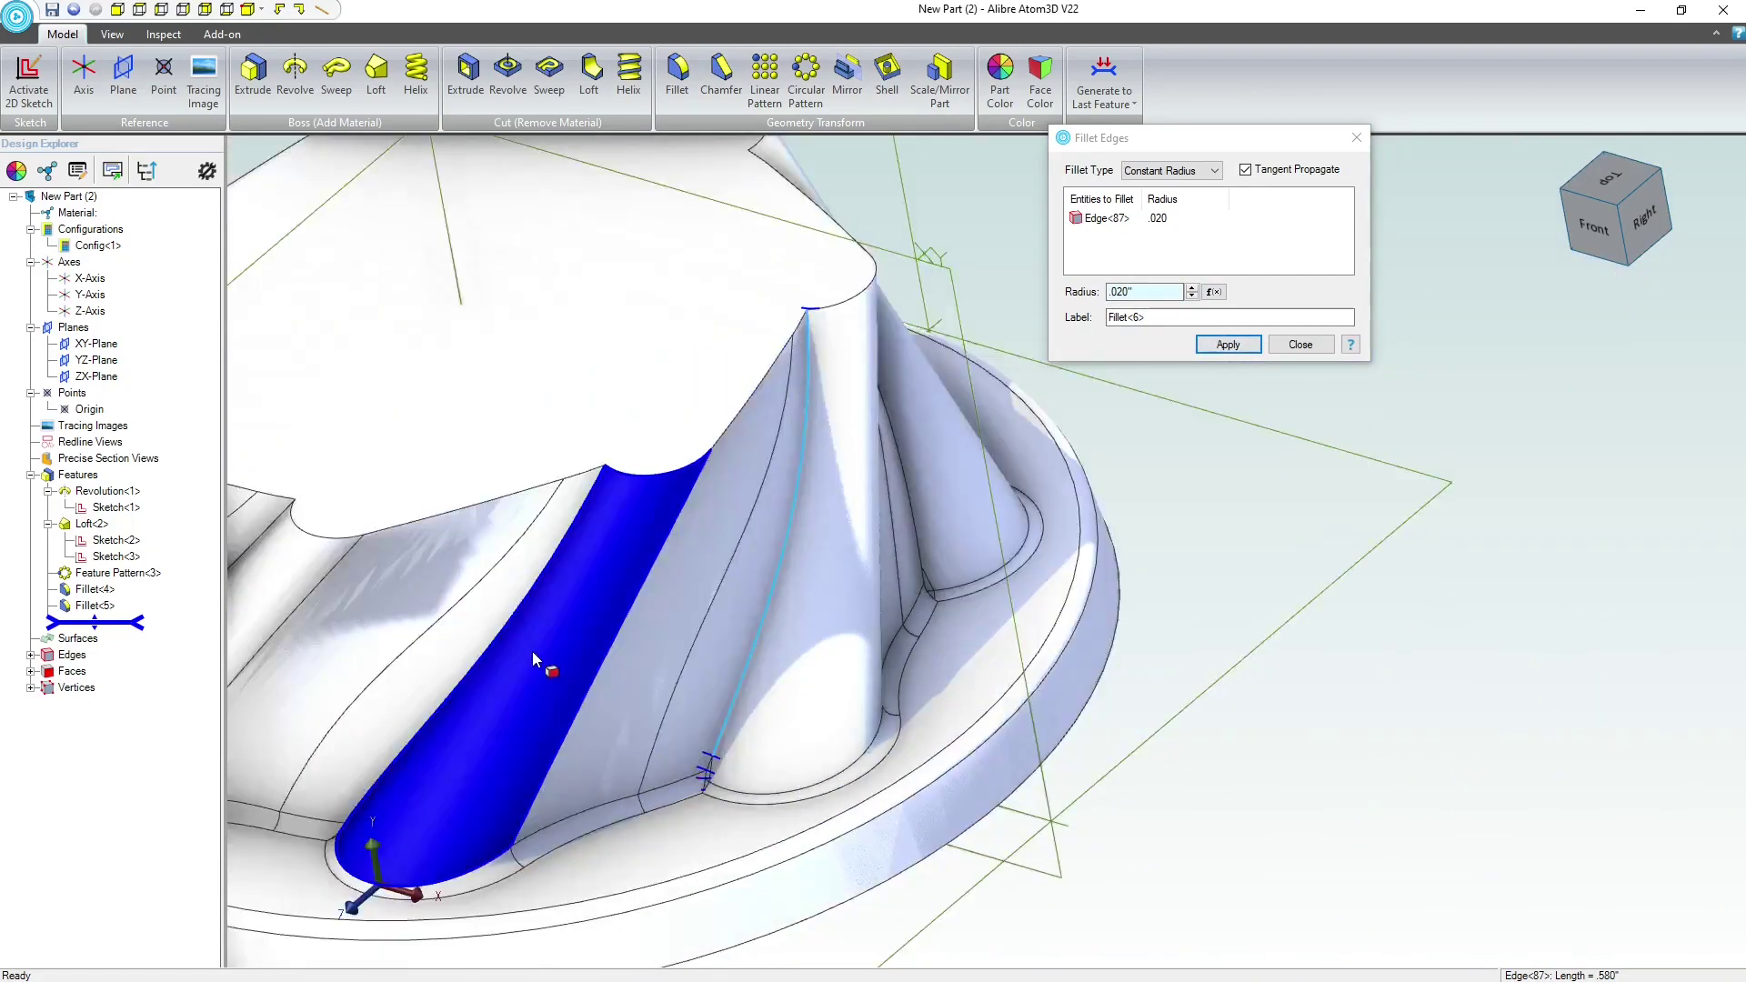
click(522, 602)
scroll(546, 614, down, 6)
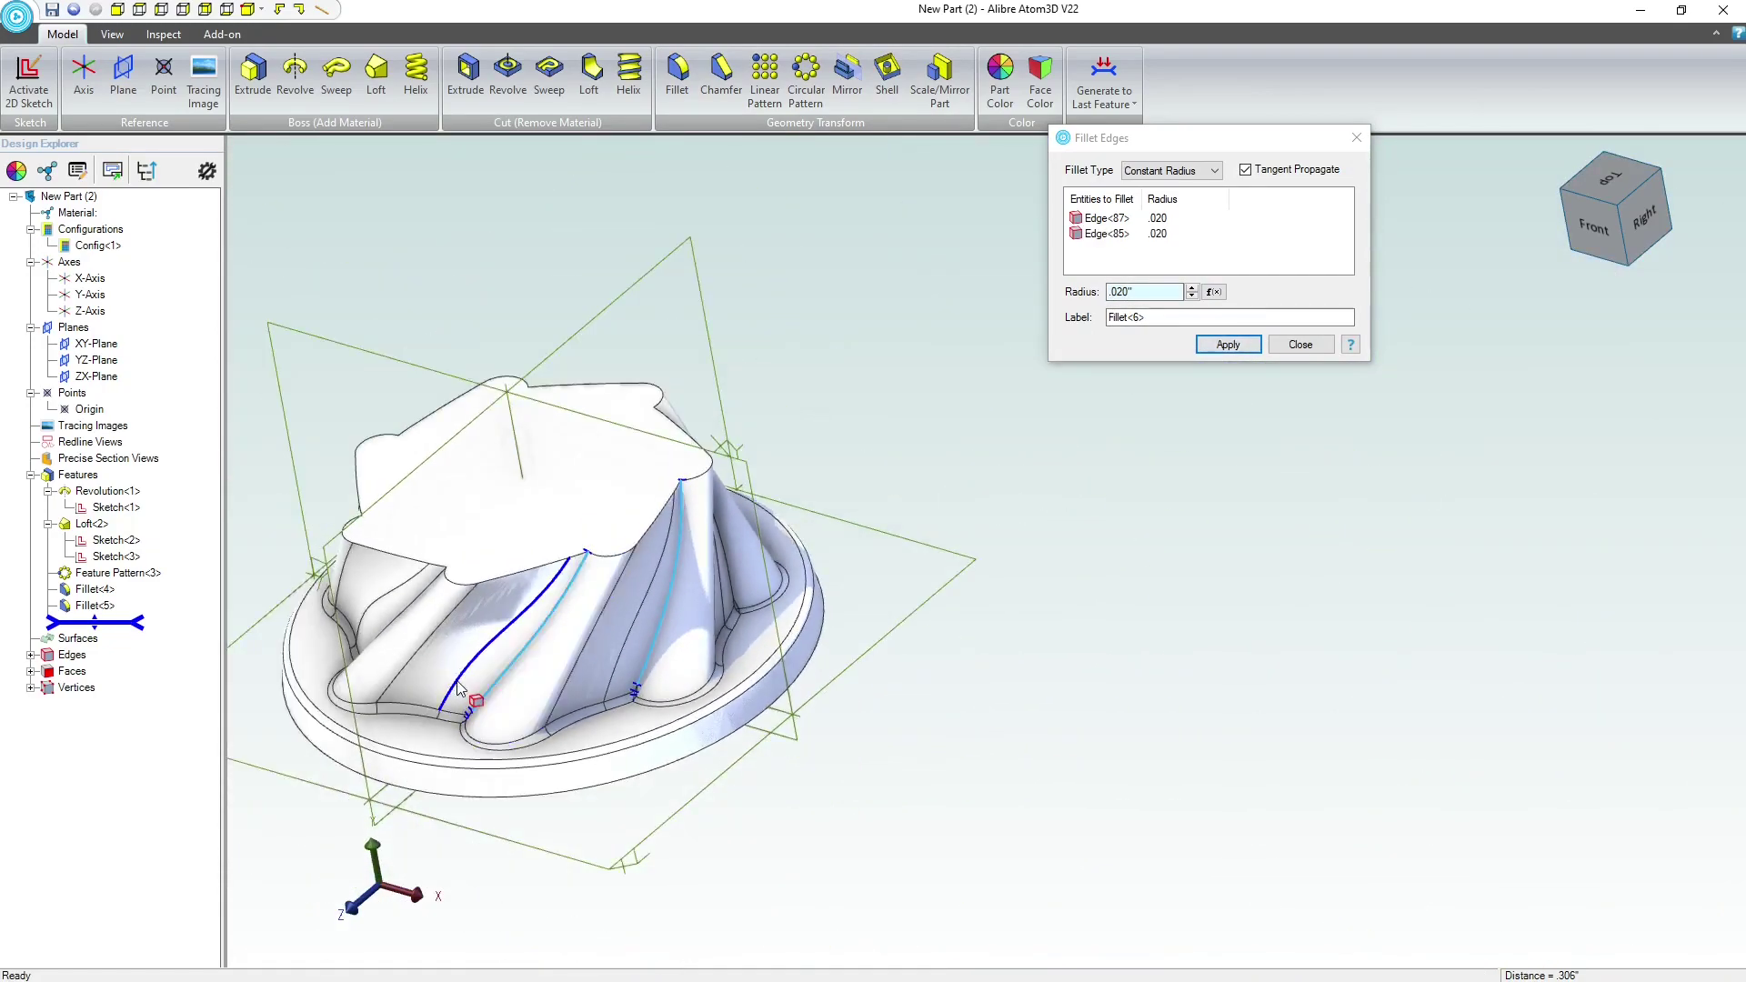
middle_drag(577, 622, 417, 673)
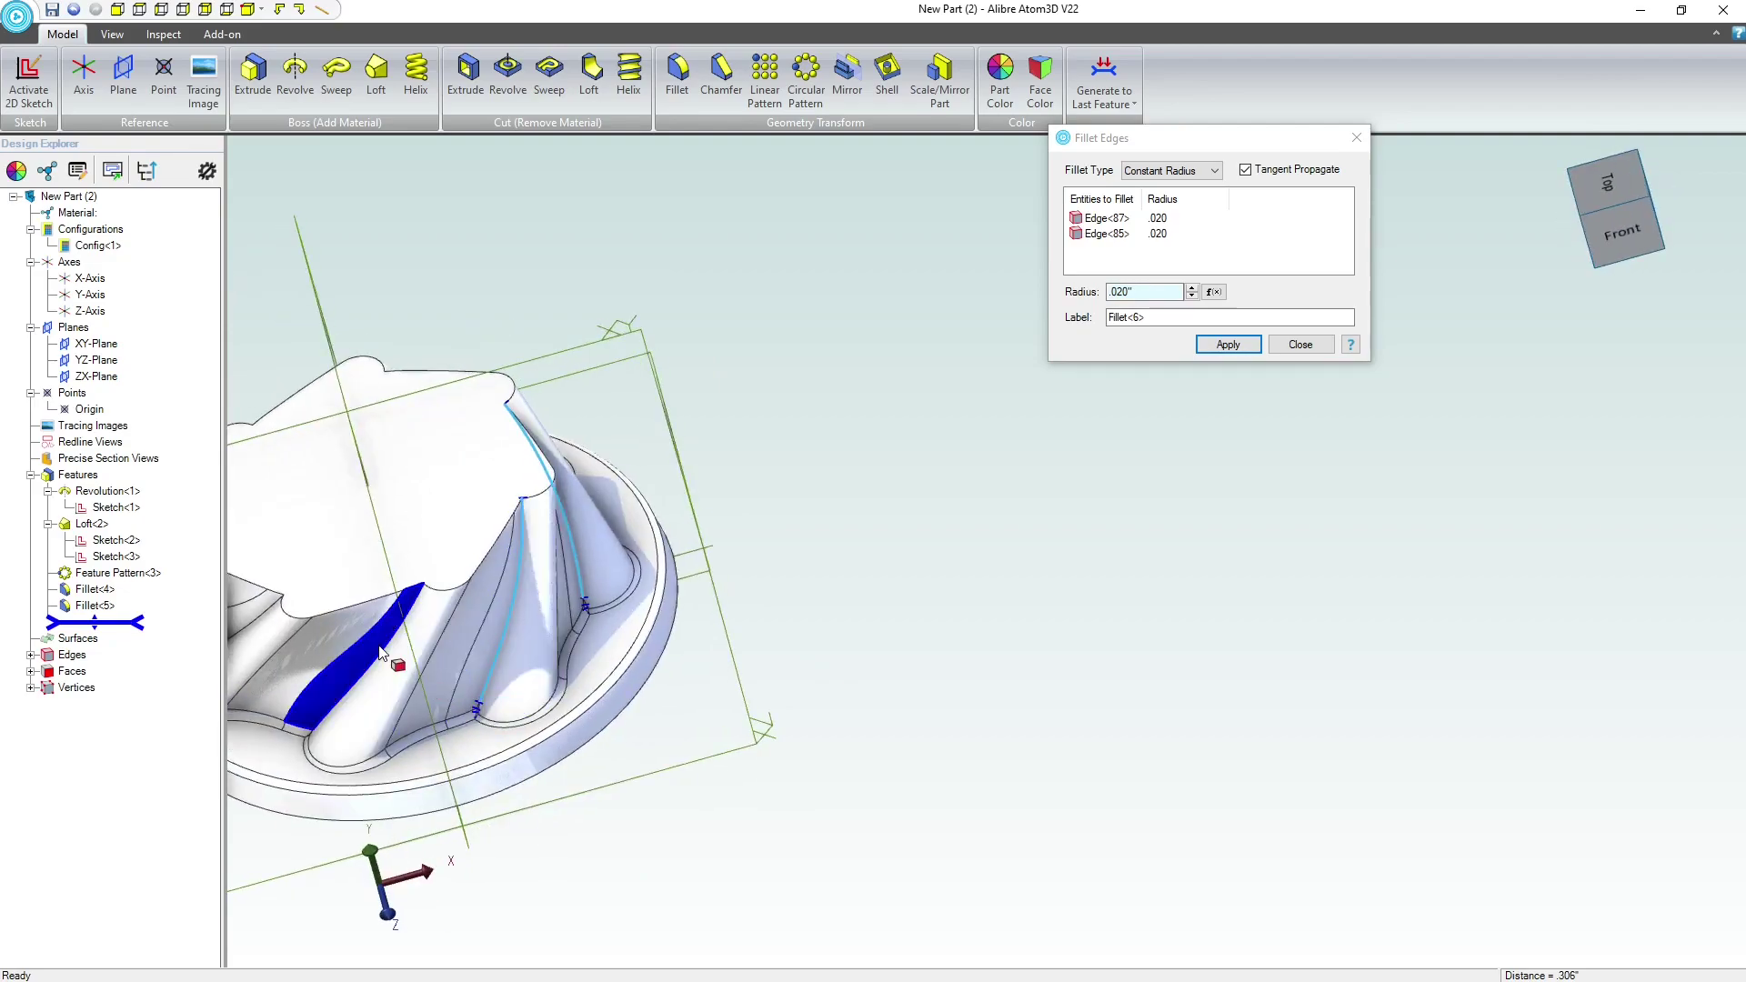
click(382, 653)
scroll(613, 656, down, 3)
scroll(651, 629, up, 8)
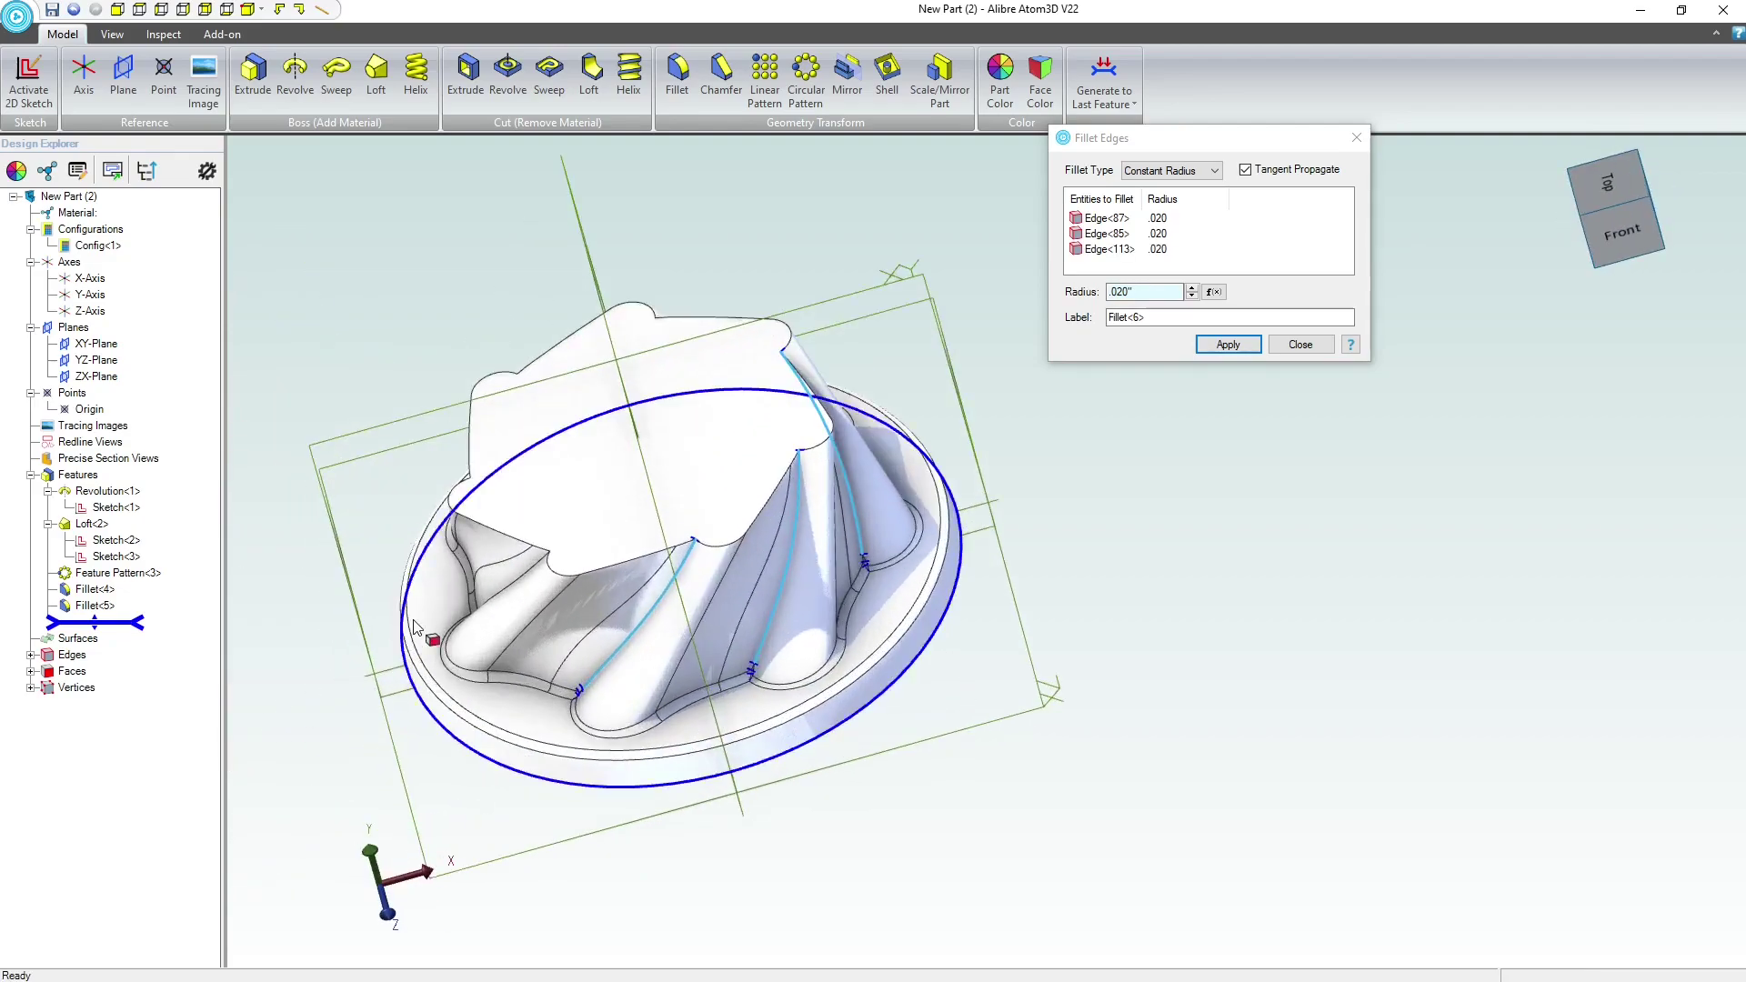
scroll(600, 600, up, 3)
middle_drag(577, 570, 592, 582)
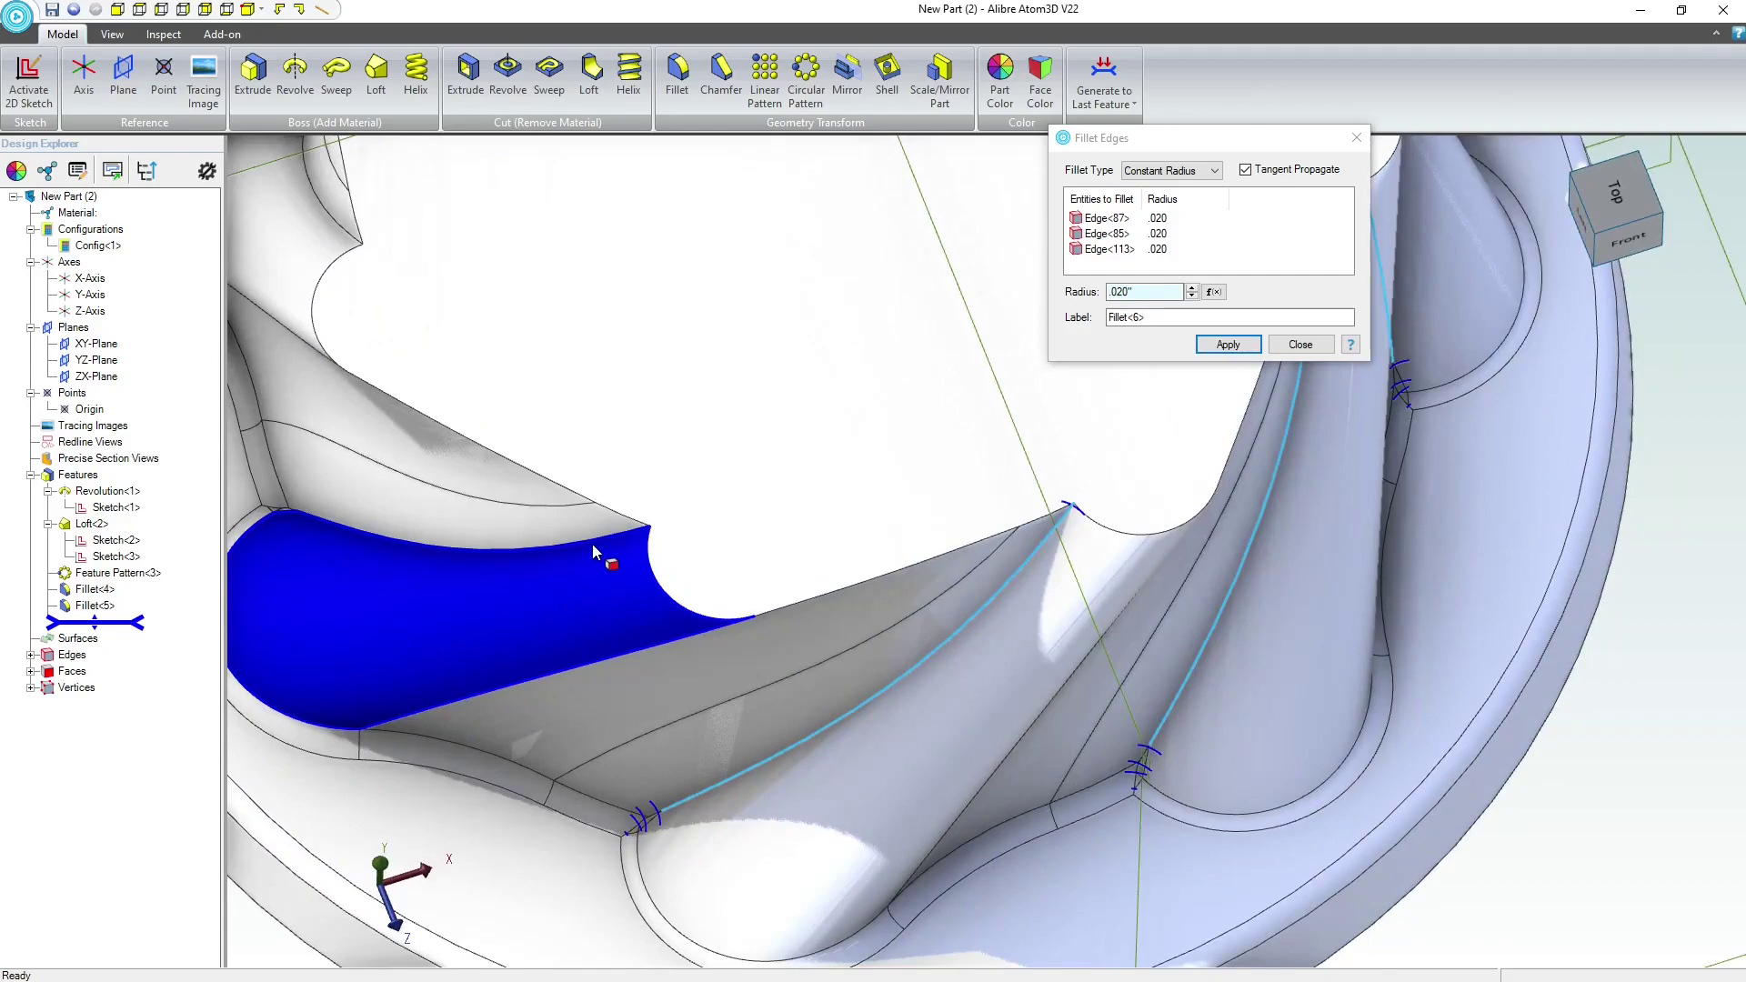
click(592, 540)
scroll(594, 564, down, 3)
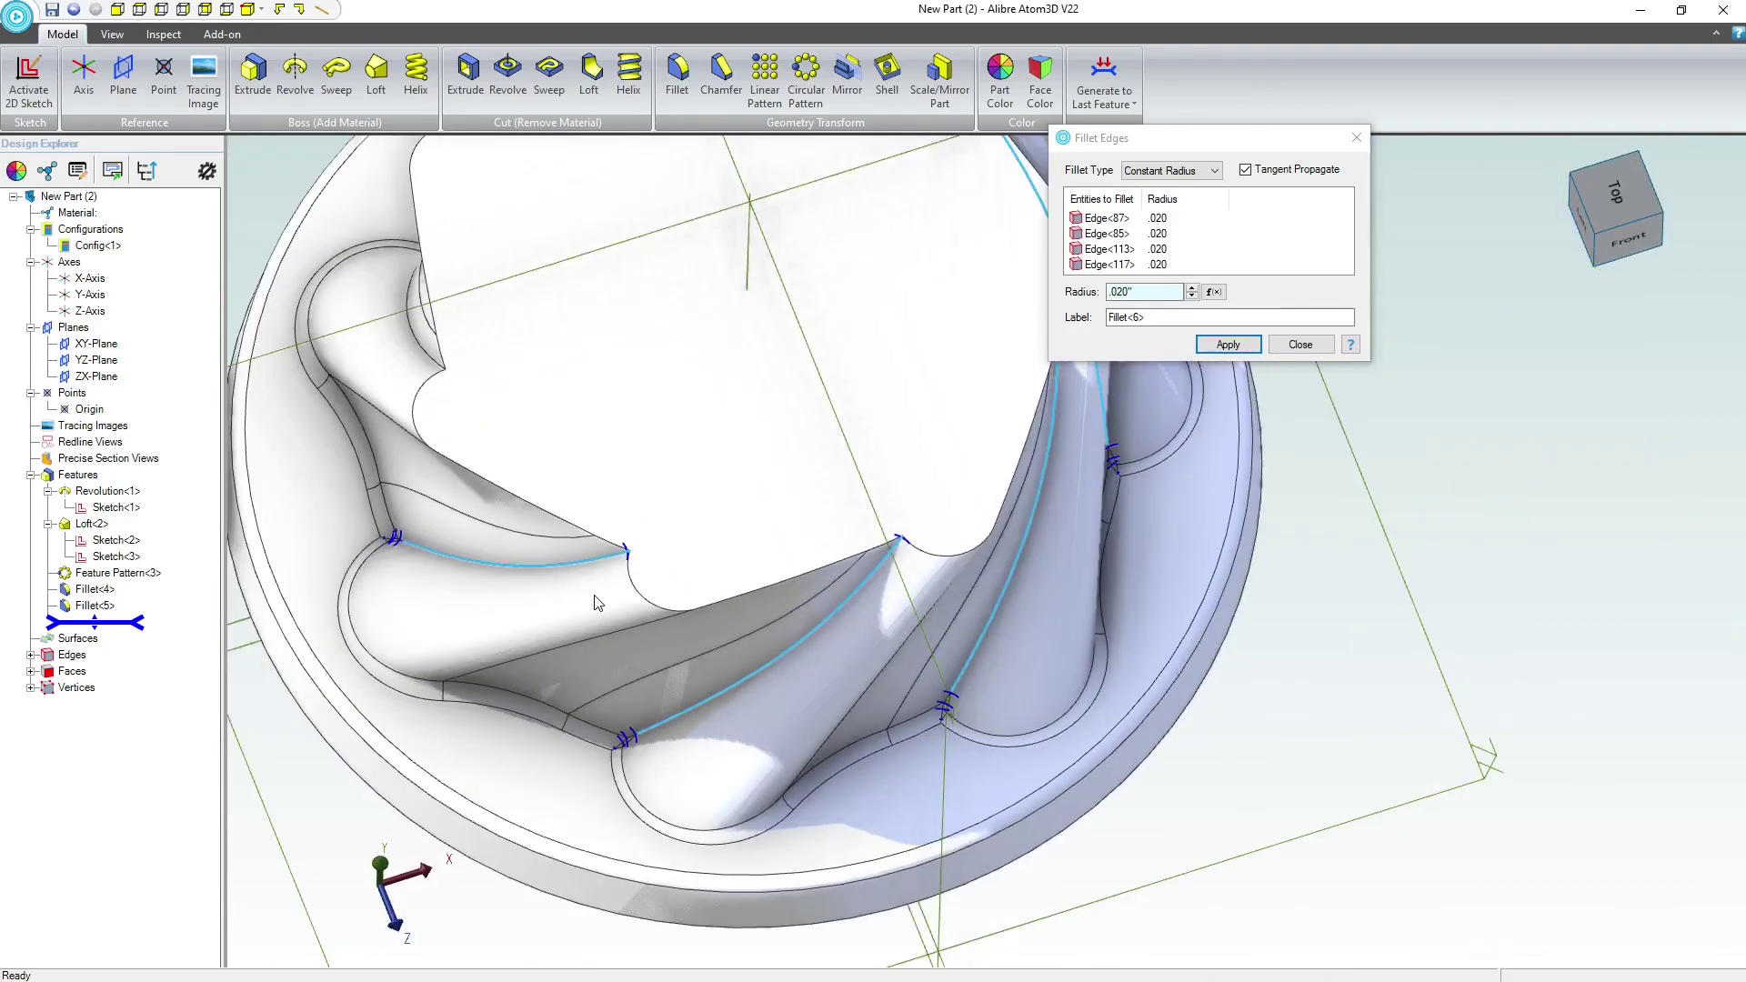
click(408, 334)
scroll(449, 534, down, 3)
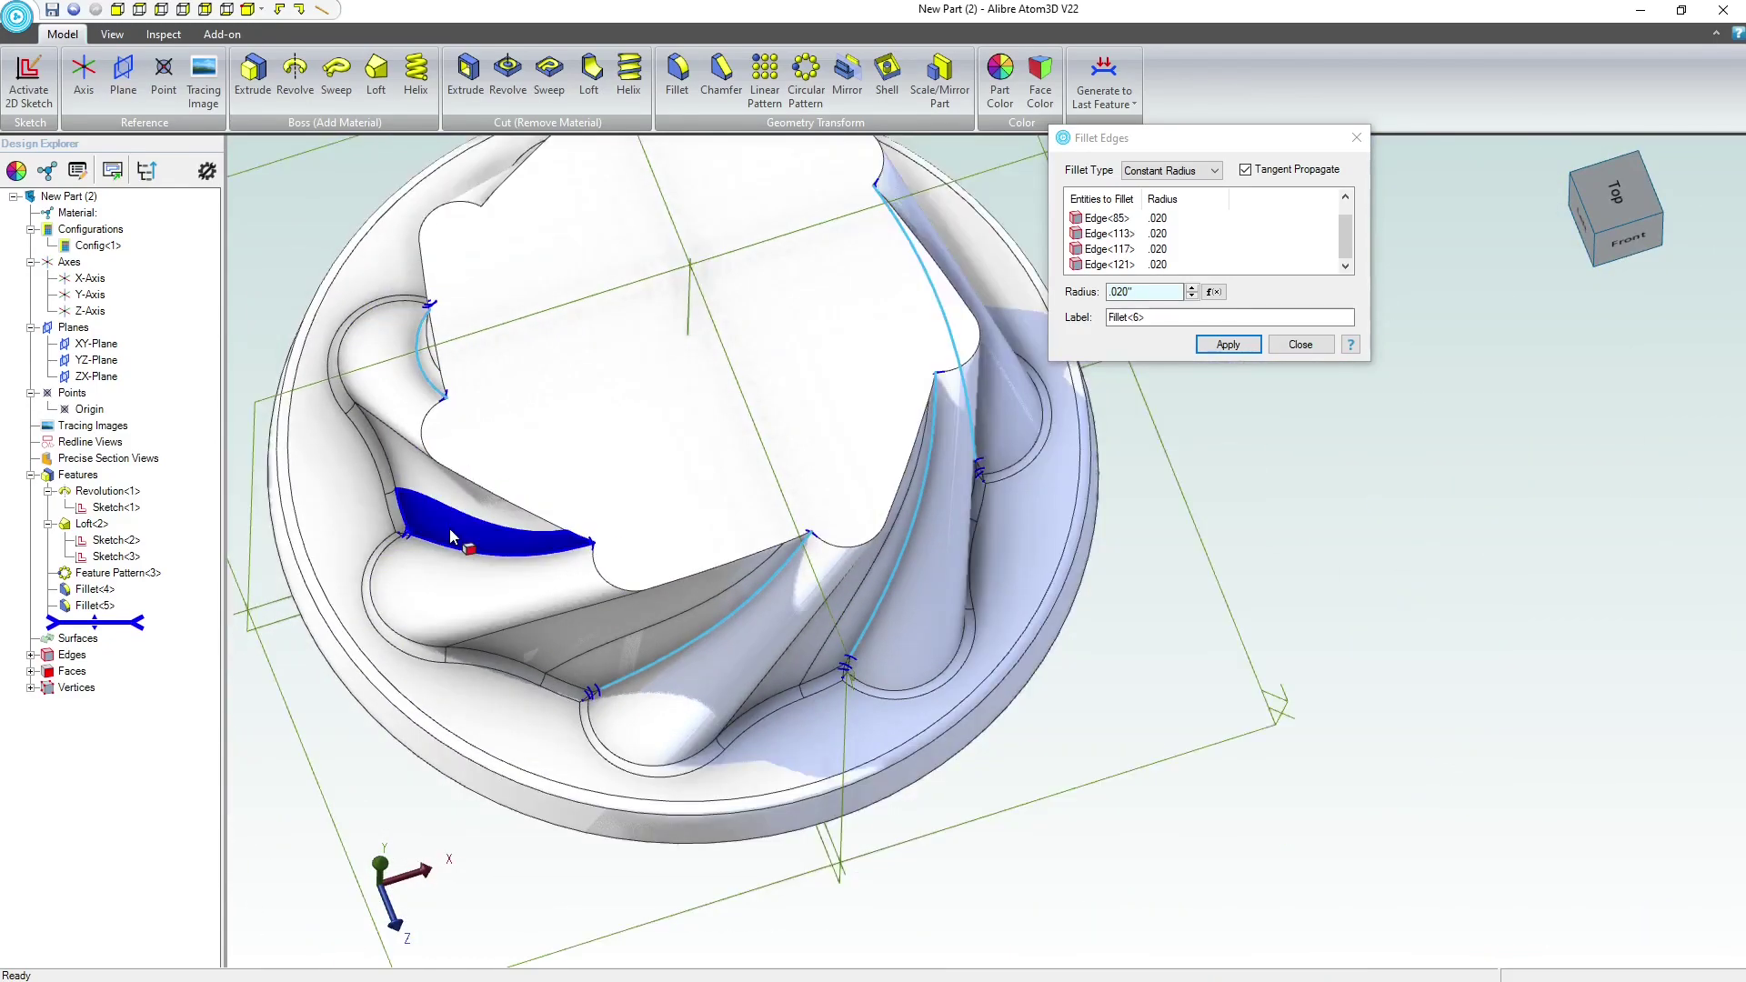
- Add the matching side edges of the last two ribs and apply the .020 in fillet
scroll(483, 315, up, 3)
mouse_move(483, 316)
middle_down()
mouse_move(477, 336)
mouse_move(485, 320)
middle_up()
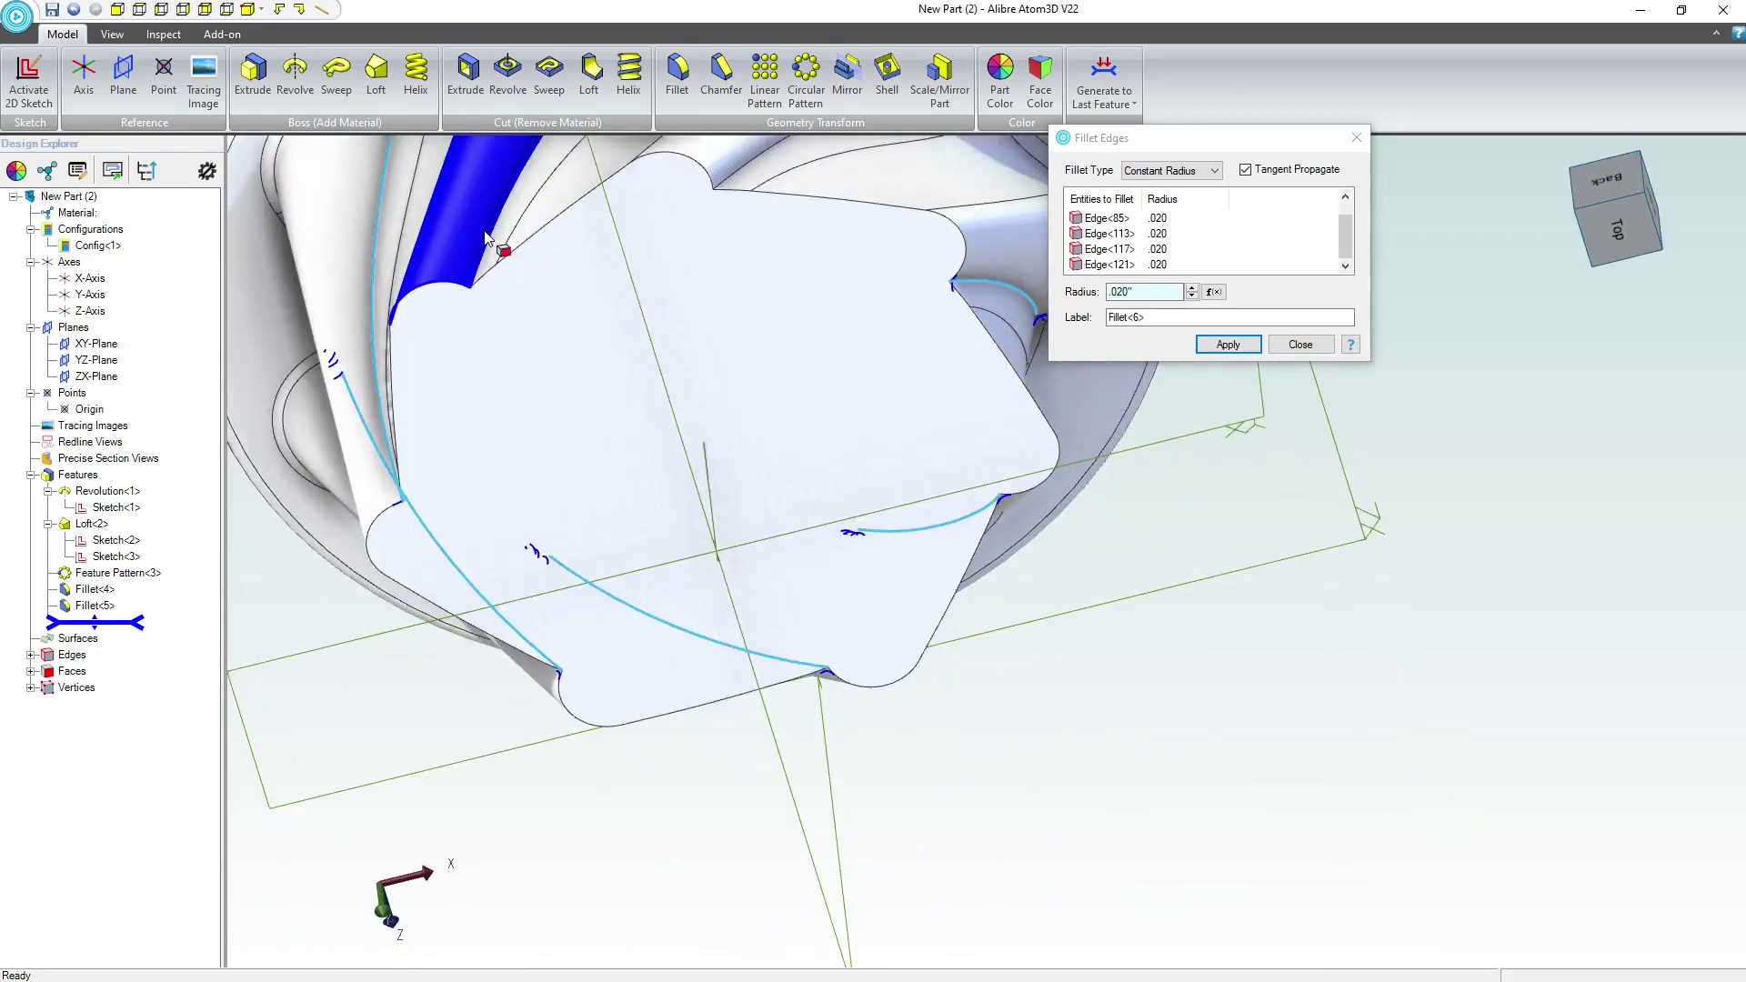
click(489, 250)
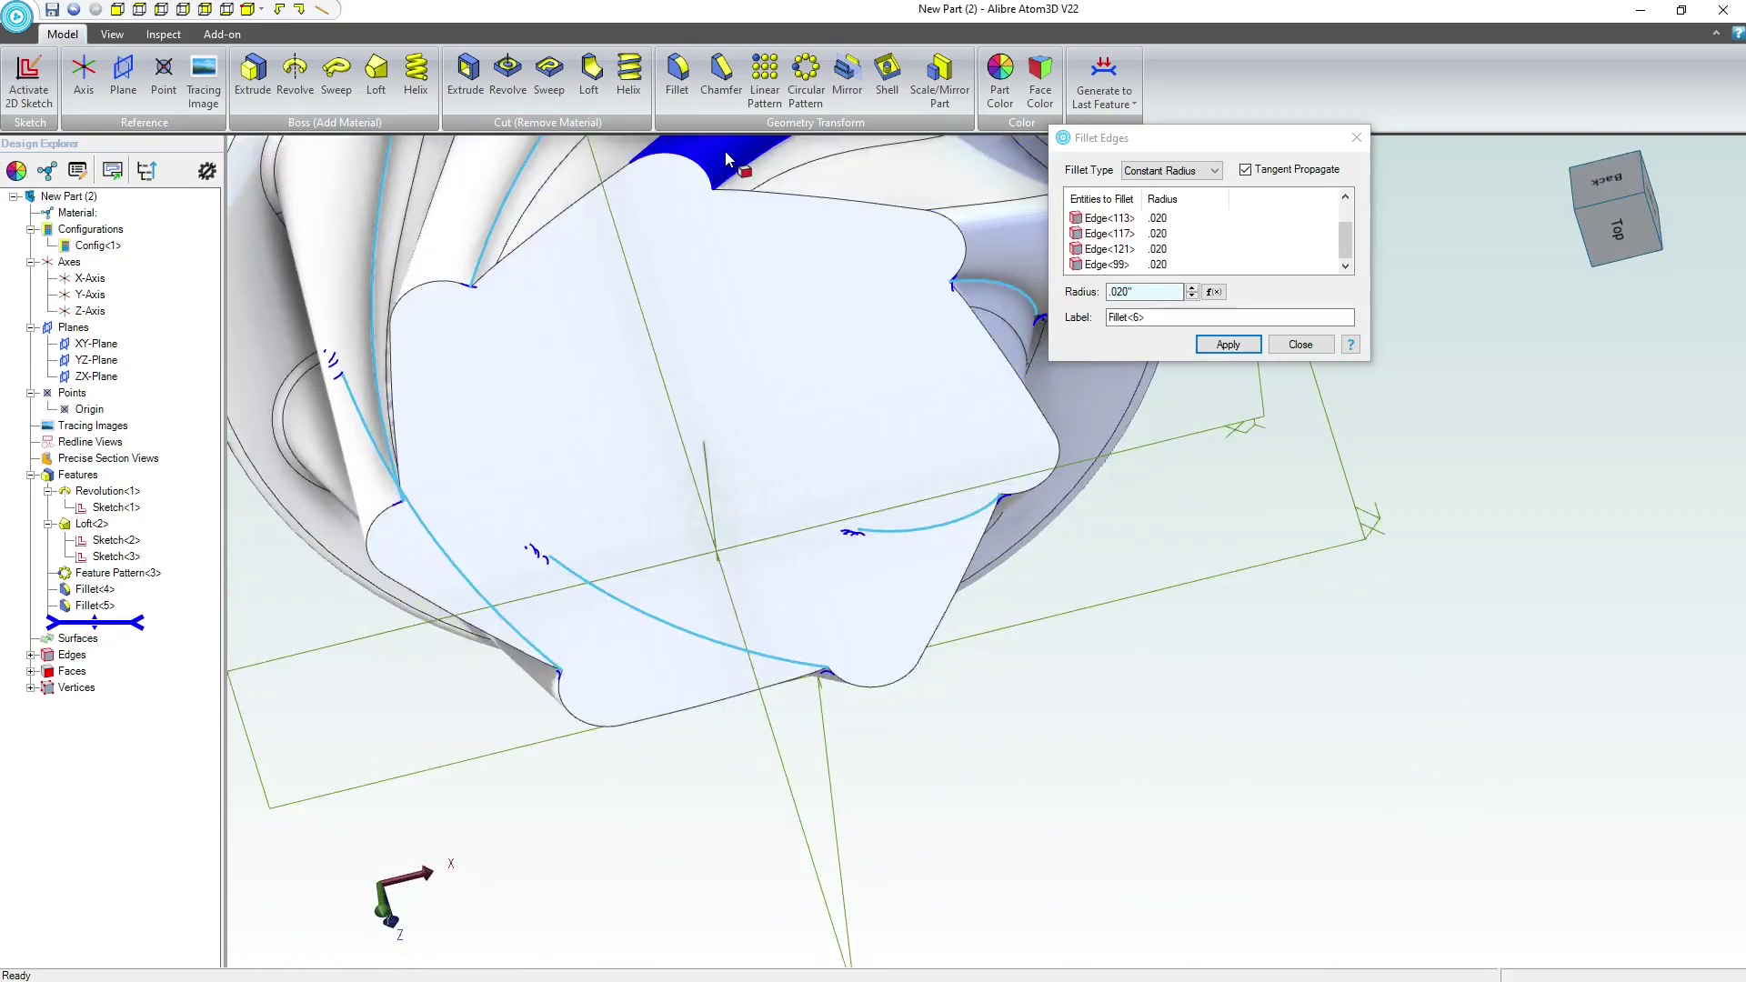
click(744, 161)
scroll(895, 319, down, 5)
middle_drag(860, 353, 866, 474)
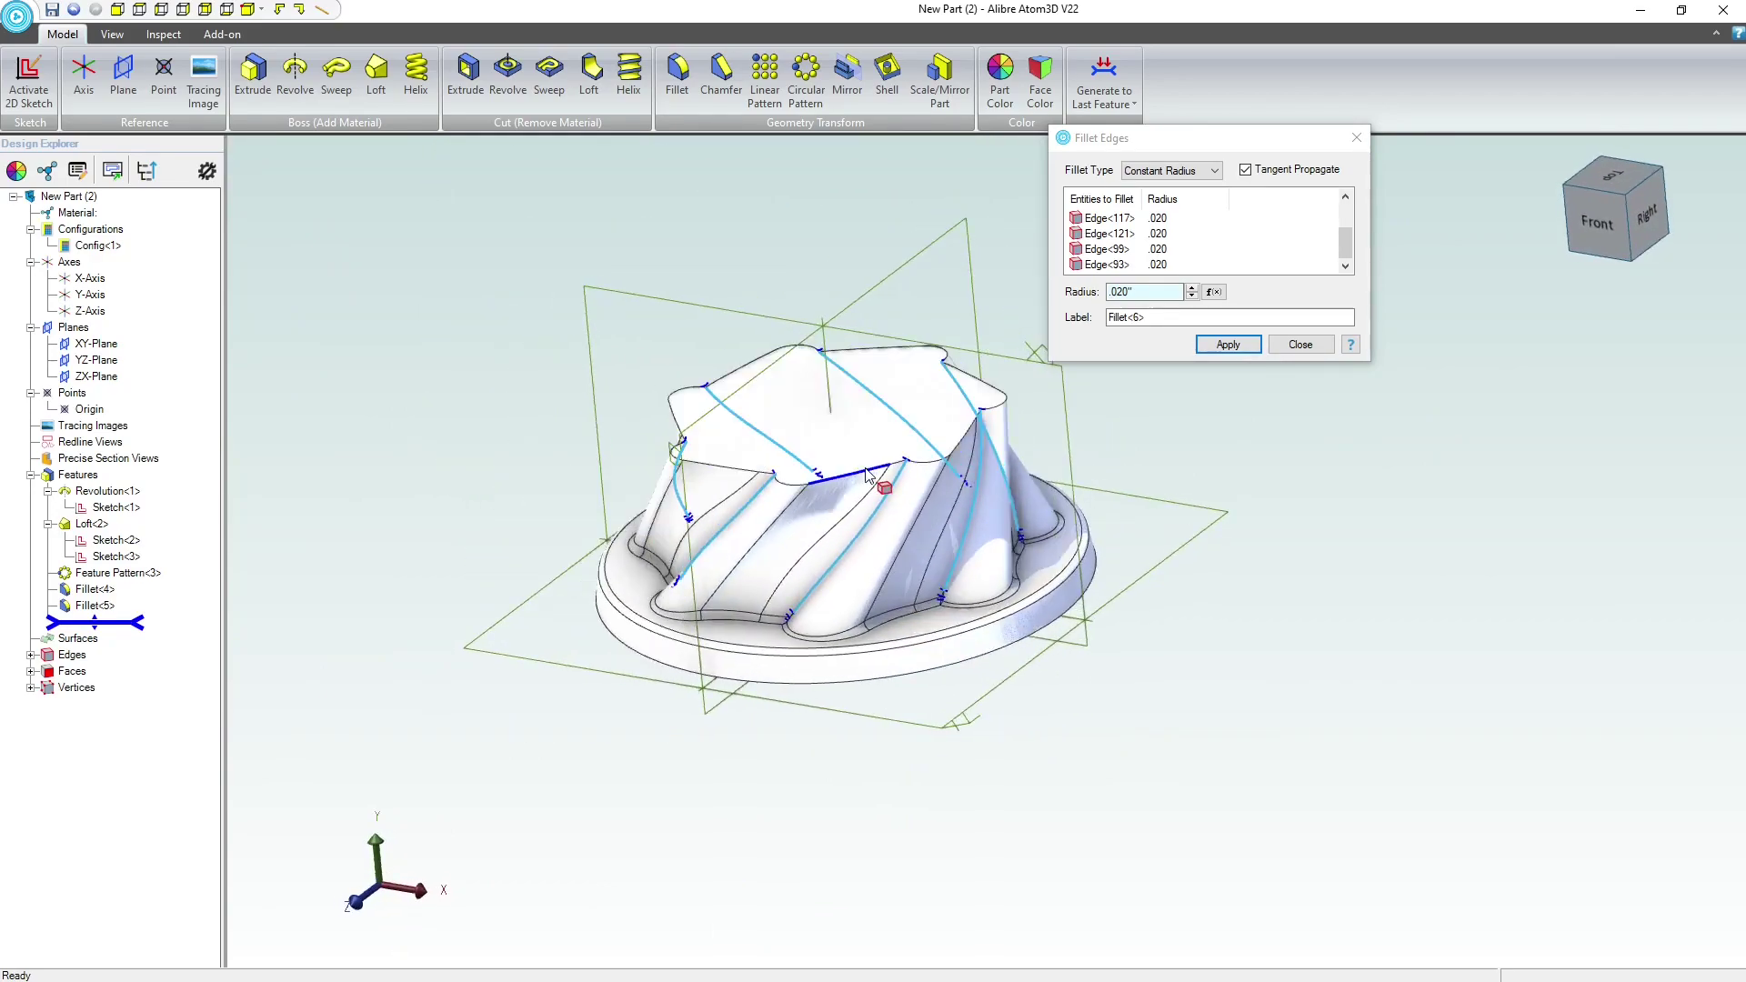
scroll(867, 473, up, 3)
scroll(867, 474, up, 2)
click(1229, 344)
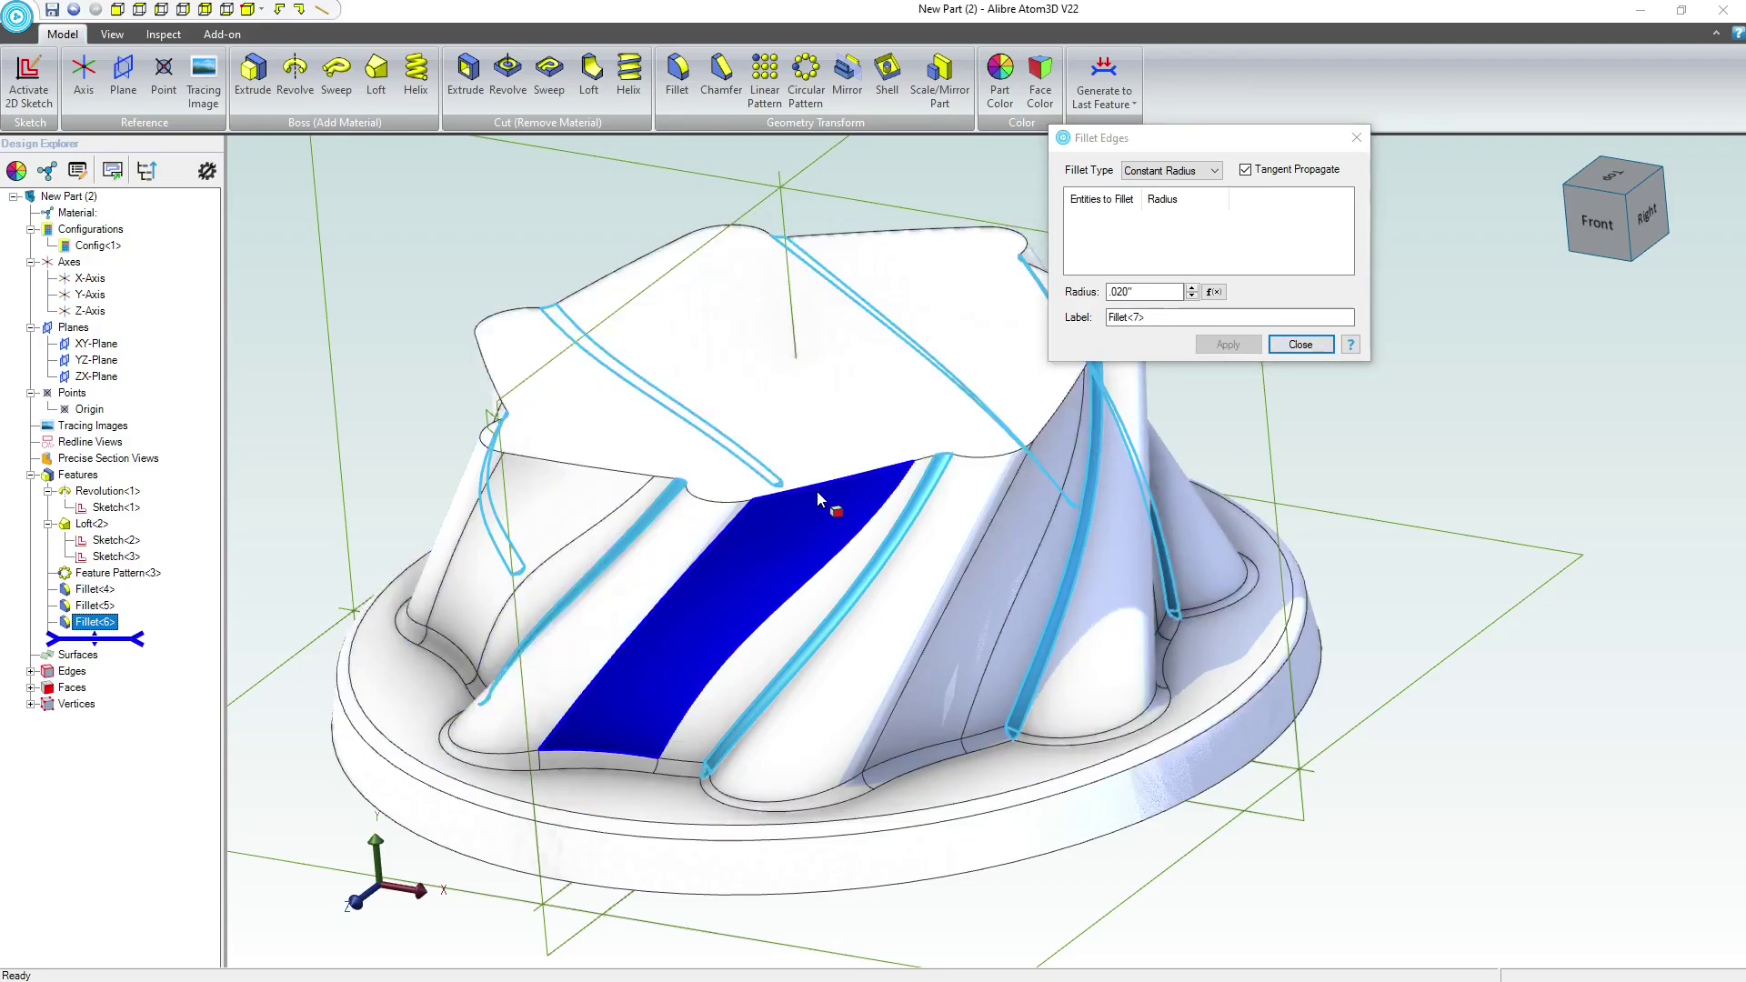
- Fillet all edges of the knob's flat top face with a constant radius of .04 in and end the Fillet command
click(1147, 293)
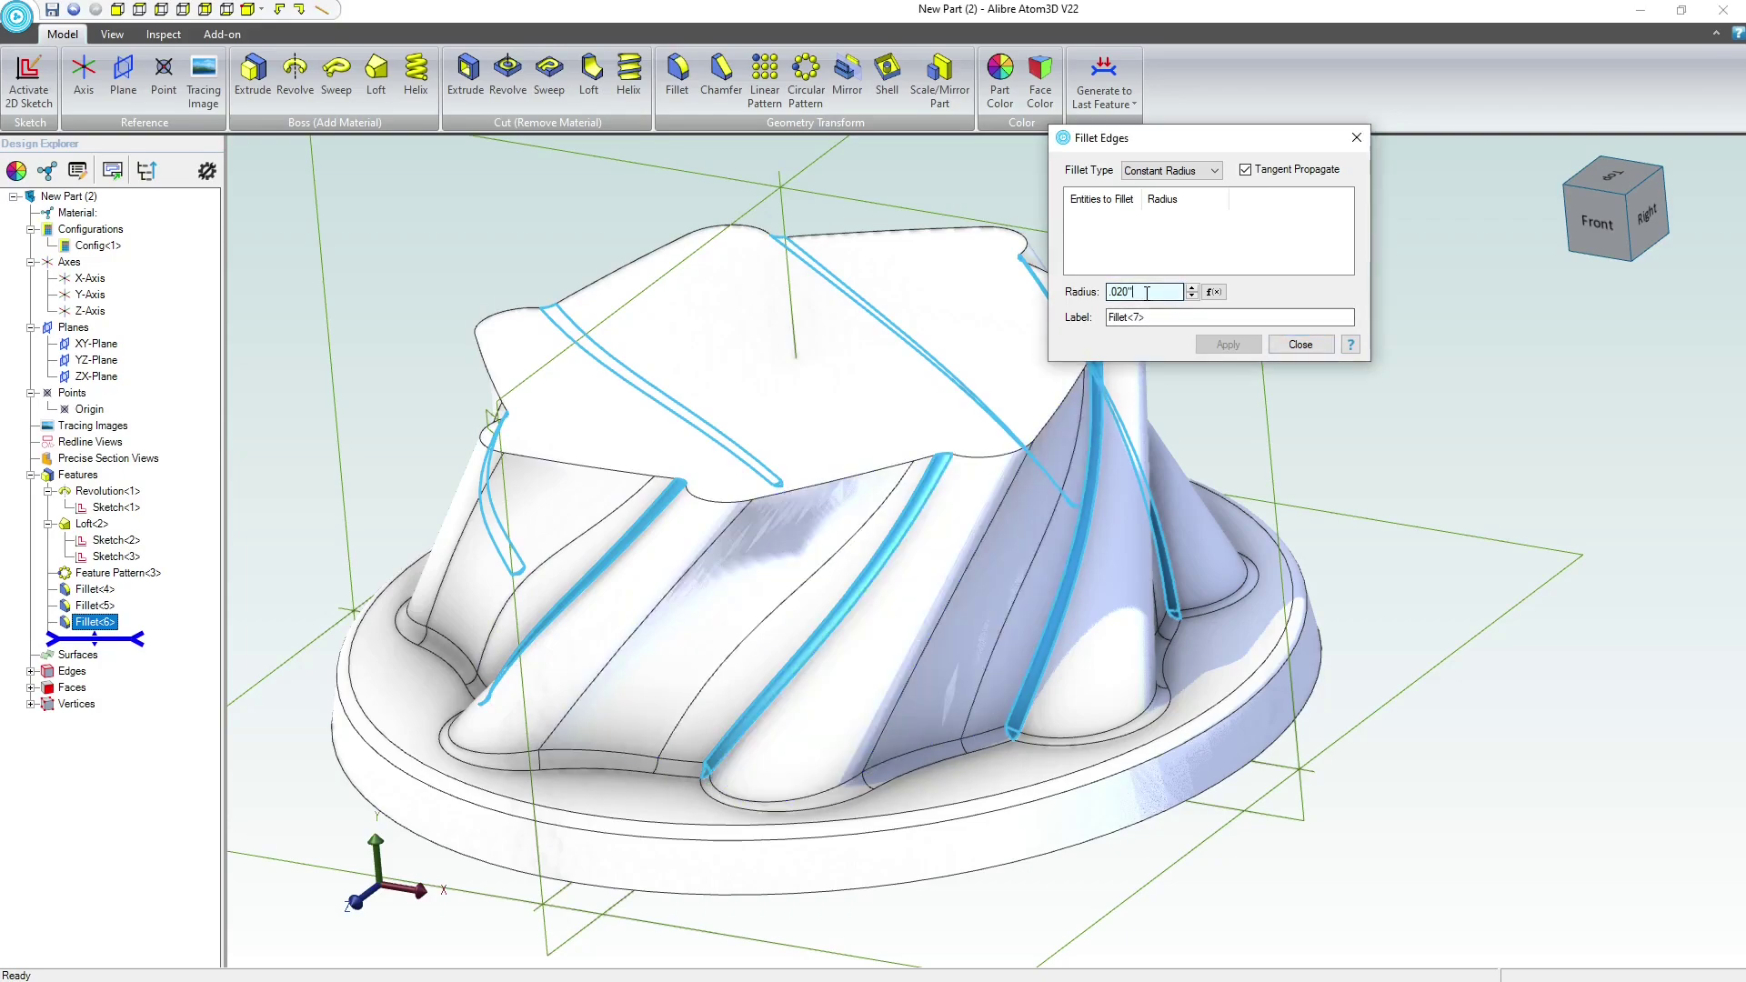
click(881, 394)
click(1164, 291)
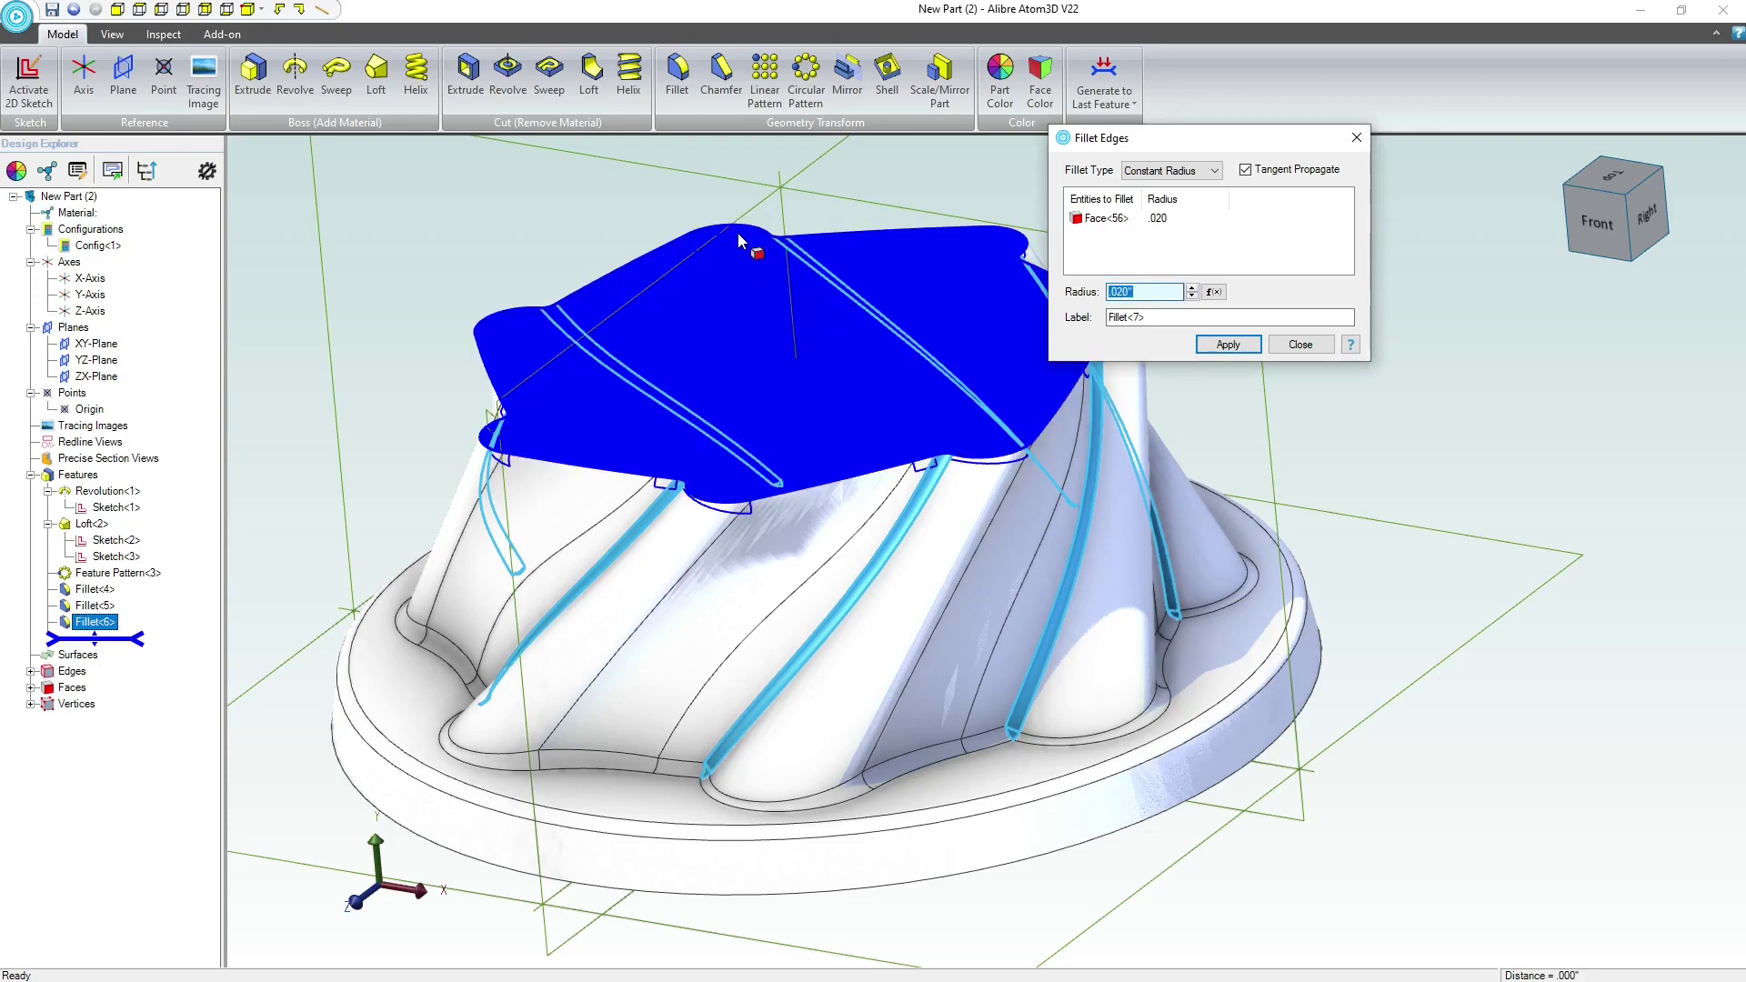
text(.04)
key(Return)
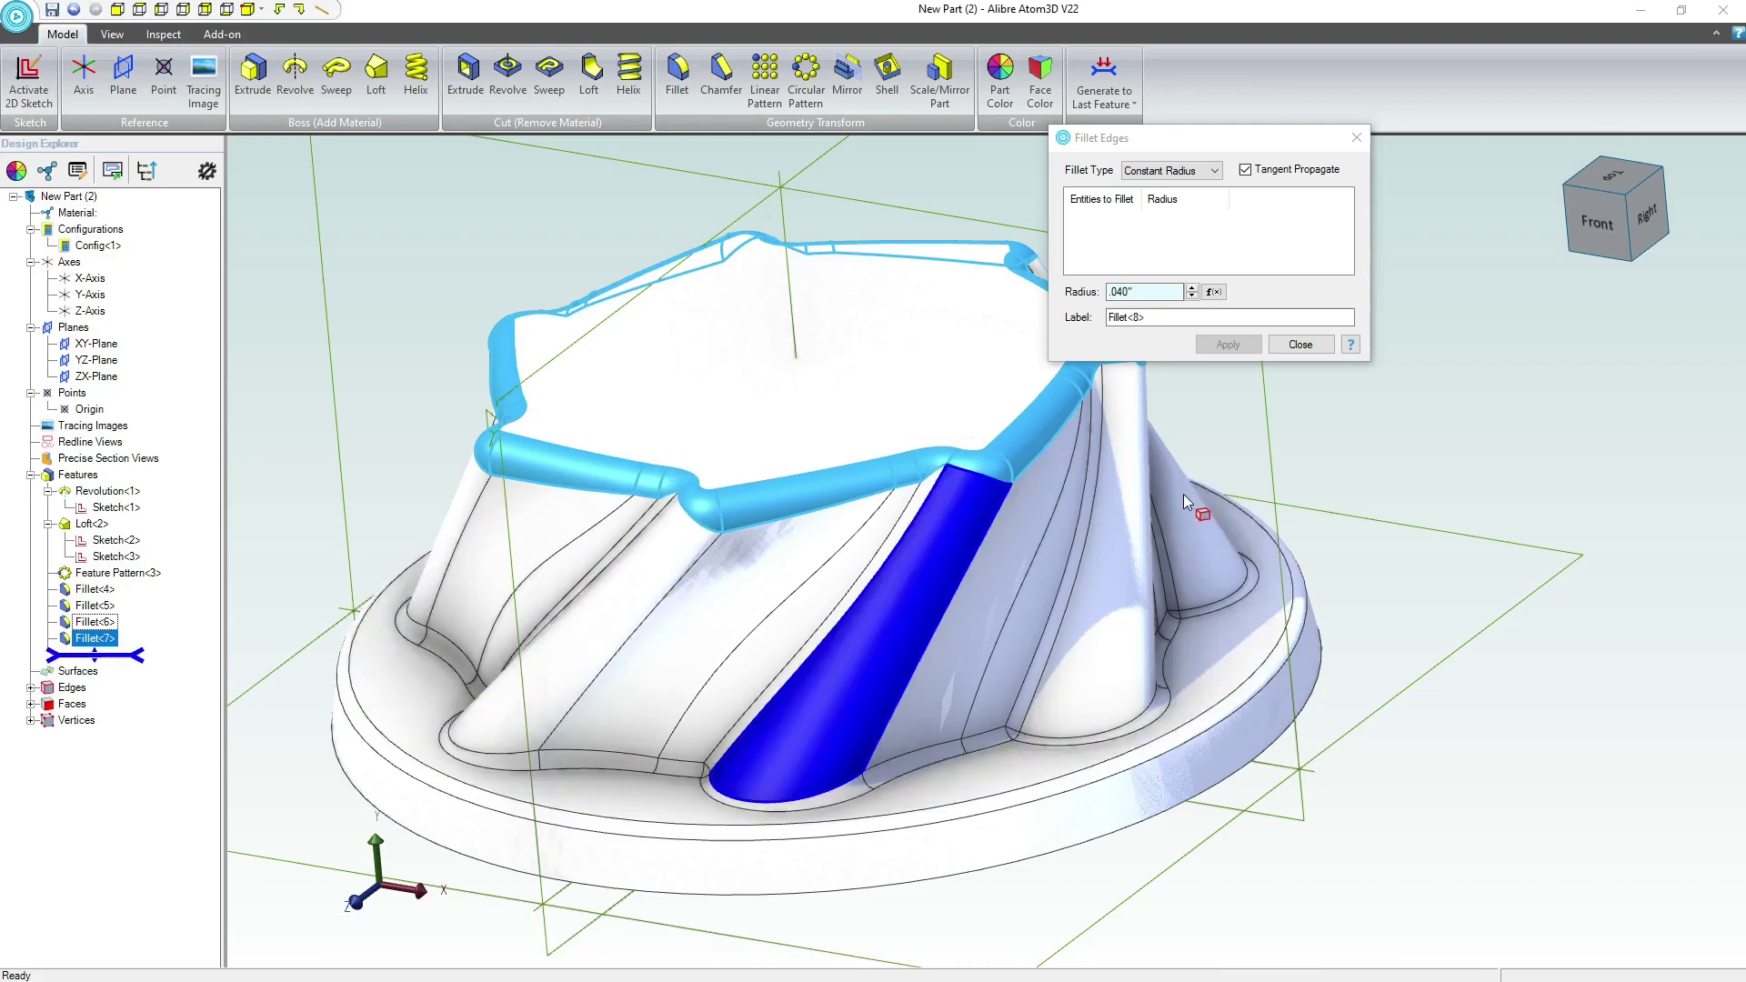
click(1300, 346)
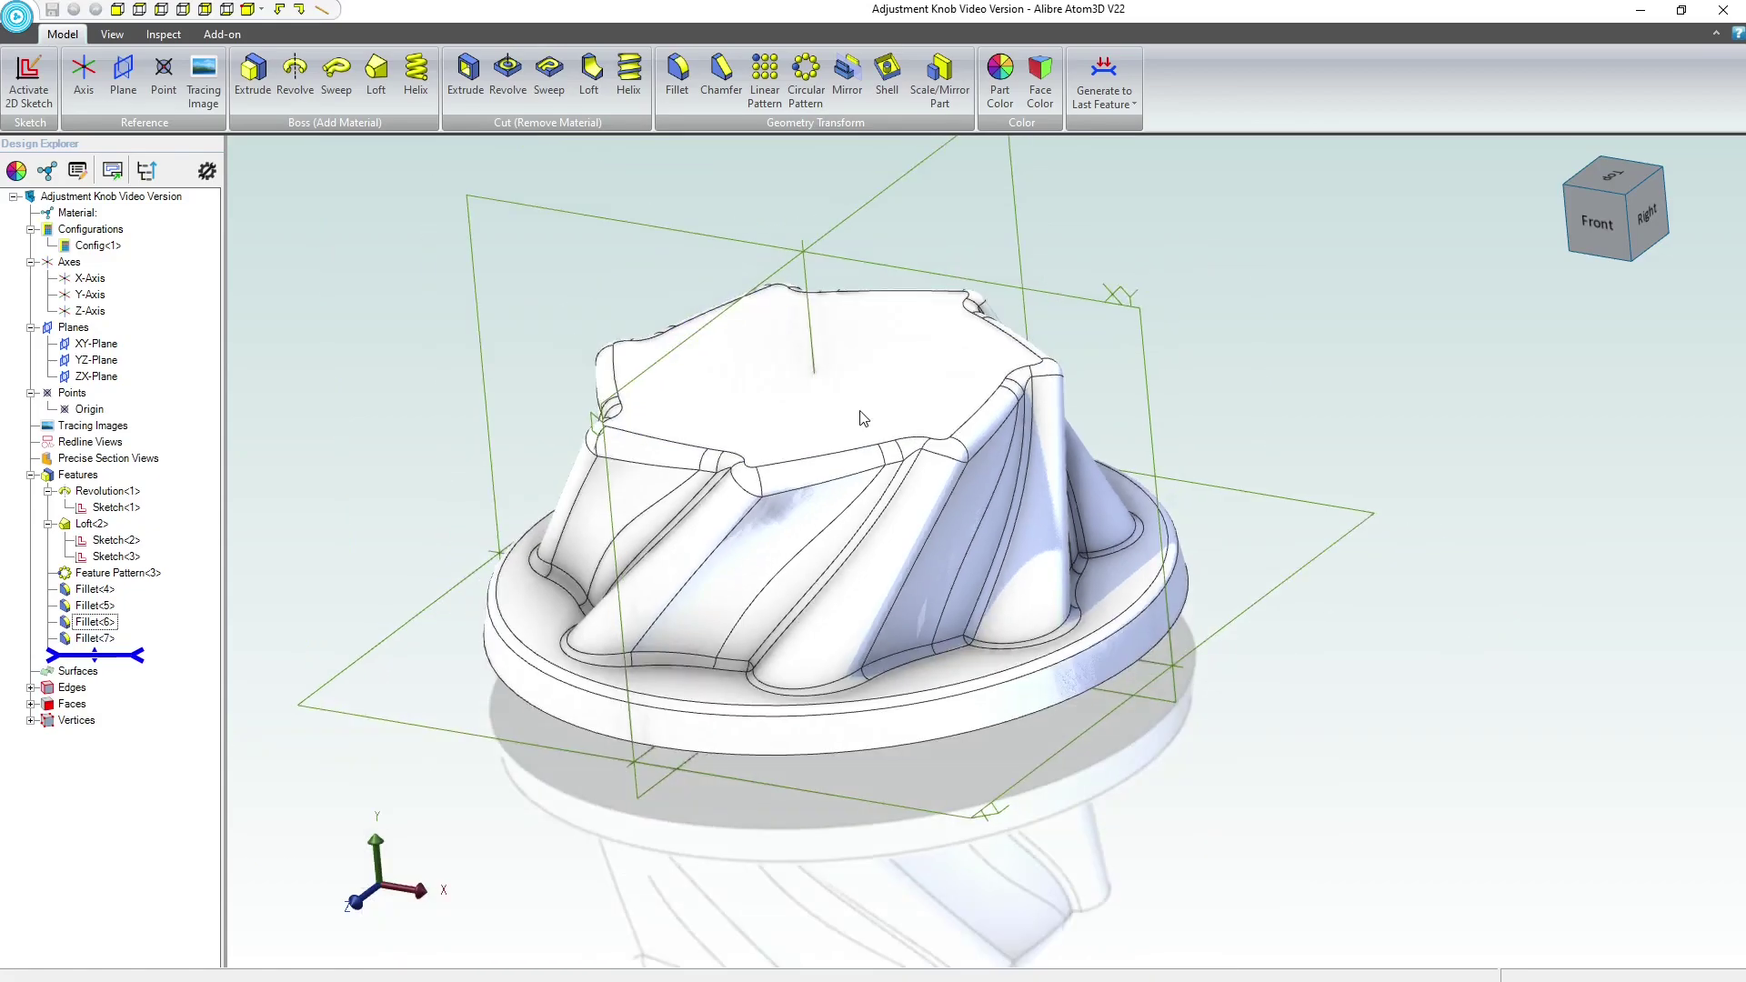
middle_drag(1062, 341, 830, 354)
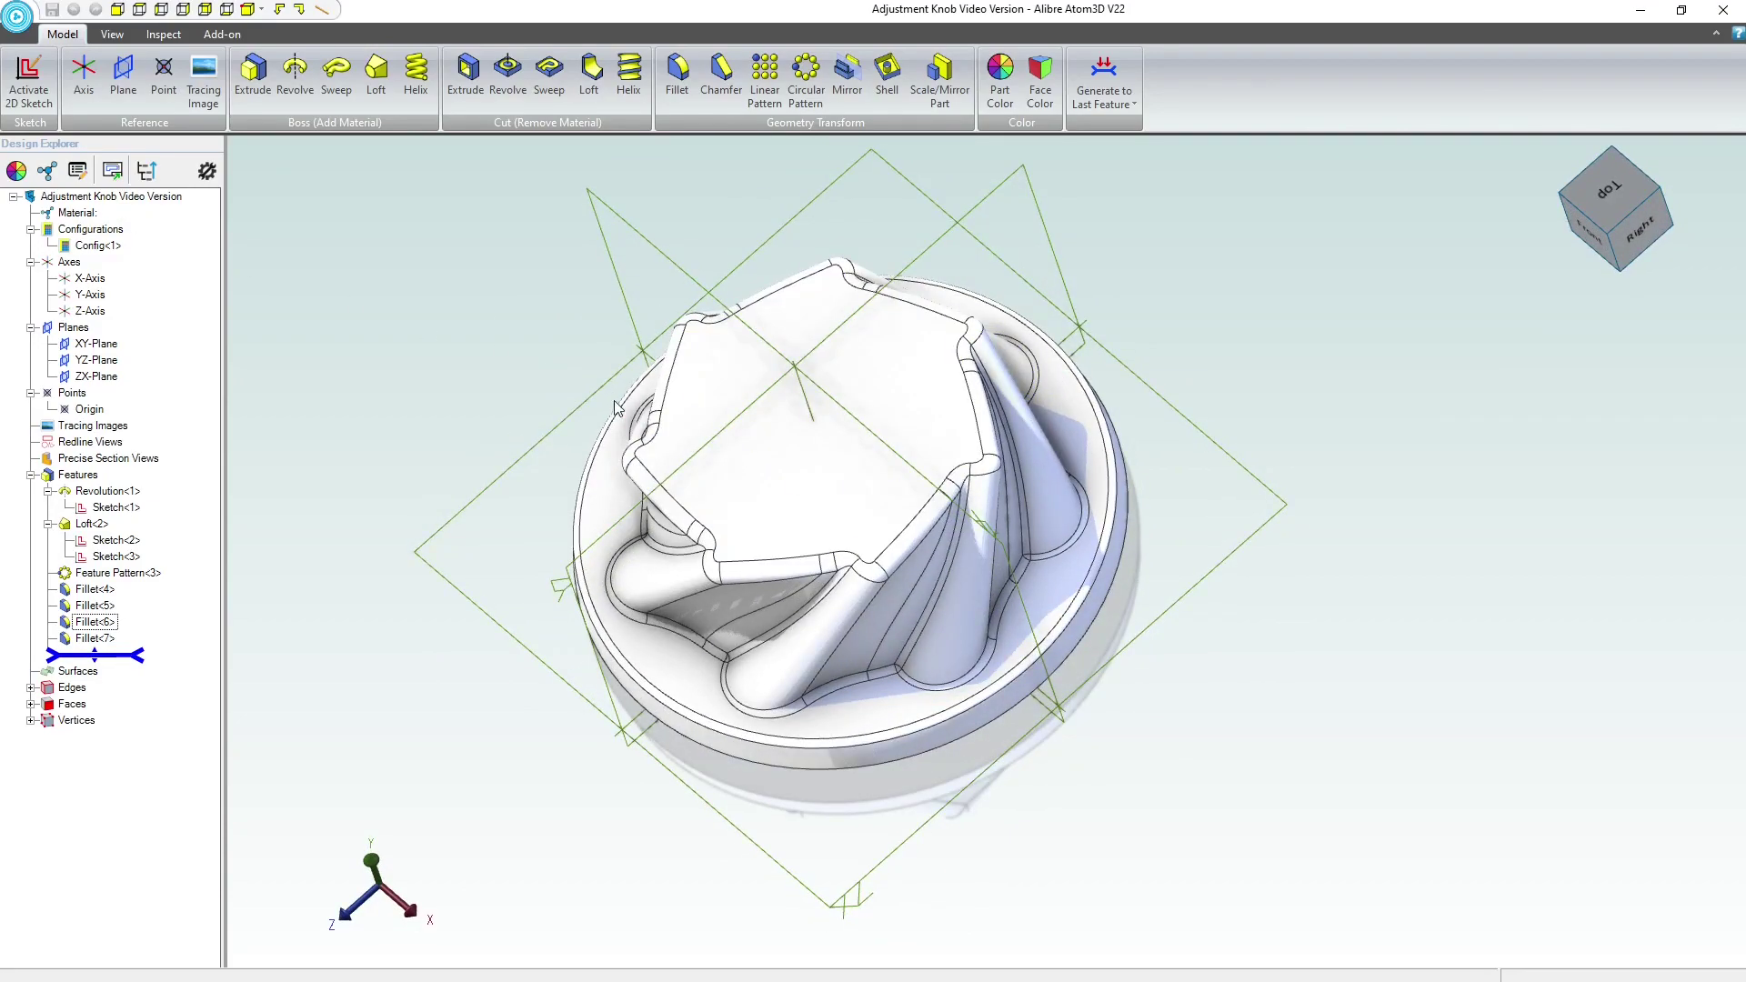
click(886, 465)
mouse_move(886, 465)
middle_down()
mouse_move(889, 483)
mouse_move(880, 448)
middle_up()
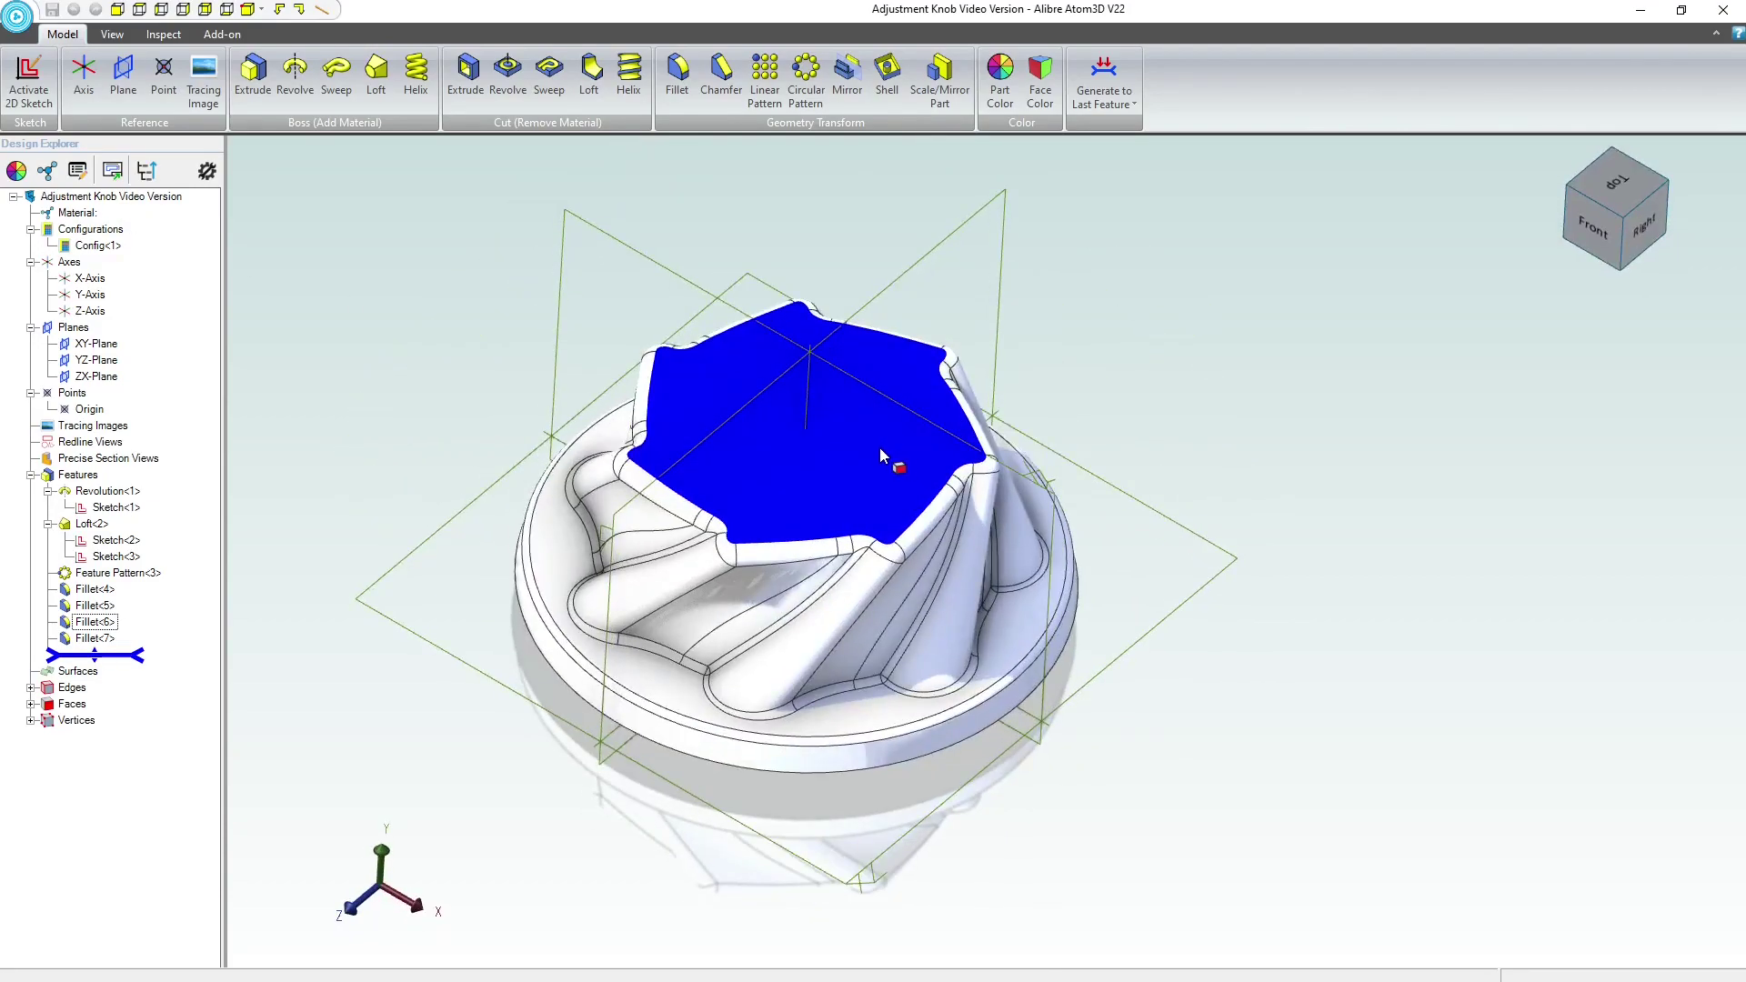
click(296, 241)
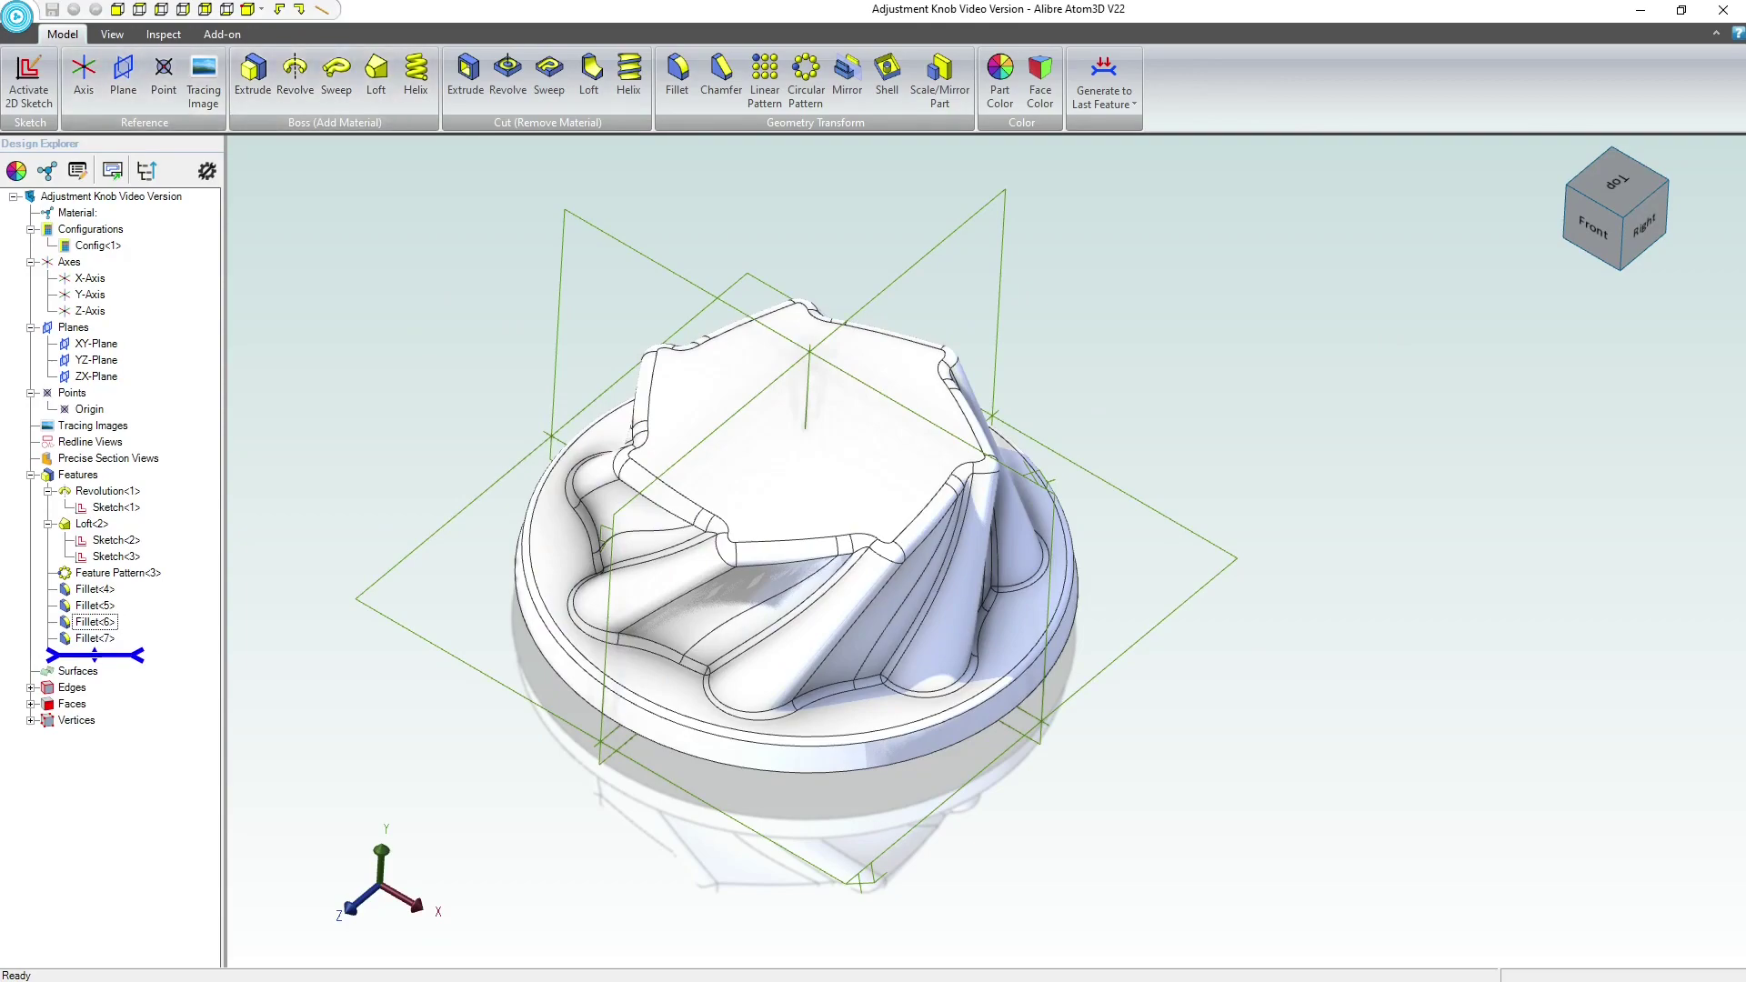
- Leave the knob part and insert three copies of Adjustment Knob Video Version beside the guitar body in the Assy assembly
click(1725, 13)
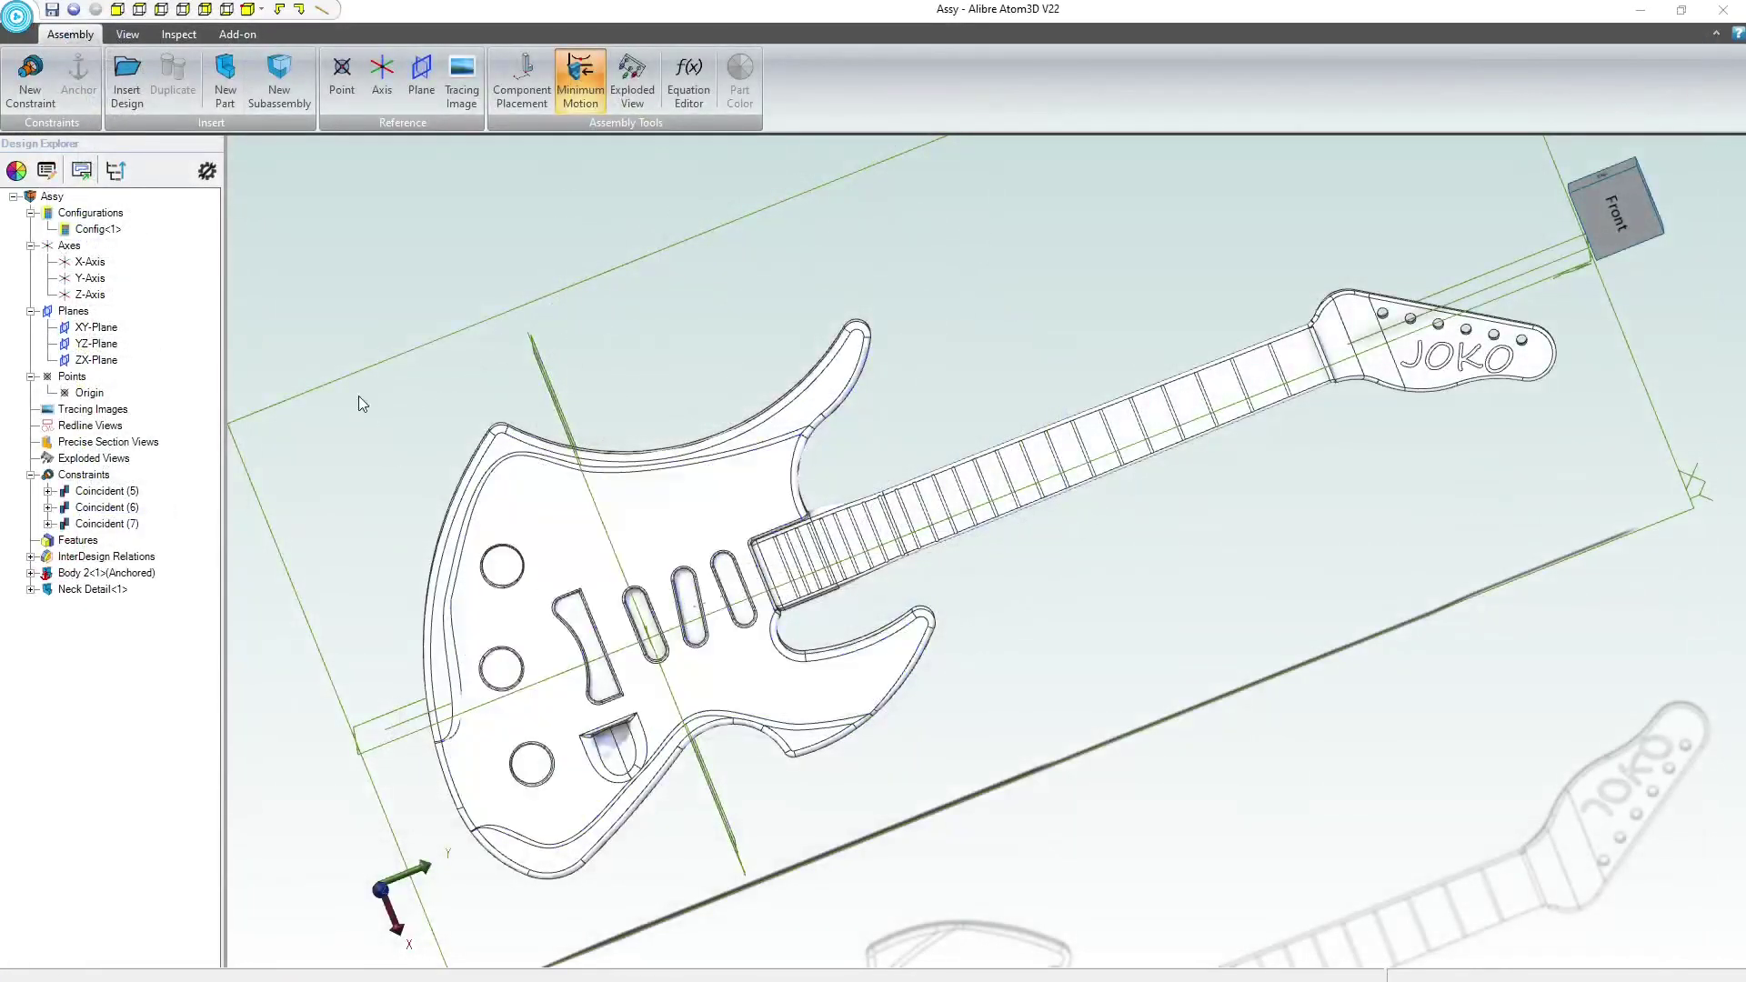
click(31, 72)
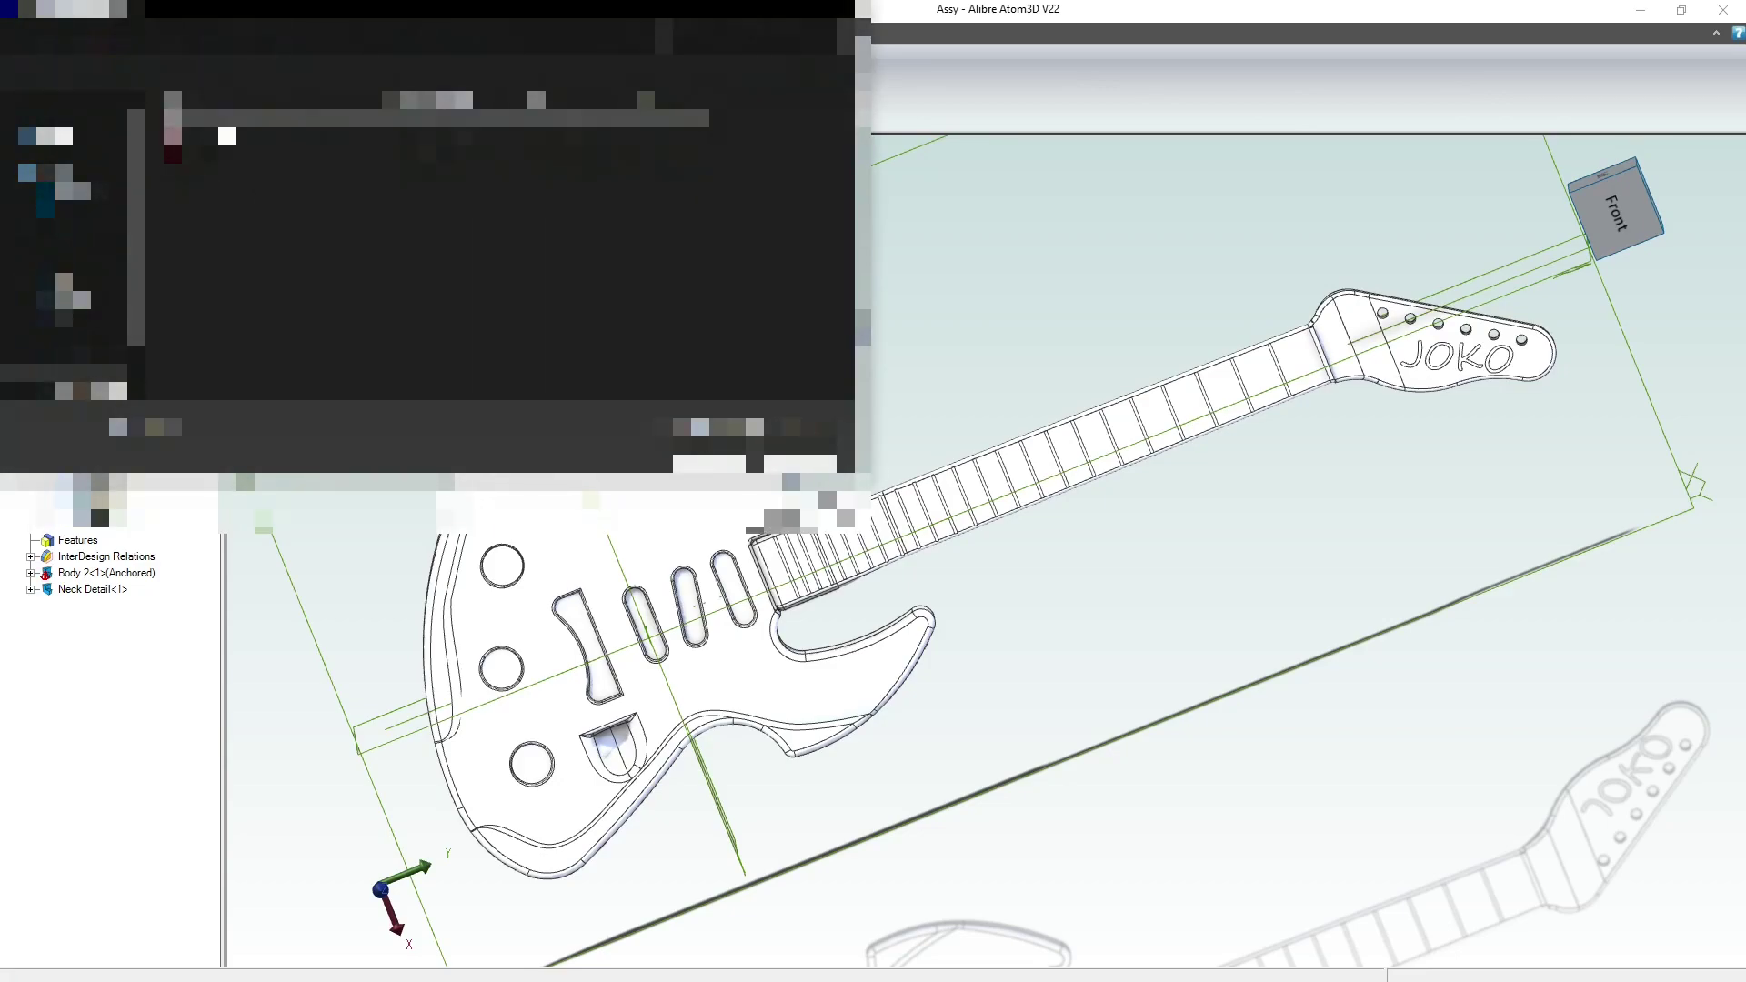
double_click(223, 127)
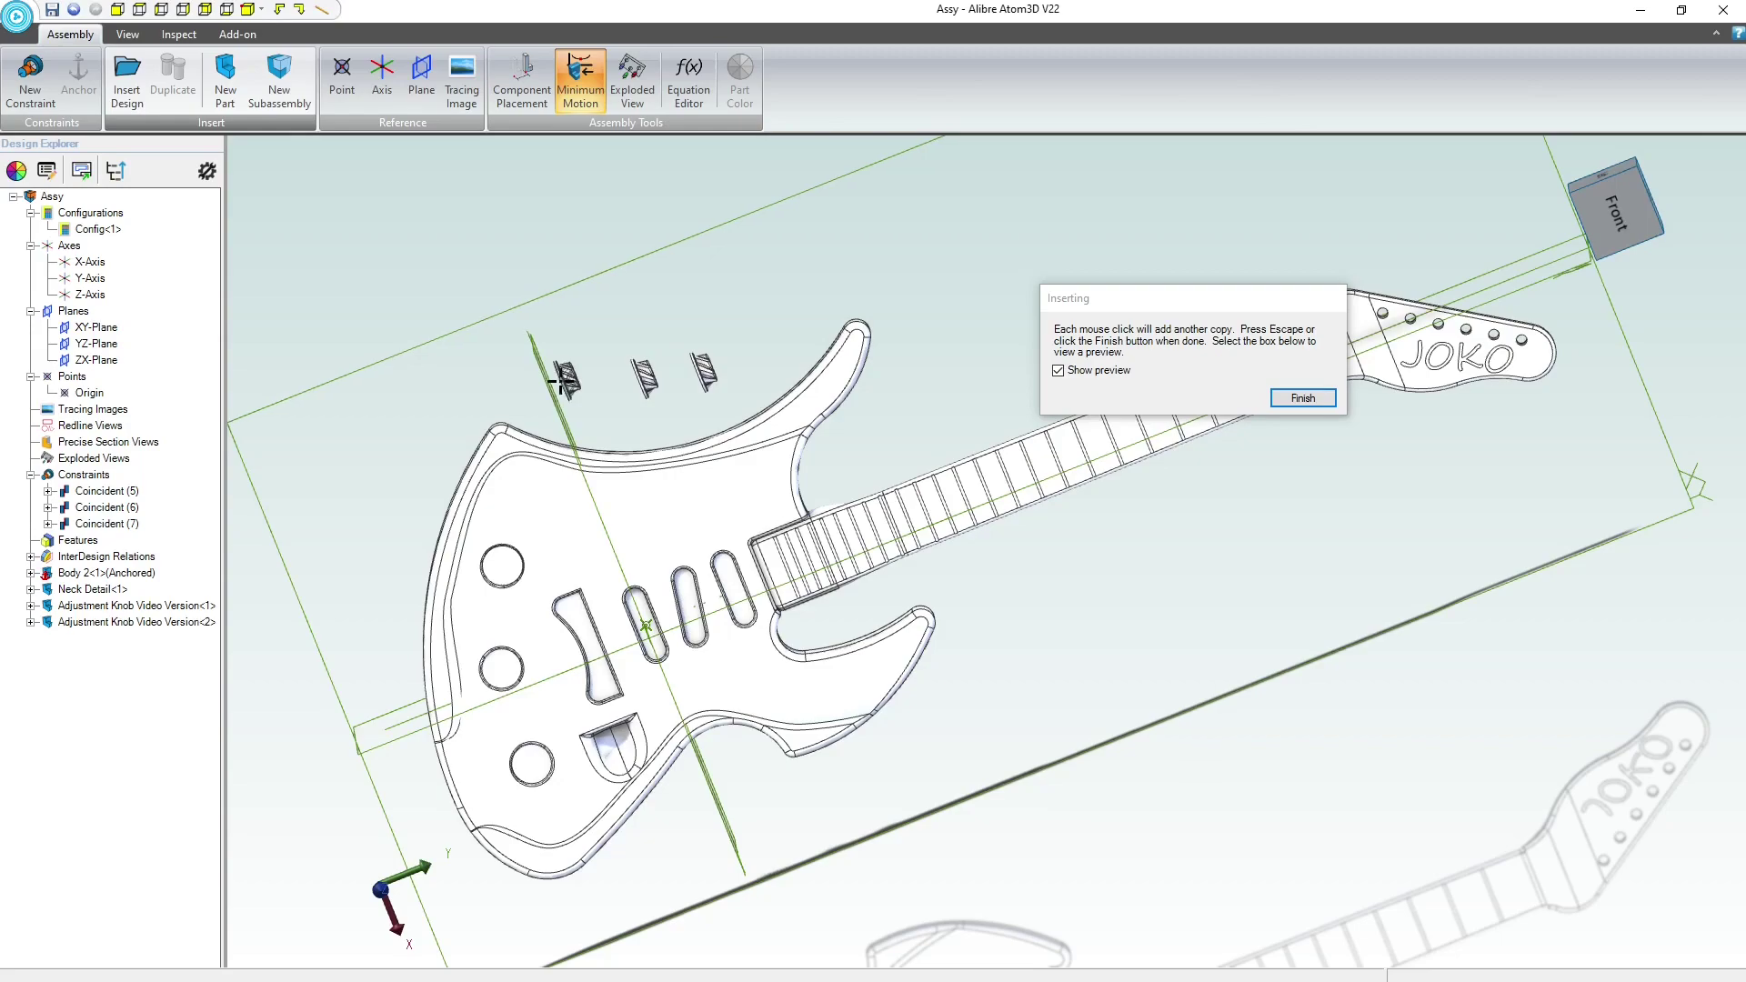
click(1302, 400)
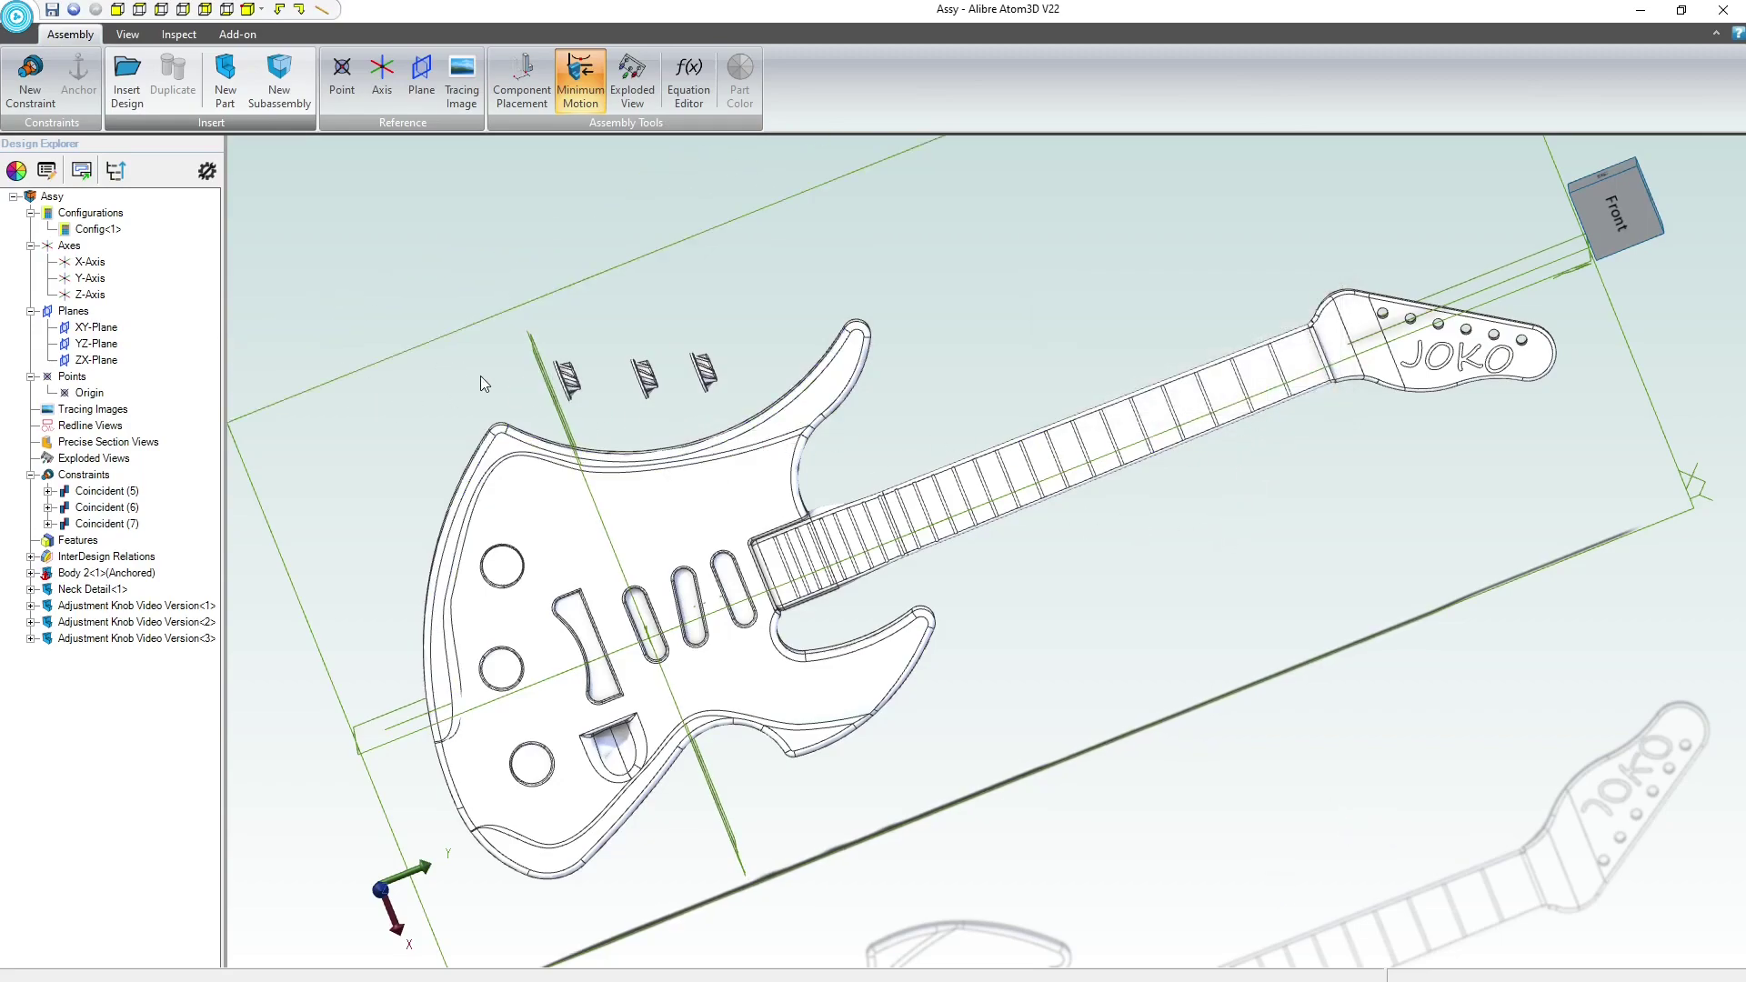
- Make the first knob's flat base coincident with the floor of the uppermost round pocket in the guitar body, reversing the alignment
scroll(480, 386, down, 1)
scroll(506, 496, up, 3)
middle_drag(508, 496, 525, 497)
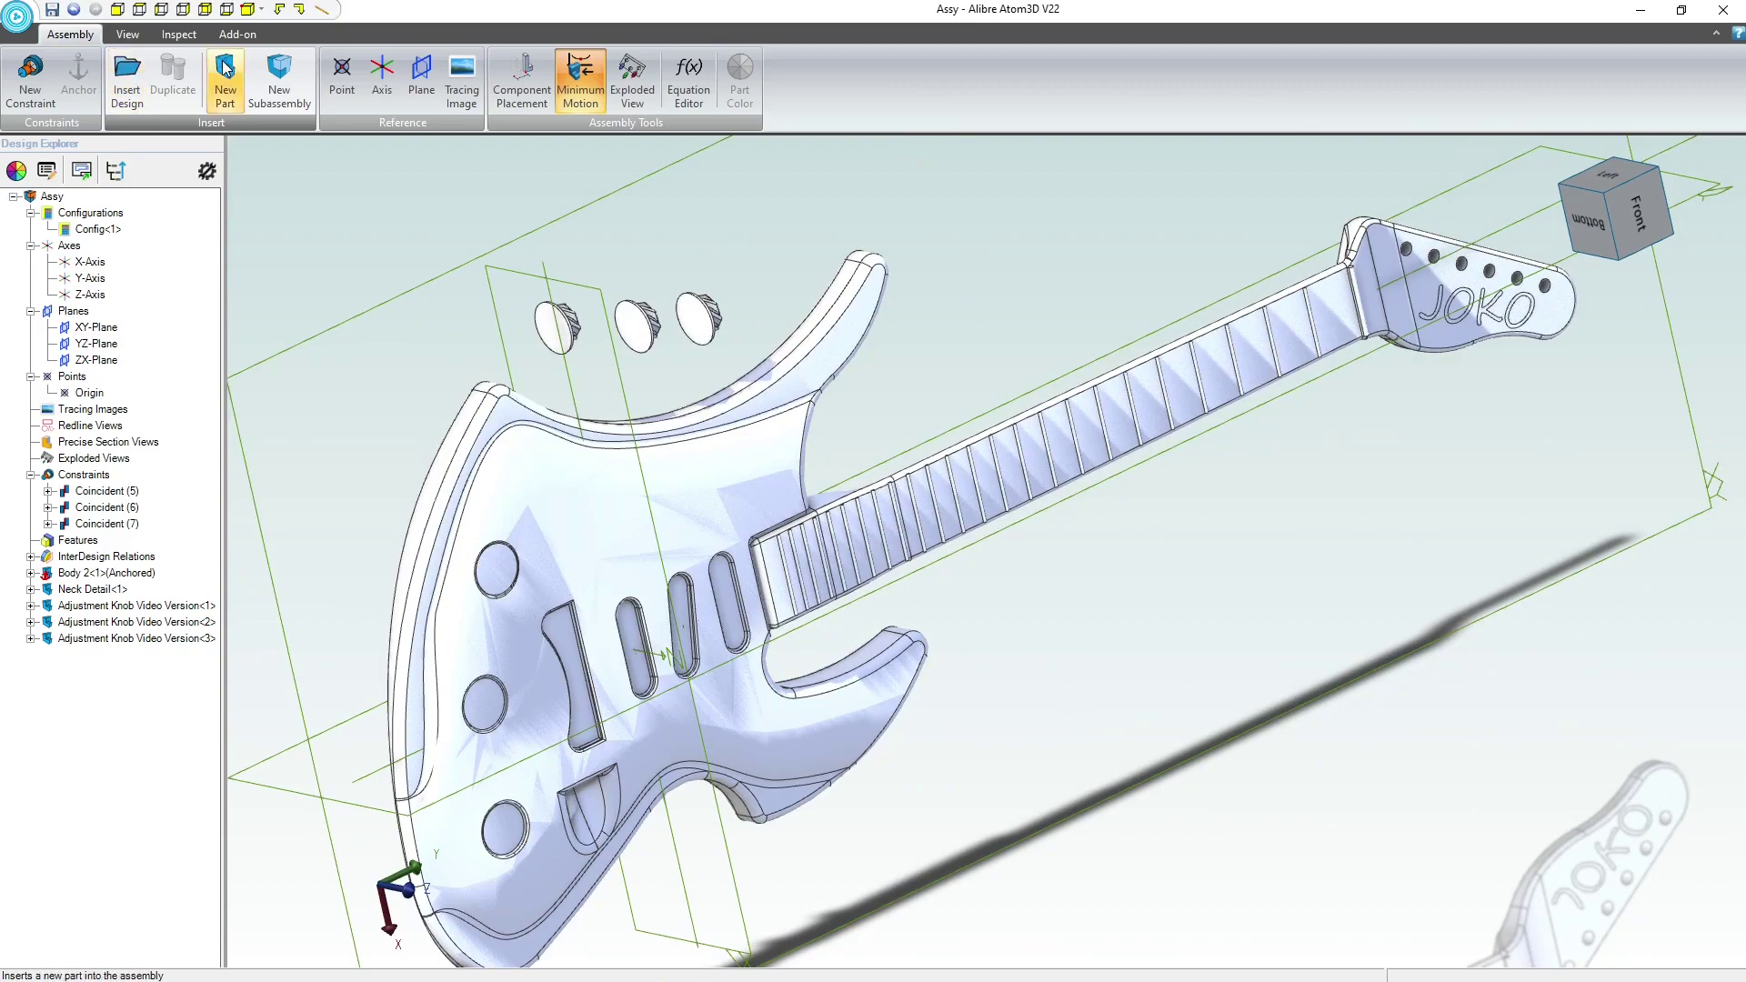
click(30, 73)
scroll(545, 570, up, 2)
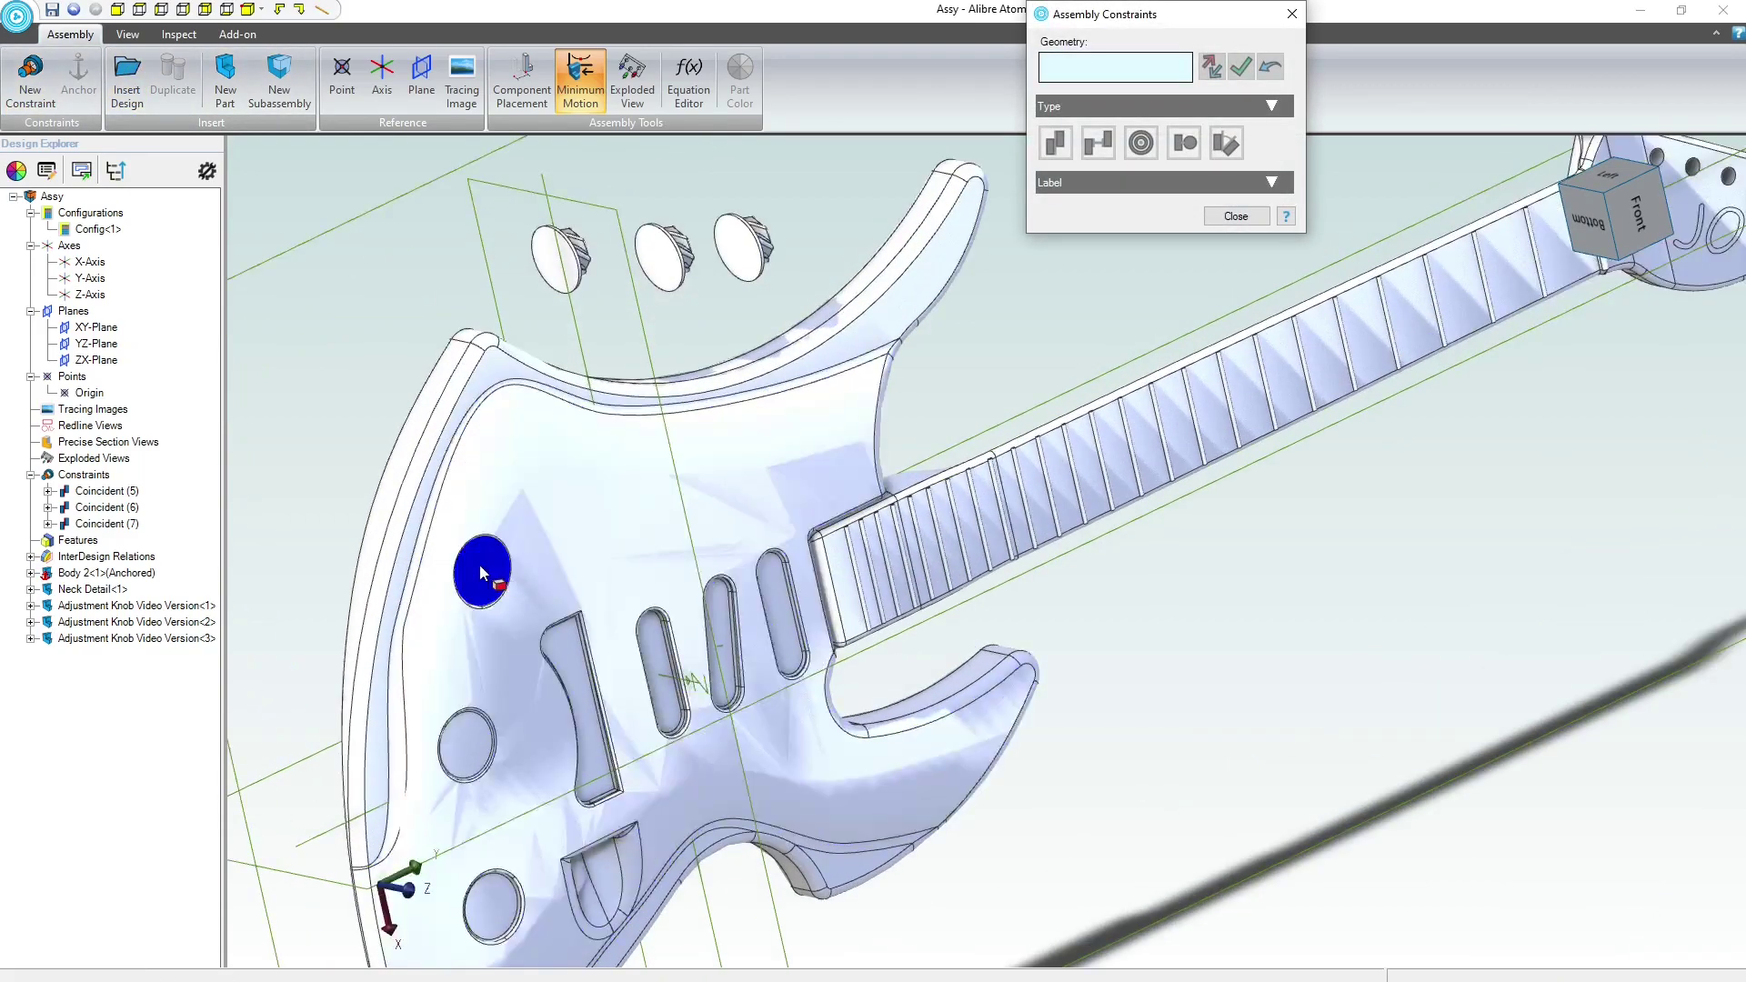
click(480, 573)
click(549, 257)
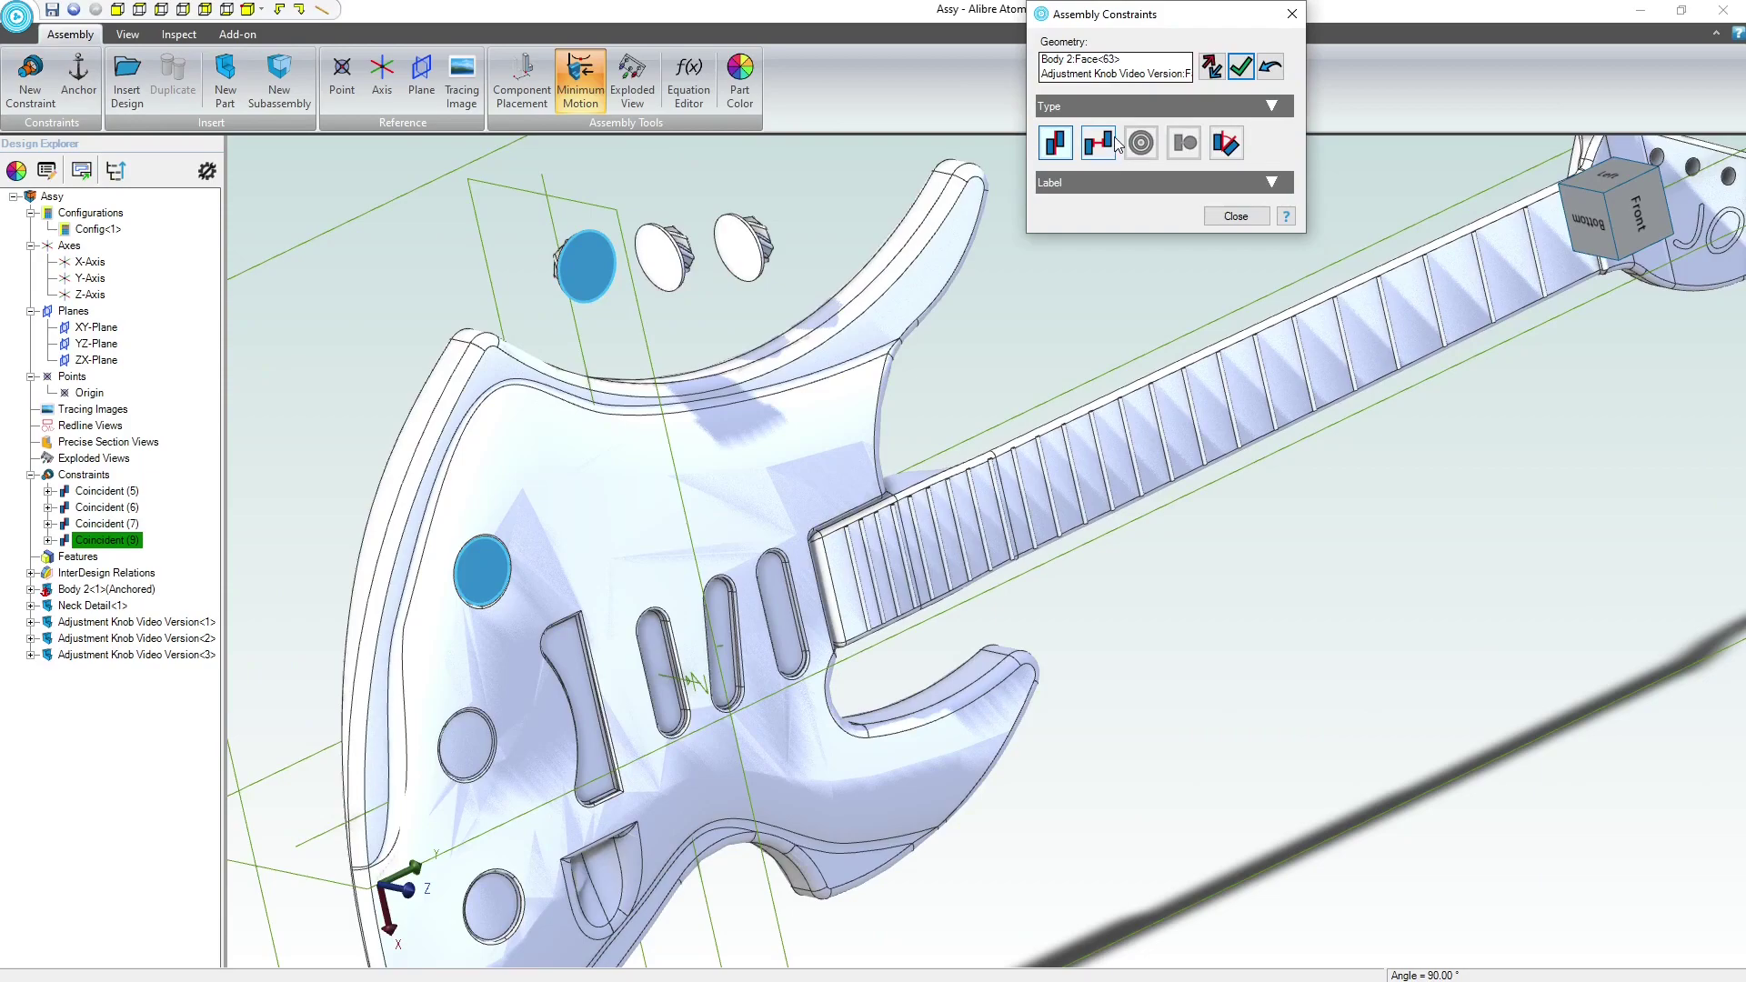
click(1210, 66)
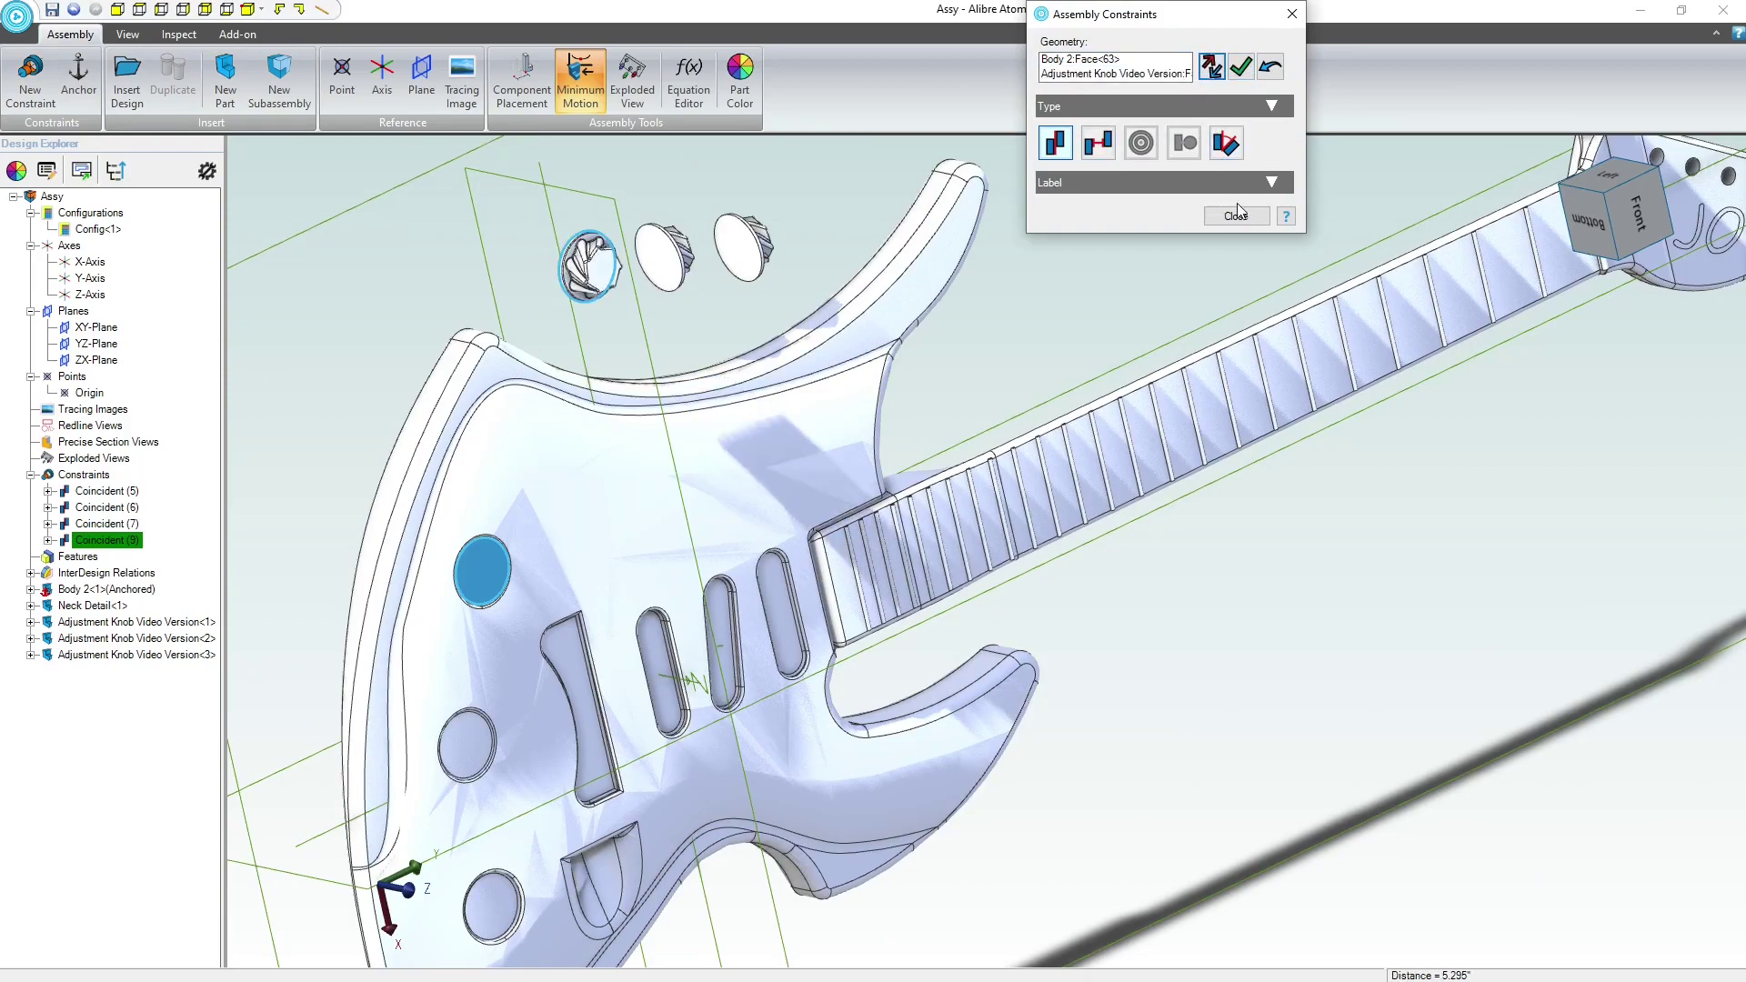
click(1242, 66)
- Make the second knob's flat base coincident with the floor of the middle round pocket, reversing the alignment
click(655, 266)
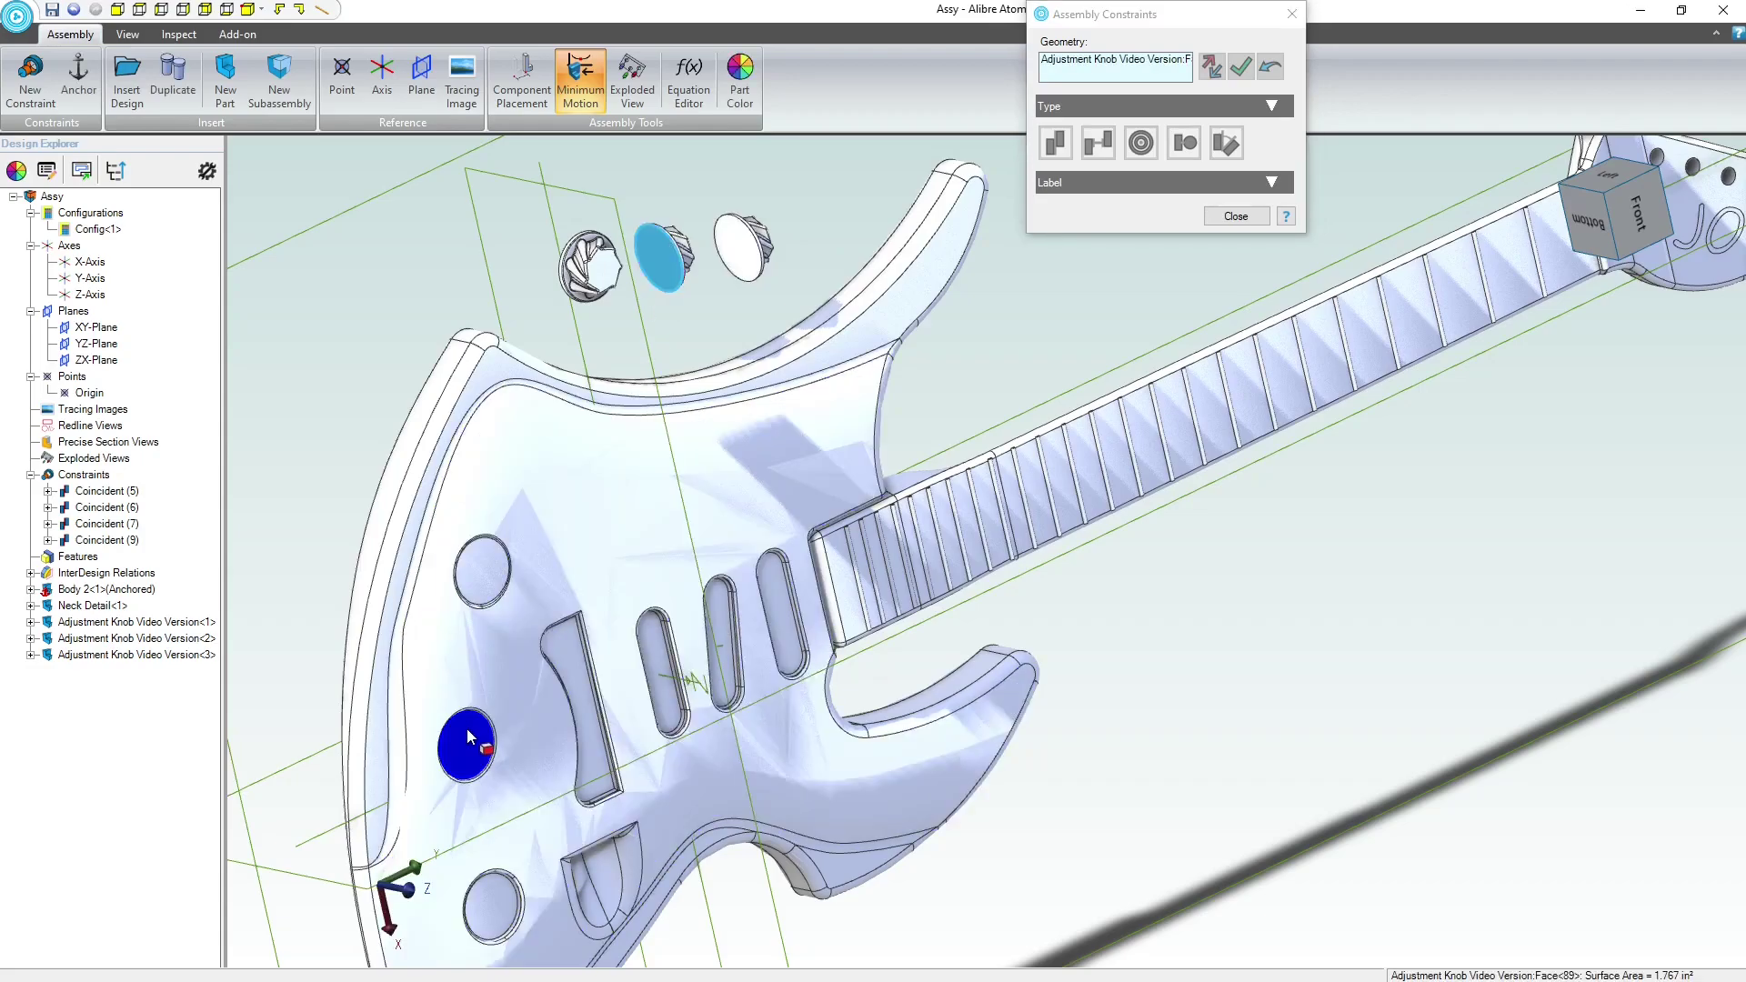
click(466, 732)
click(1210, 67)
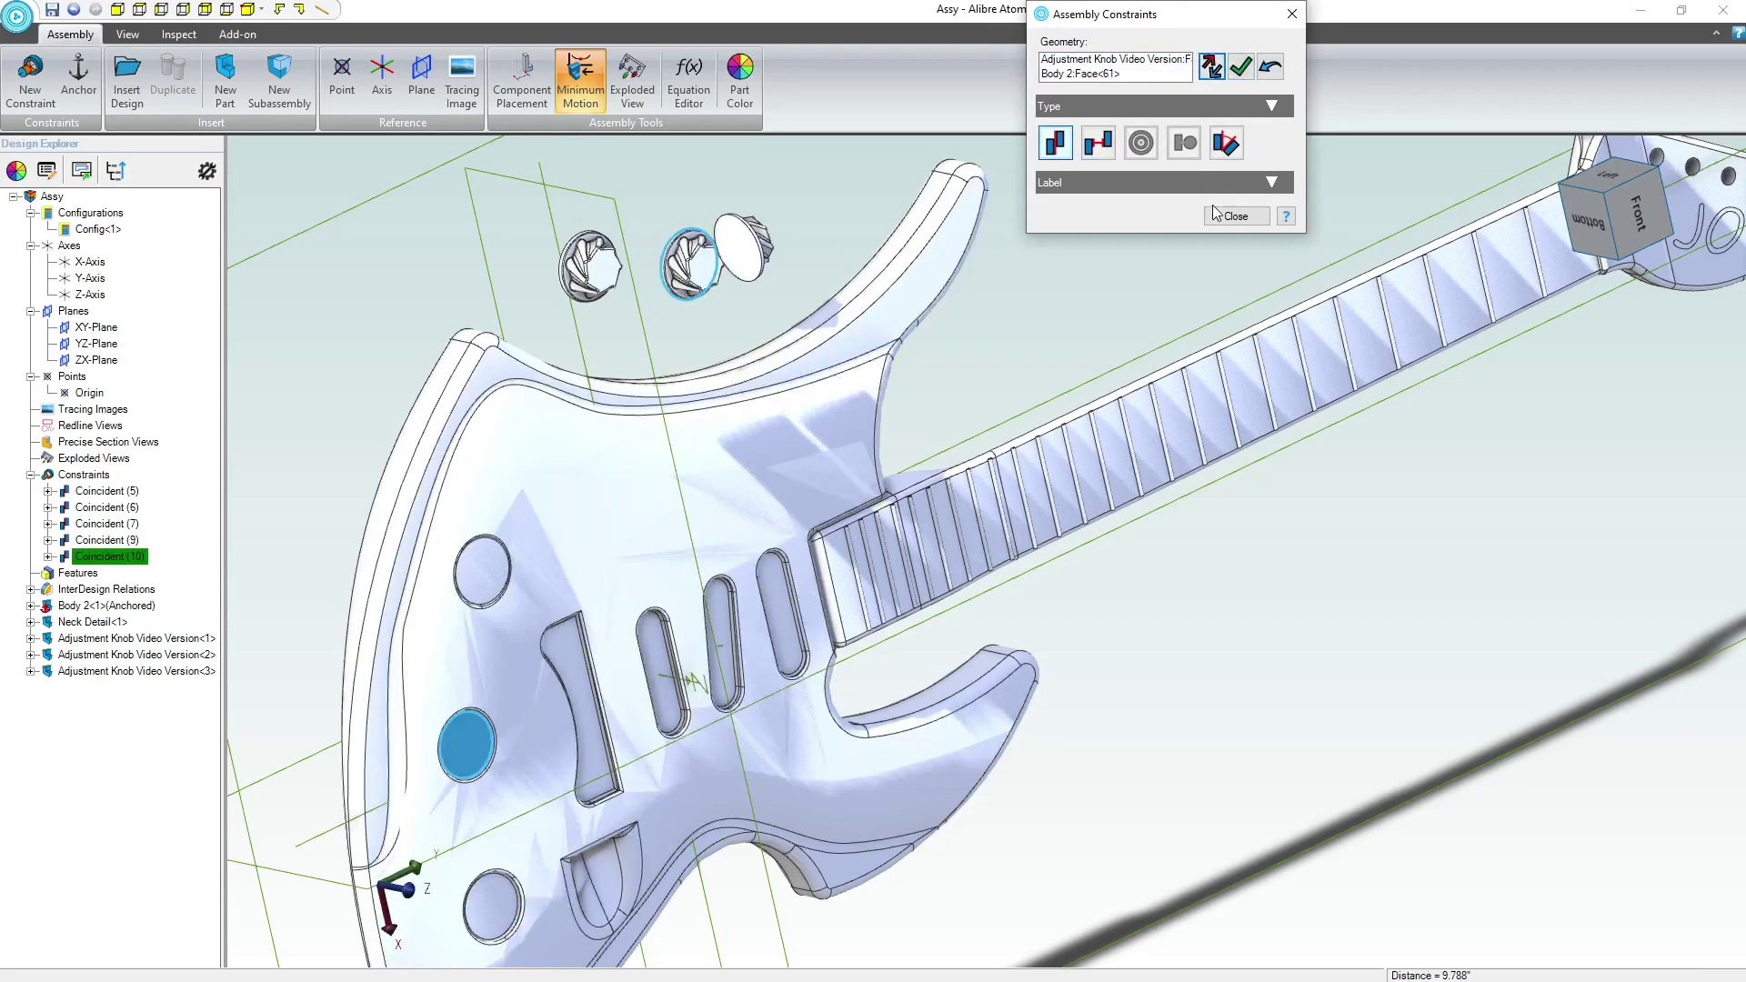
click(1239, 69)
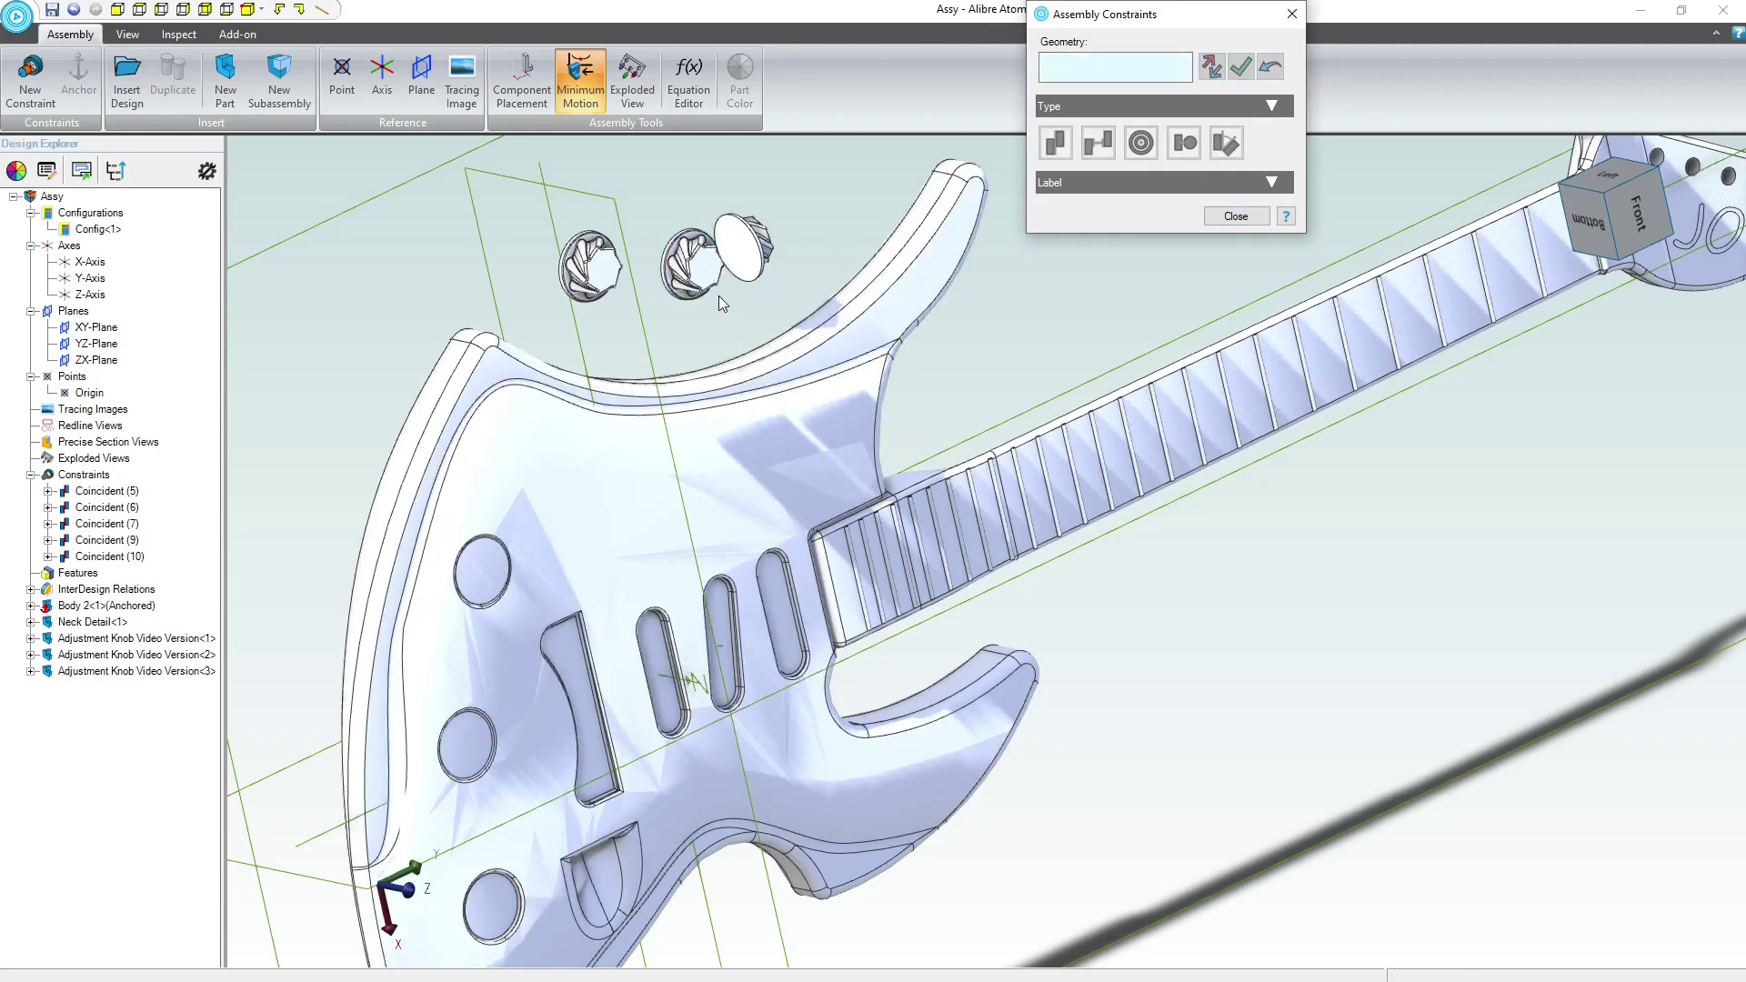
- Make the third knob's flat base coincident with the floor of the lowest round pocket without reversing it, and finish constraining
click(748, 252)
click(494, 893)
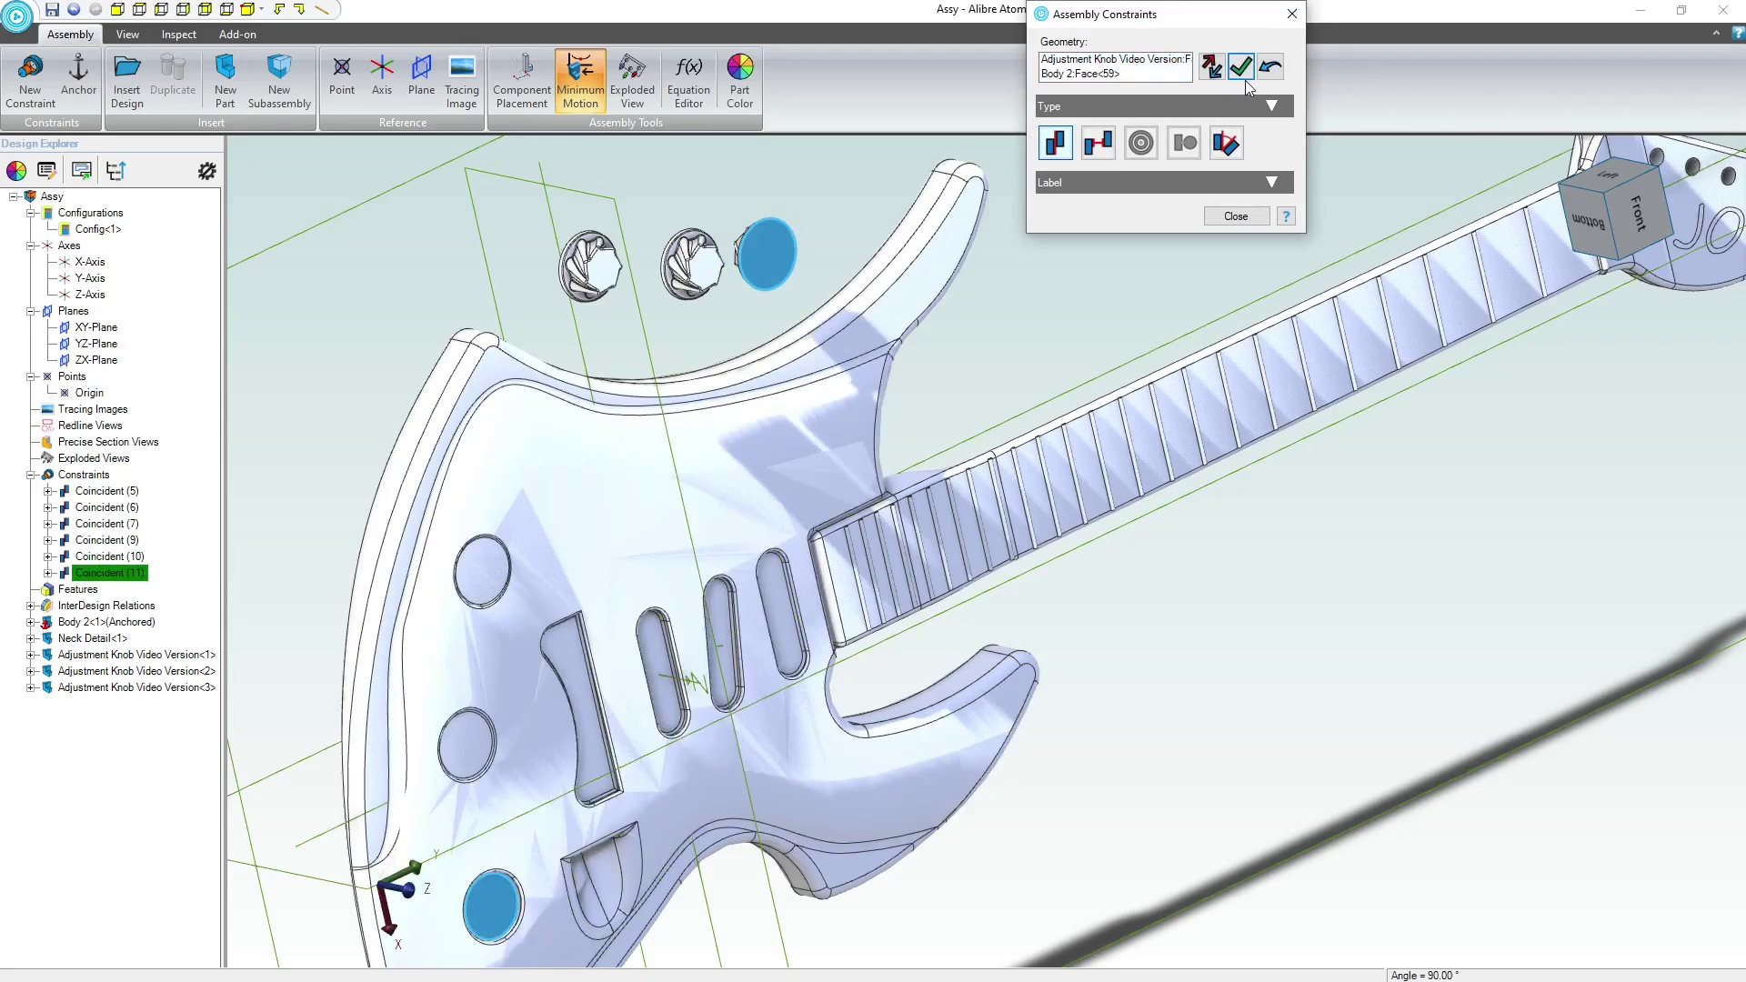
click(1240, 69)
click(1236, 216)
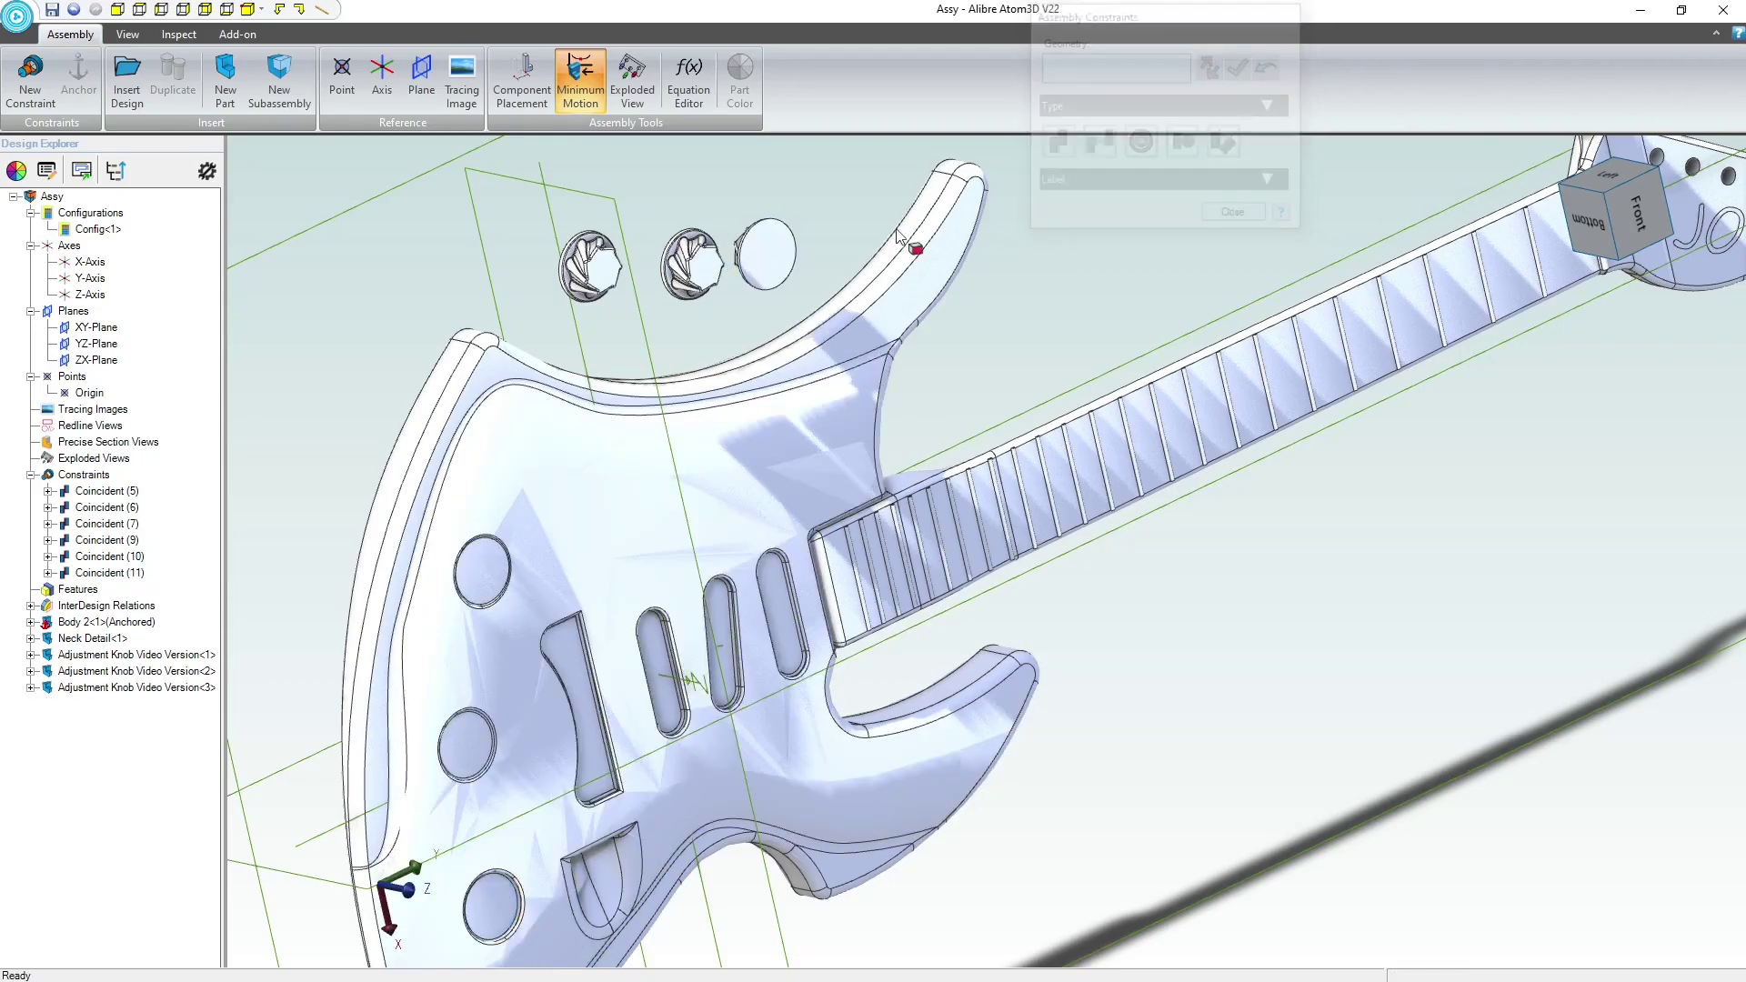
- Reverse the alignment of the coincident constraint between the knob and the floor of the lowest round pocket
click(30, 688)
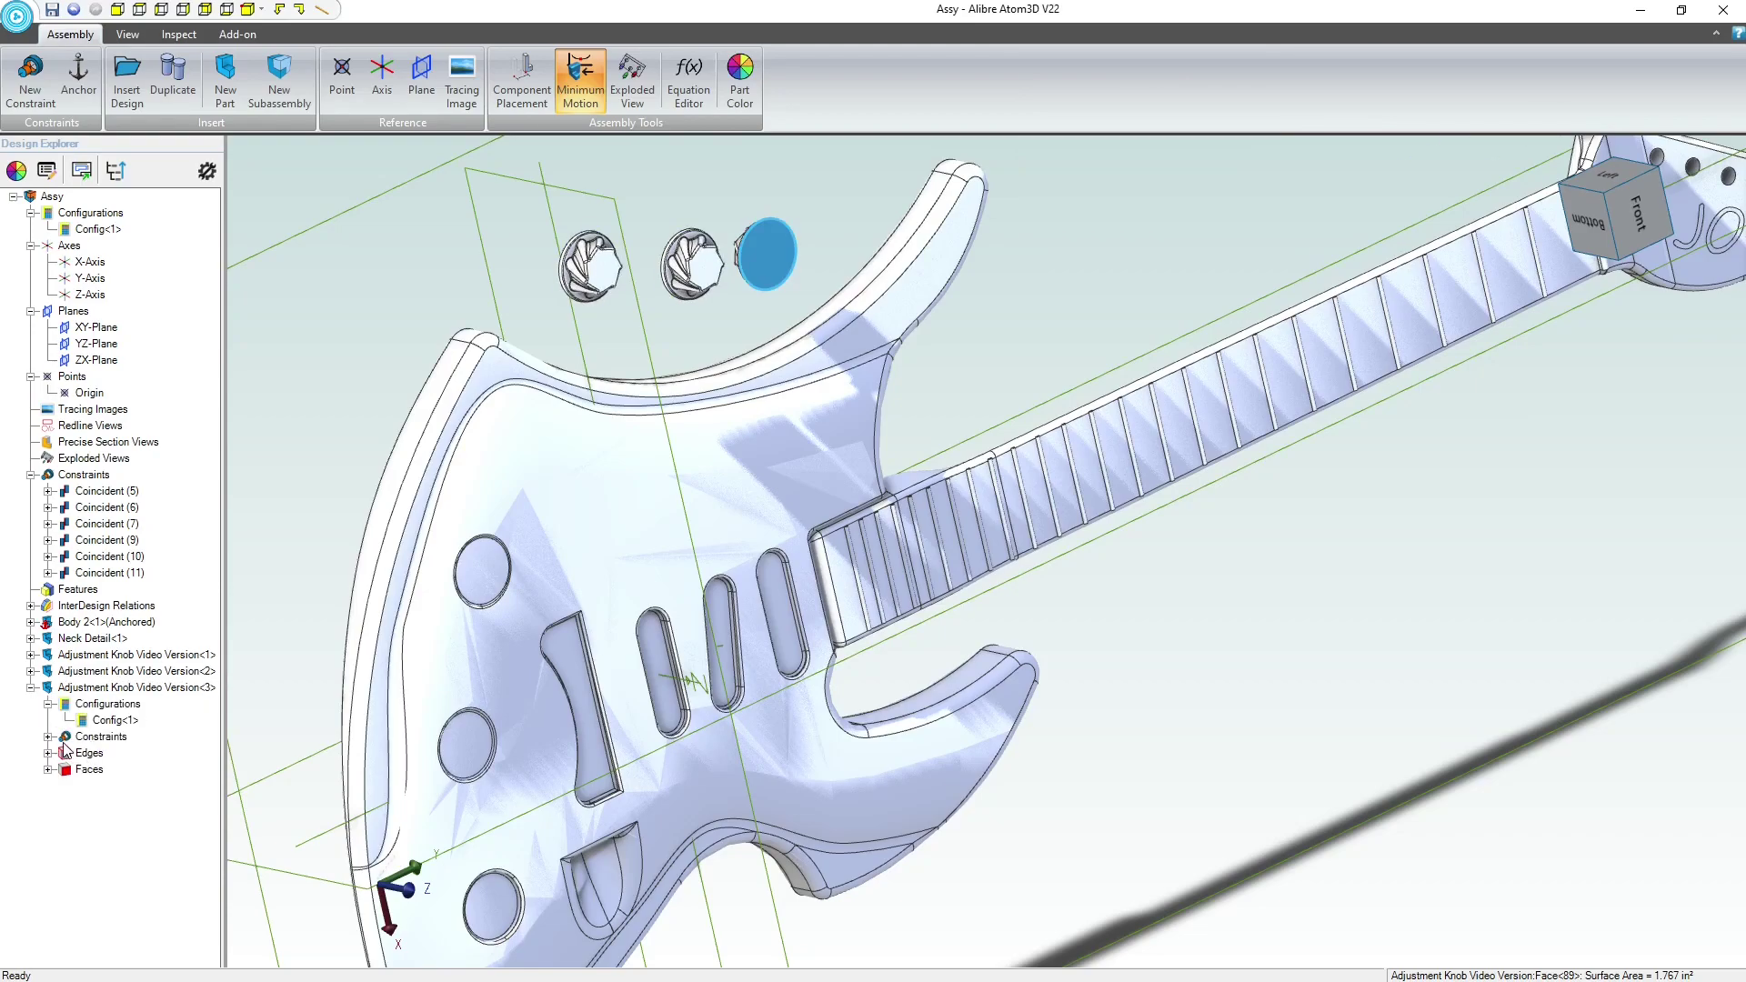
right_click(109, 753)
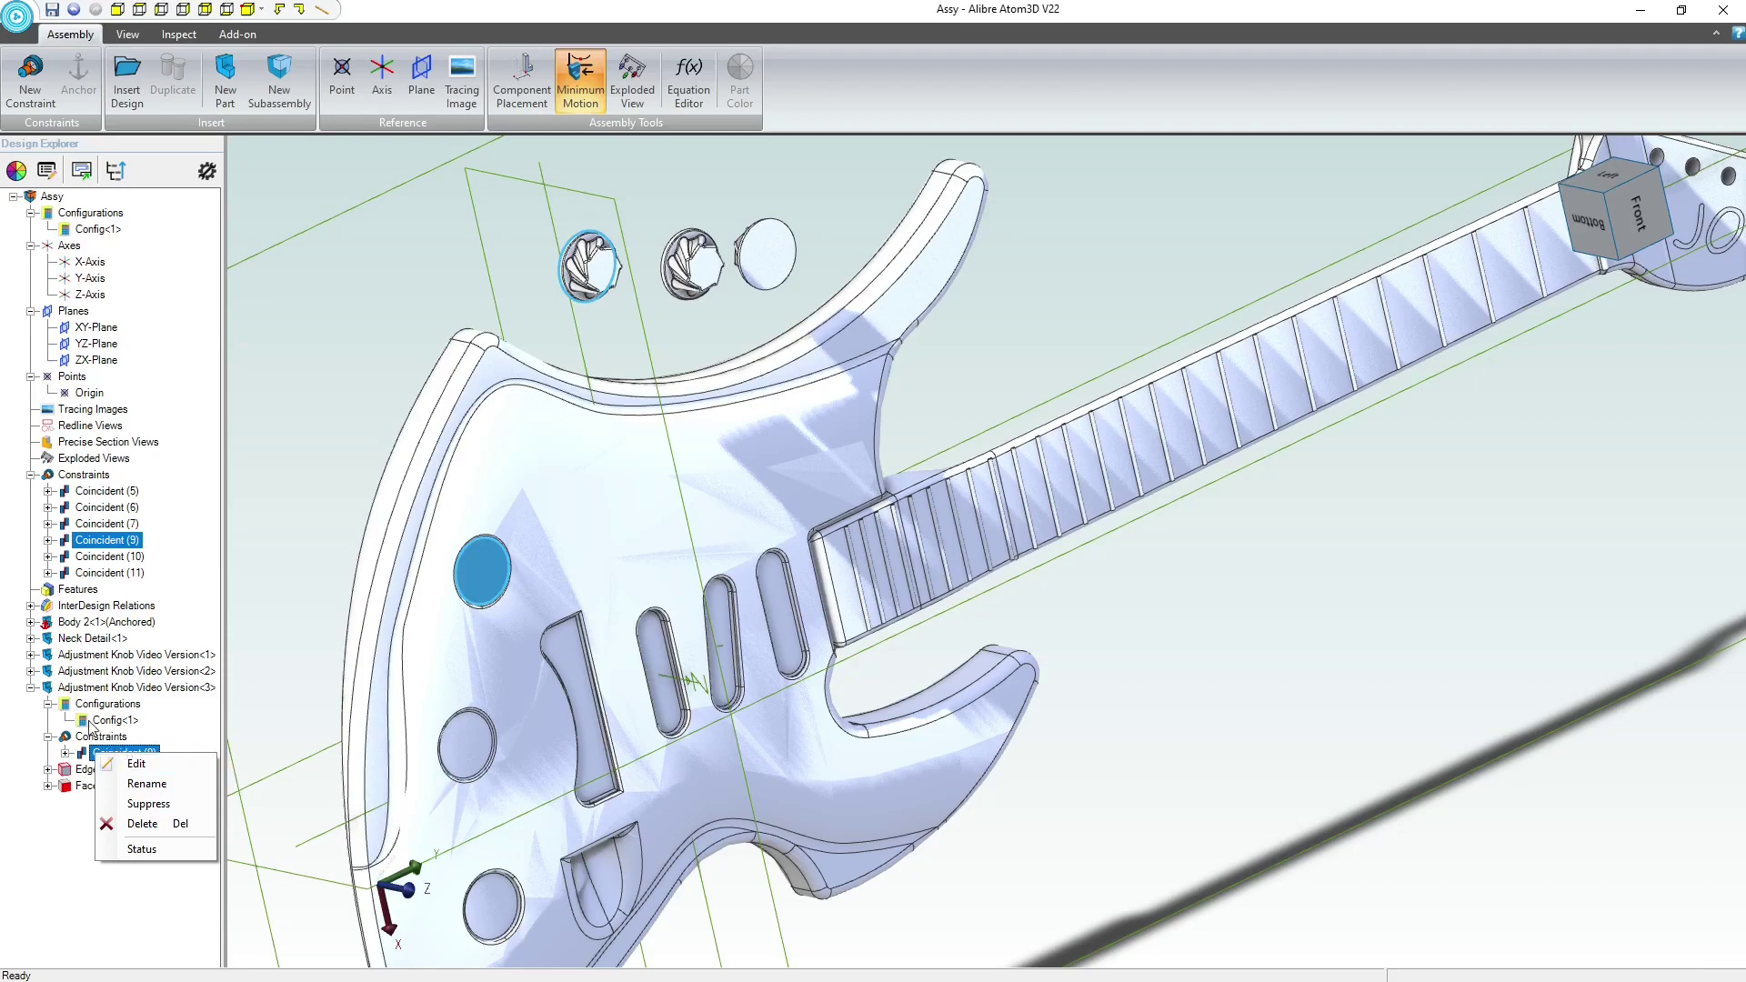
click(30, 655)
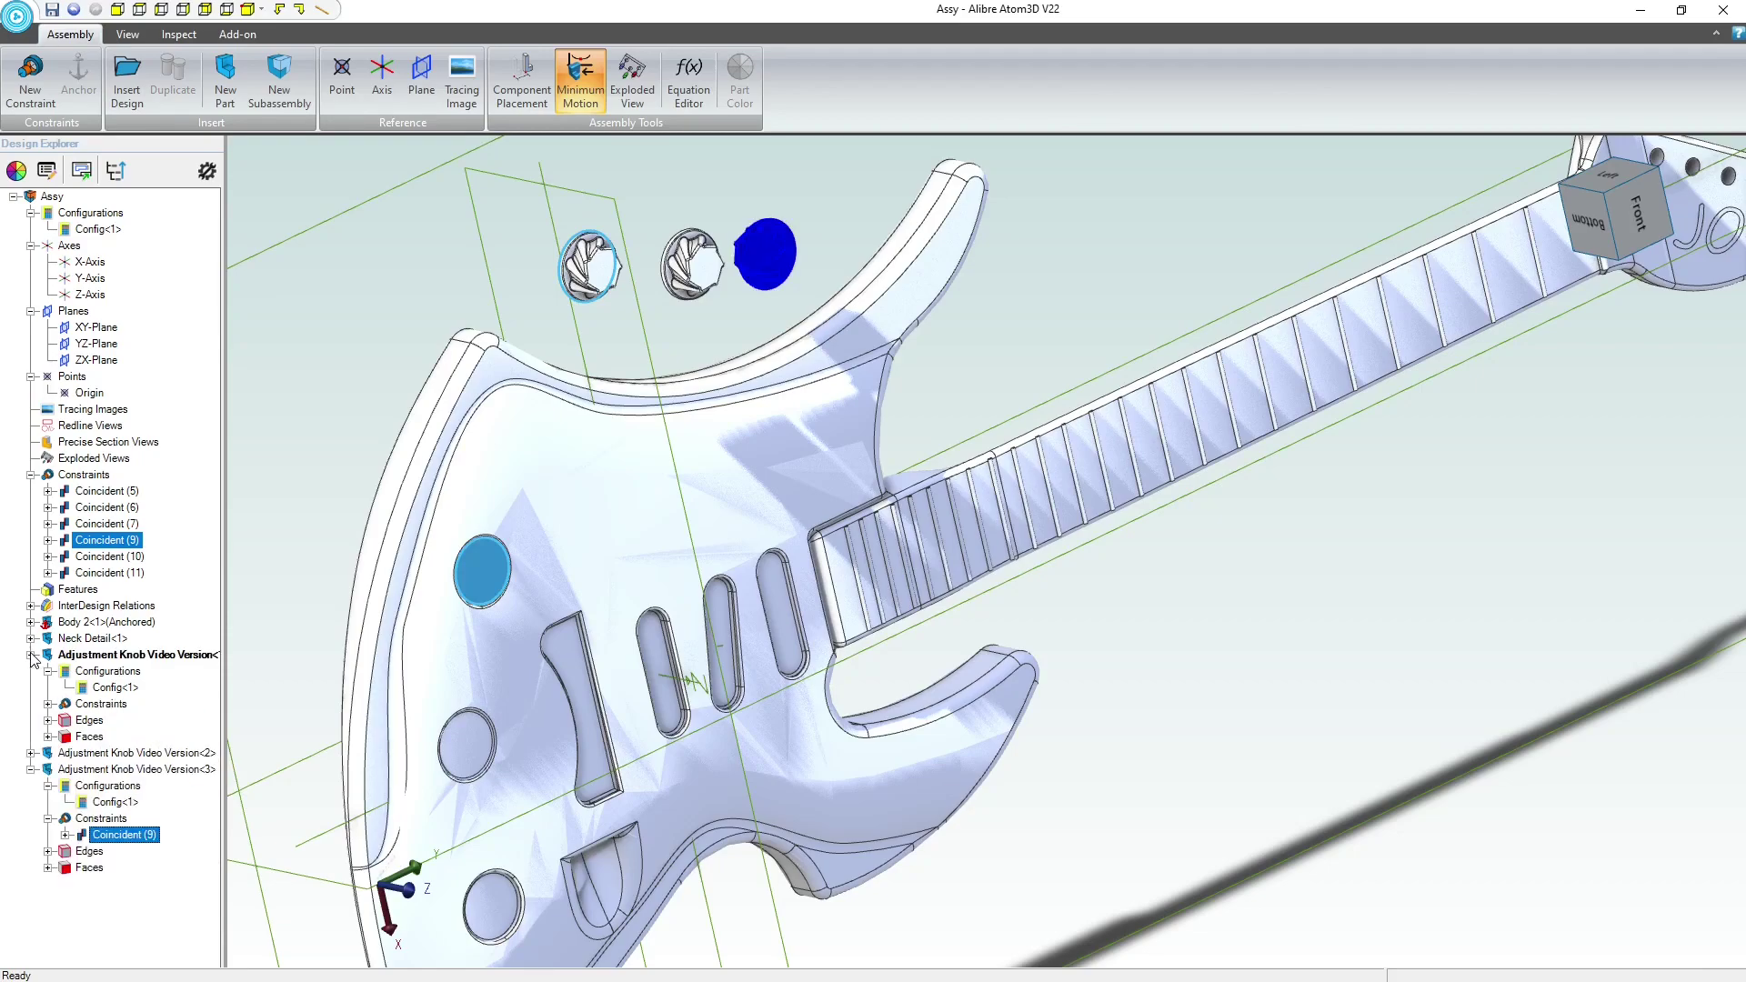
click(48, 703)
right_click(128, 720)
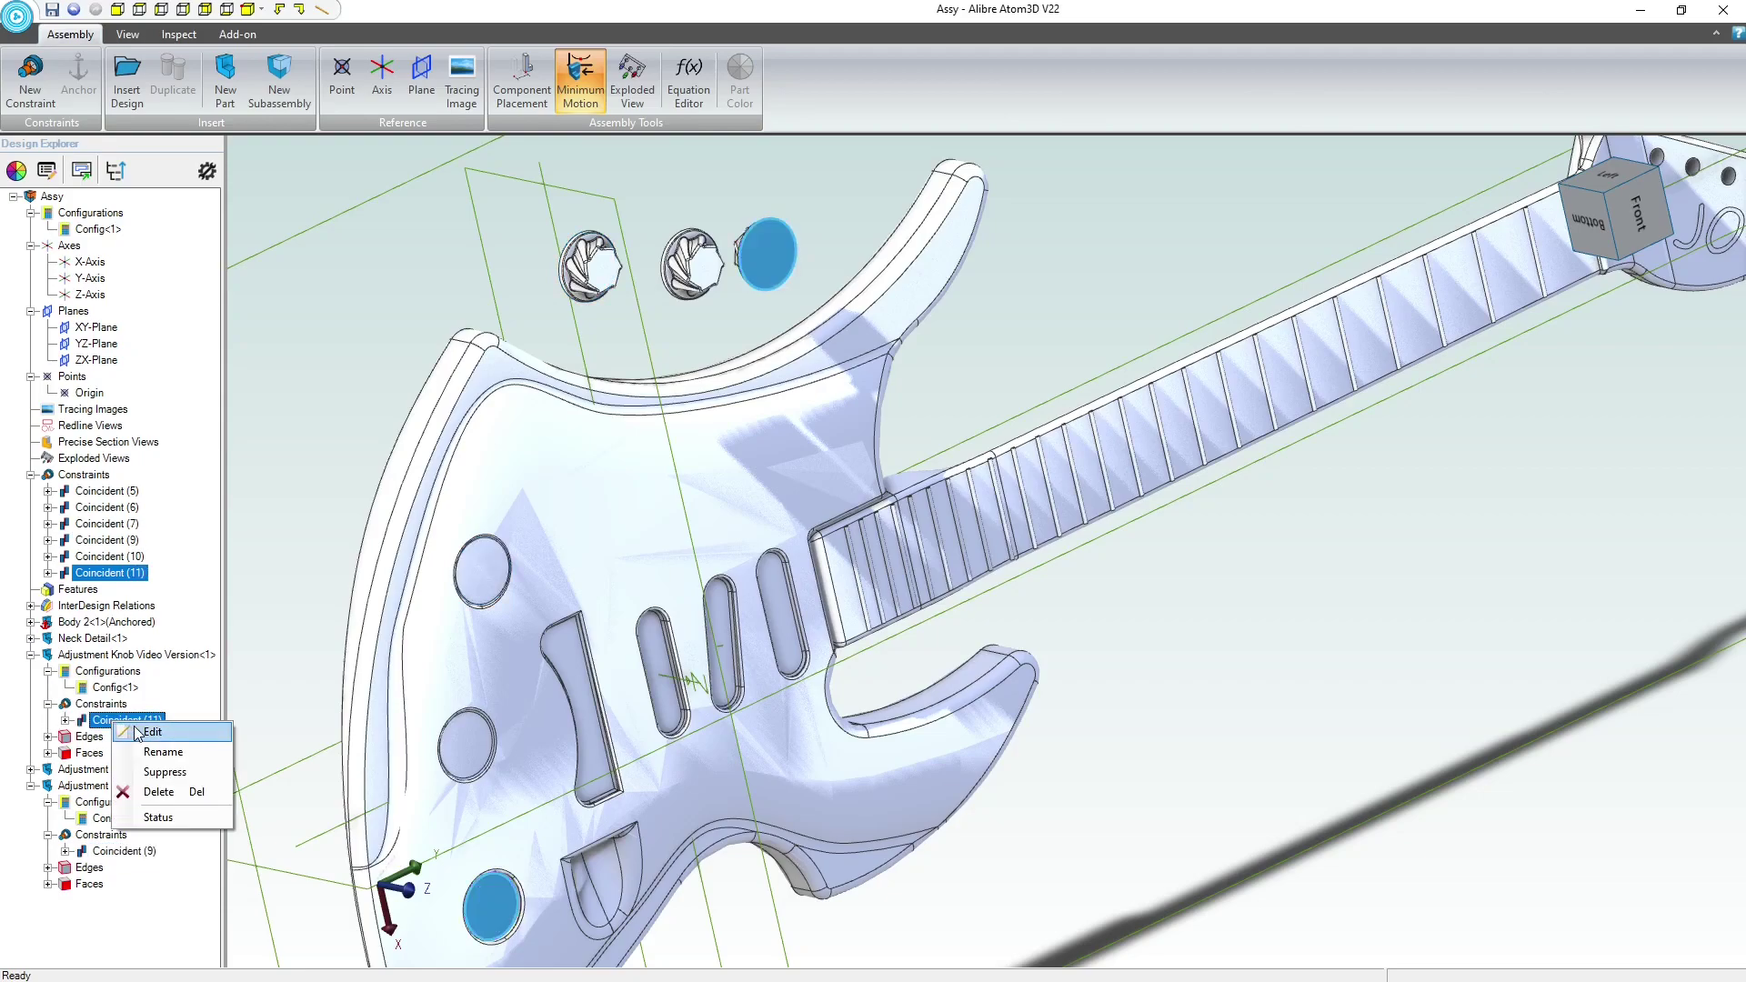
click(150, 732)
click(1212, 67)
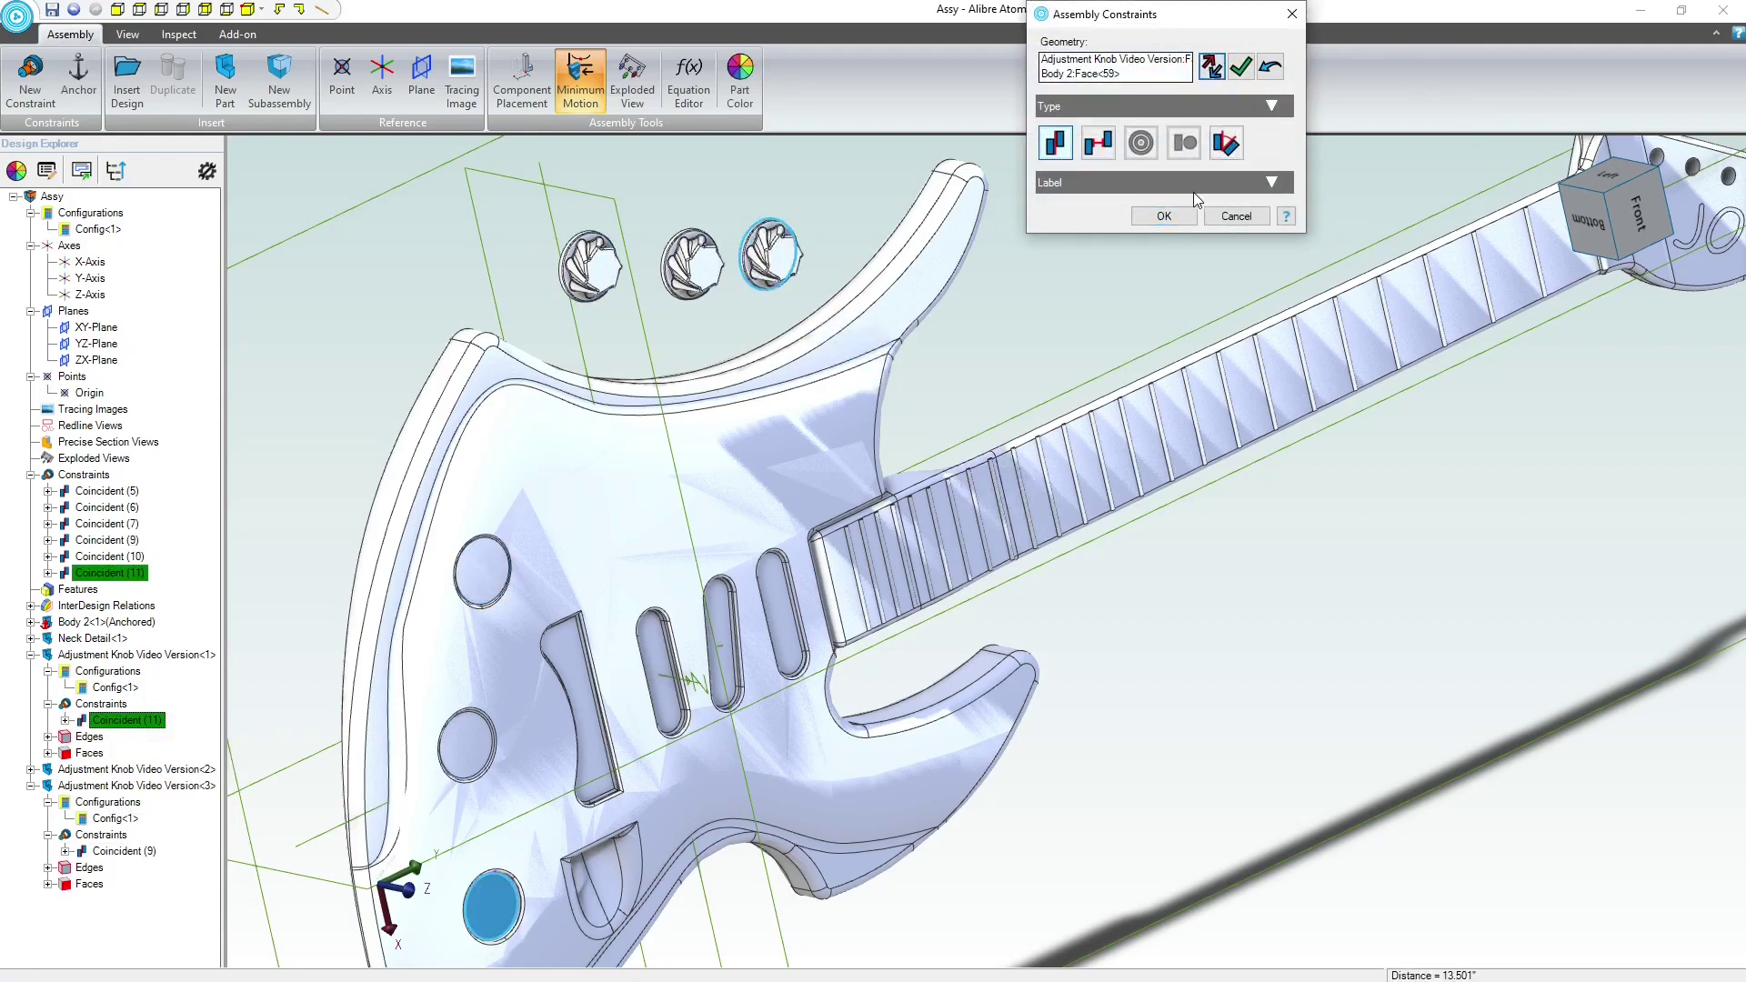
click(1164, 217)
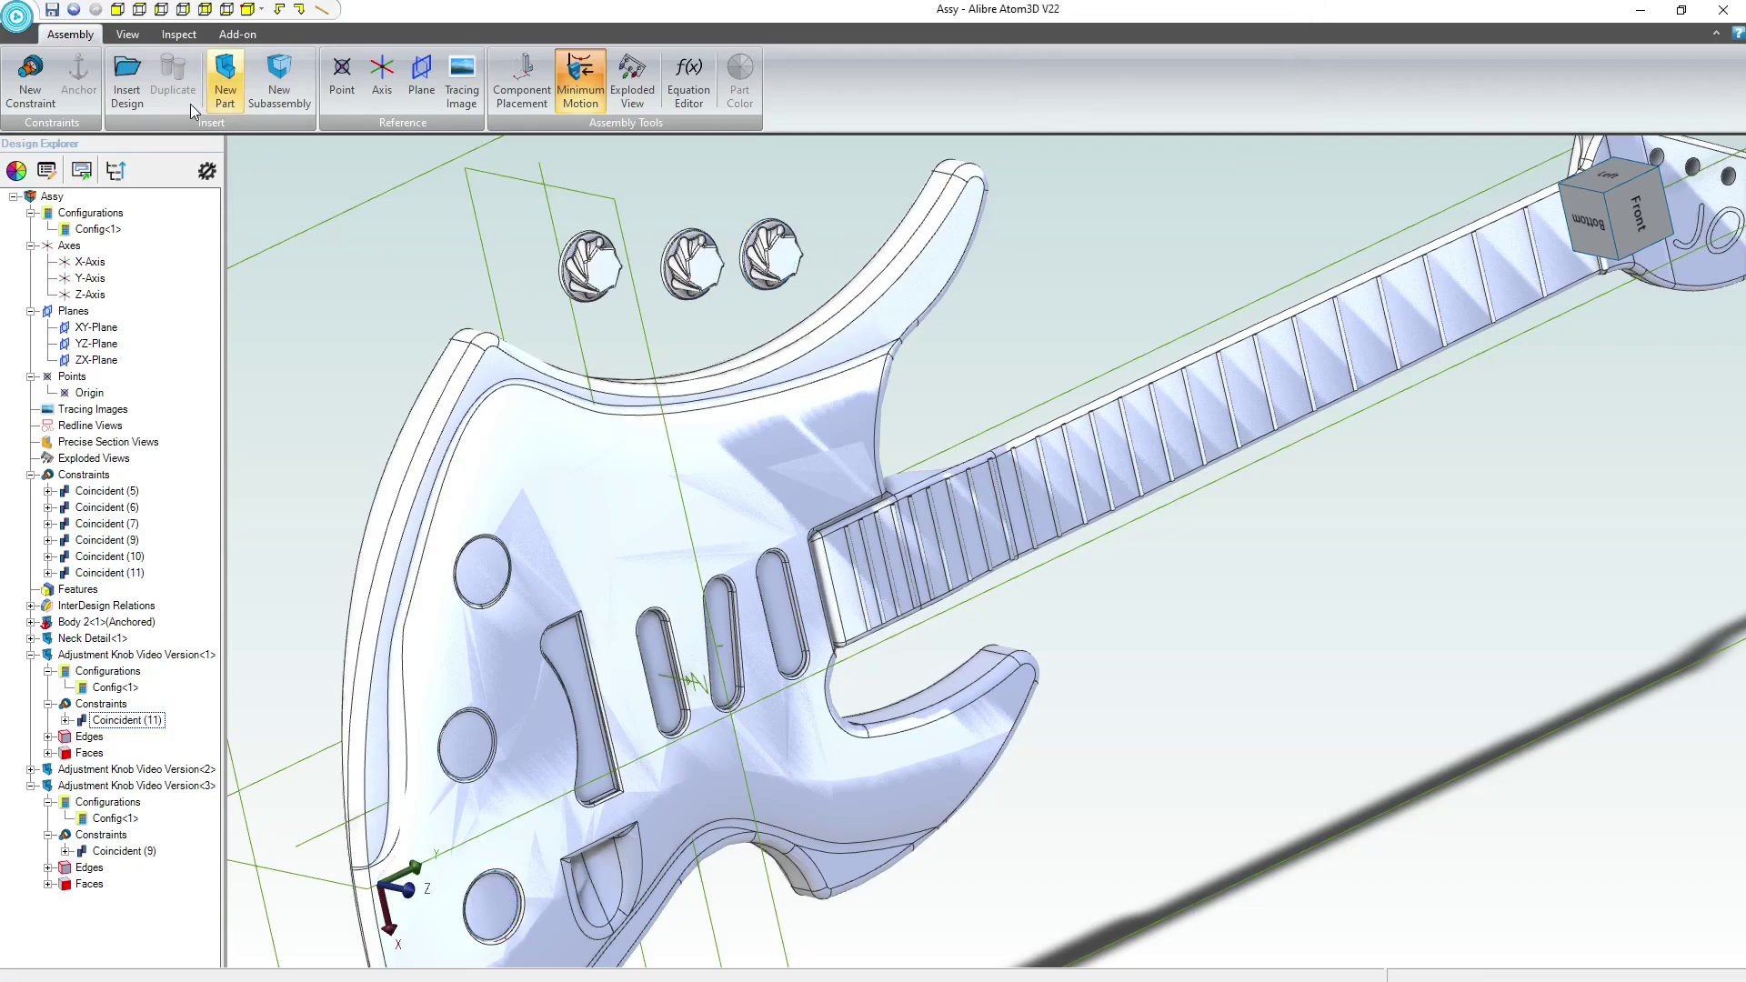
click(30, 82)
scroll(602, 257, up, 6)
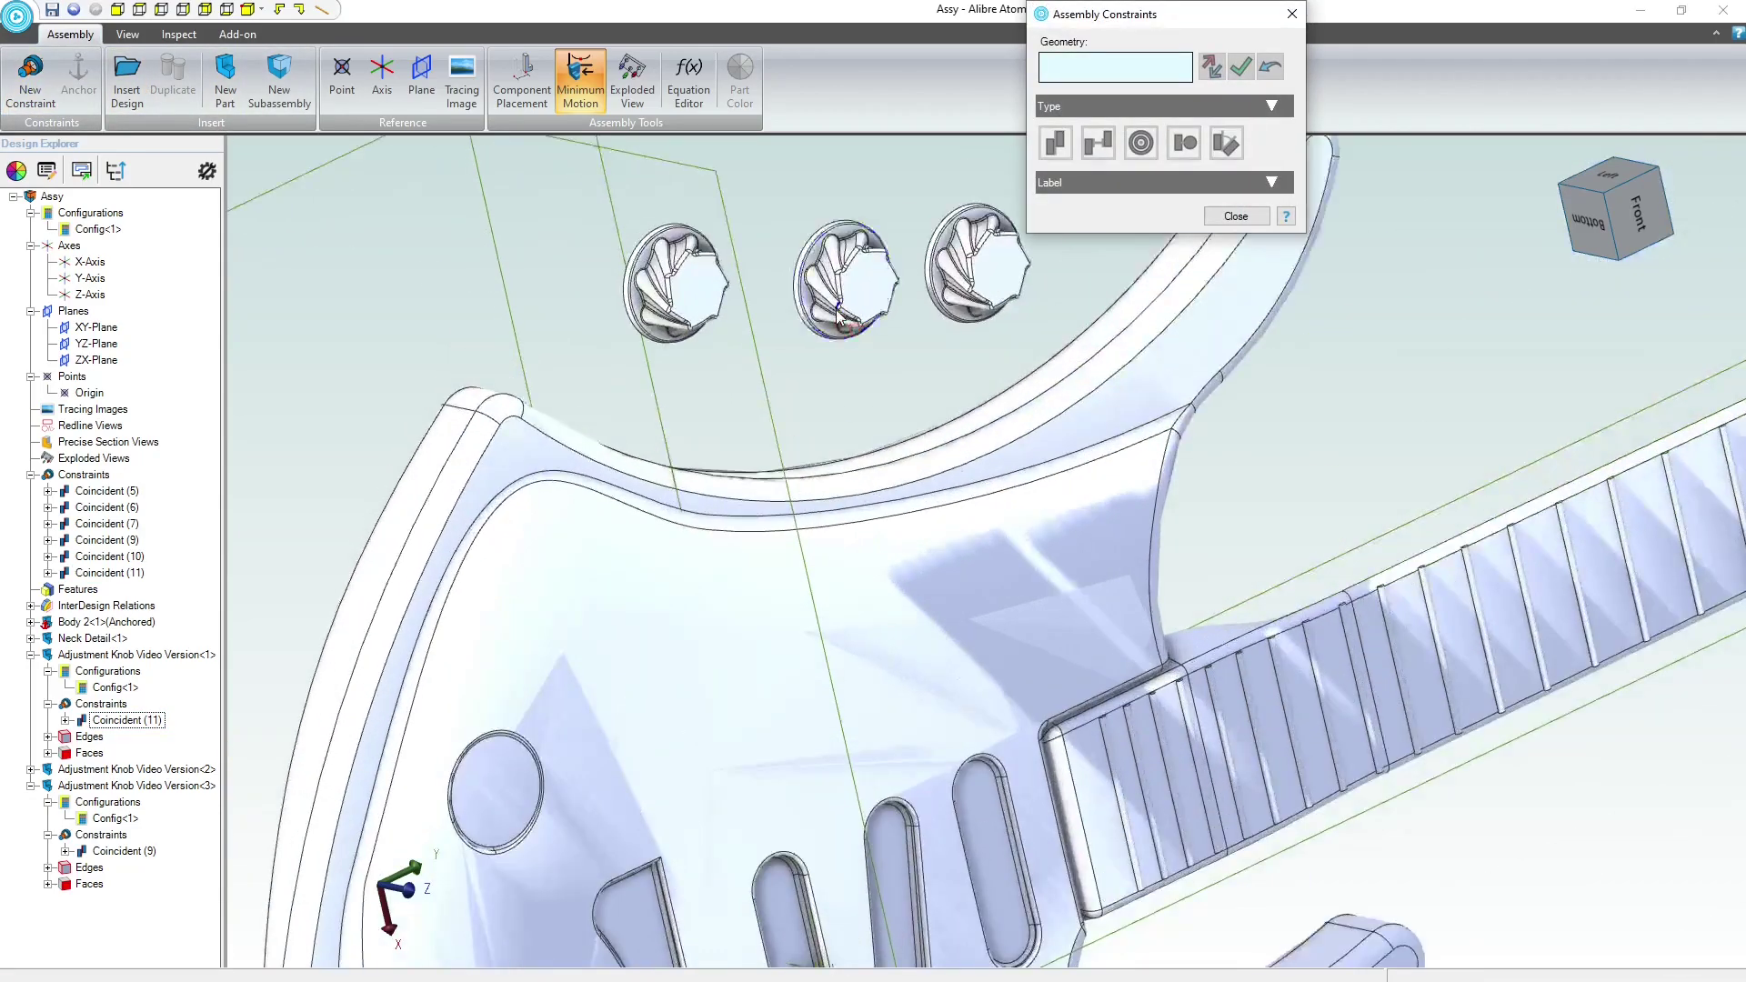
scroll(273, 240, up, 1)
click(331, 246)
scroll(347, 160, down, 5)
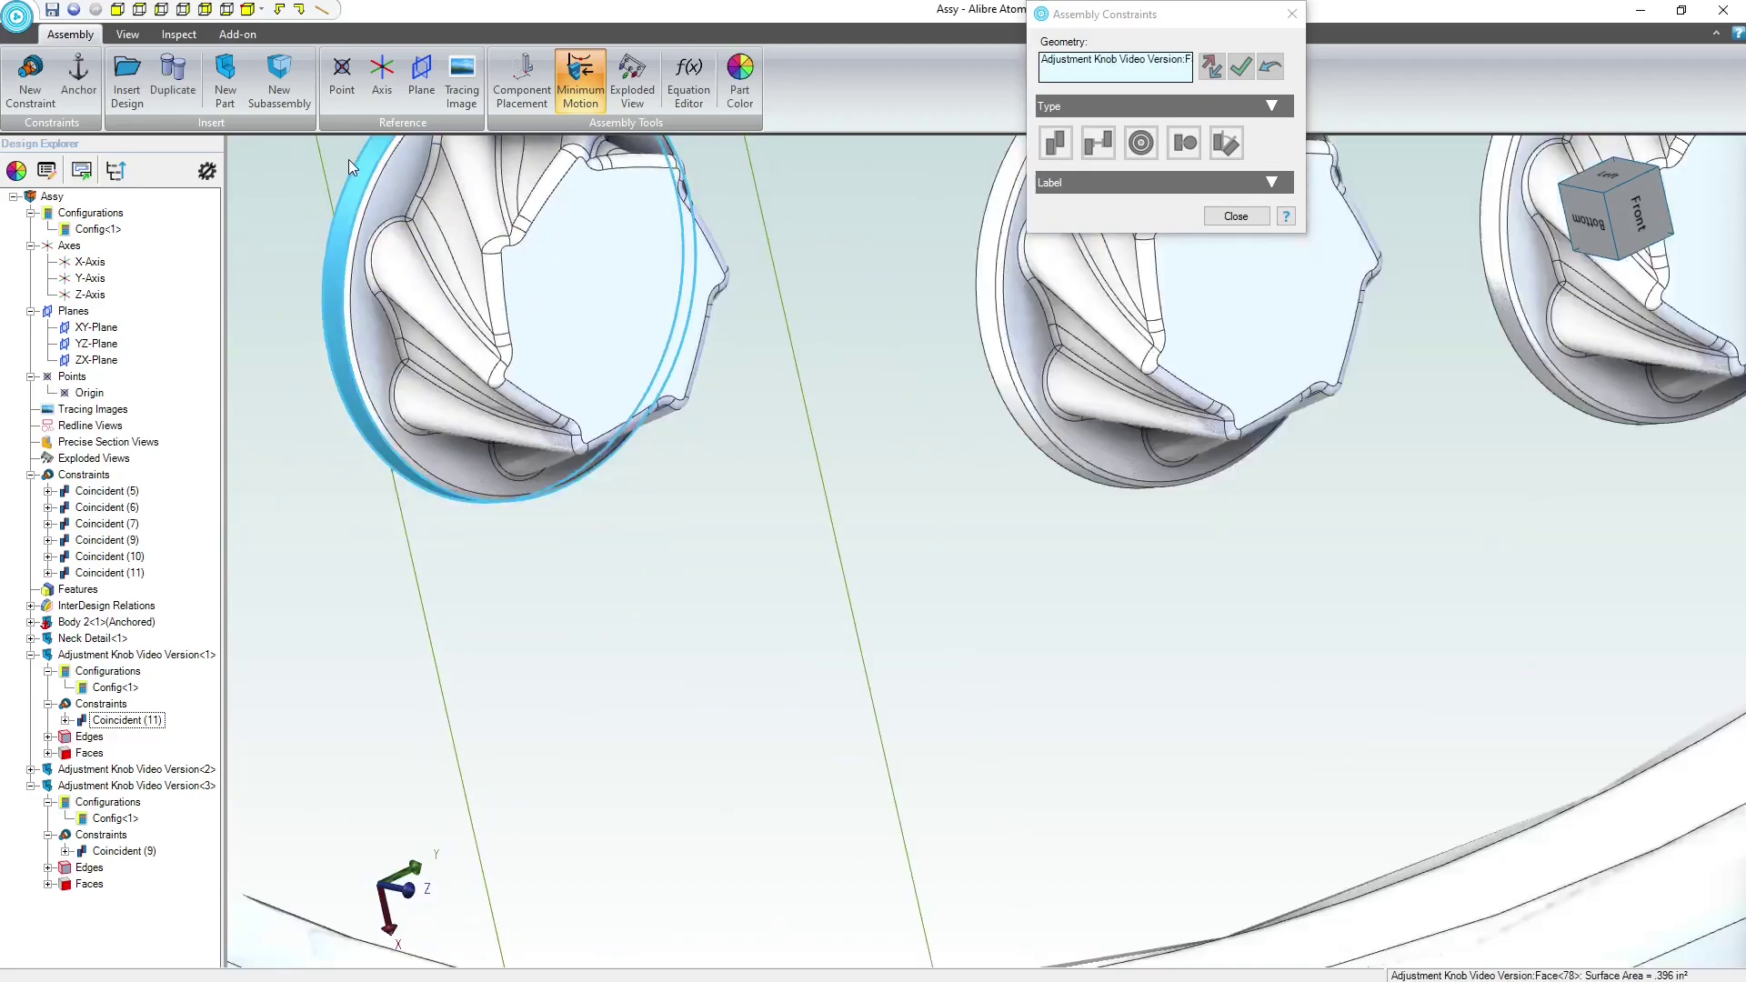
scroll(350, 206, down, 4)
scroll(637, 381, up, 8)
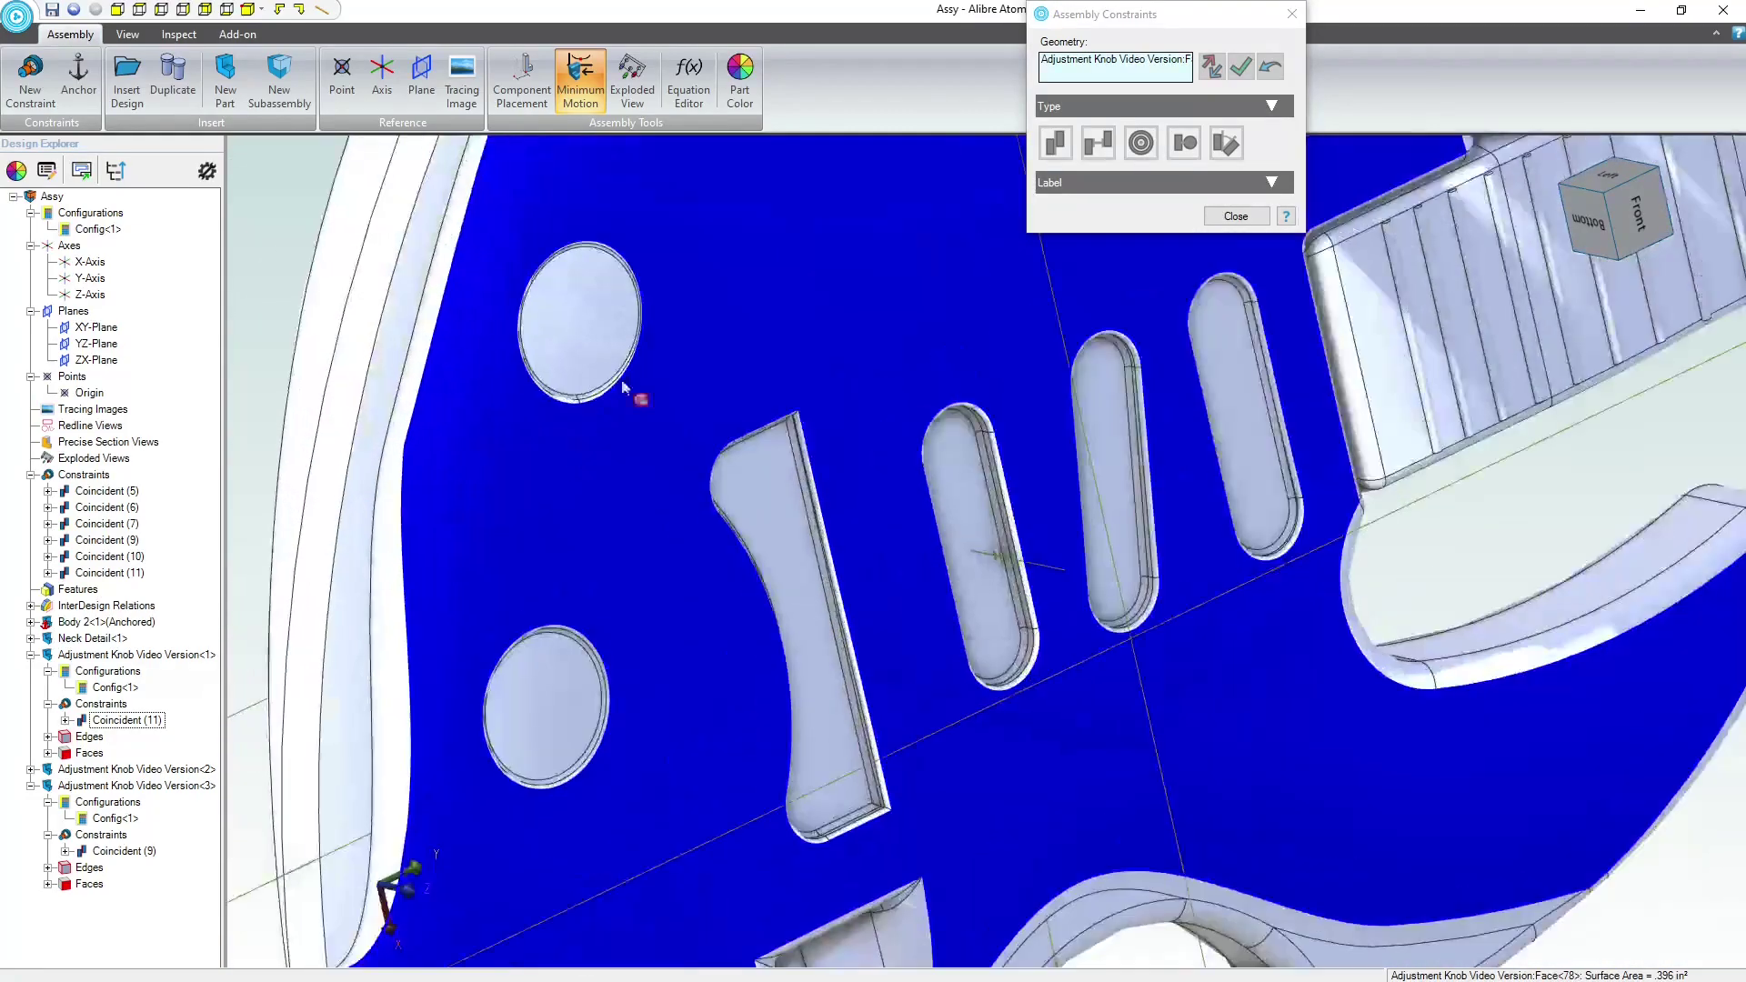
right_drag(633, 371, 563, 314)
scroll(798, 448, up, 2)
scroll(807, 339, up, 1)
scroll(994, 351, up, 2)
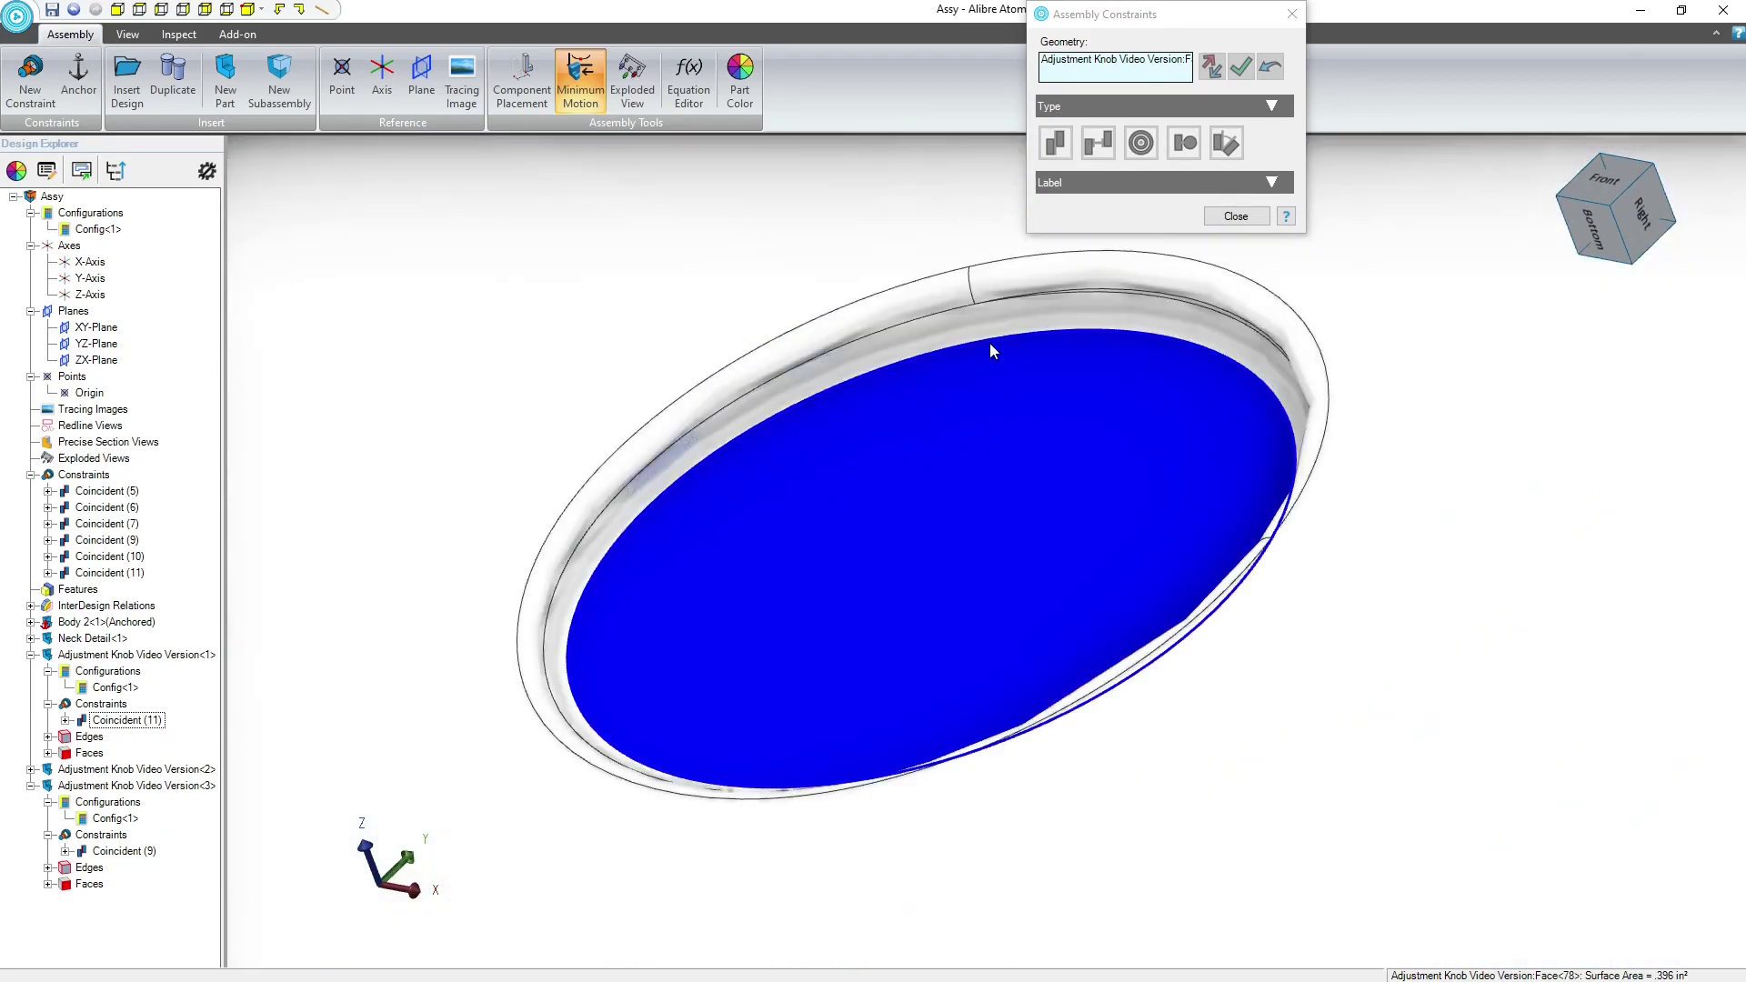
scroll(1048, 327, up, 2)
scroll(1049, 327, down, 6)
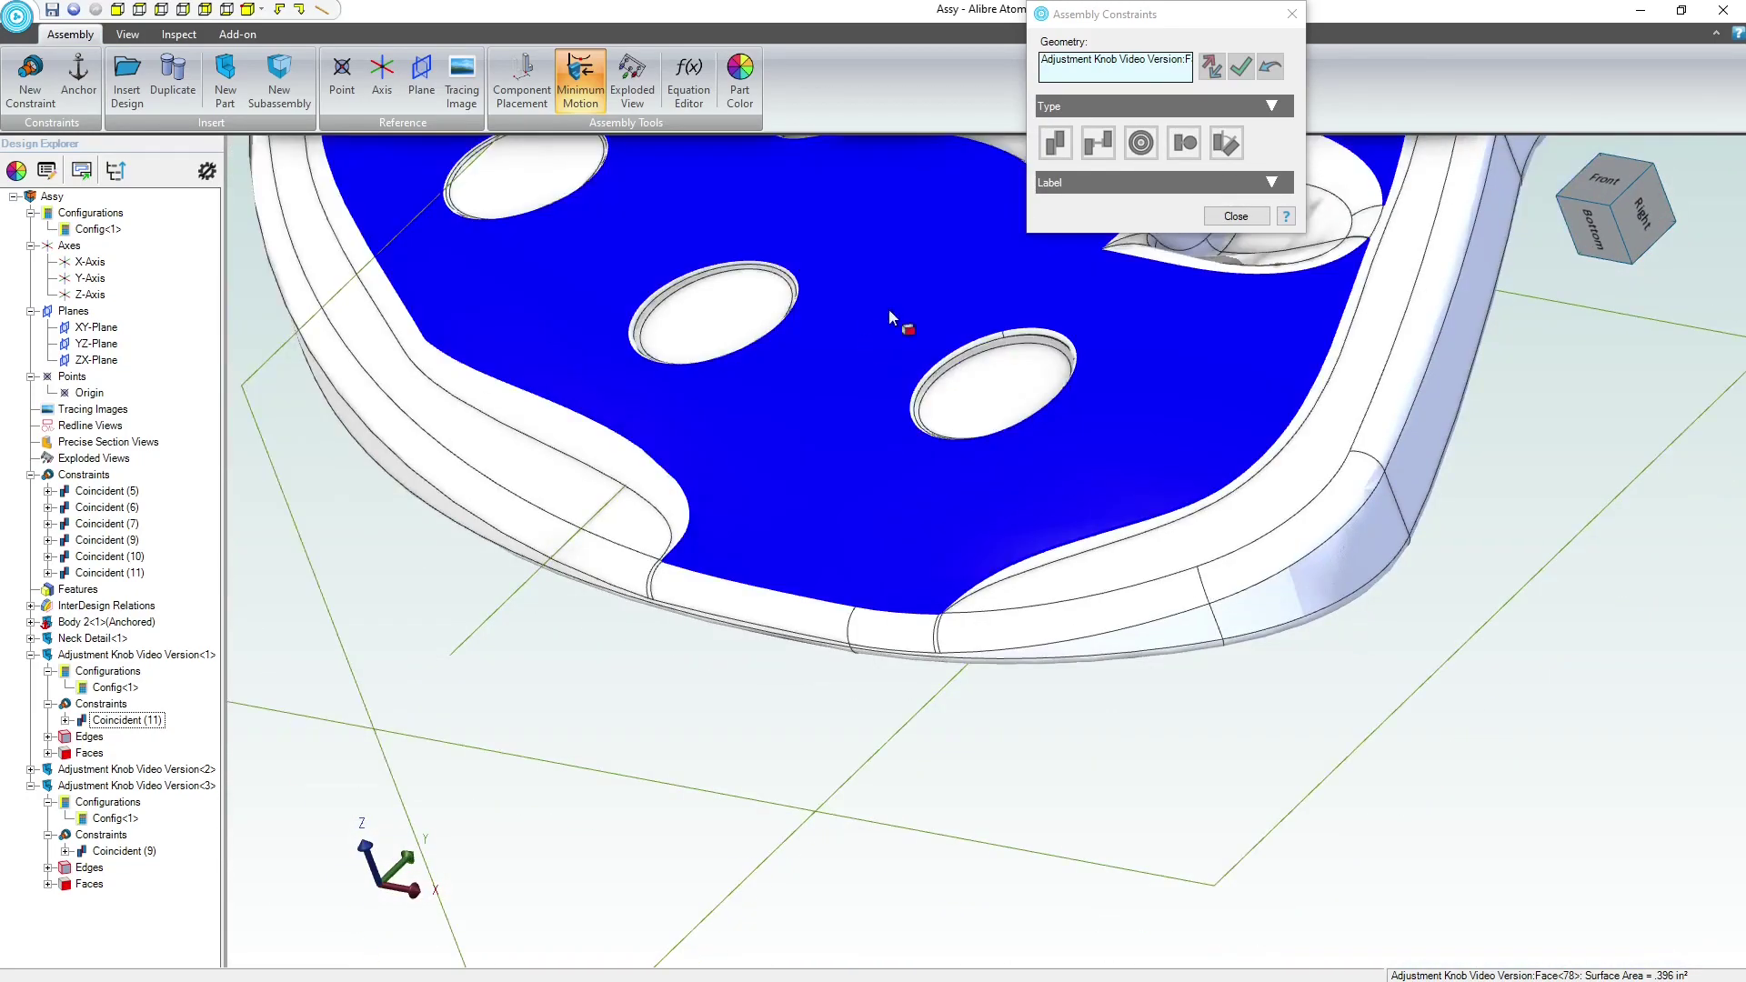
click(1235, 216)
- Open the guitar body for editing in a separate window
scroll(955, 437, down, 8)
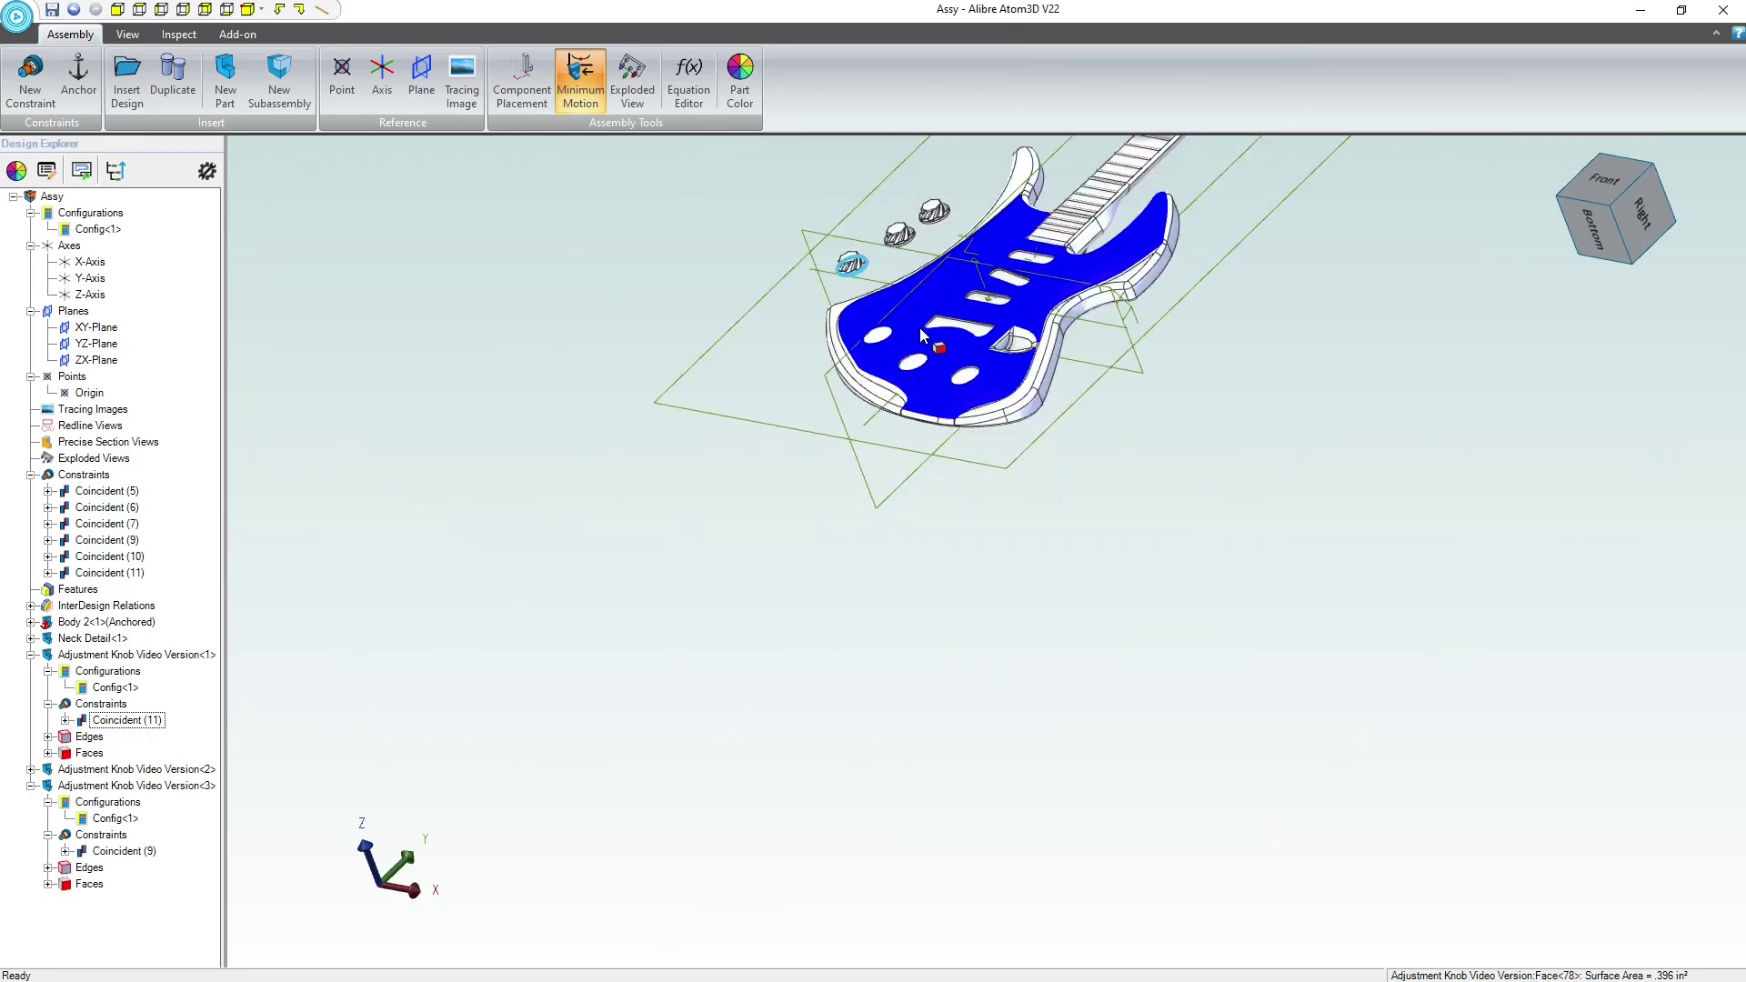
scroll(986, 398, up, 1)
scroll(987, 398, up, 2)
scroll(691, 371, up, 1)
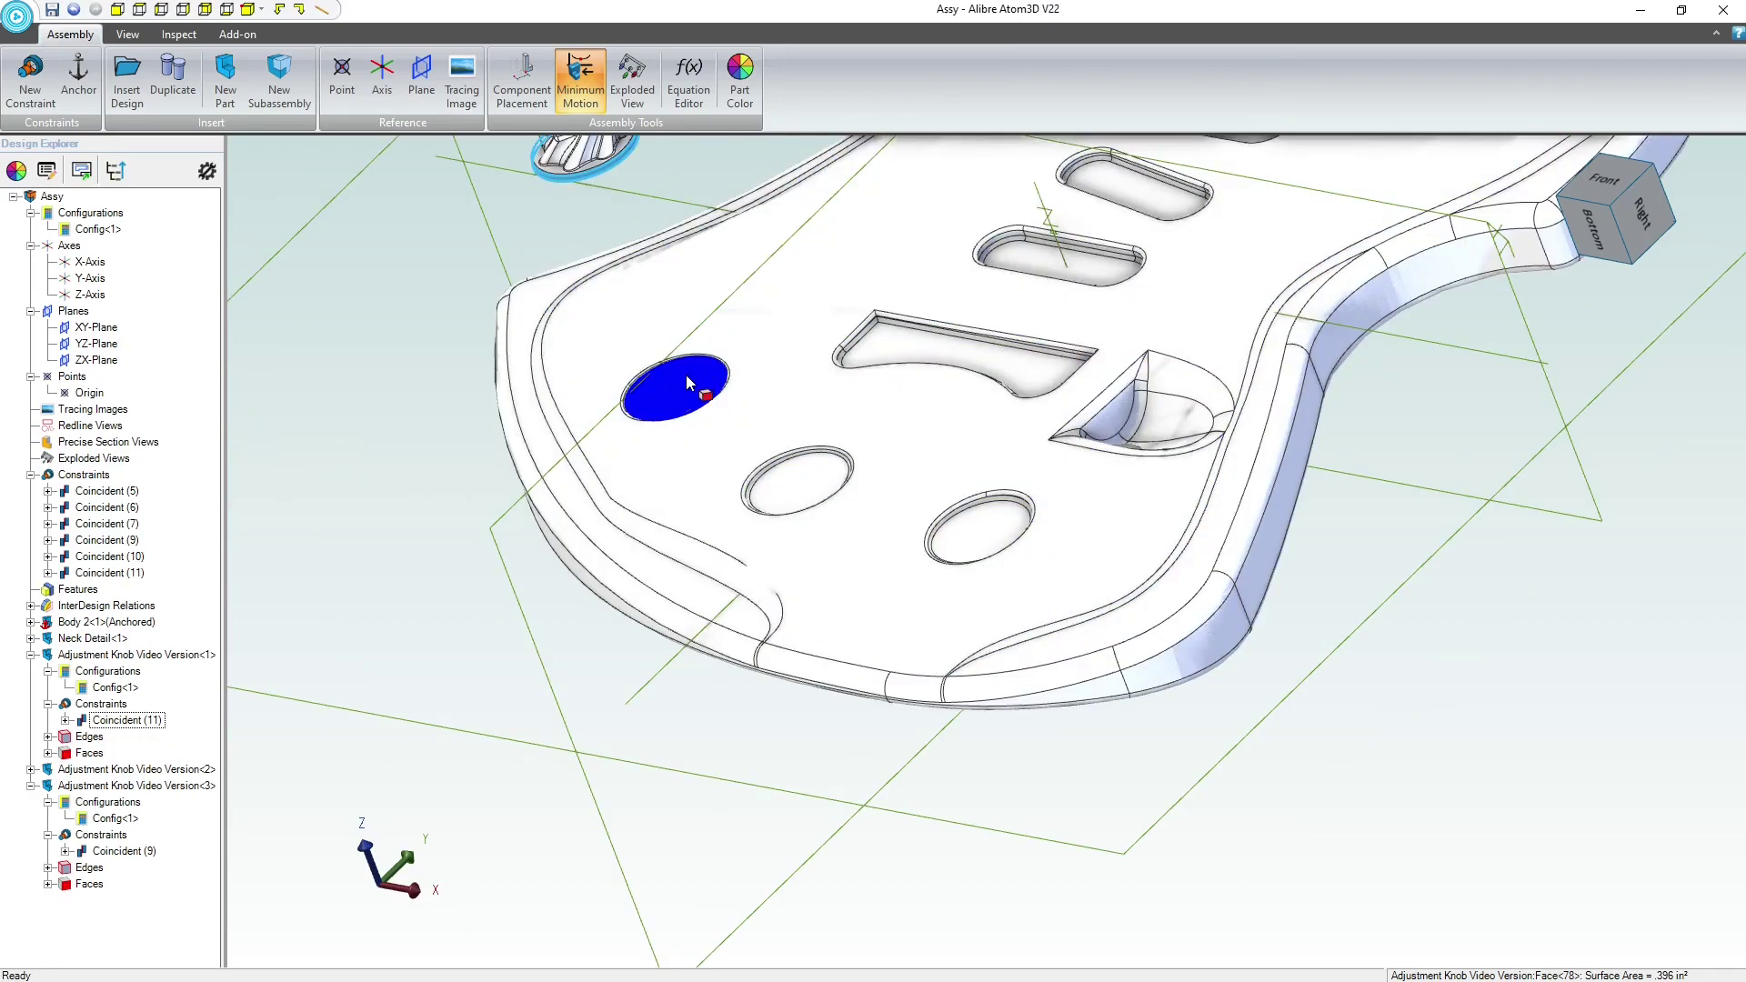
click(689, 383)
right_click(701, 408)
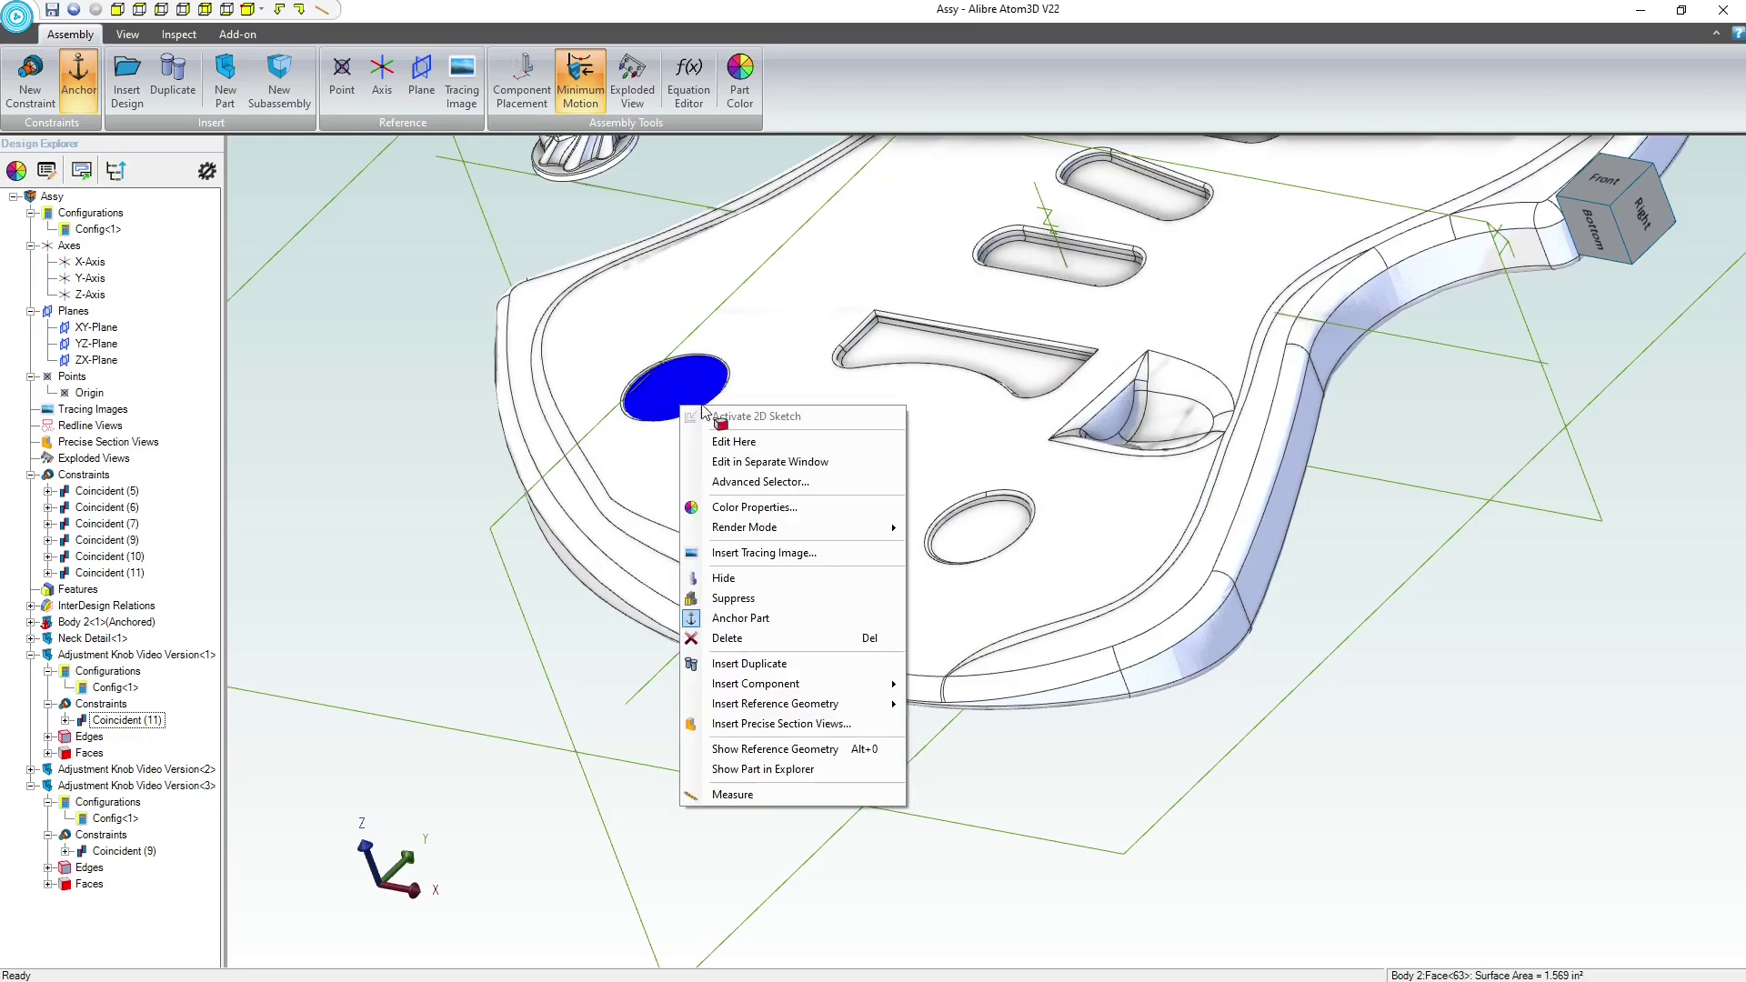
click(782, 462)
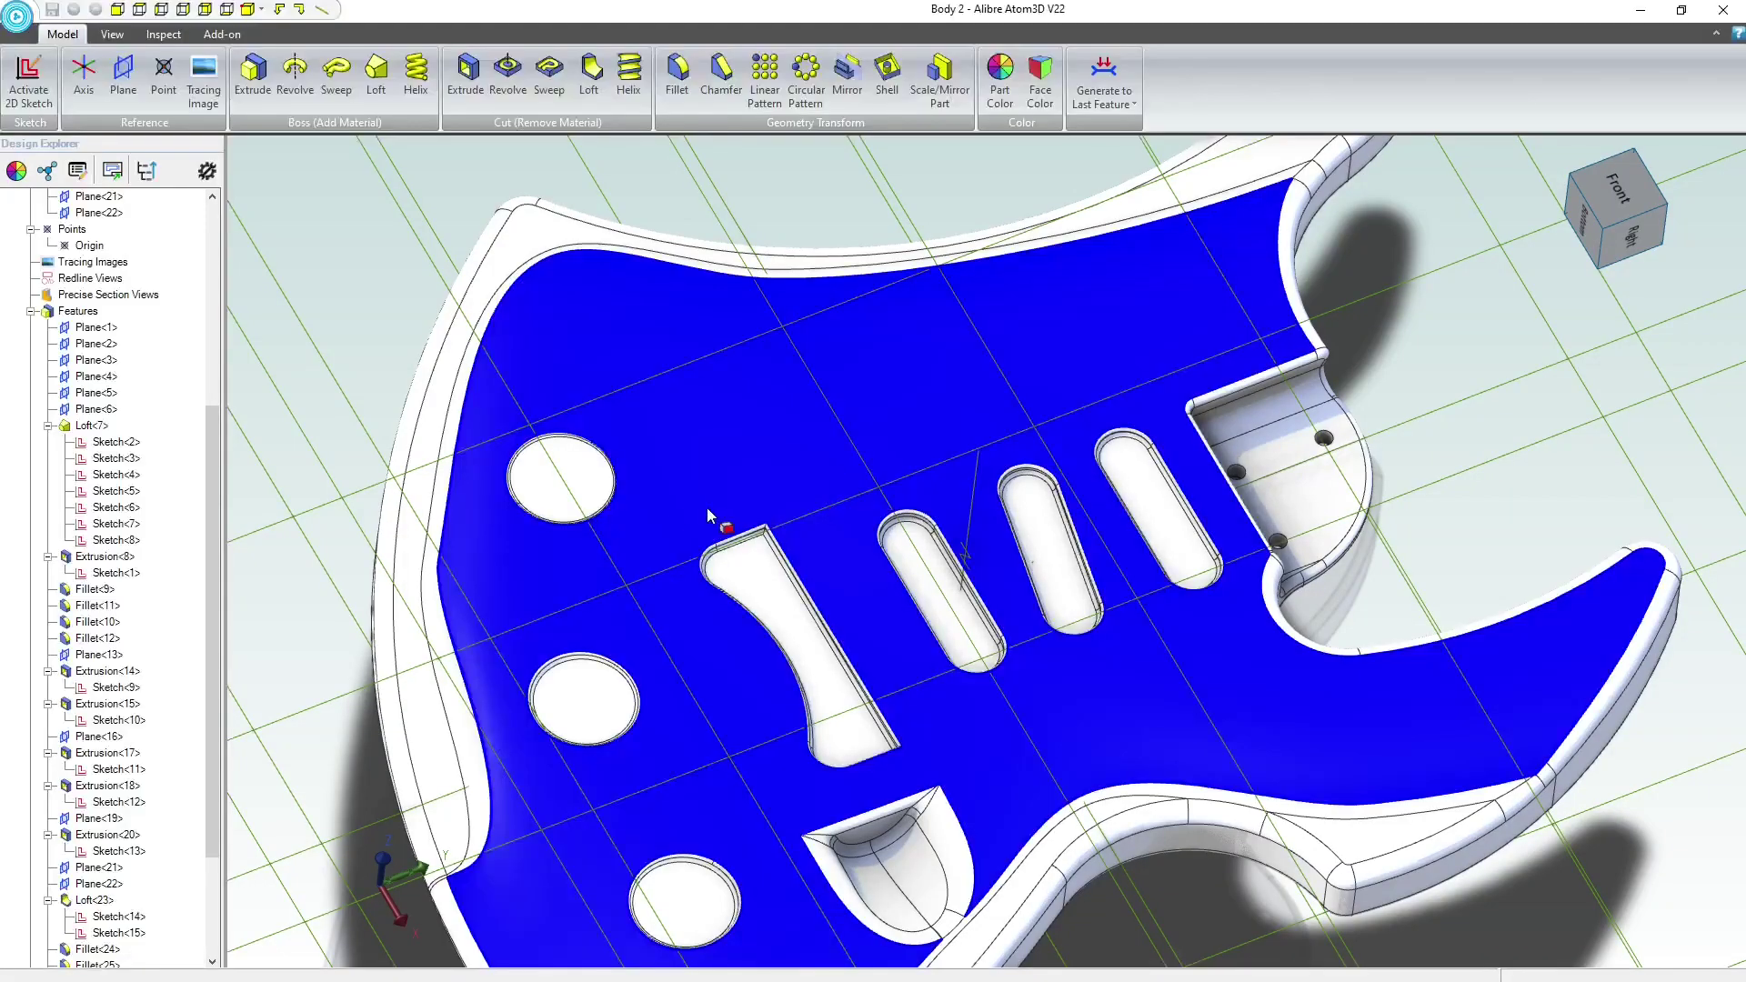
- Find the fillet around the floor of the three round pockets, Fillet<28>, and set its radius to .01
scroll(706, 507, up, 5)
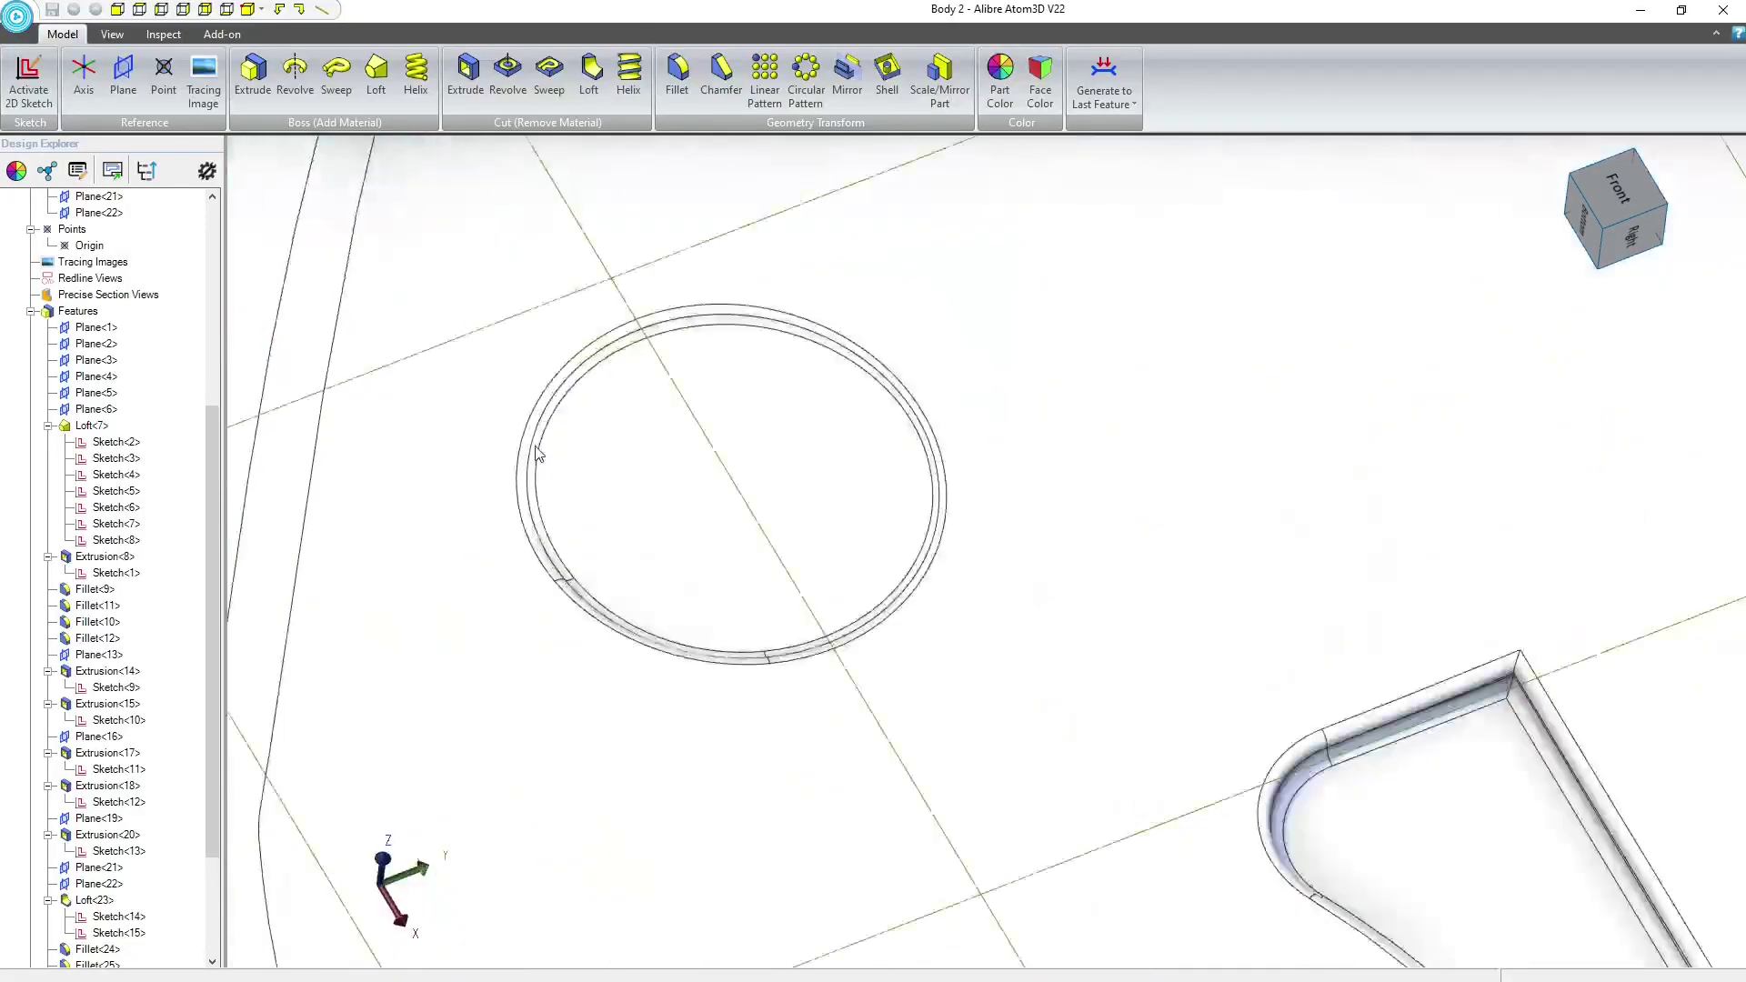
scroll(538, 445, up, 4)
click(524, 450)
scroll(91, 530, down, 4)
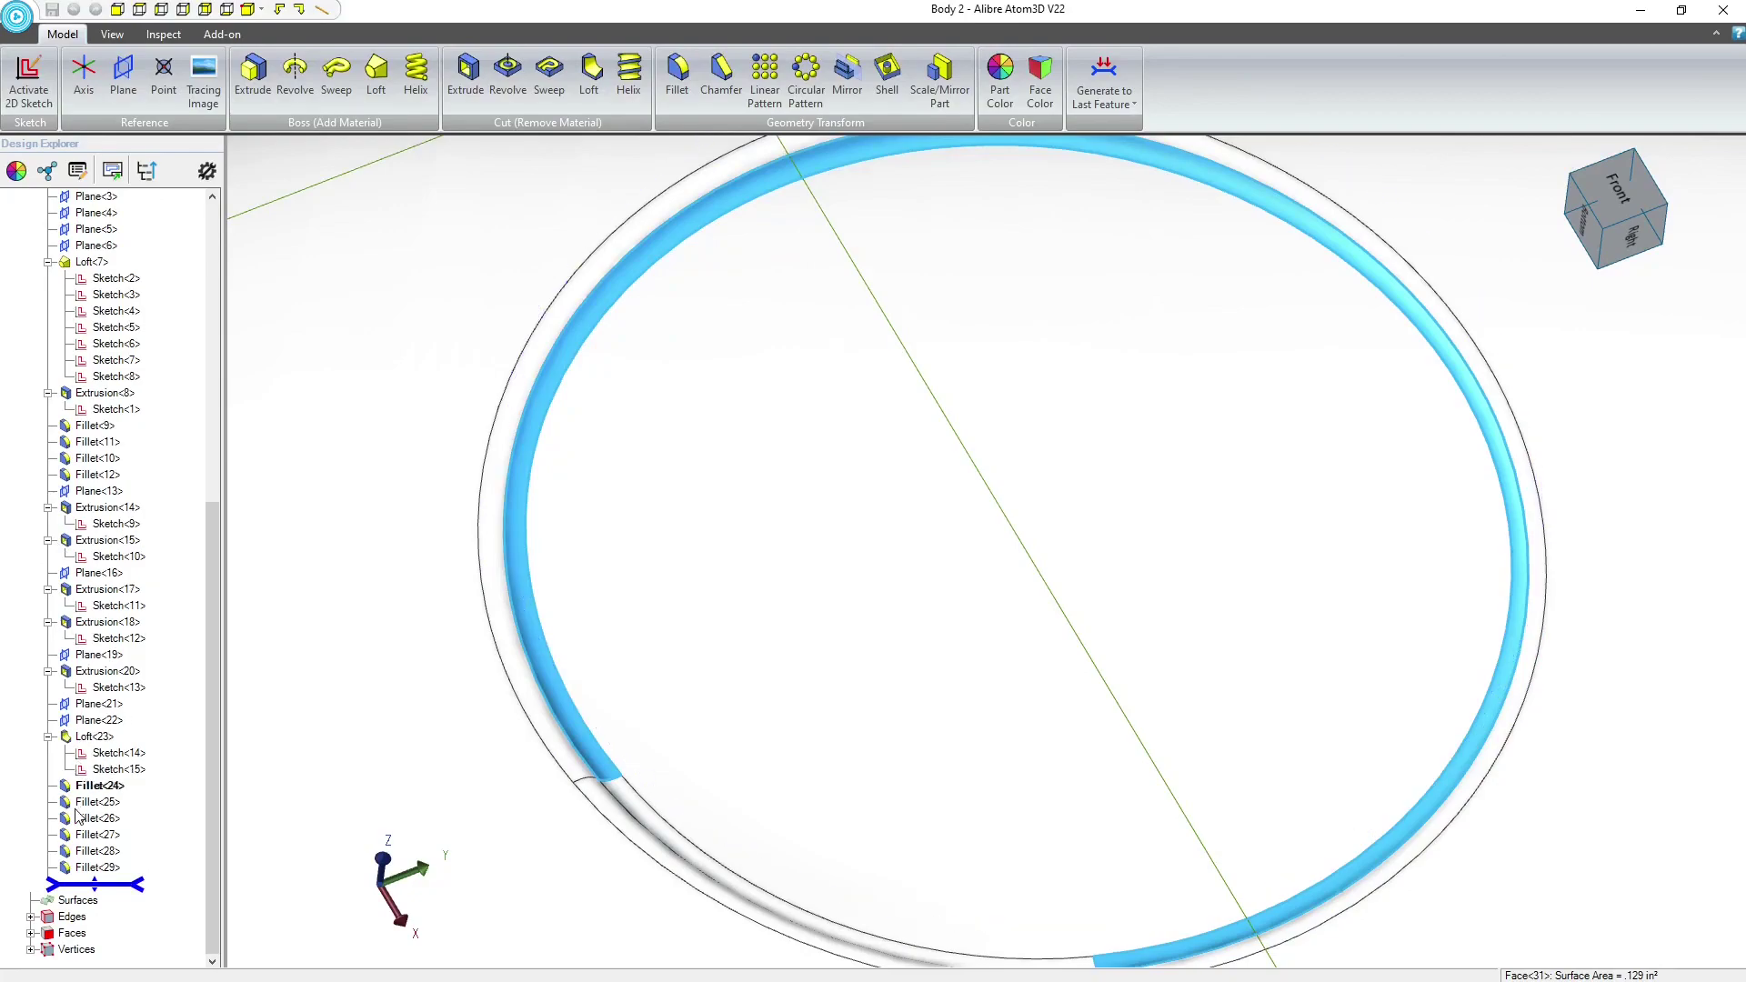
click(91, 870)
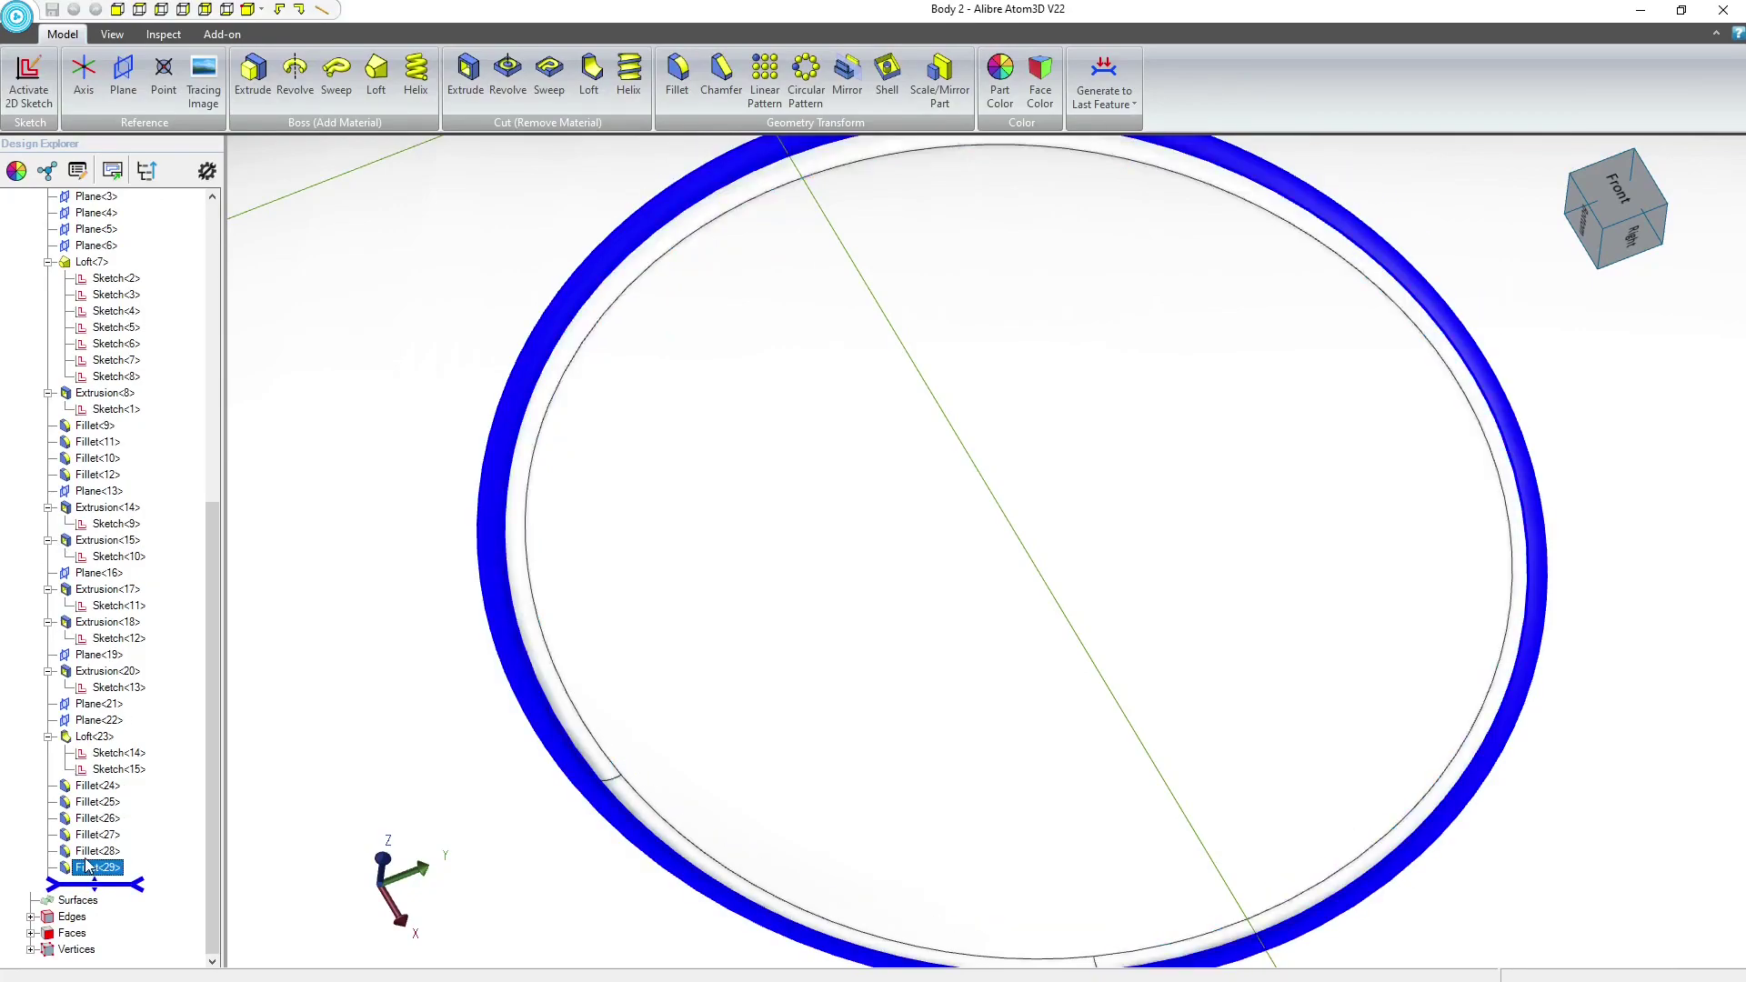
click(95, 851)
scroll(870, 505, down, 4)
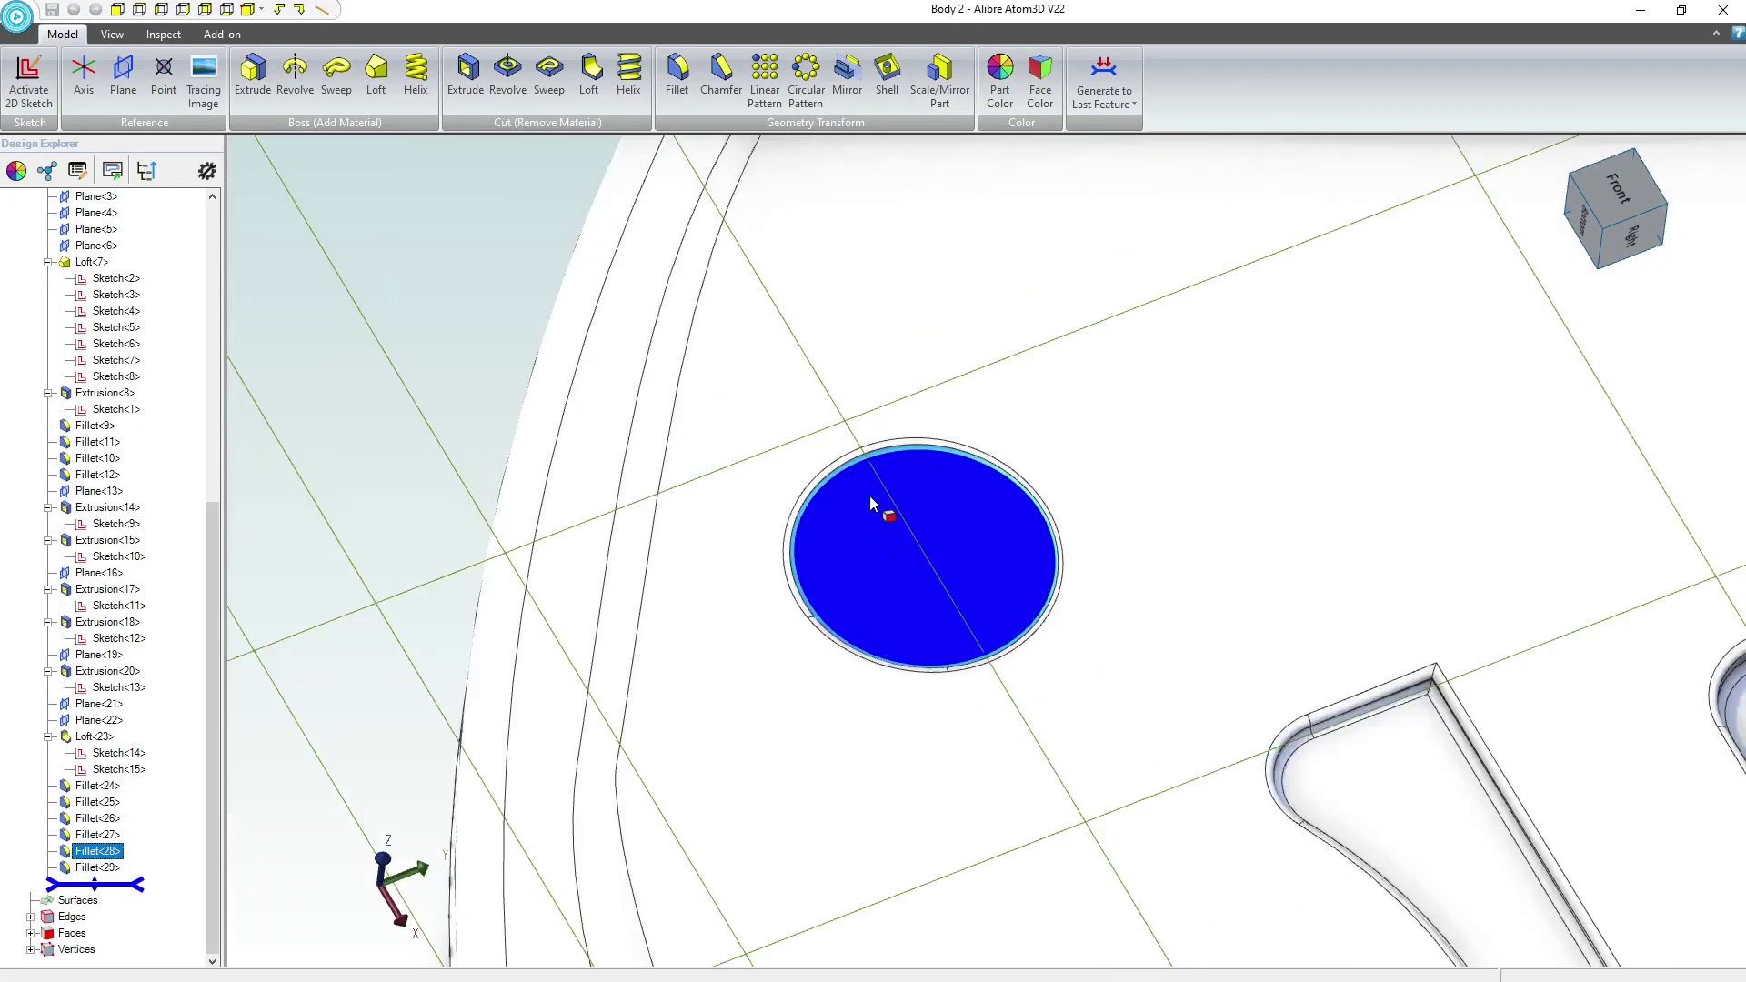
scroll(870, 505, down, 3)
scroll(895, 628, up, 1)
scroll(916, 626, down, 1)
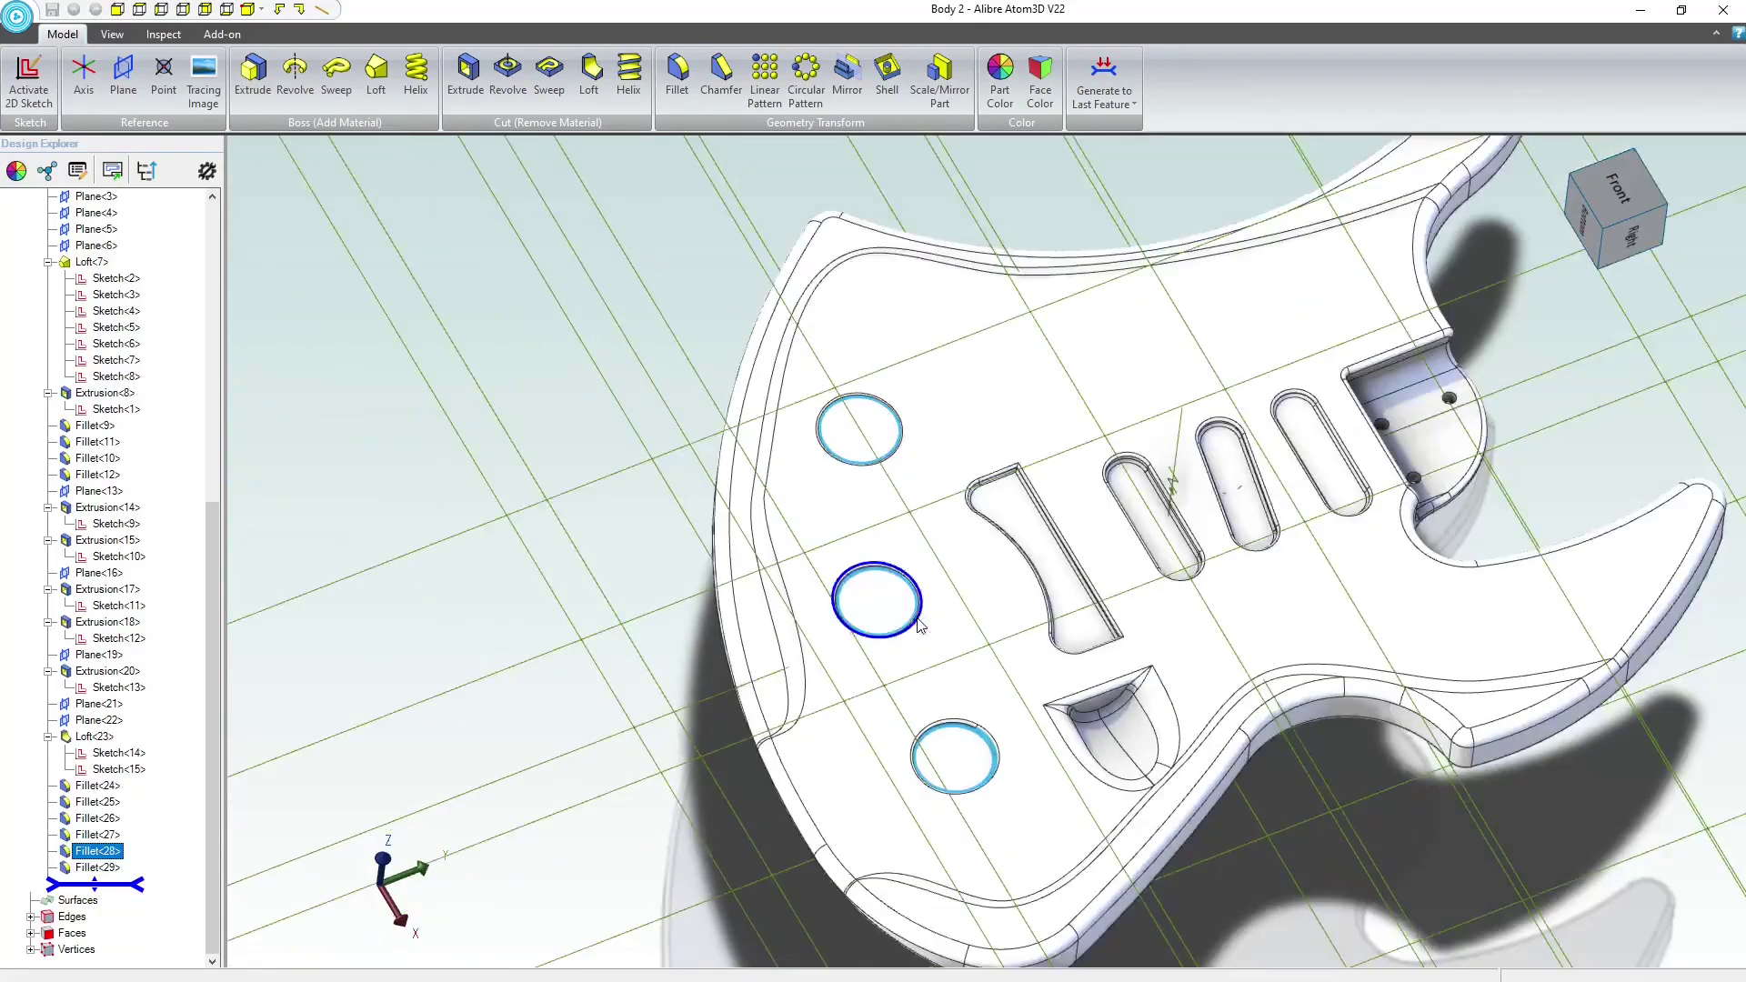
scroll(918, 625, up, 3)
right_click(99, 850)
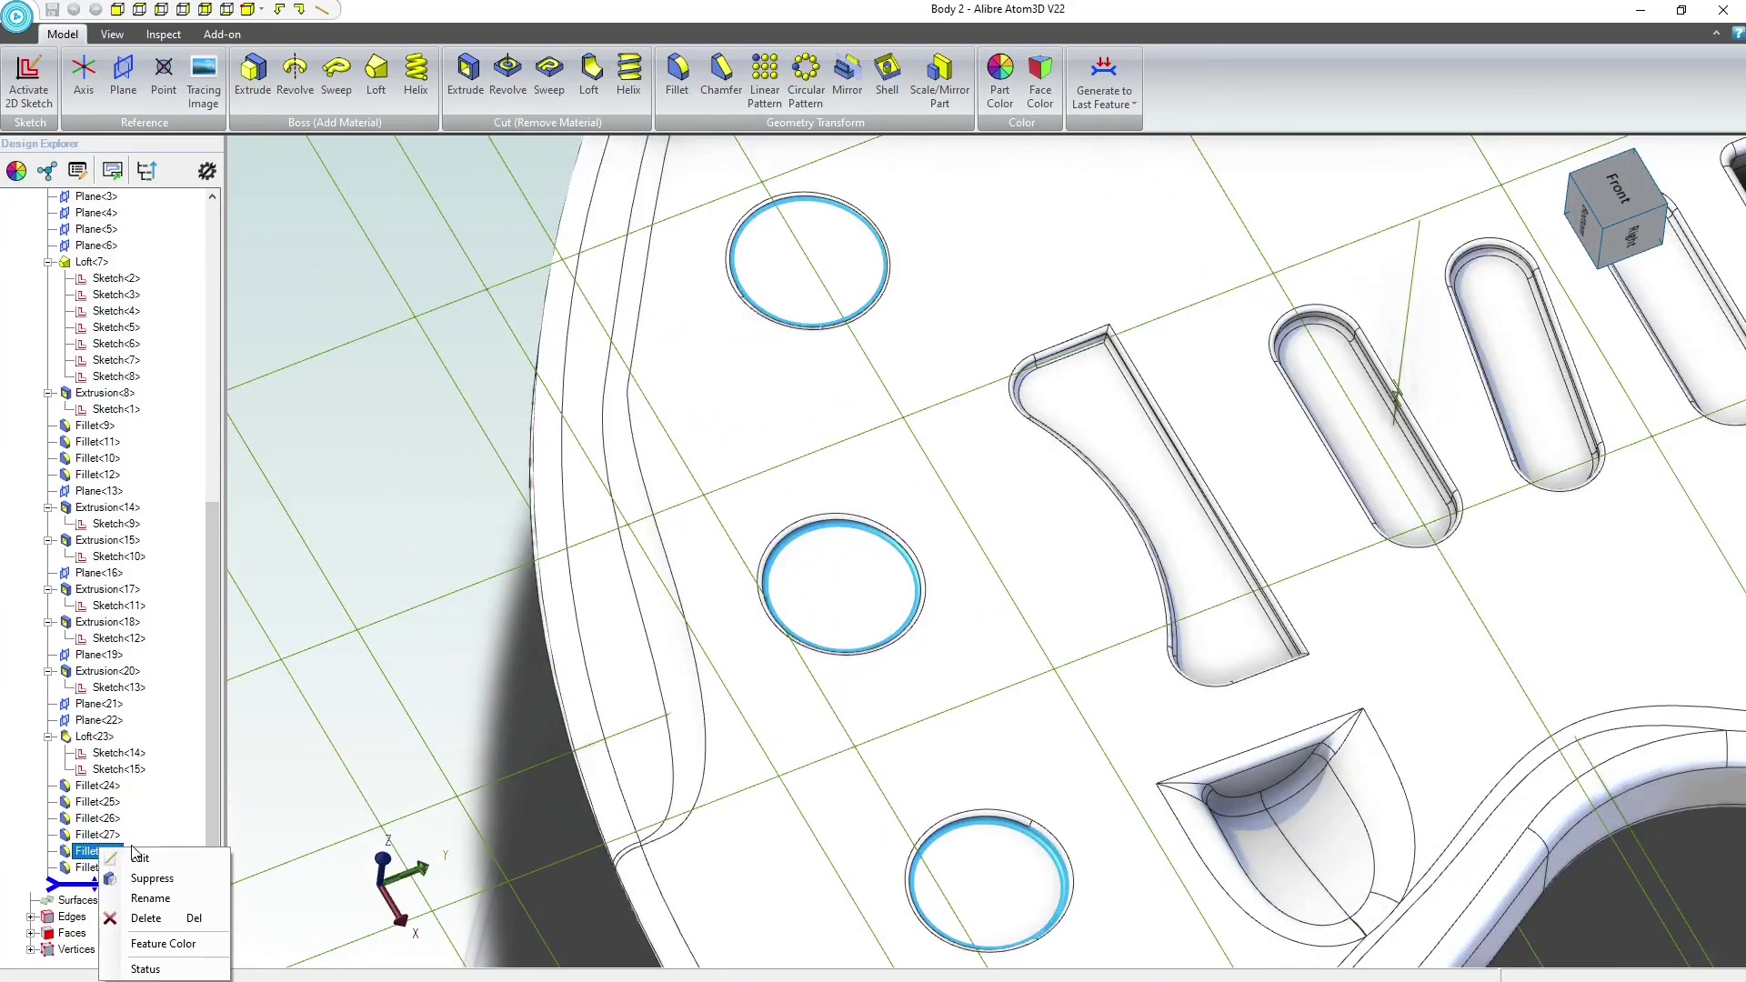
click(141, 857)
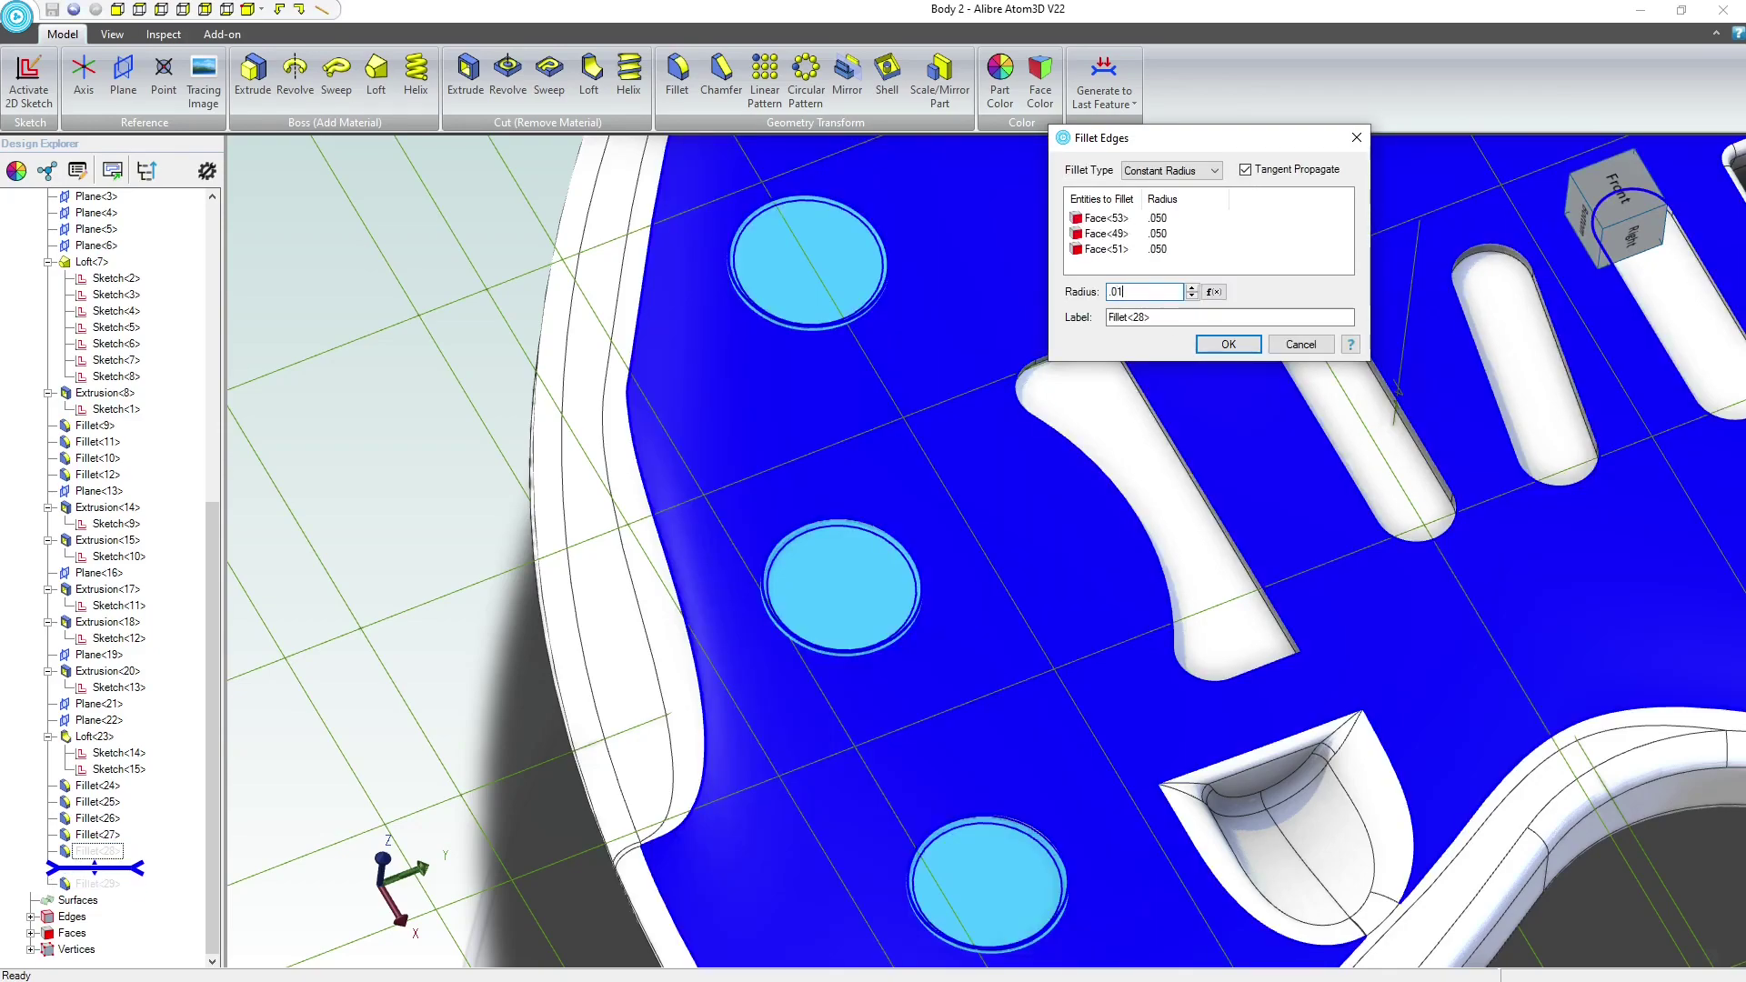
key(Return)
- Regenerate the guitar body through its last feature, Fillet<29>
scroll(741, 277, up, 3)
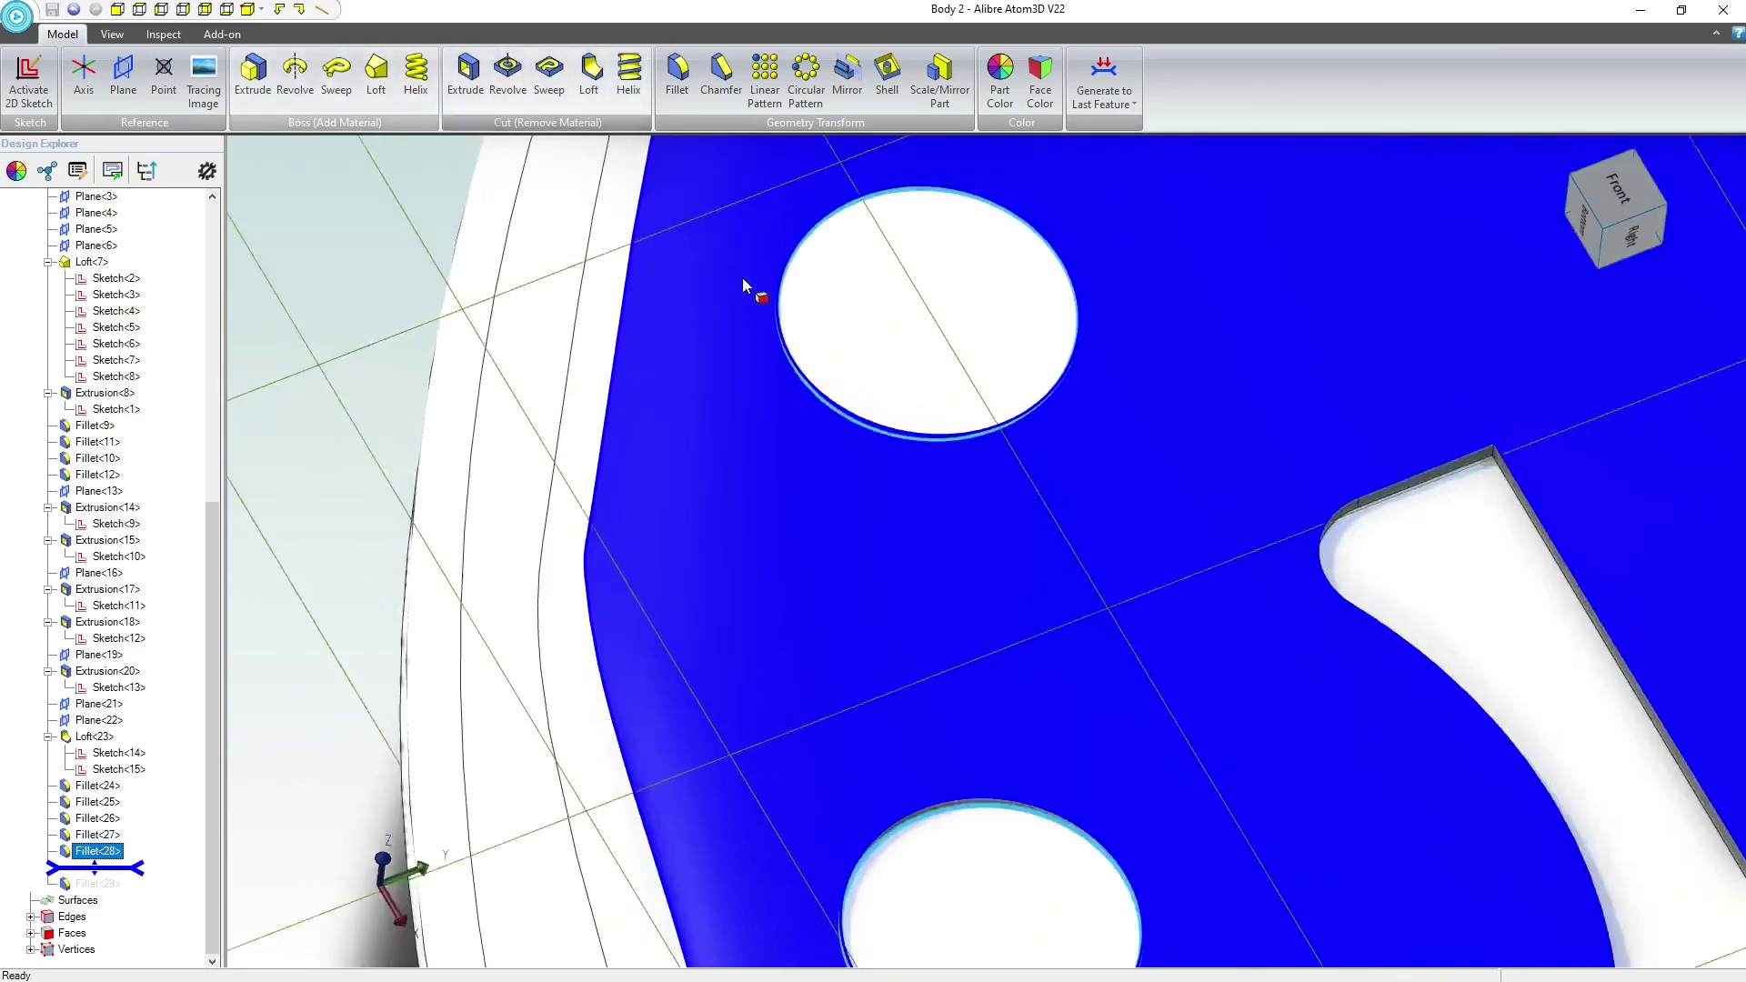
mouse_move(743, 279)
middle_down()
mouse_move(707, 357)
mouse_move(737, 363)
mouse_move(744, 261)
middle_up()
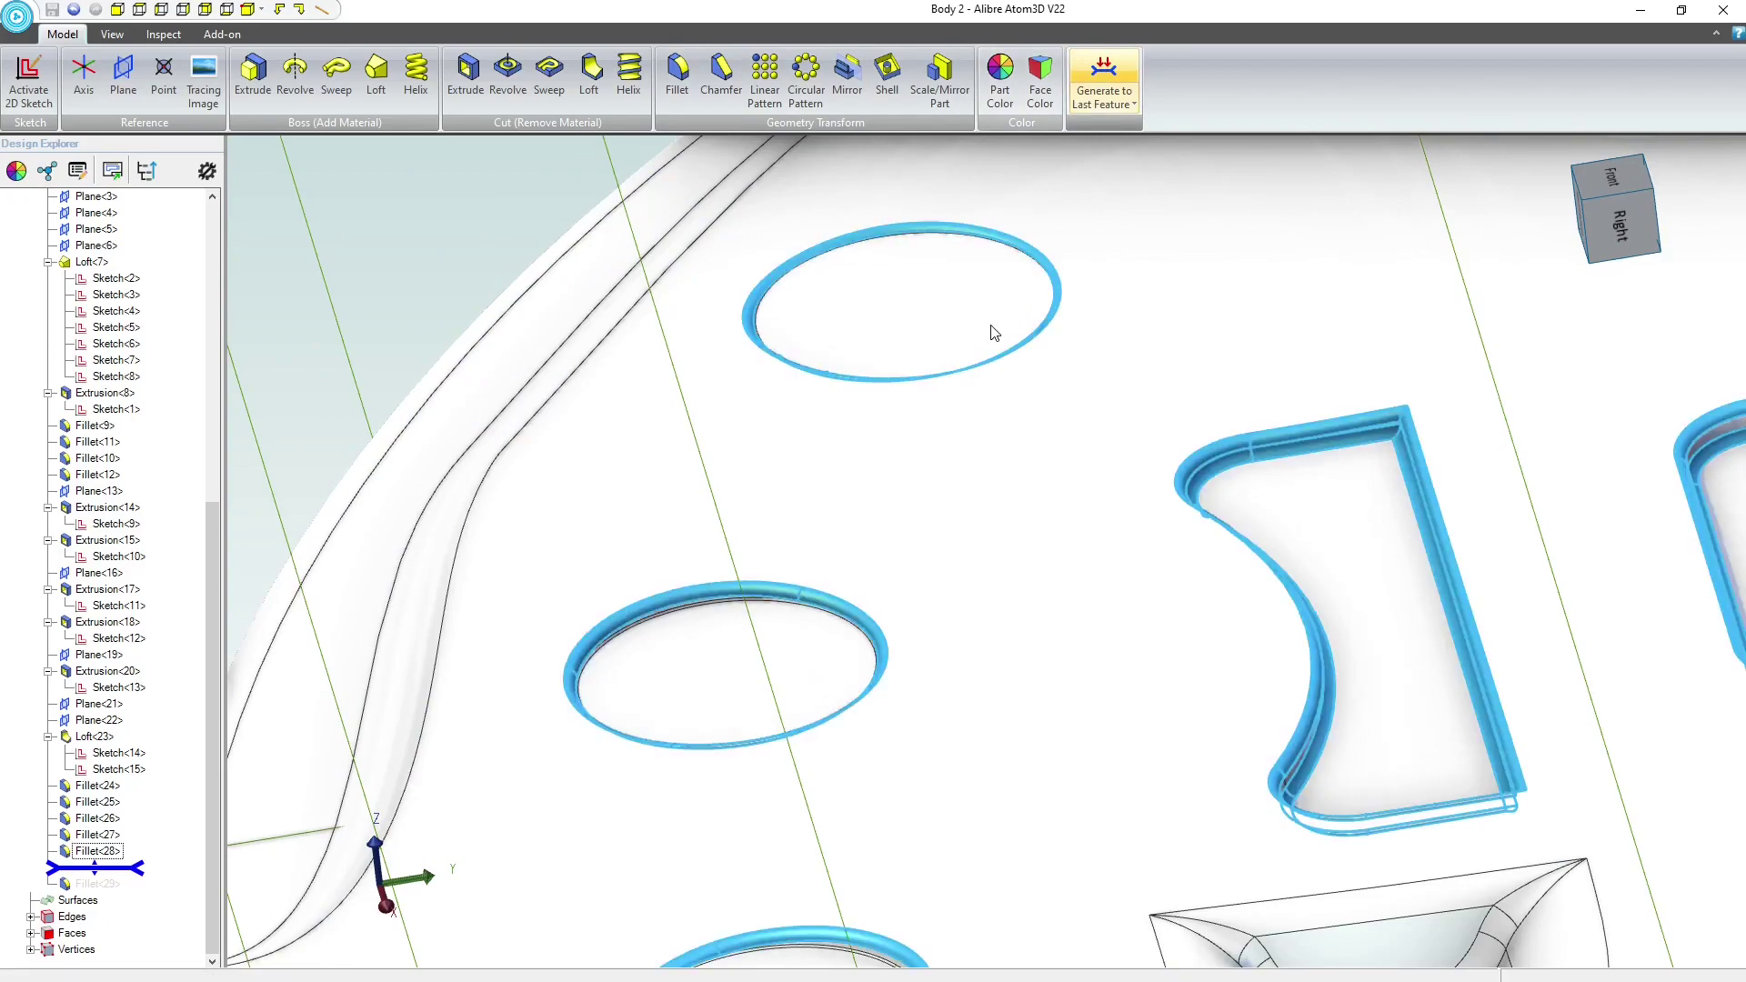
middle_drag(880, 329, 843, 329)
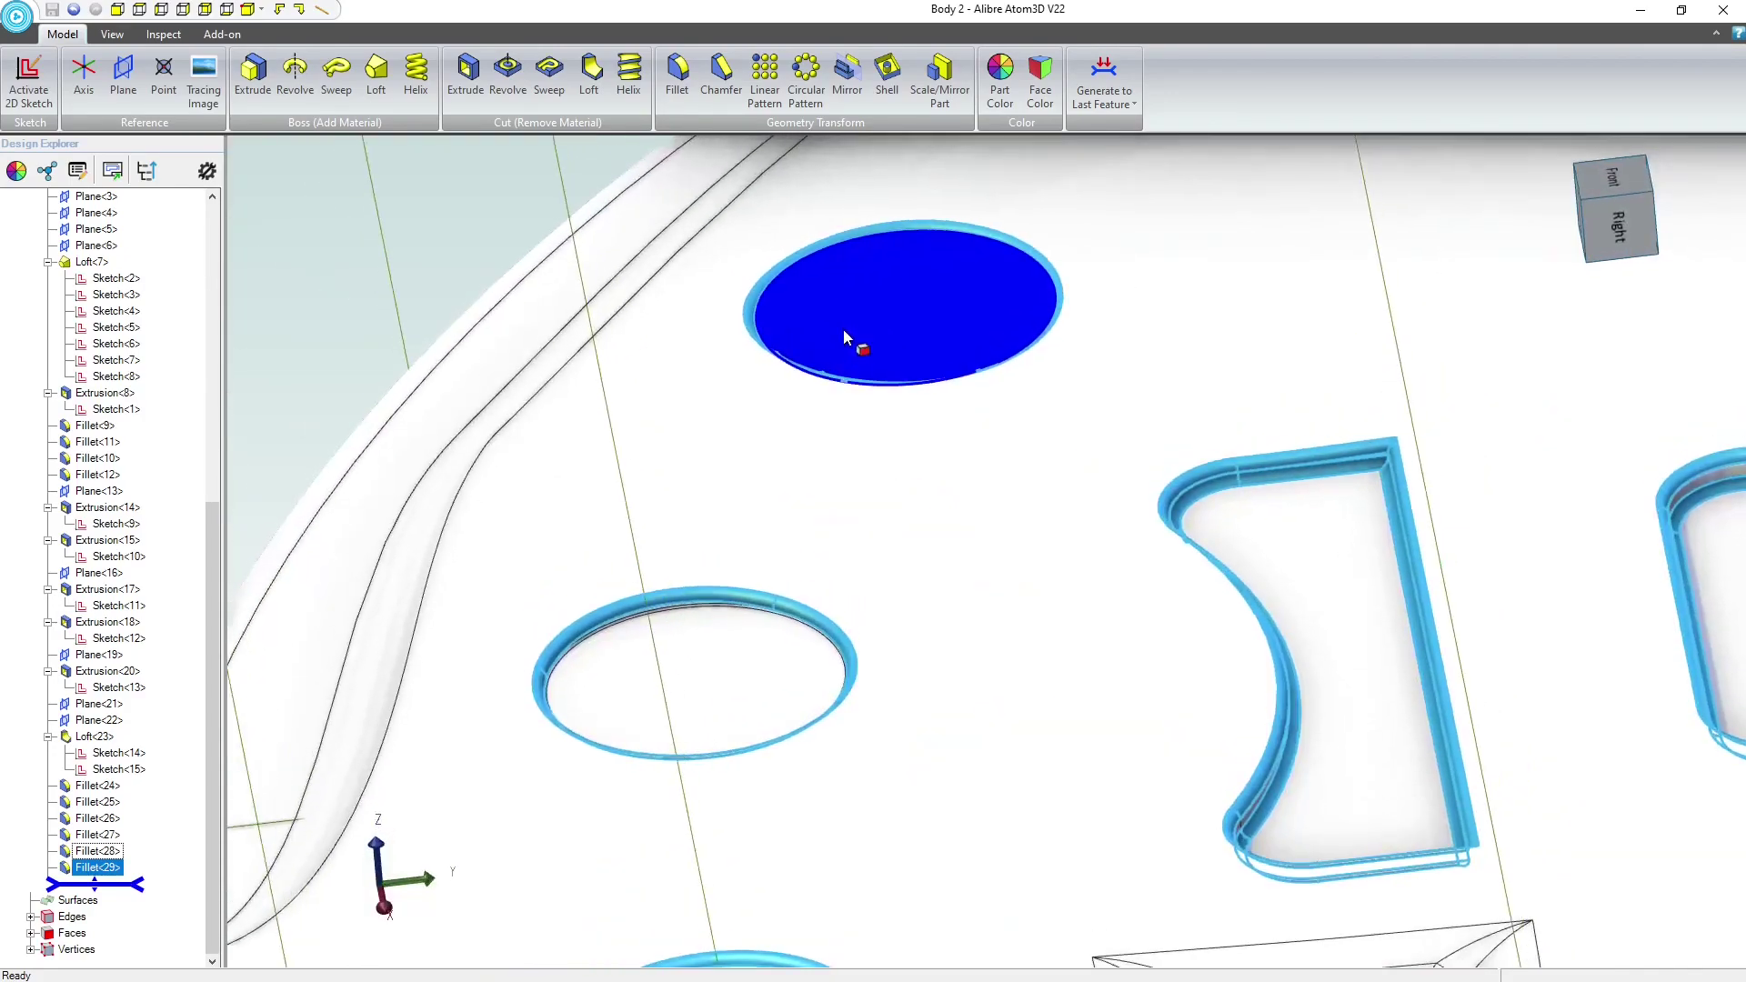
- Set the depth of the cut that forms the three round pockets, Extrusion<20>, to .1
click(840, 331)
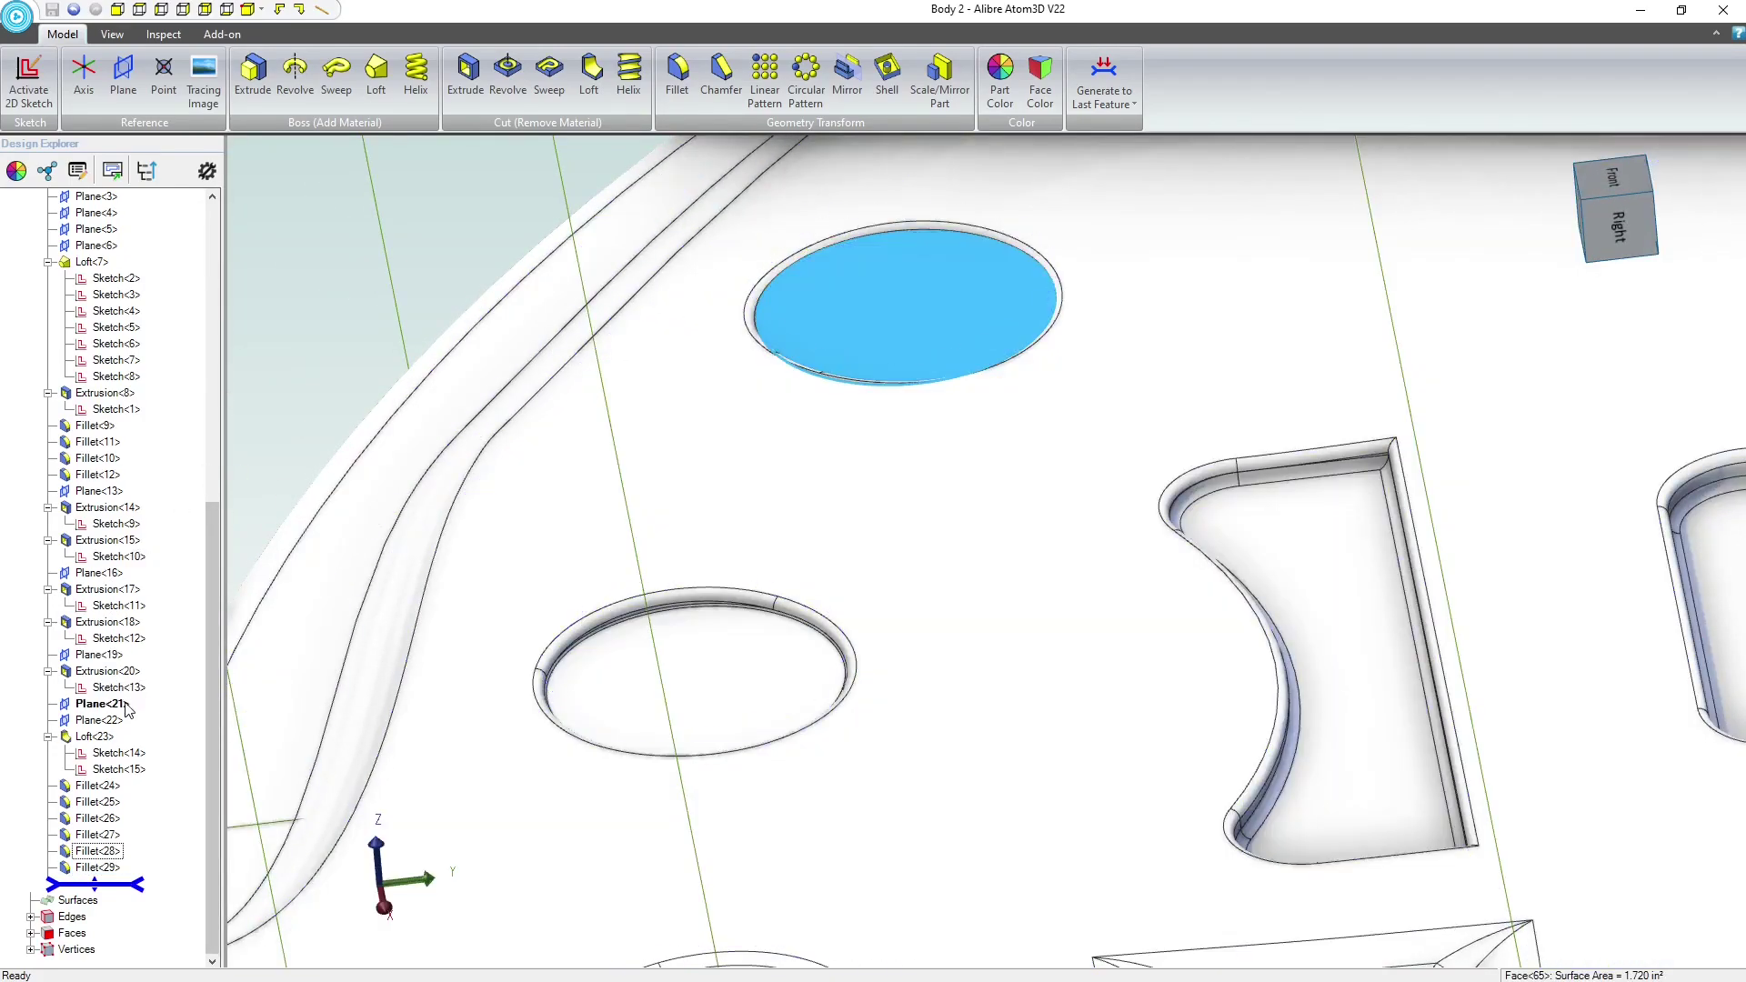
click(107, 671)
right_click(111, 674)
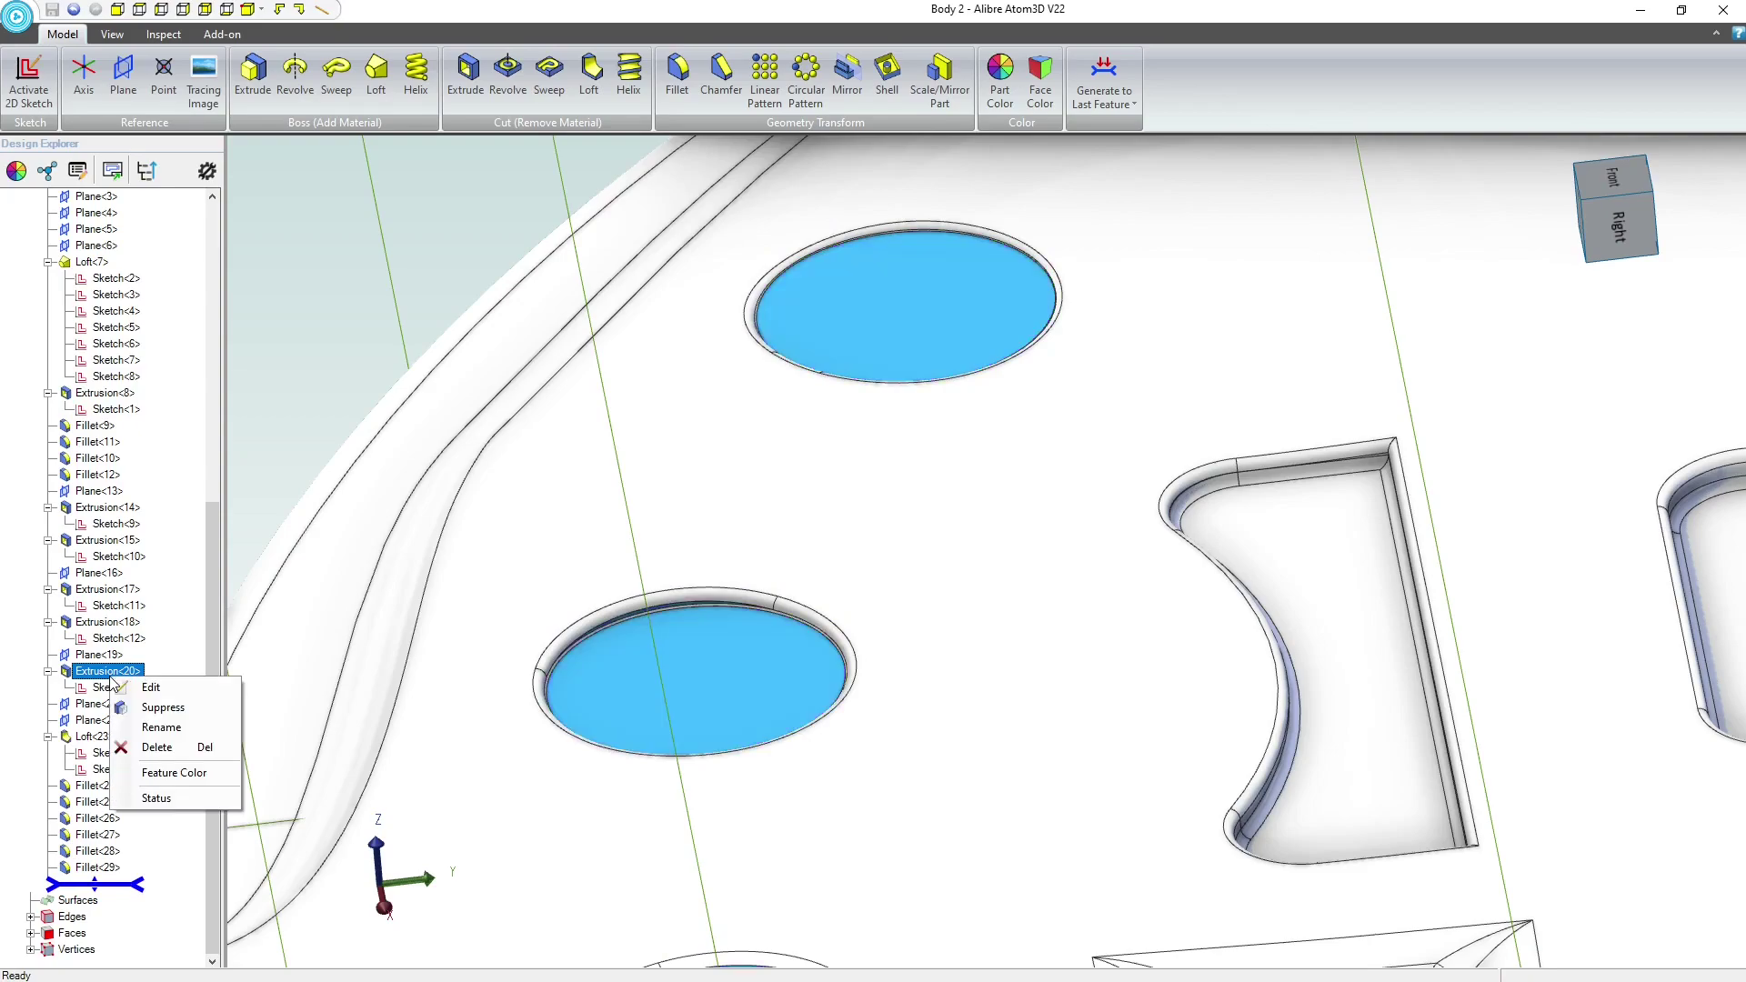
click(143, 692)
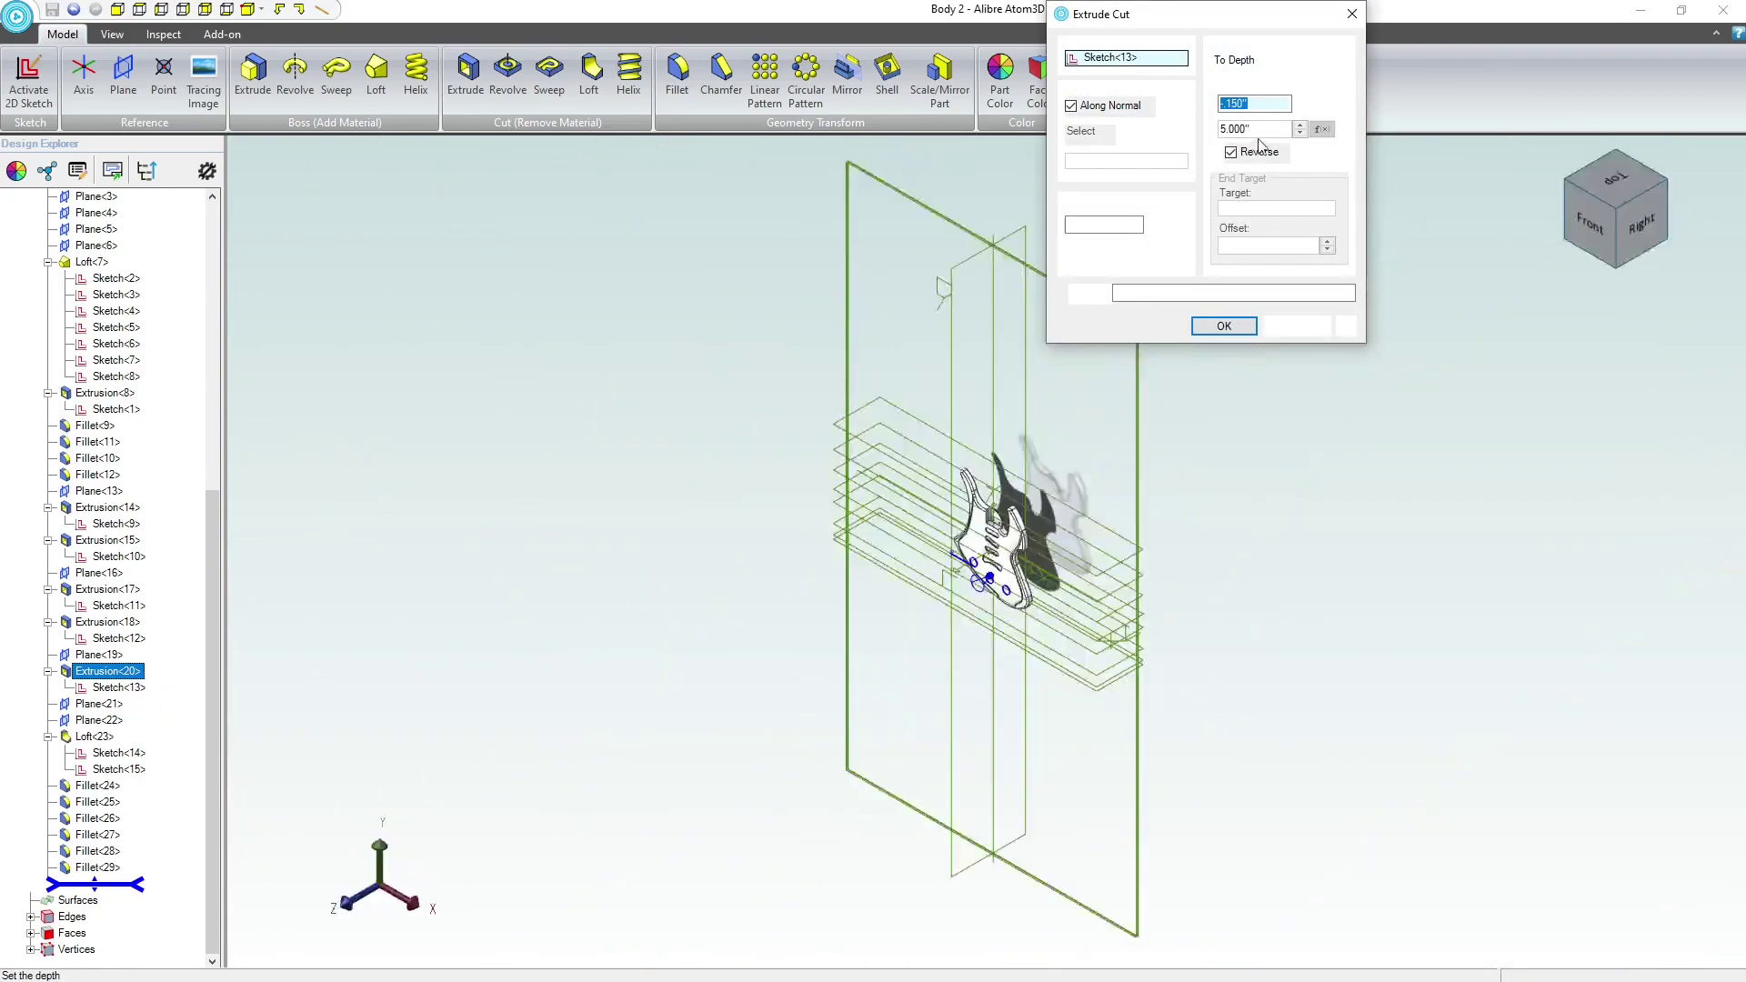
scroll(908, 607, up, 9)
scroll(1213, 453, up, 4)
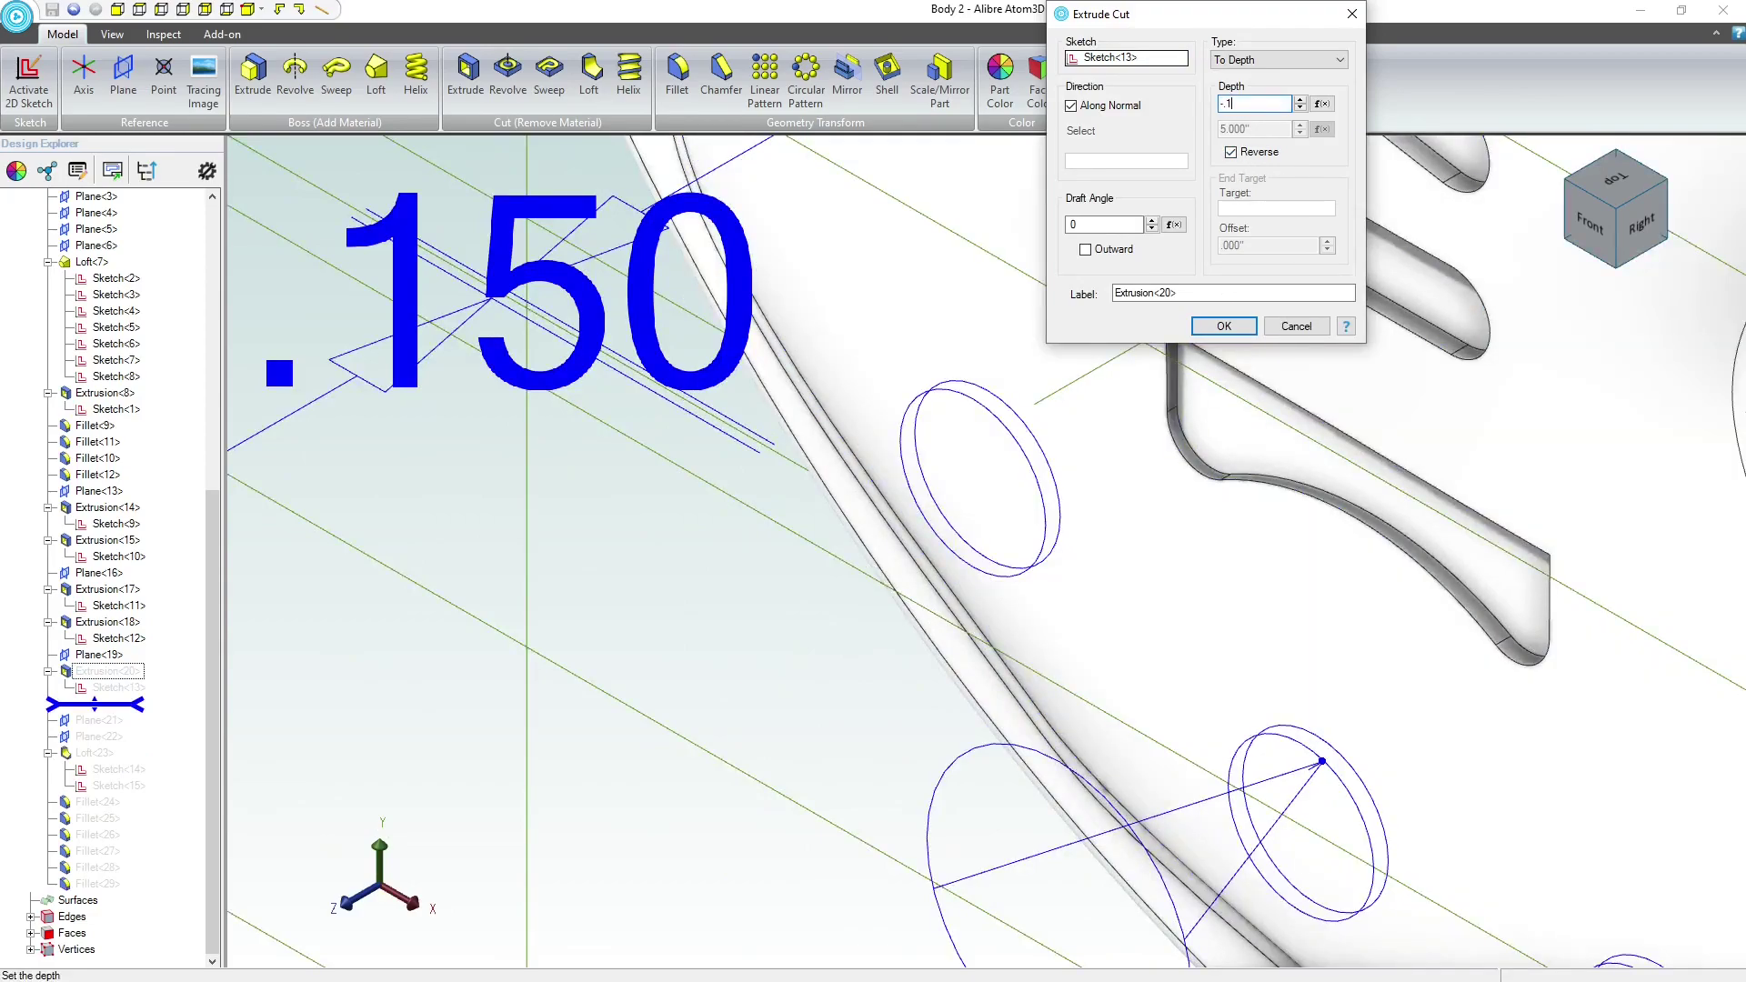
key(Return)
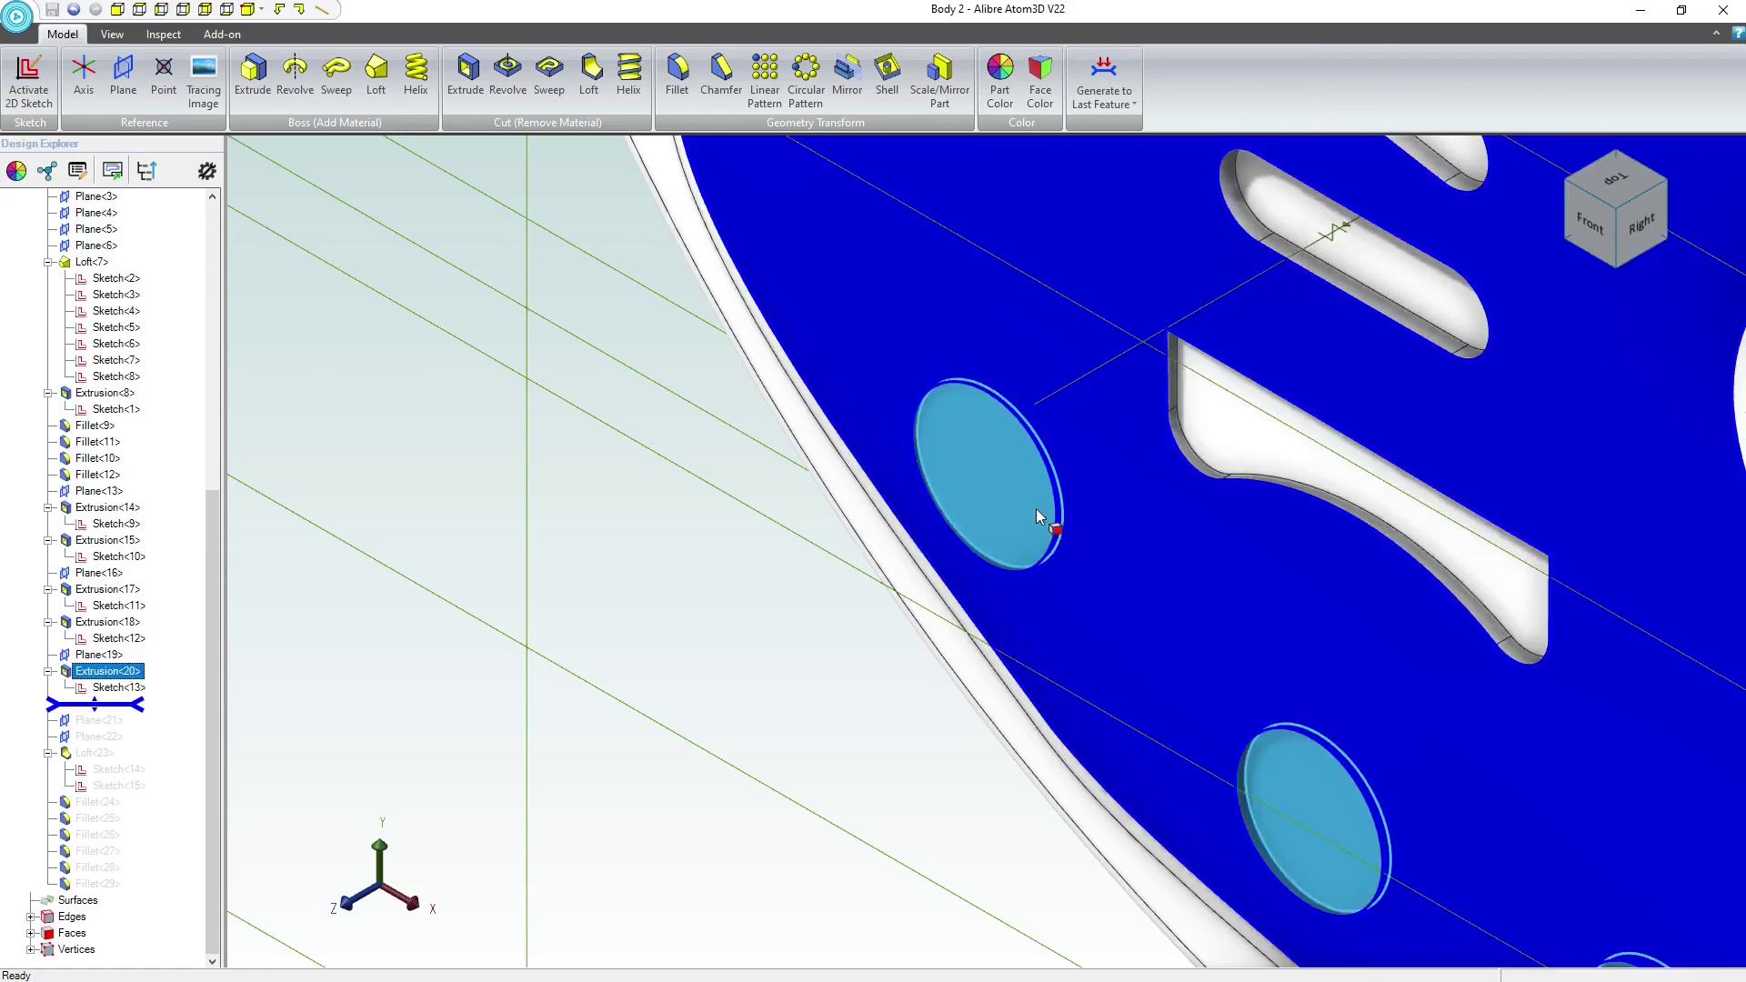
- Regenerate the body's remaining features after the pocket cut and inspect the walls of the round pockets
middle_drag(1002, 520, 1067, 532)
click(1100, 80)
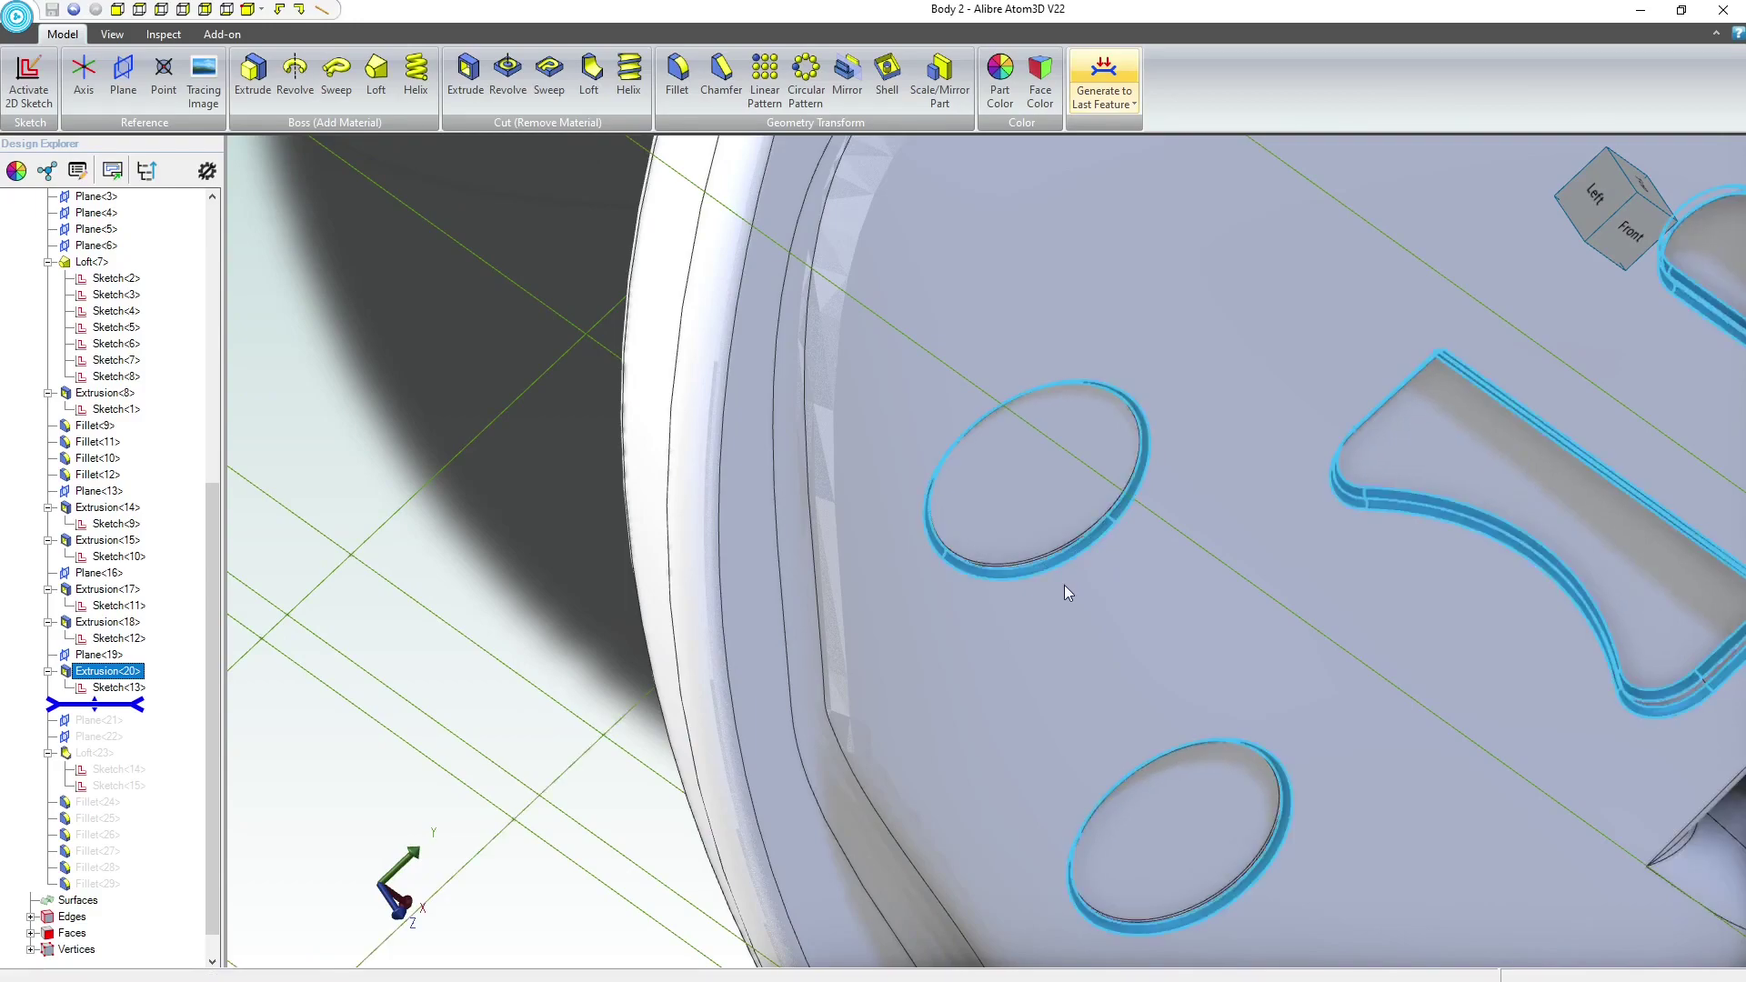
middle_drag(1047, 589, 1039, 587)
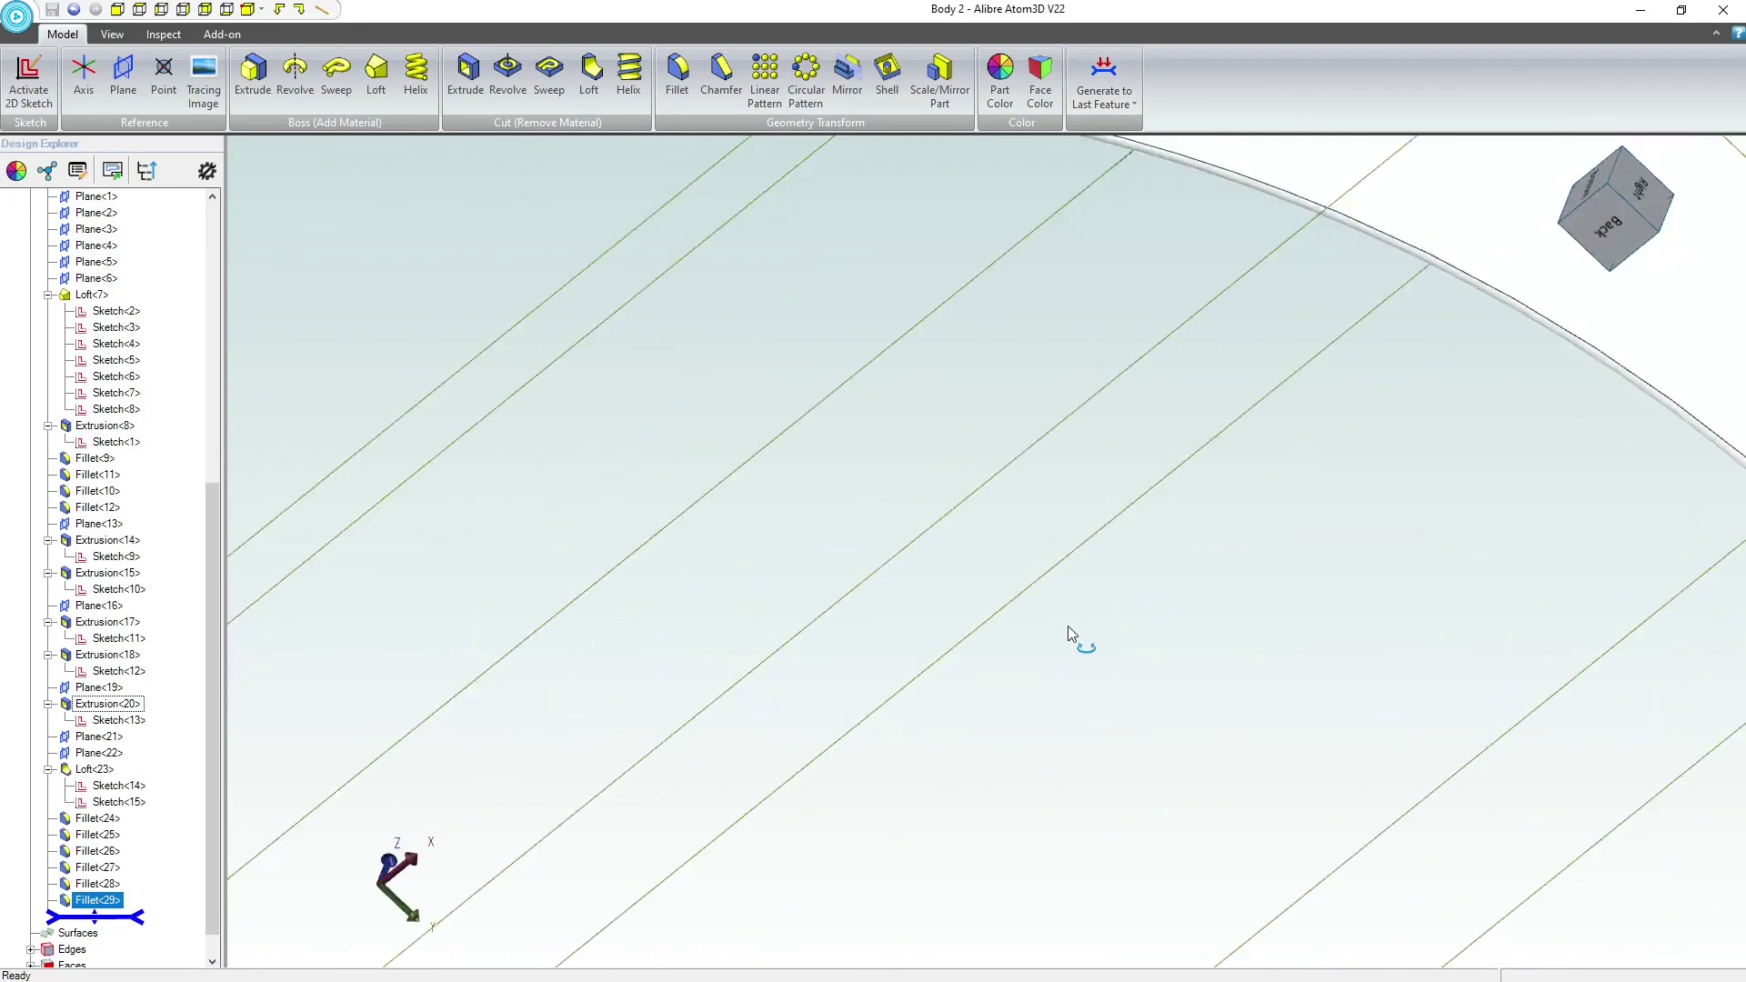
scroll(1113, 318, up, 10)
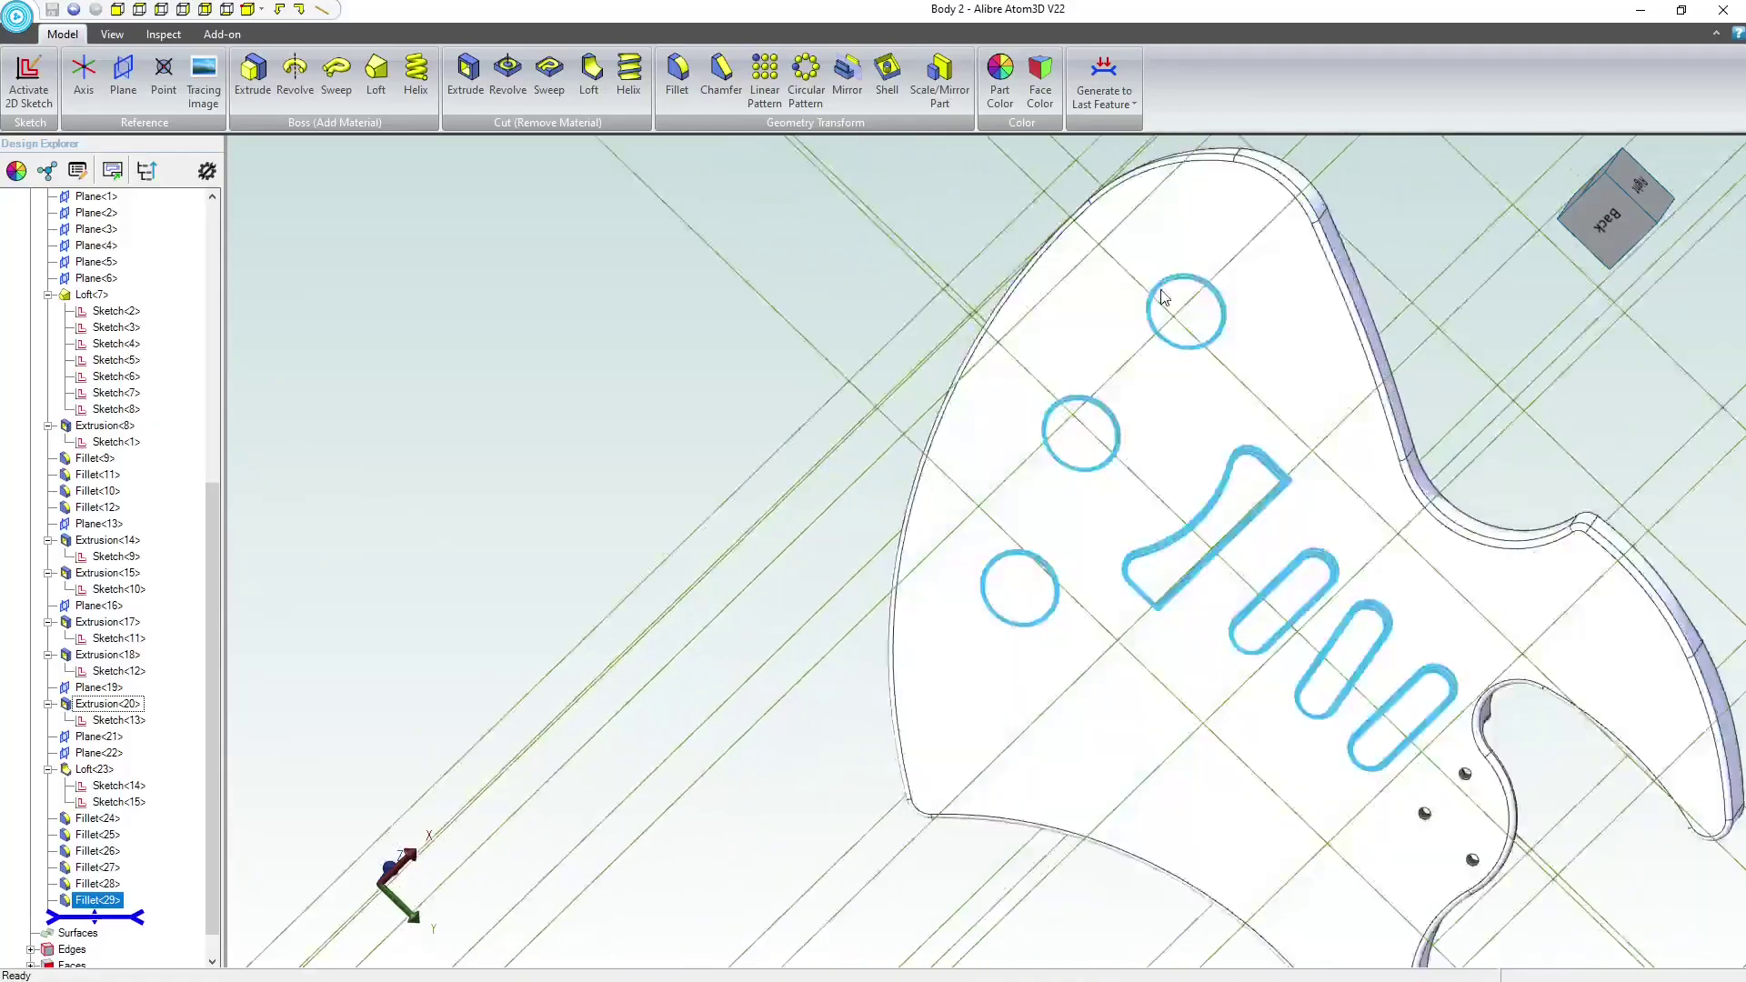
middle_drag(1142, 325, 930, 458)
scroll(930, 458, down, 7)
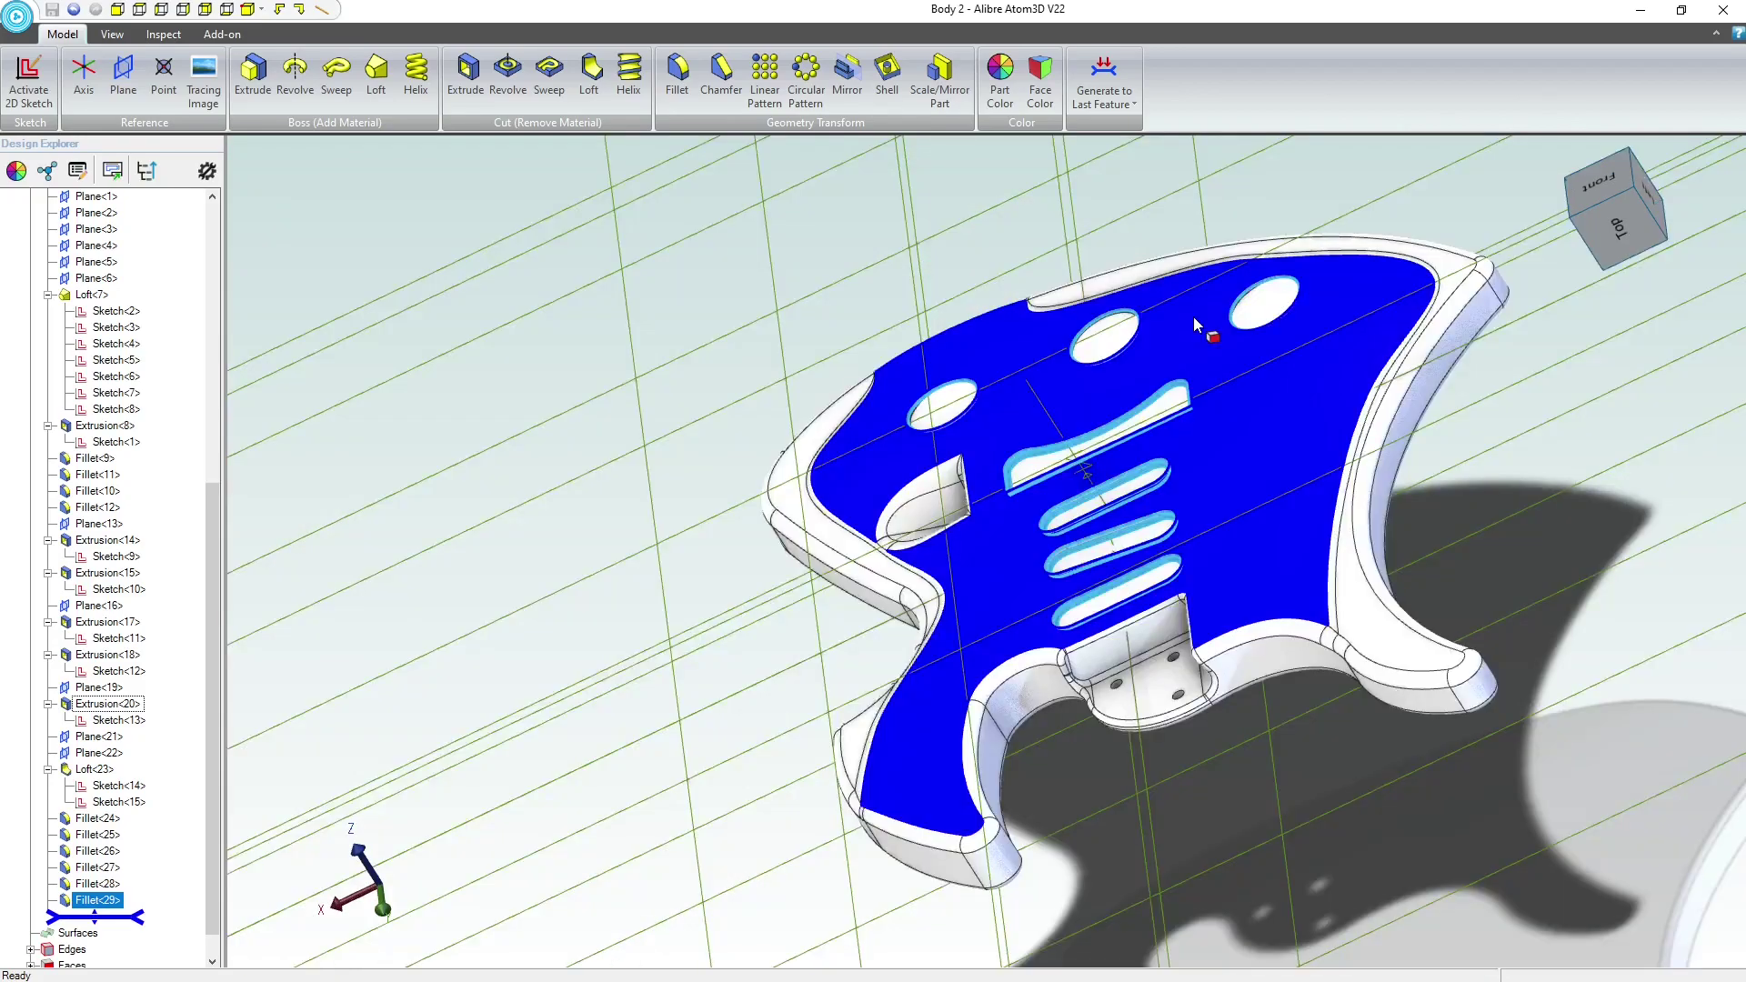
scroll(1193, 317, up, 6)
scroll(1339, 286, up, 6)
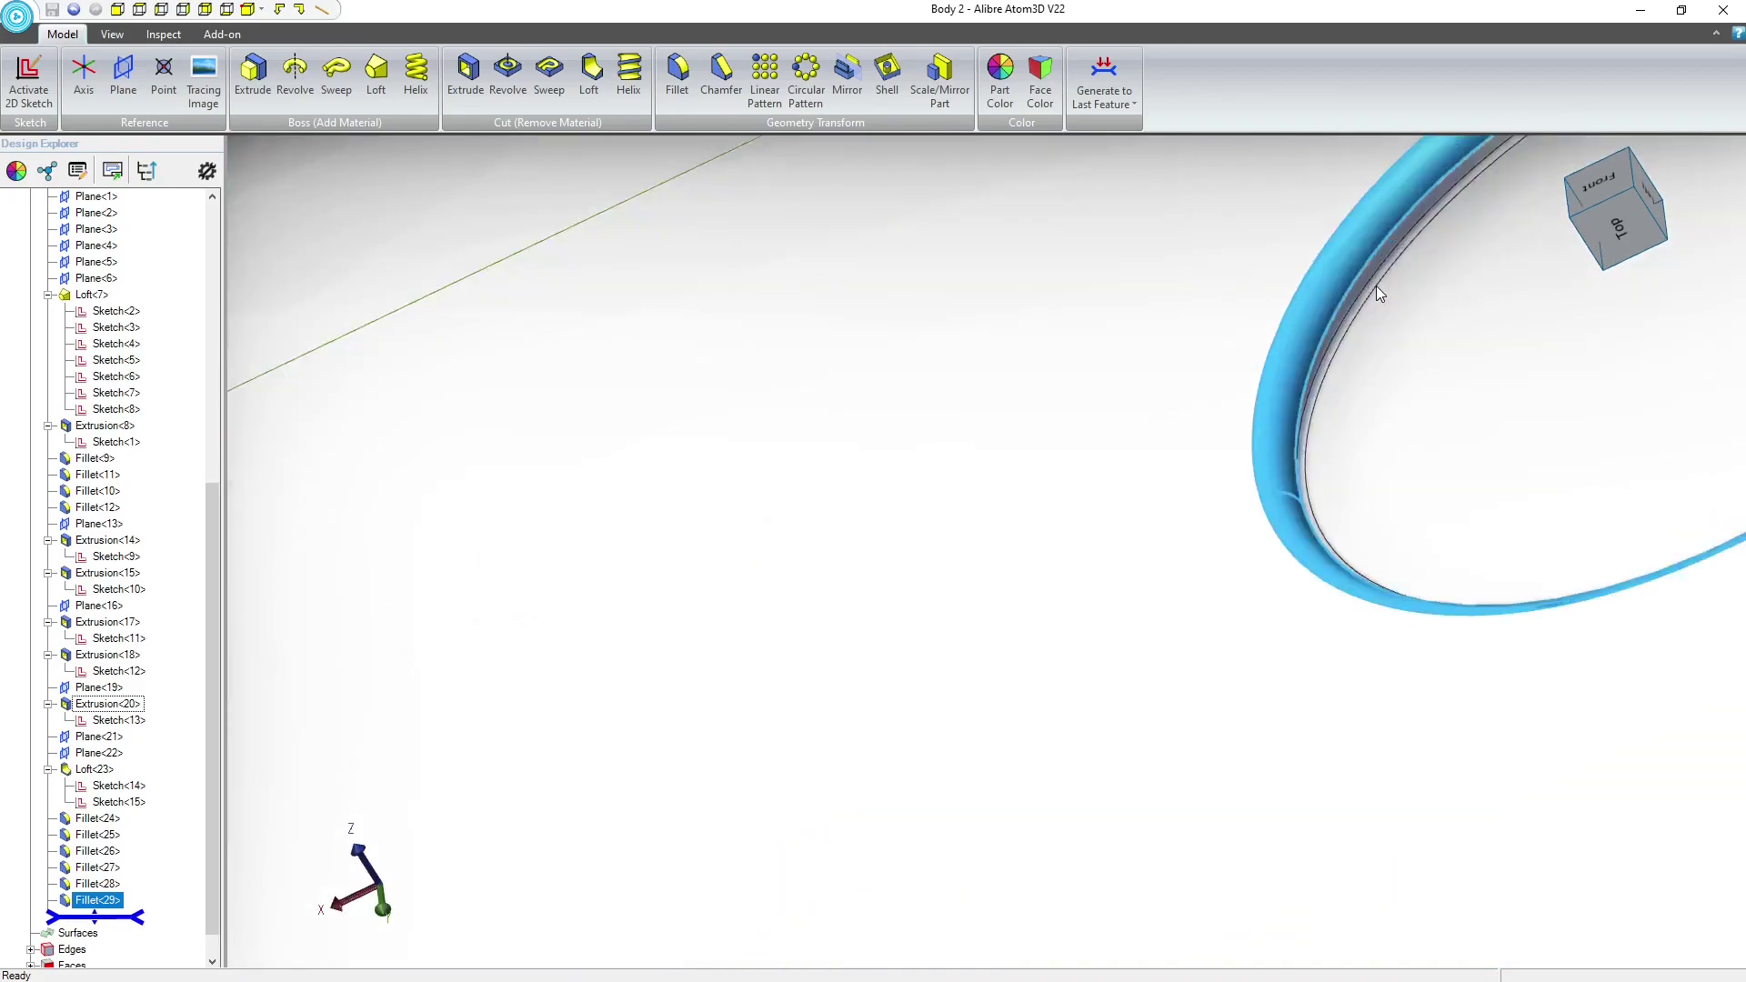
- Inspect the round pockets' walls and roll the guitar body's feature history back to just after Loft<23>, before Fillet<24>
click(1351, 273)
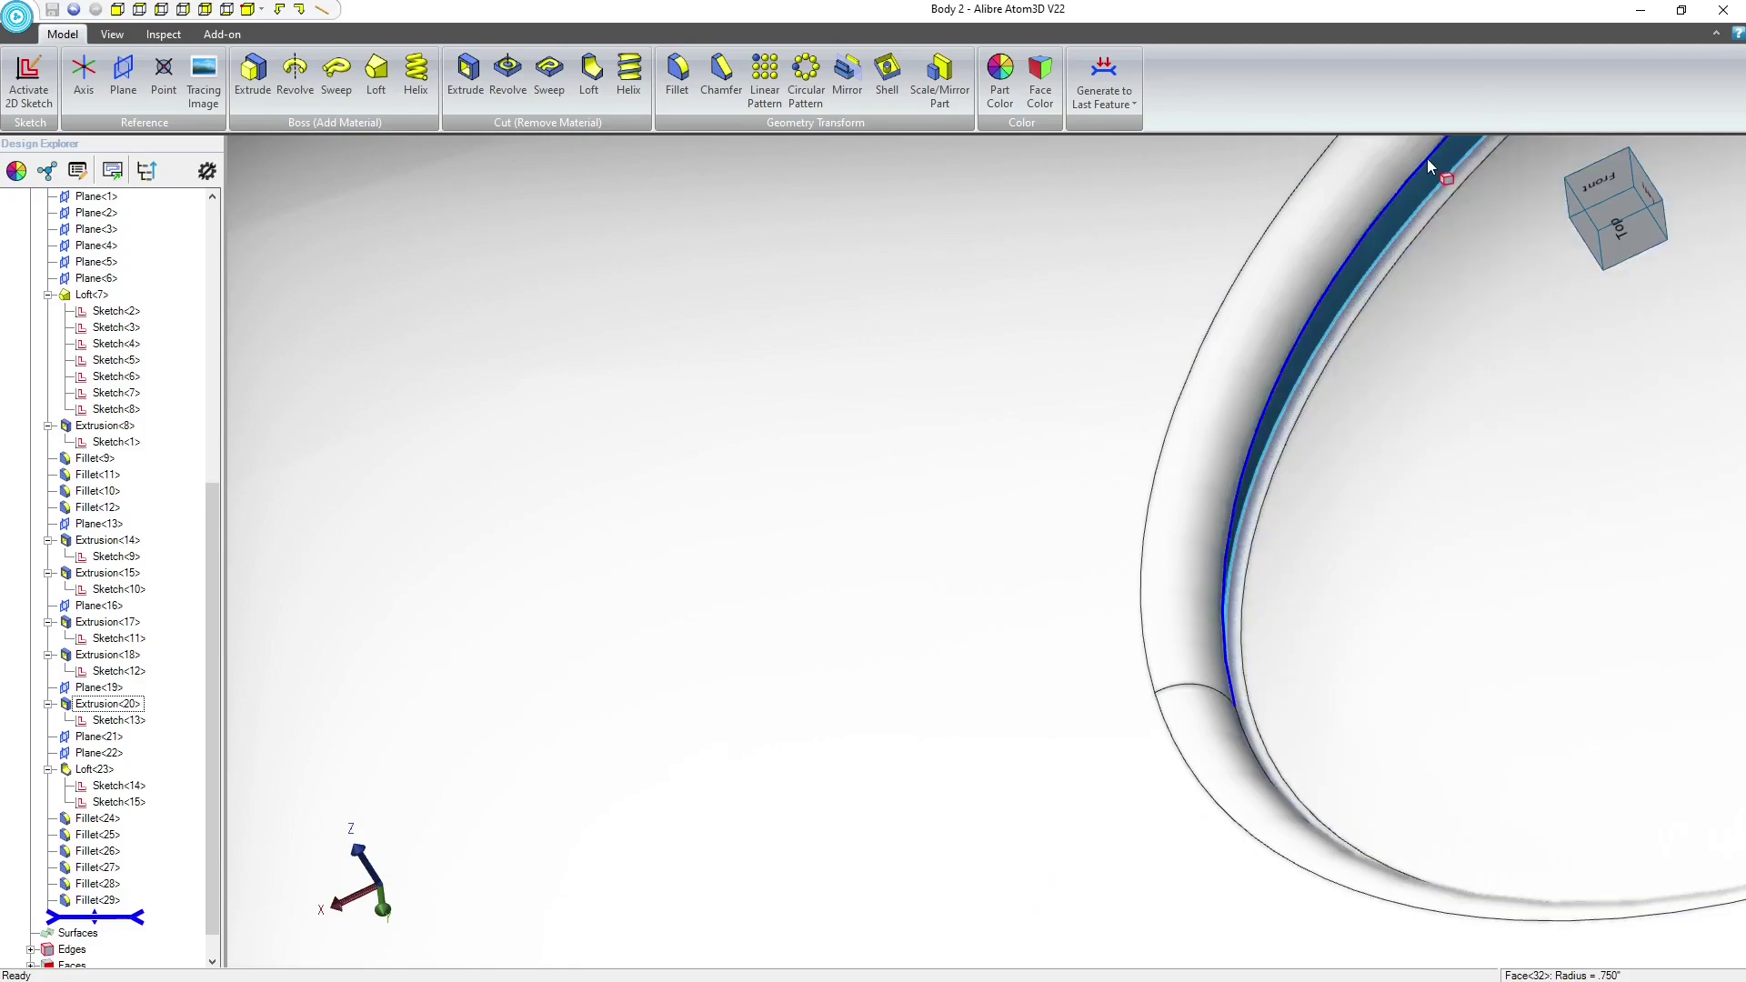
scroll(1291, 369, down, 4)
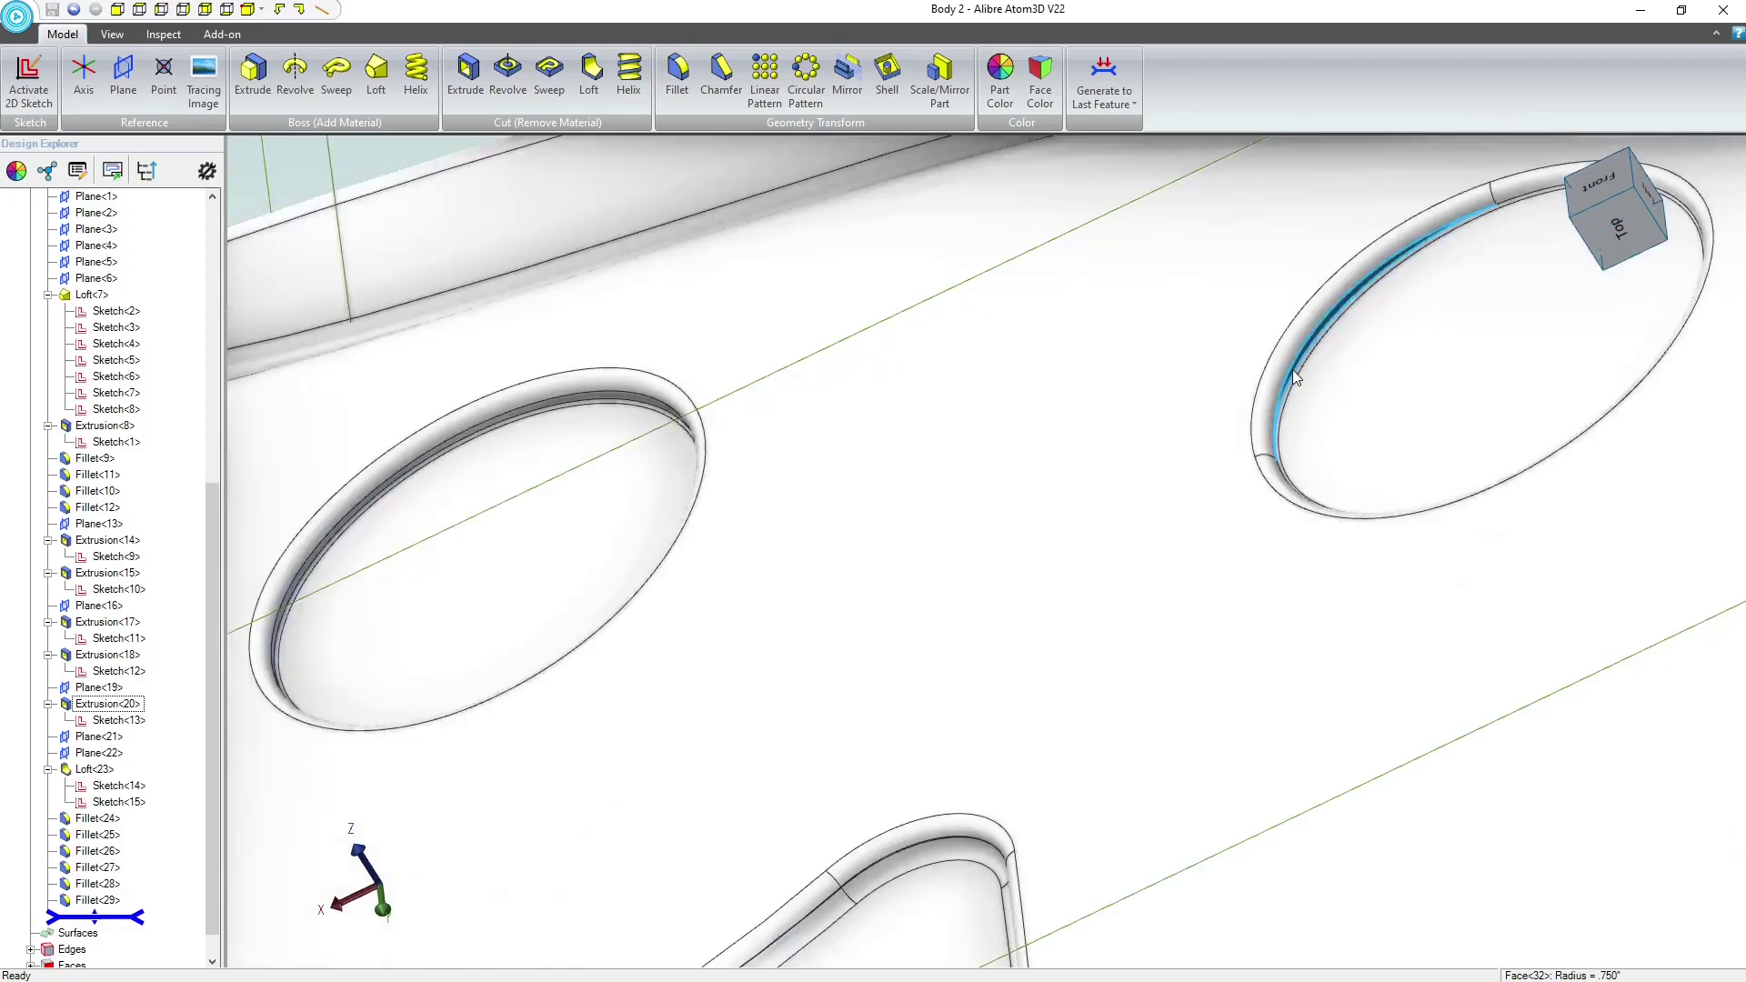
middle_drag(1333, 321, 1351, 342)
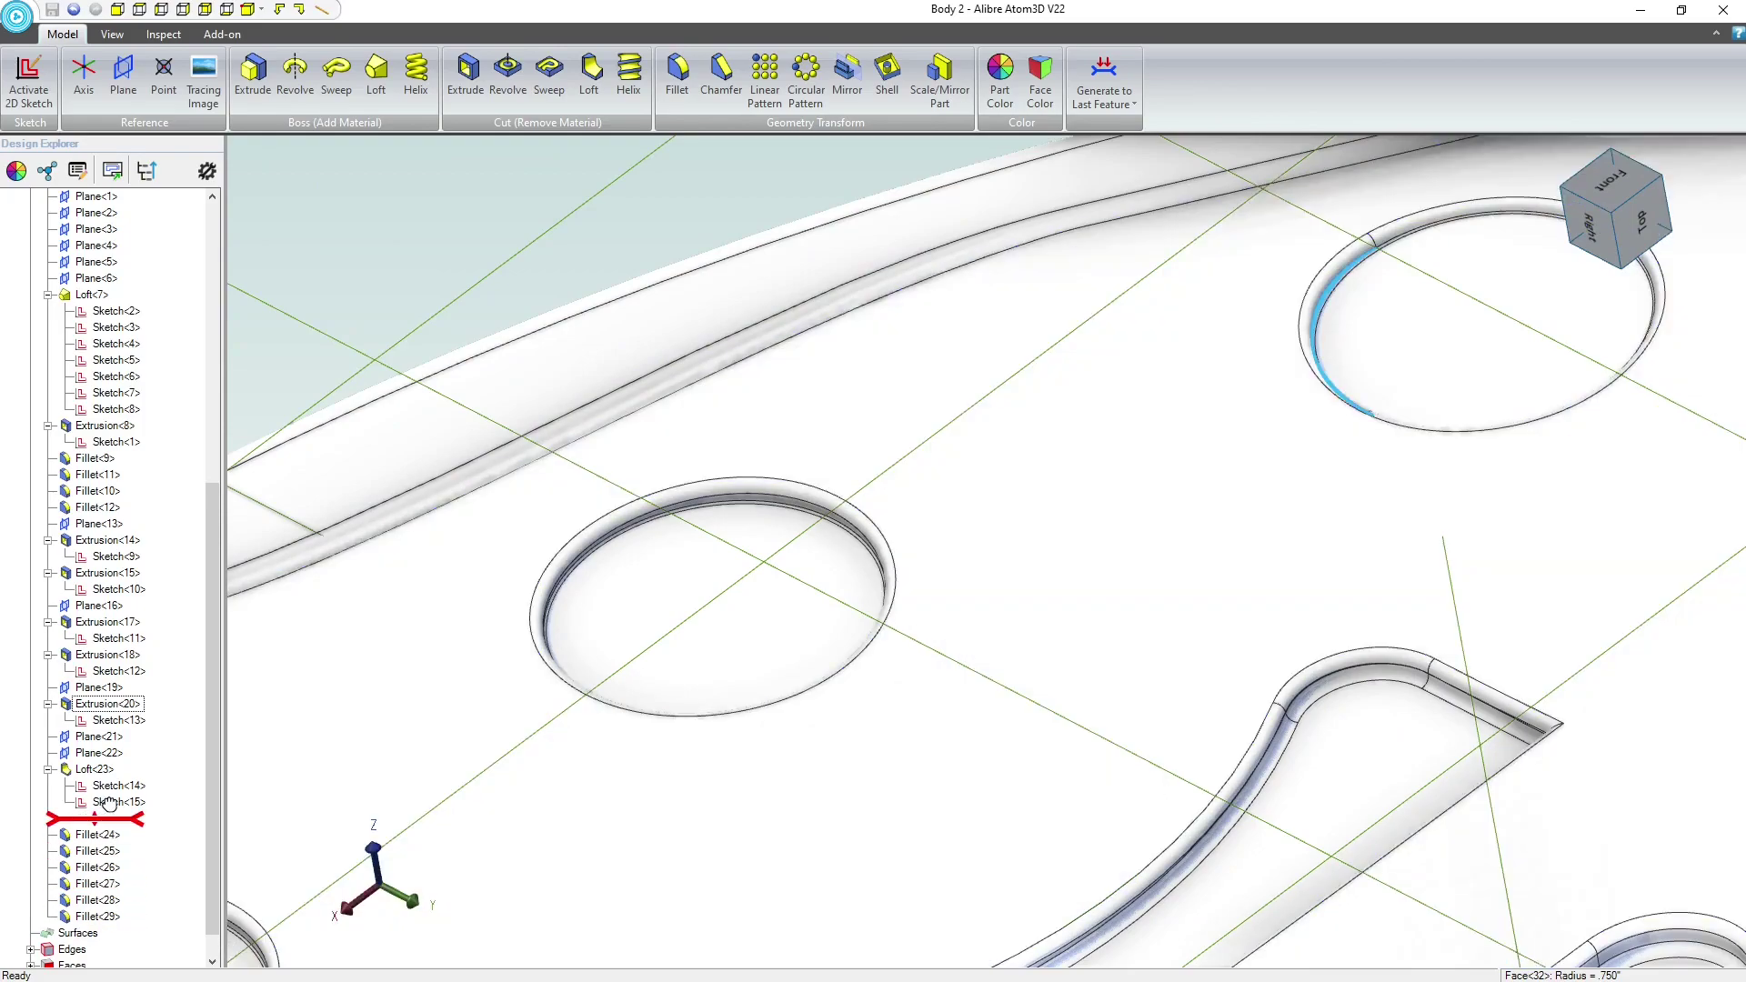
scroll(856, 723, down, 1)
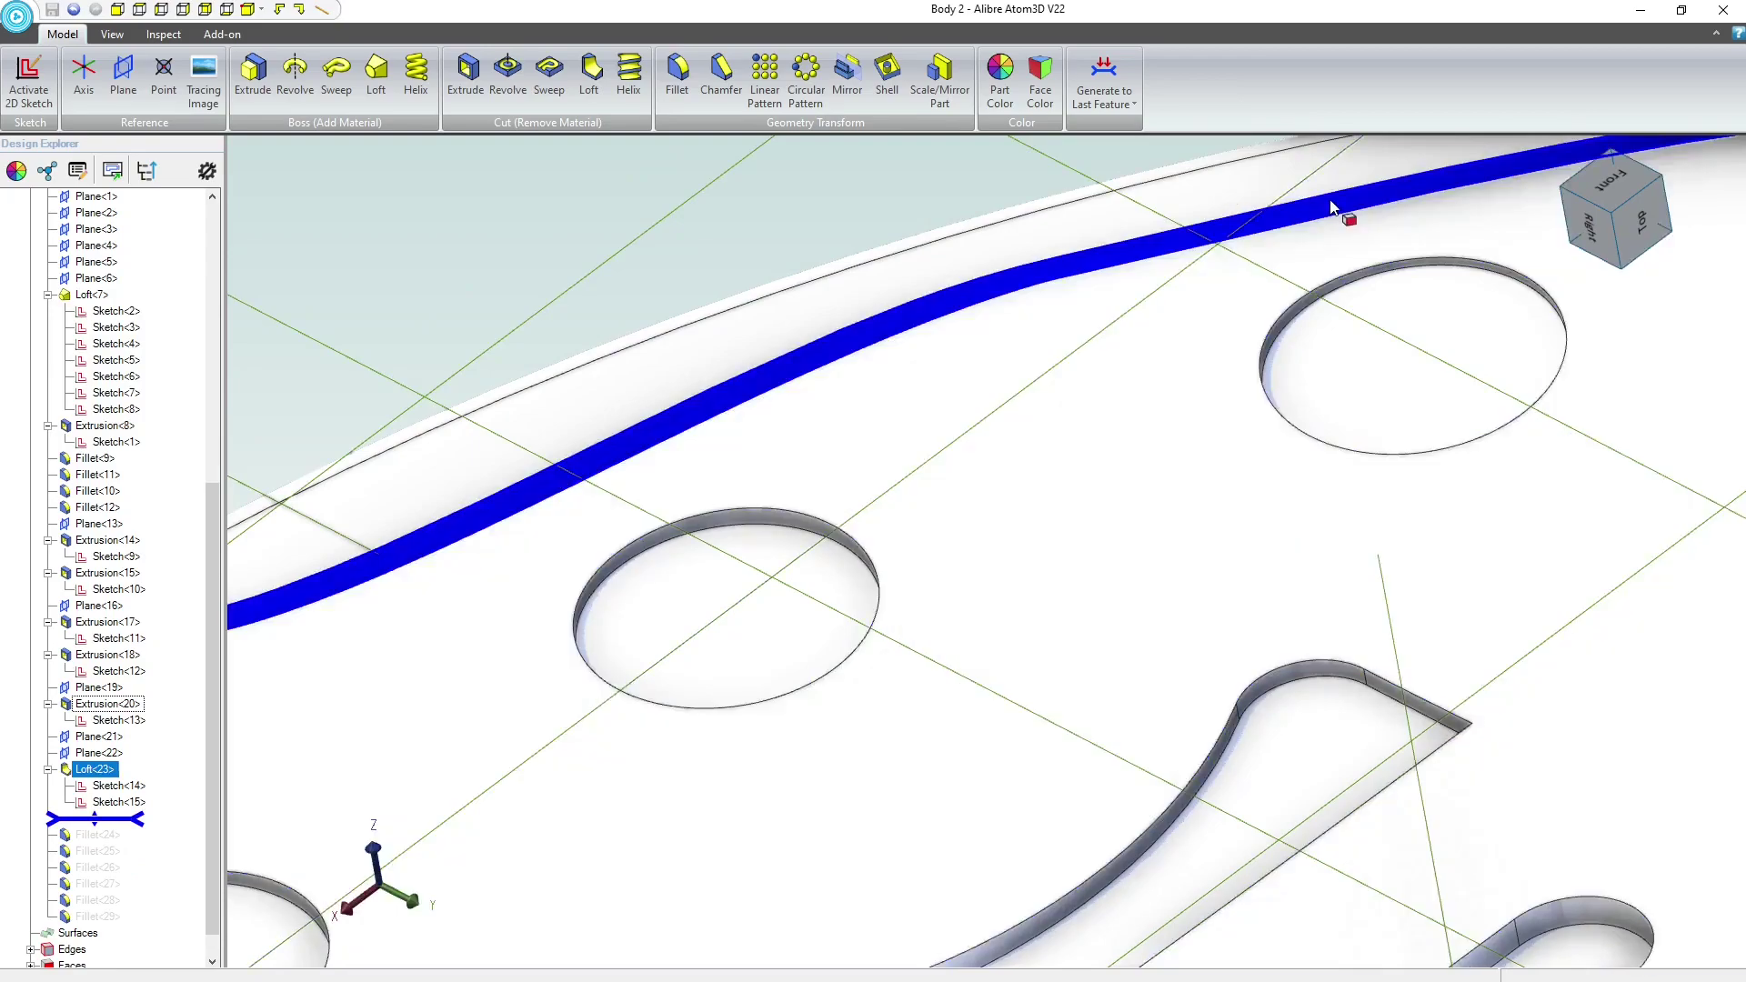
scroll(1331, 209, up, 4)
- Insert a reference axis through the cylindrical wall of the round pocket farthest from the scooped jack recess
click(84, 77)
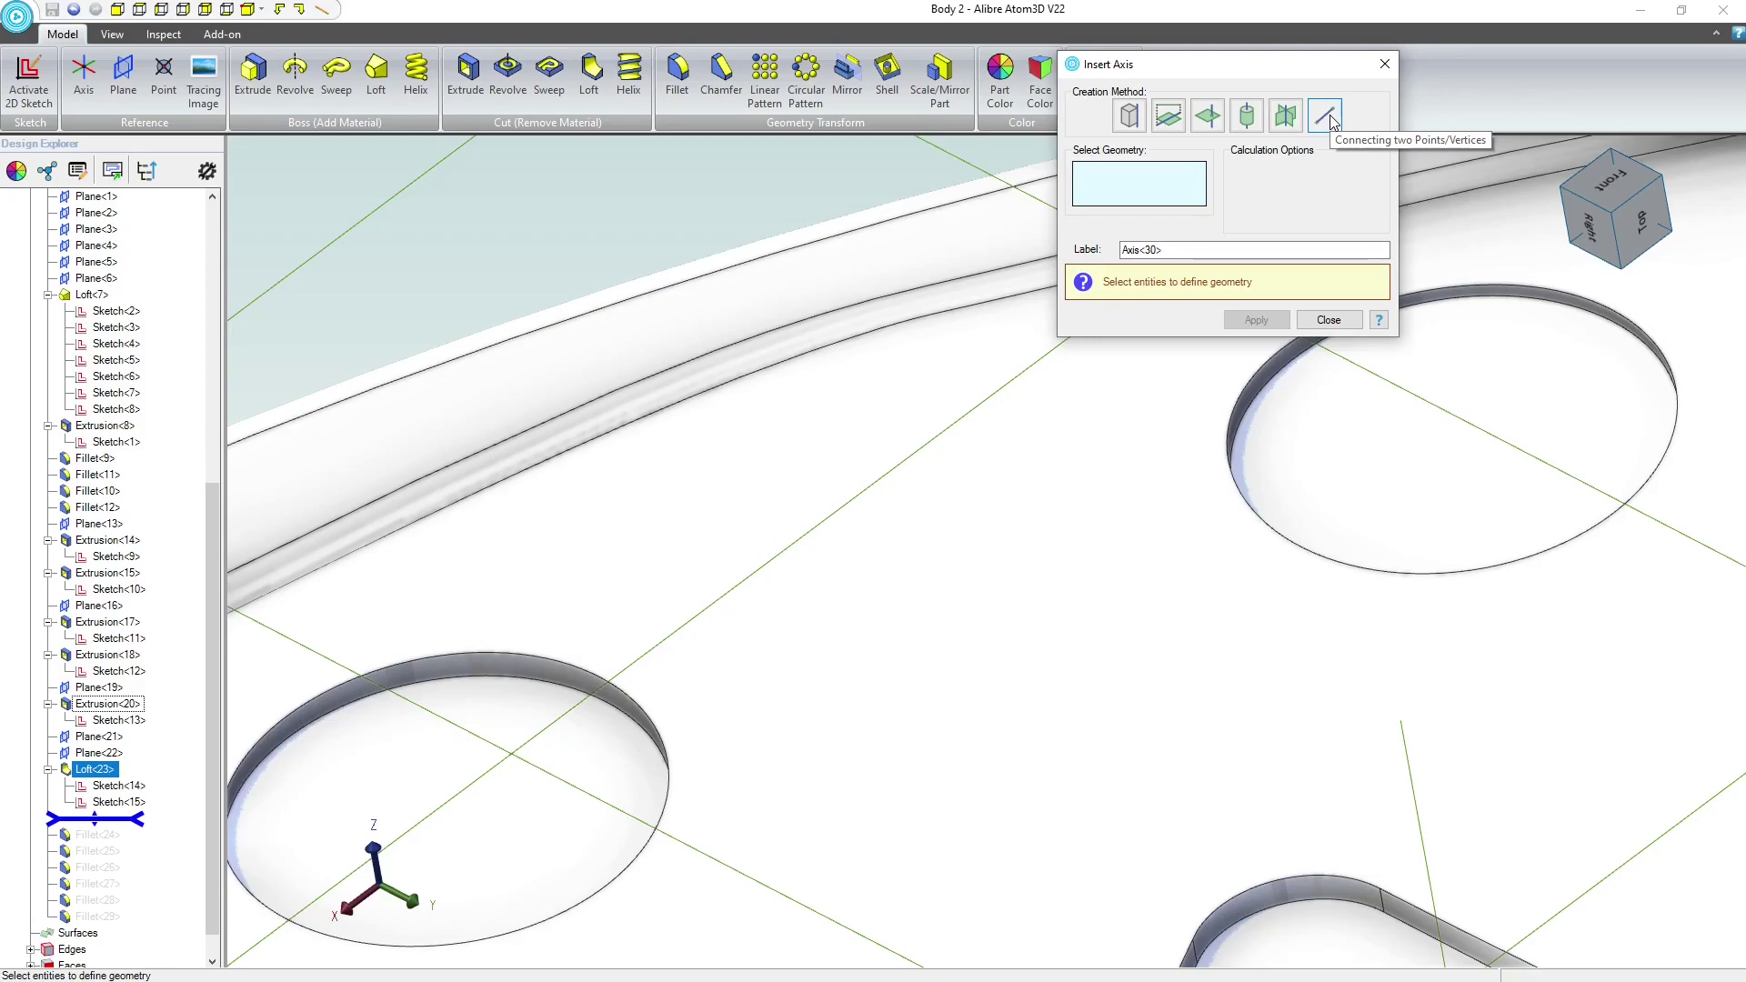
click(1246, 117)
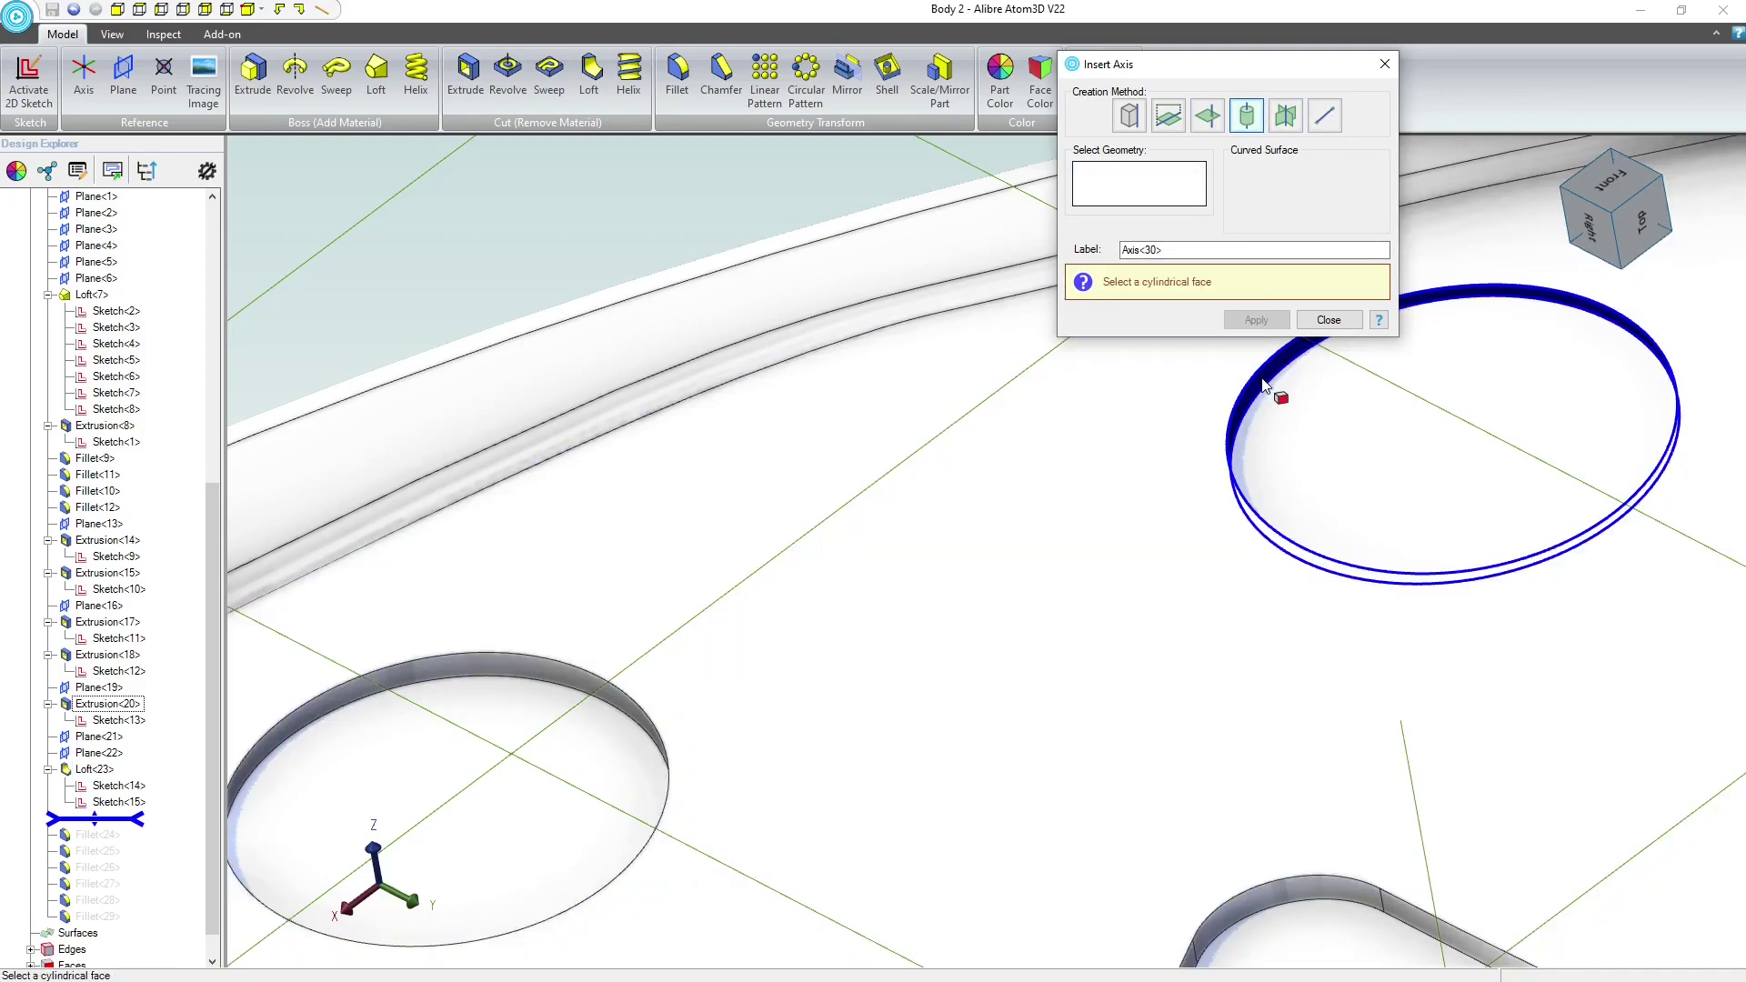
click(1309, 402)
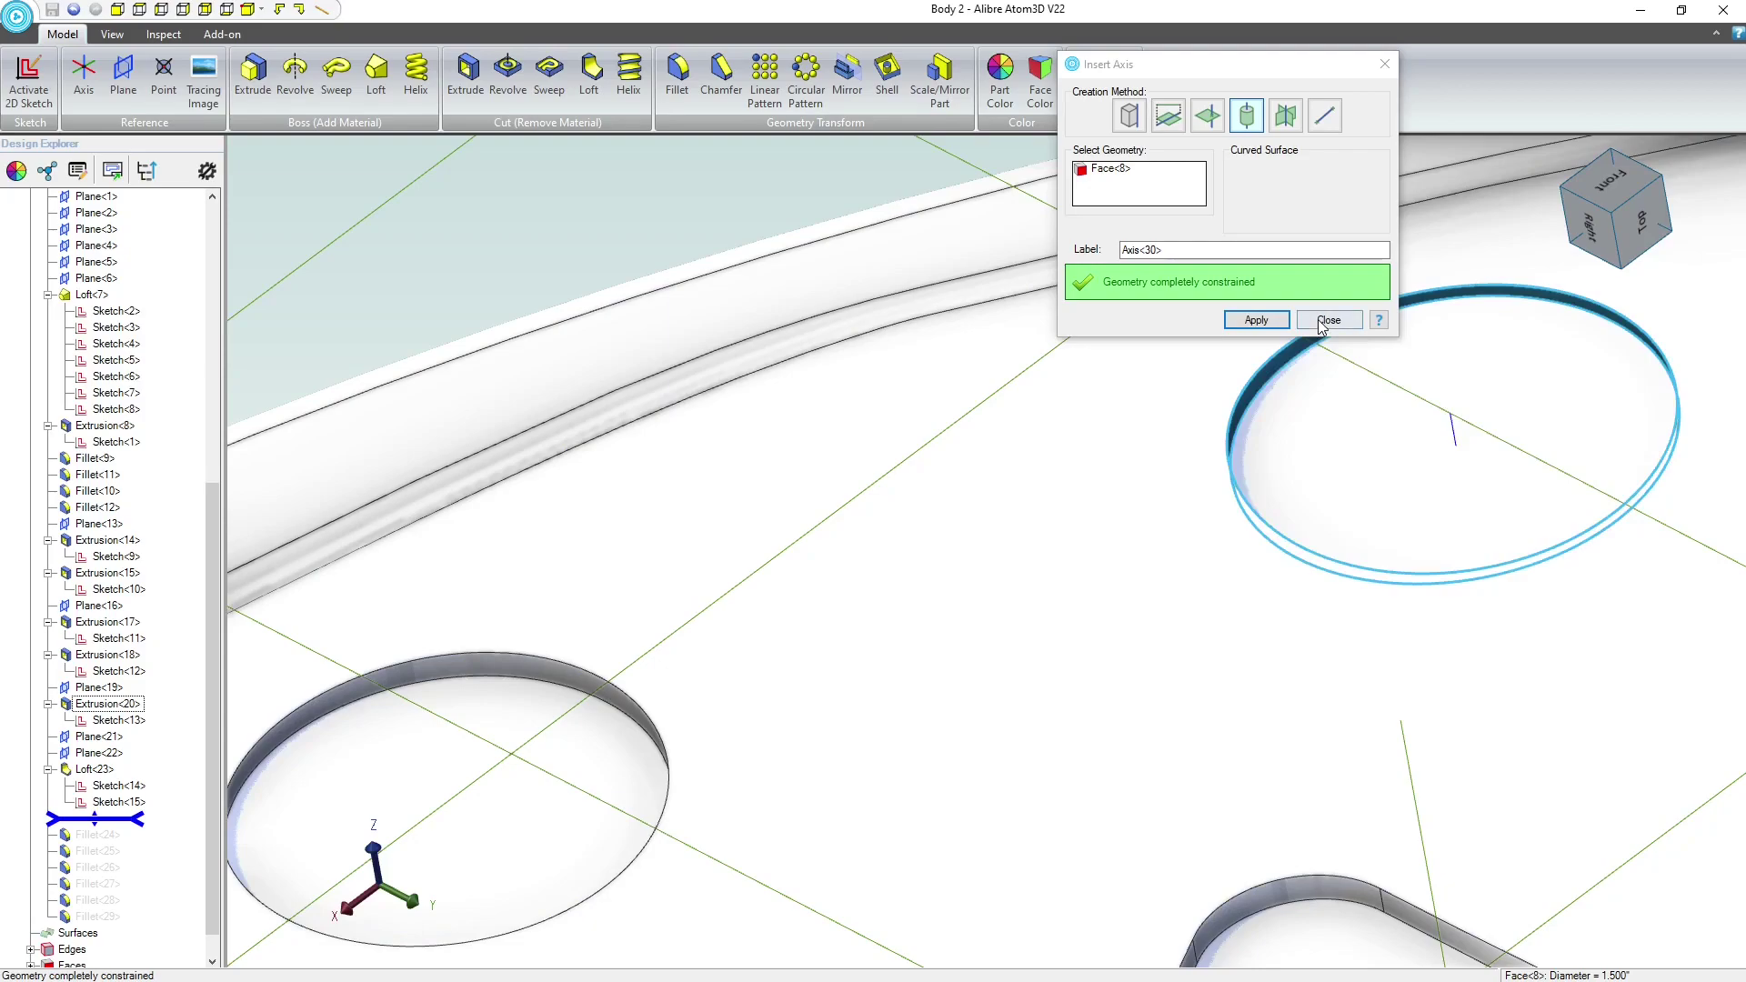
click(1256, 319)
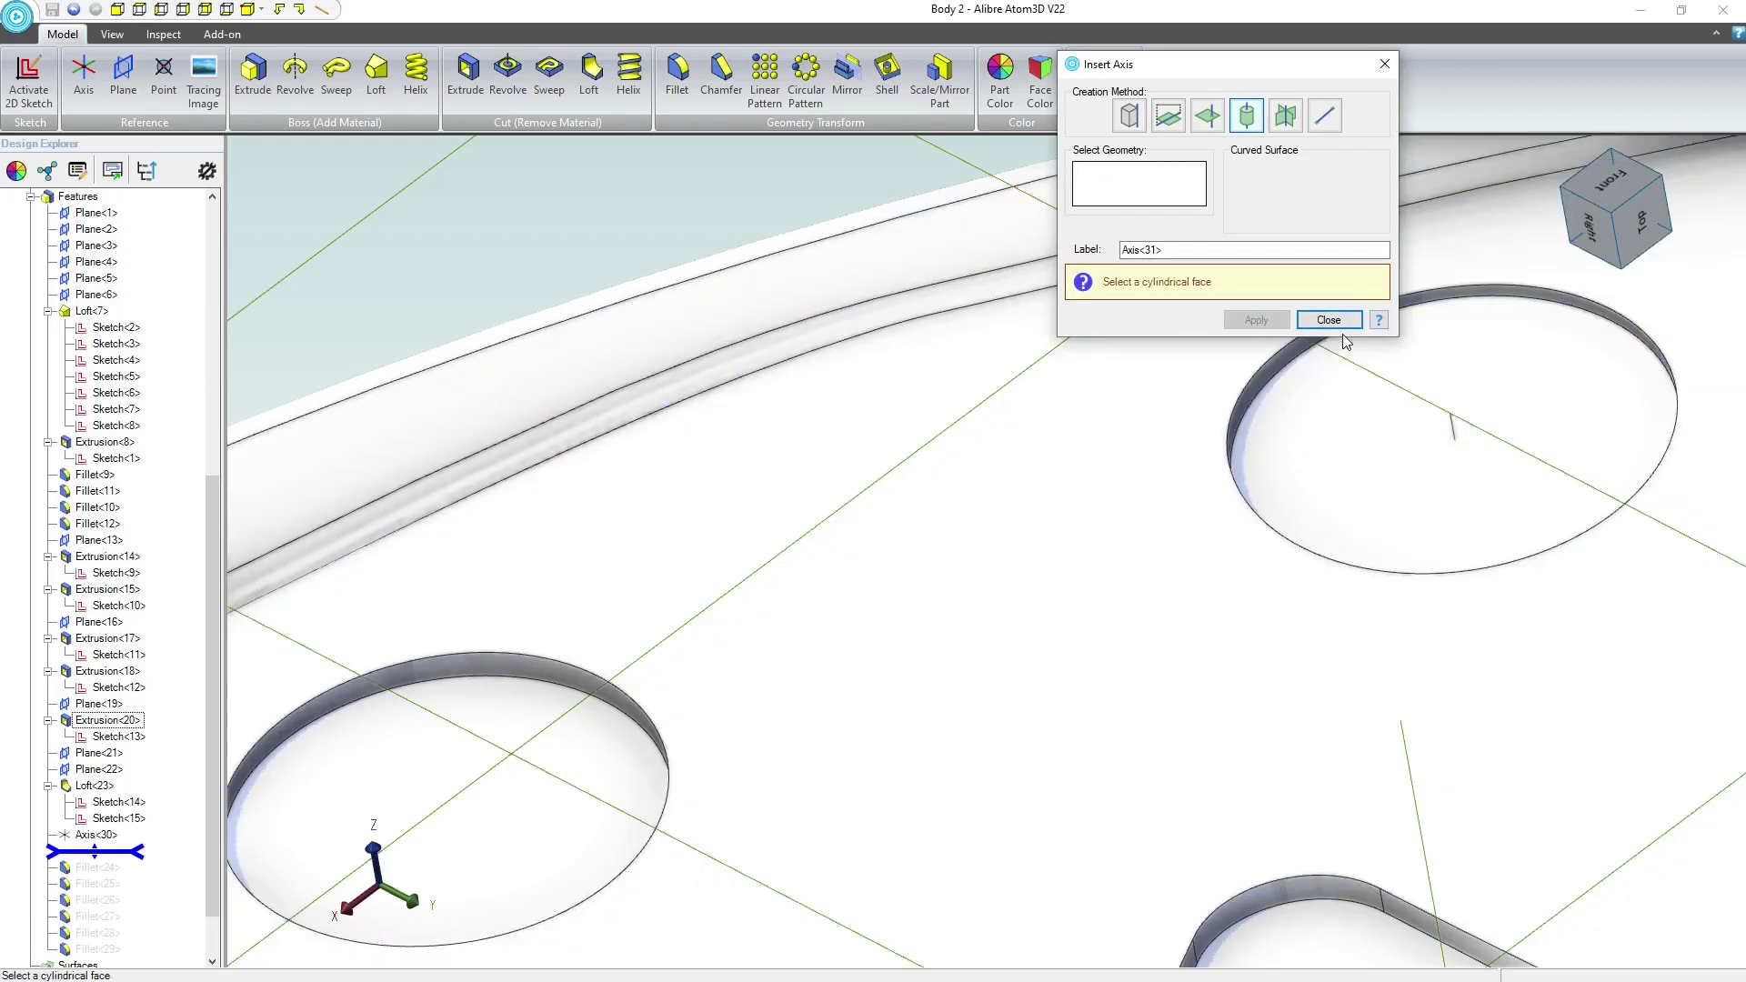
click(1332, 322)
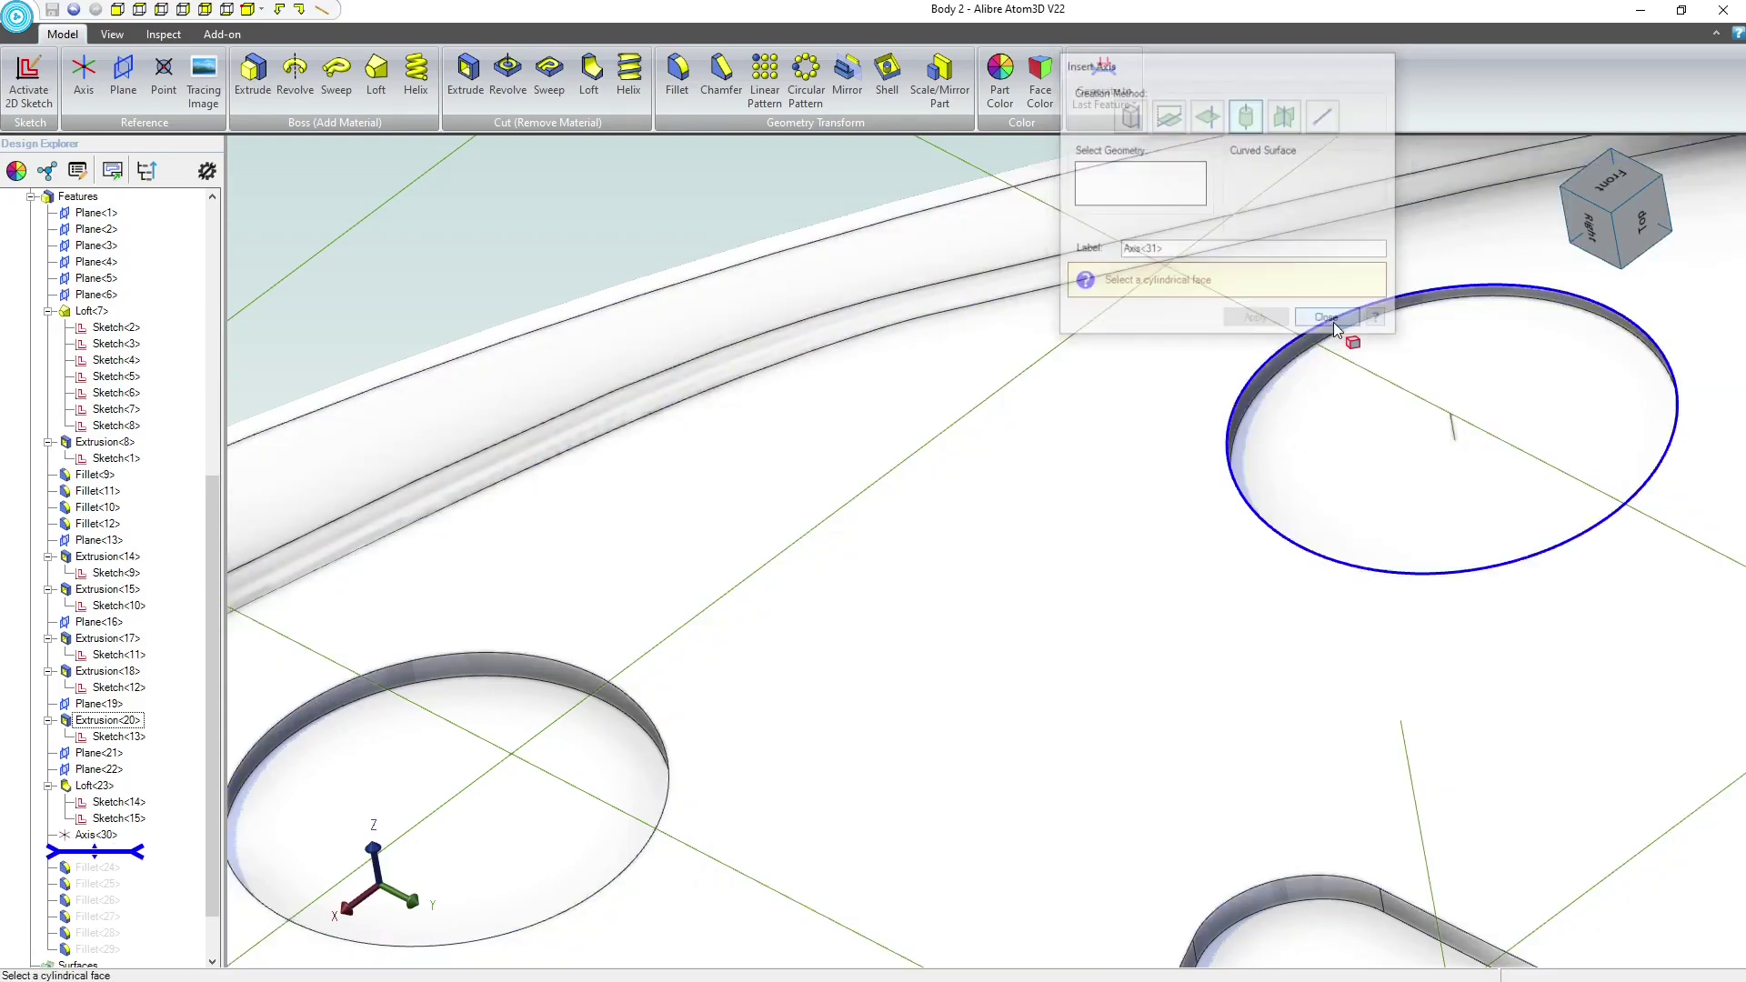
- Regenerate the guitar body through its last fillet, Fillet<29>, and return to the guitar assembly
scroll(1241, 446, down, 6)
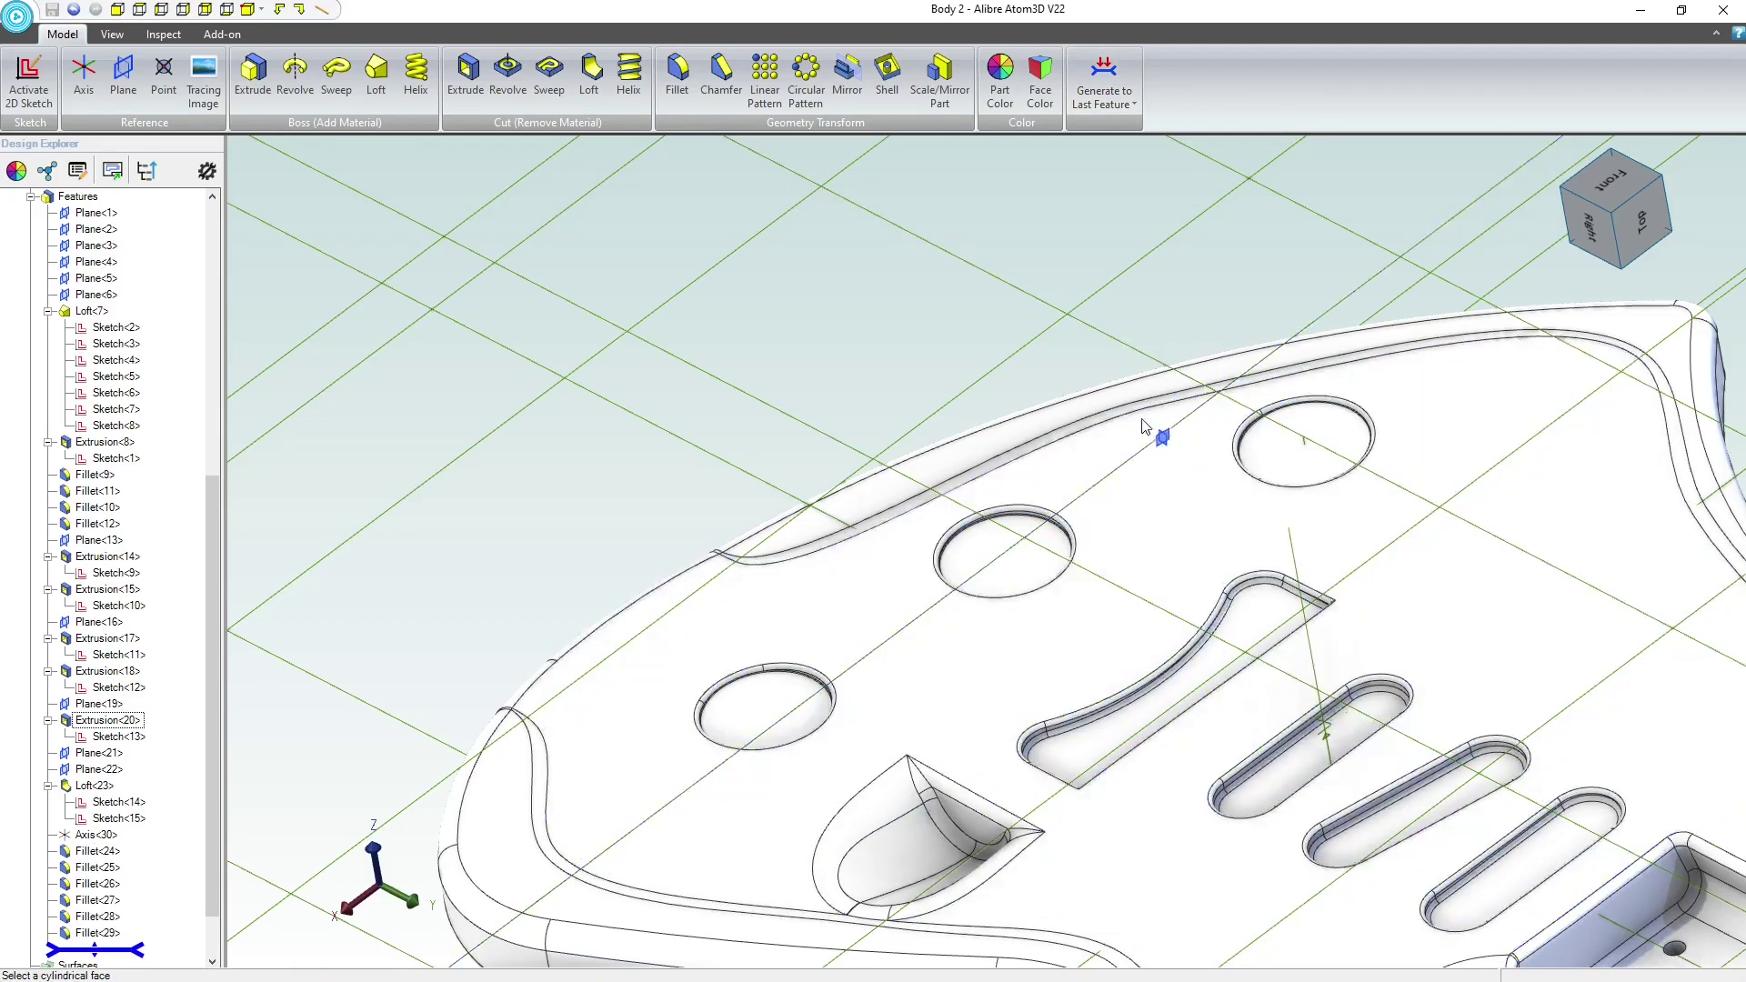
middle_drag(1157, 433, 1188, 473)
scroll(1094, 486, up, 1)
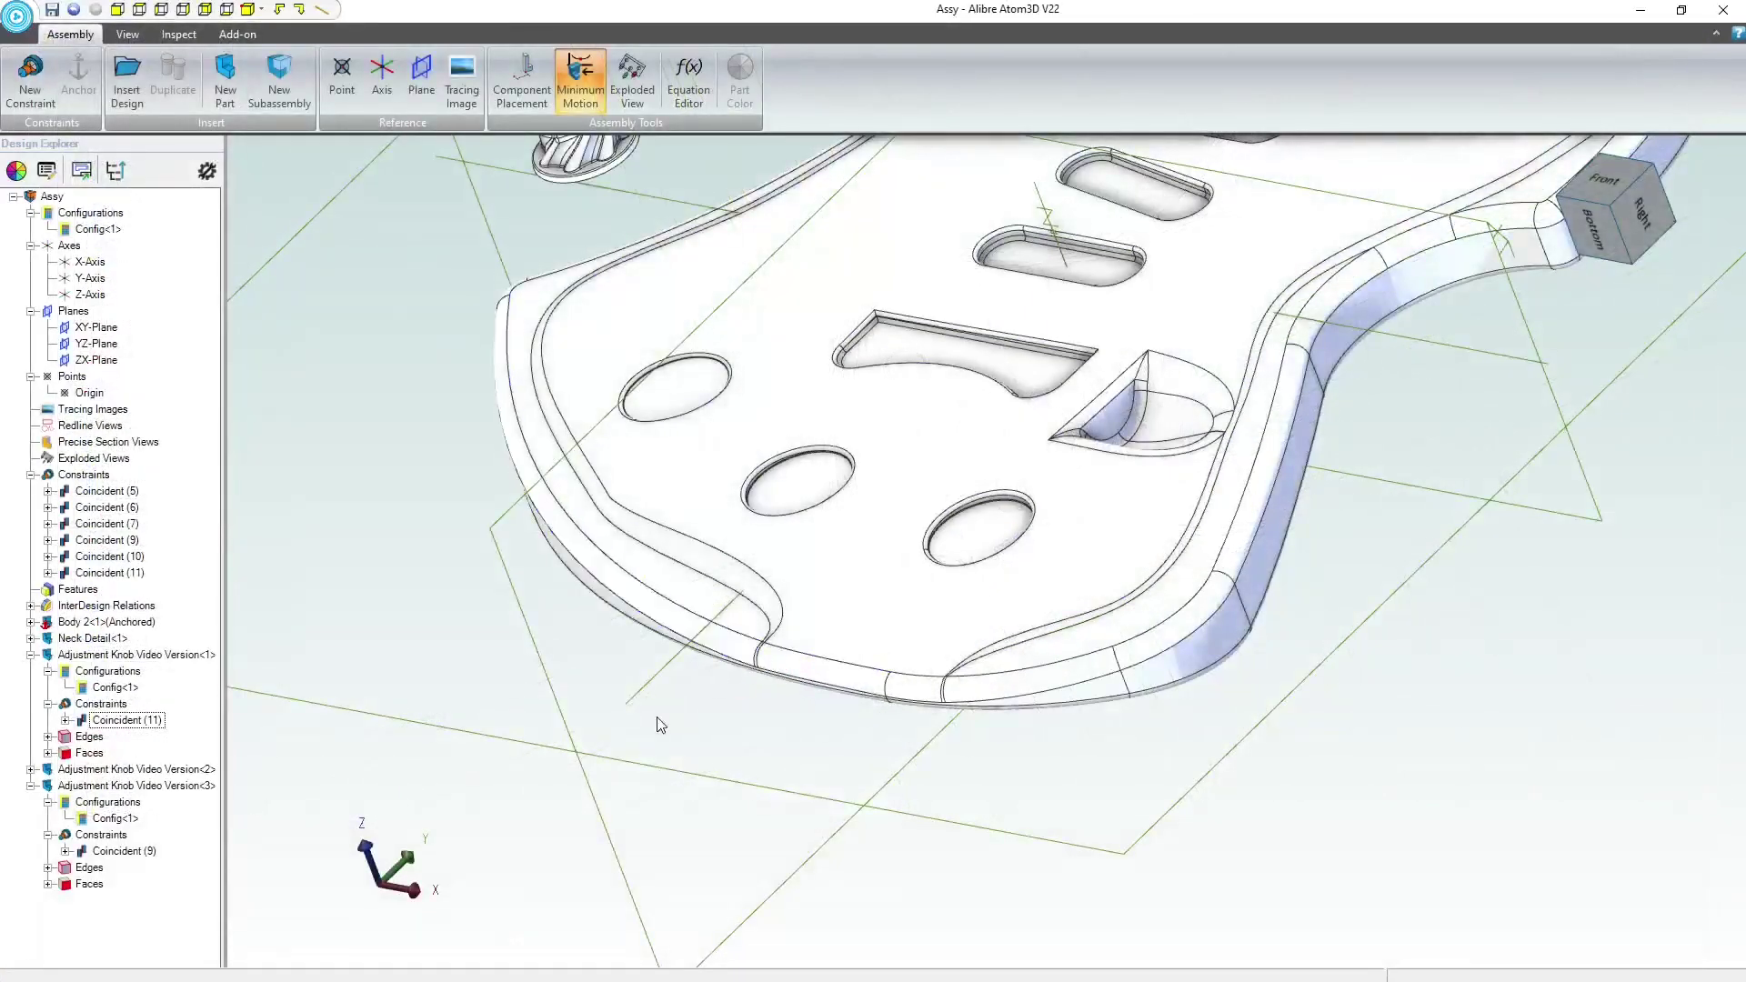
scroll(848, 643, down, 5)
scroll(917, 482, up, 5)
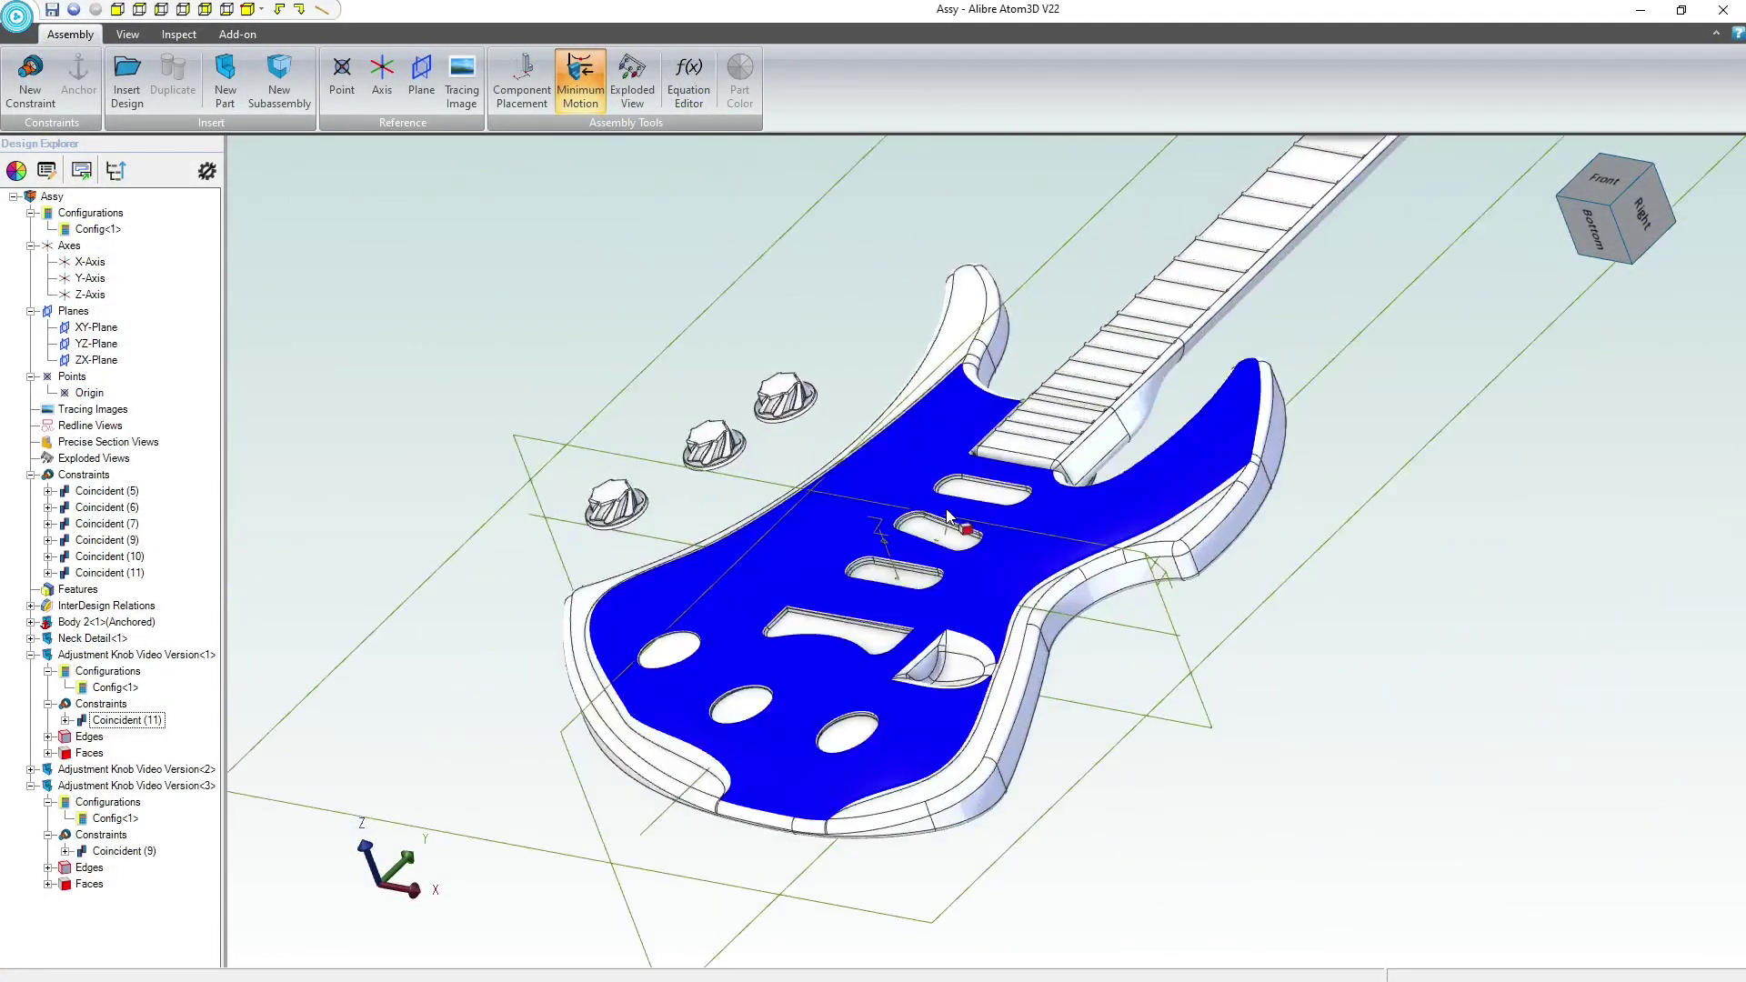
middle_drag(940, 559, 941, 565)
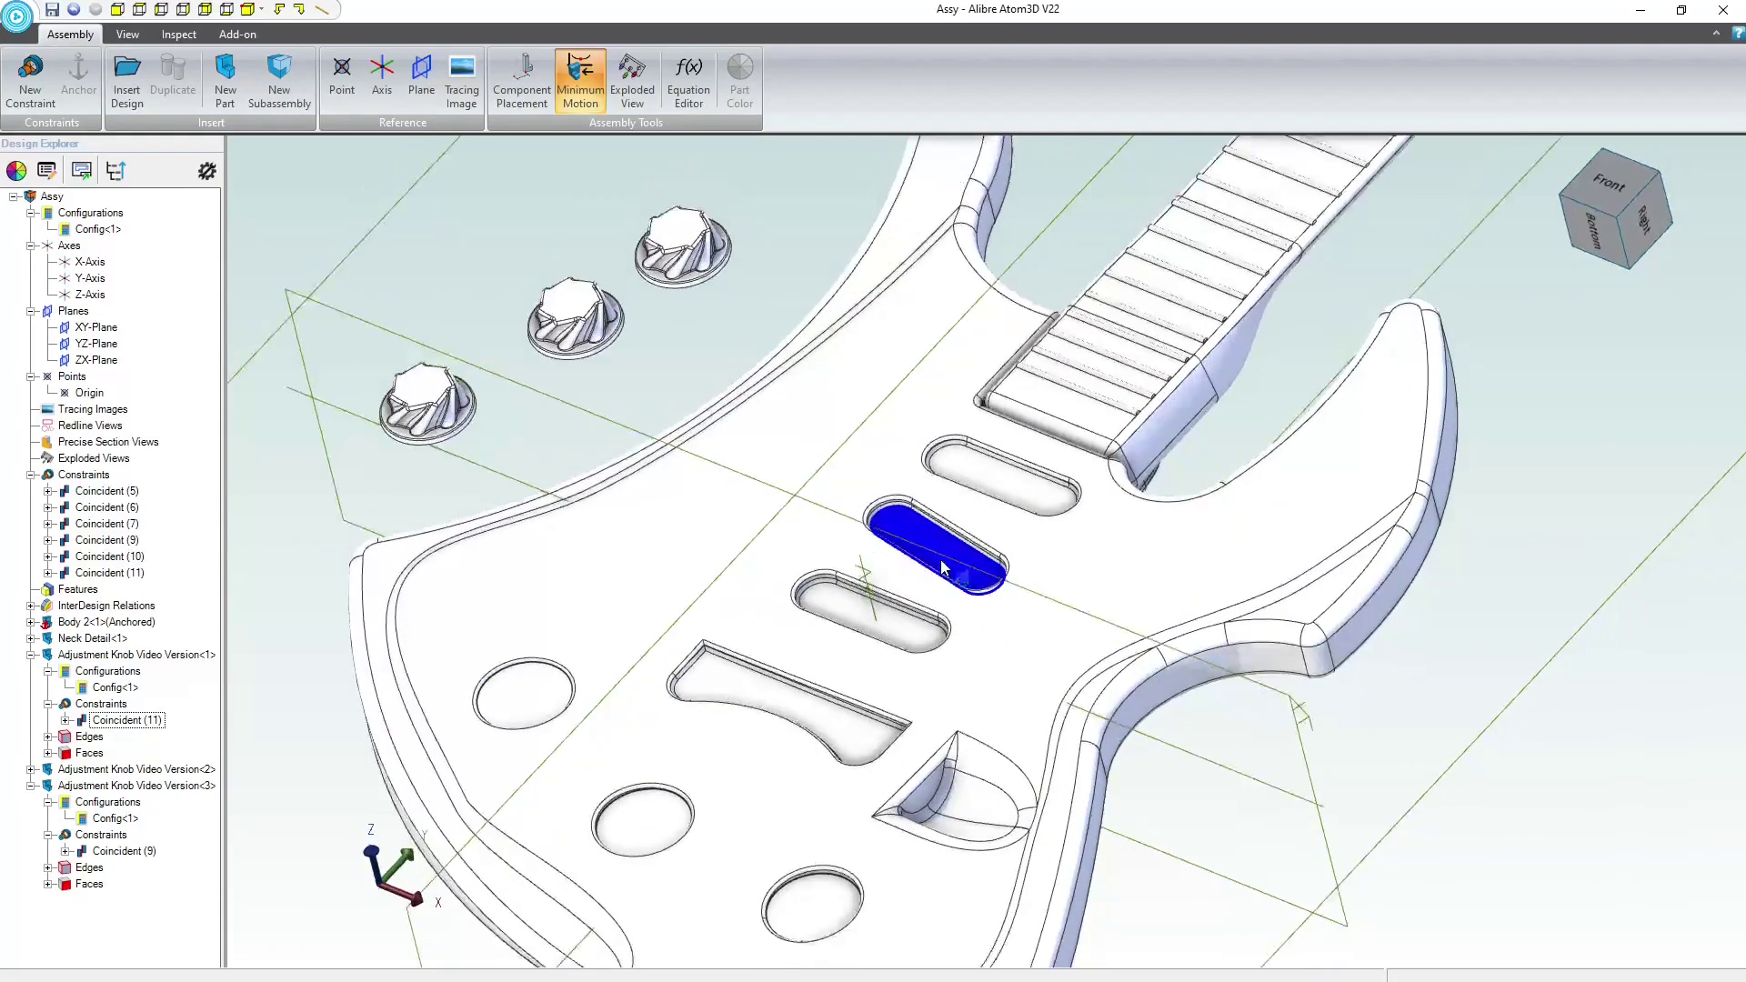
- Constrain the rim of the first loose knob coaxially to the round pocket farthest from the jack recess, with .000" offset
click(30, 80)
scroll(424, 443, up, 6)
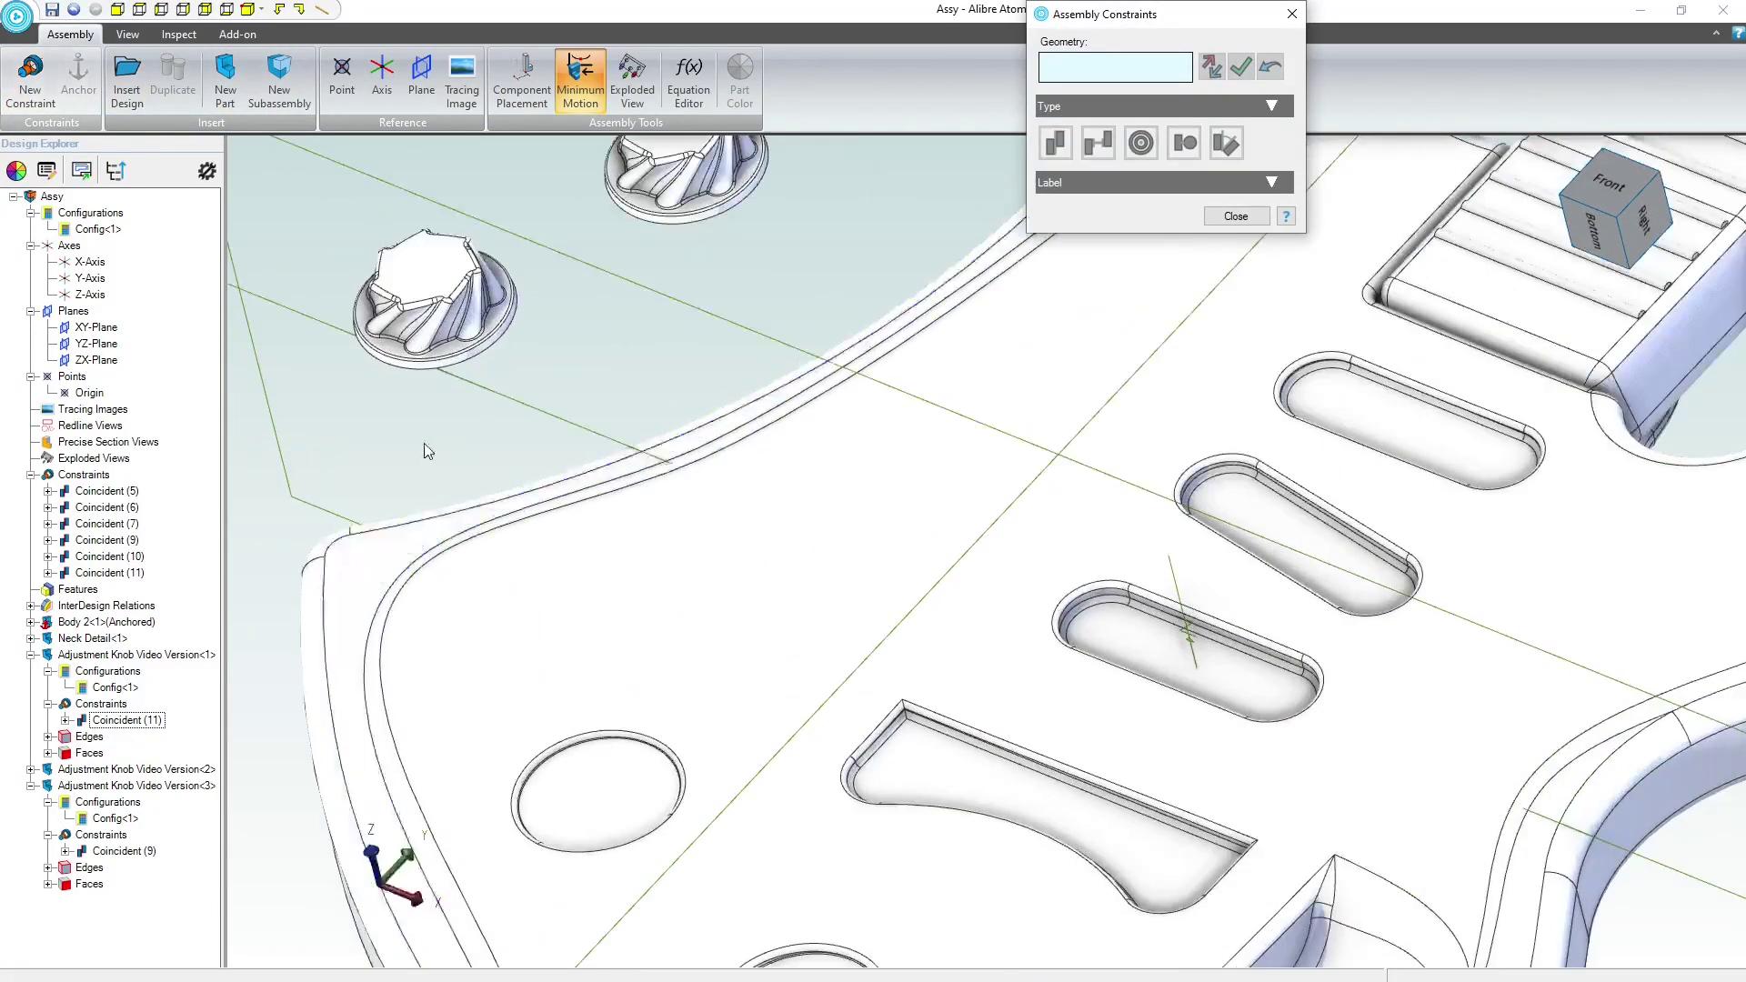
click(445, 314)
scroll(446, 315, down, 6)
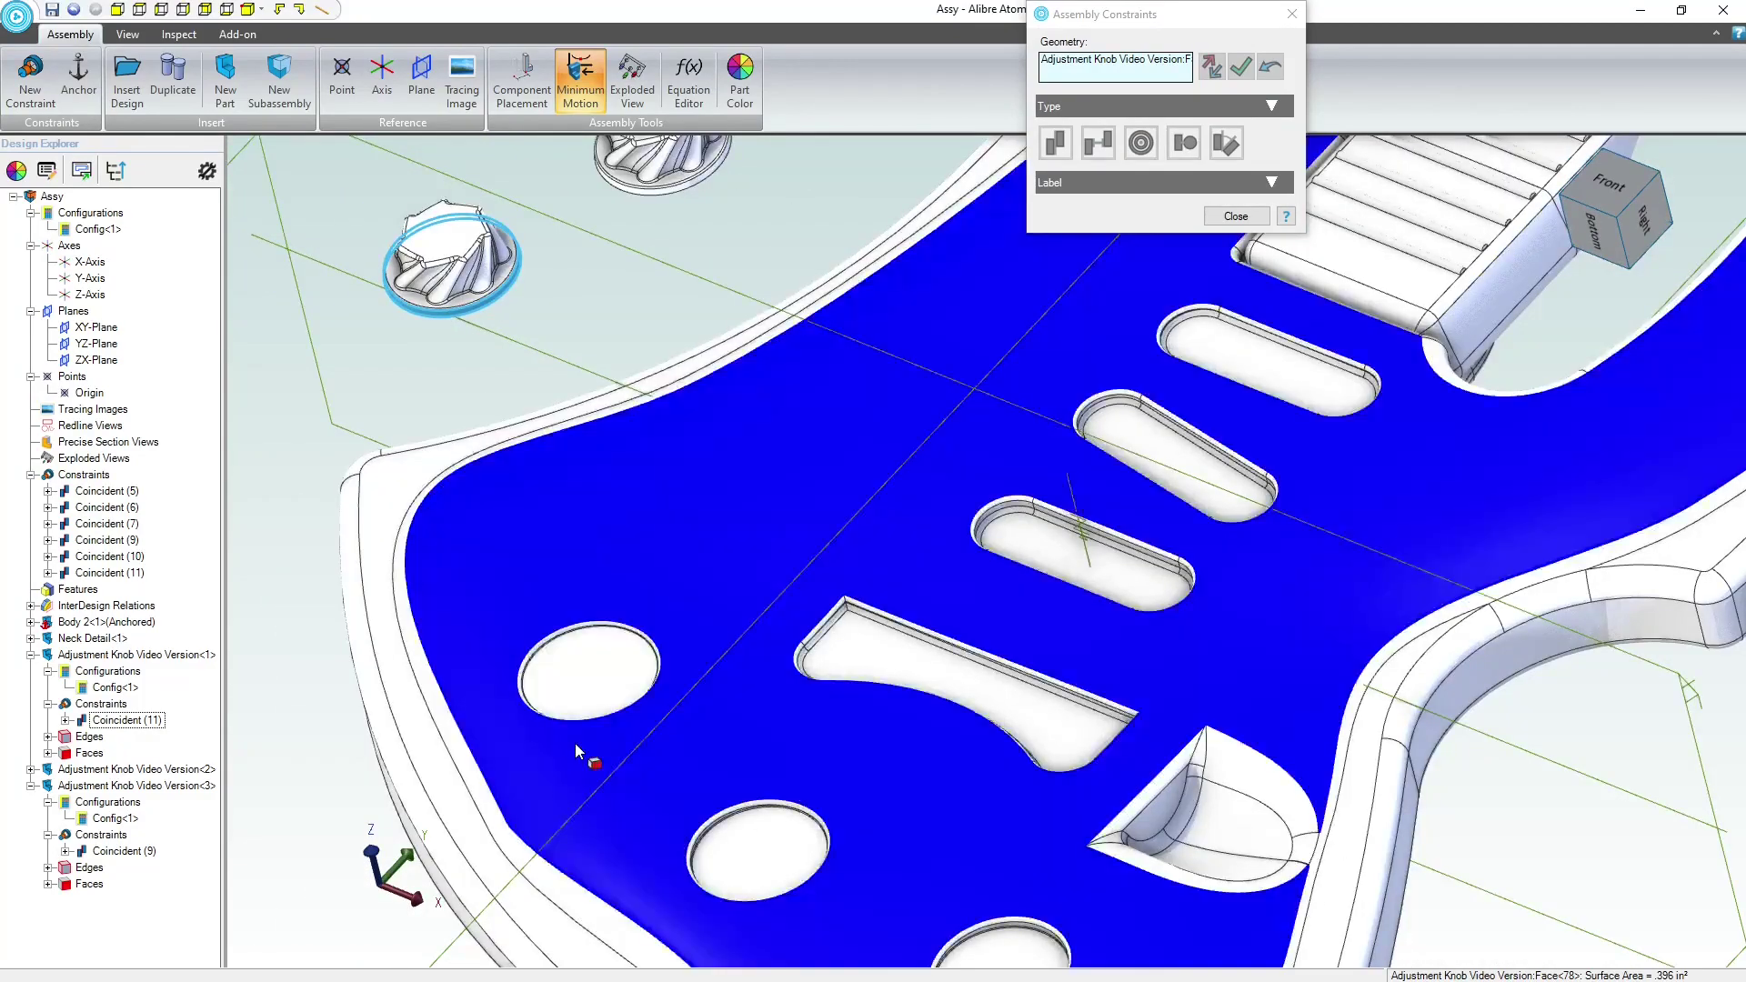
scroll(510, 556, up, 6)
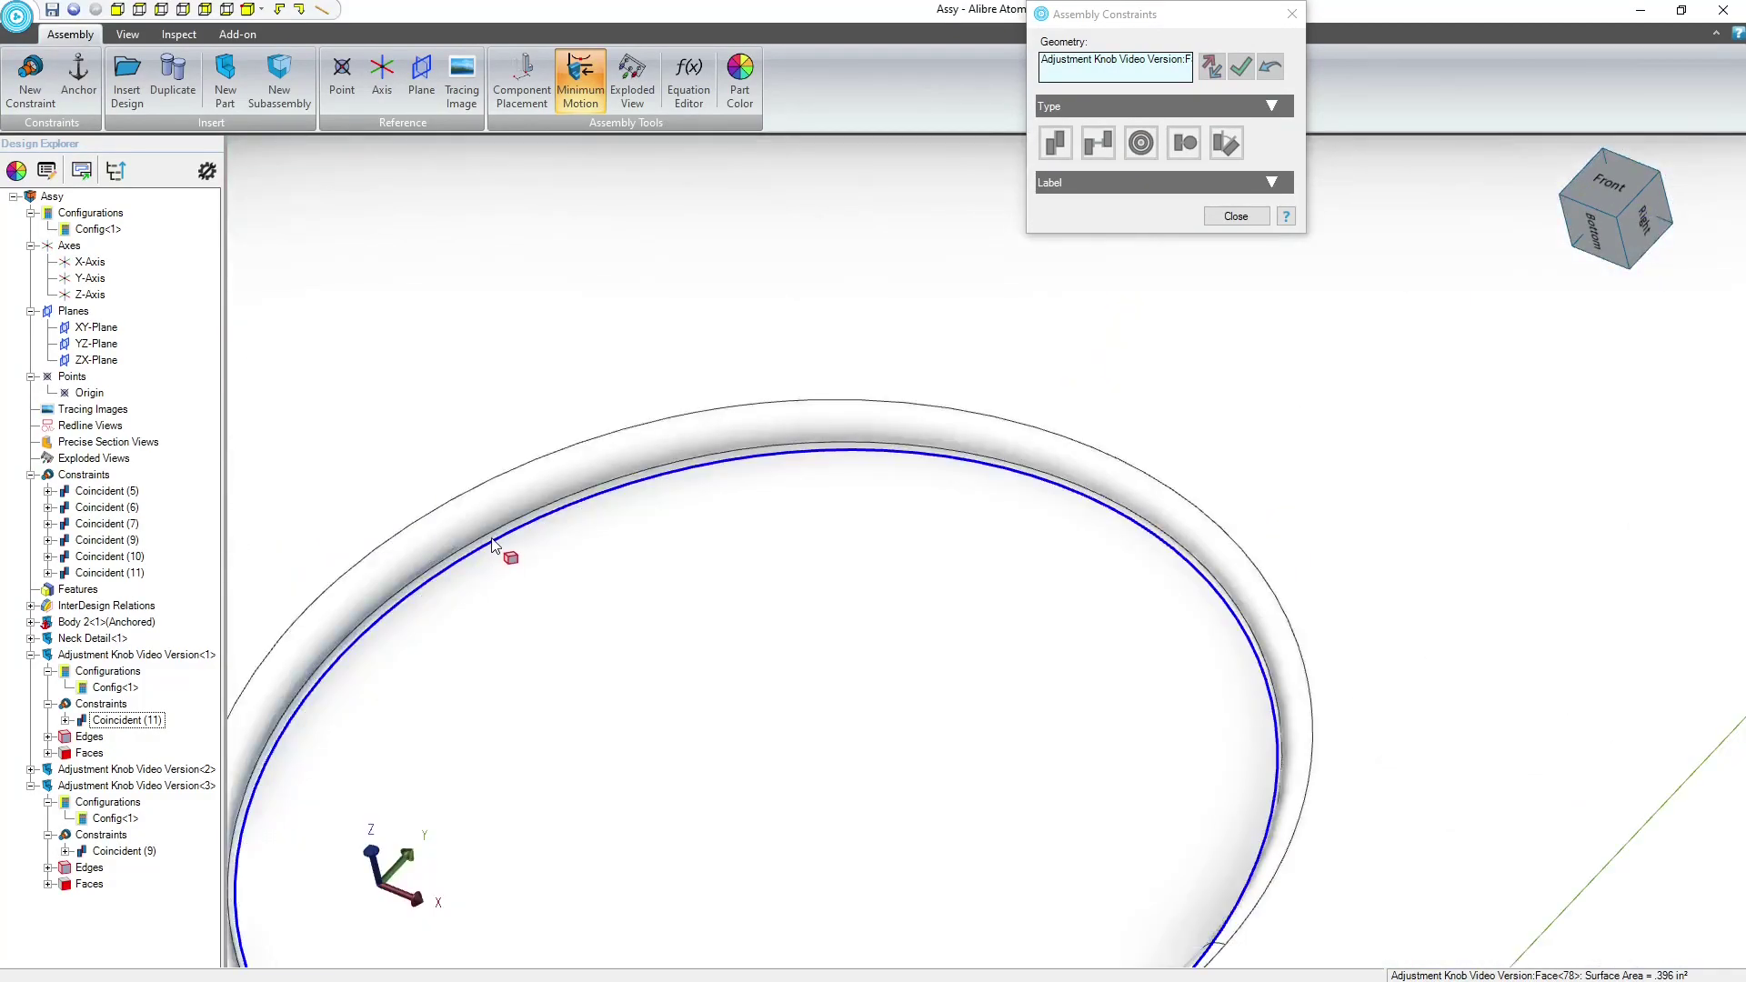
middle_drag(762, 594, 785, 696)
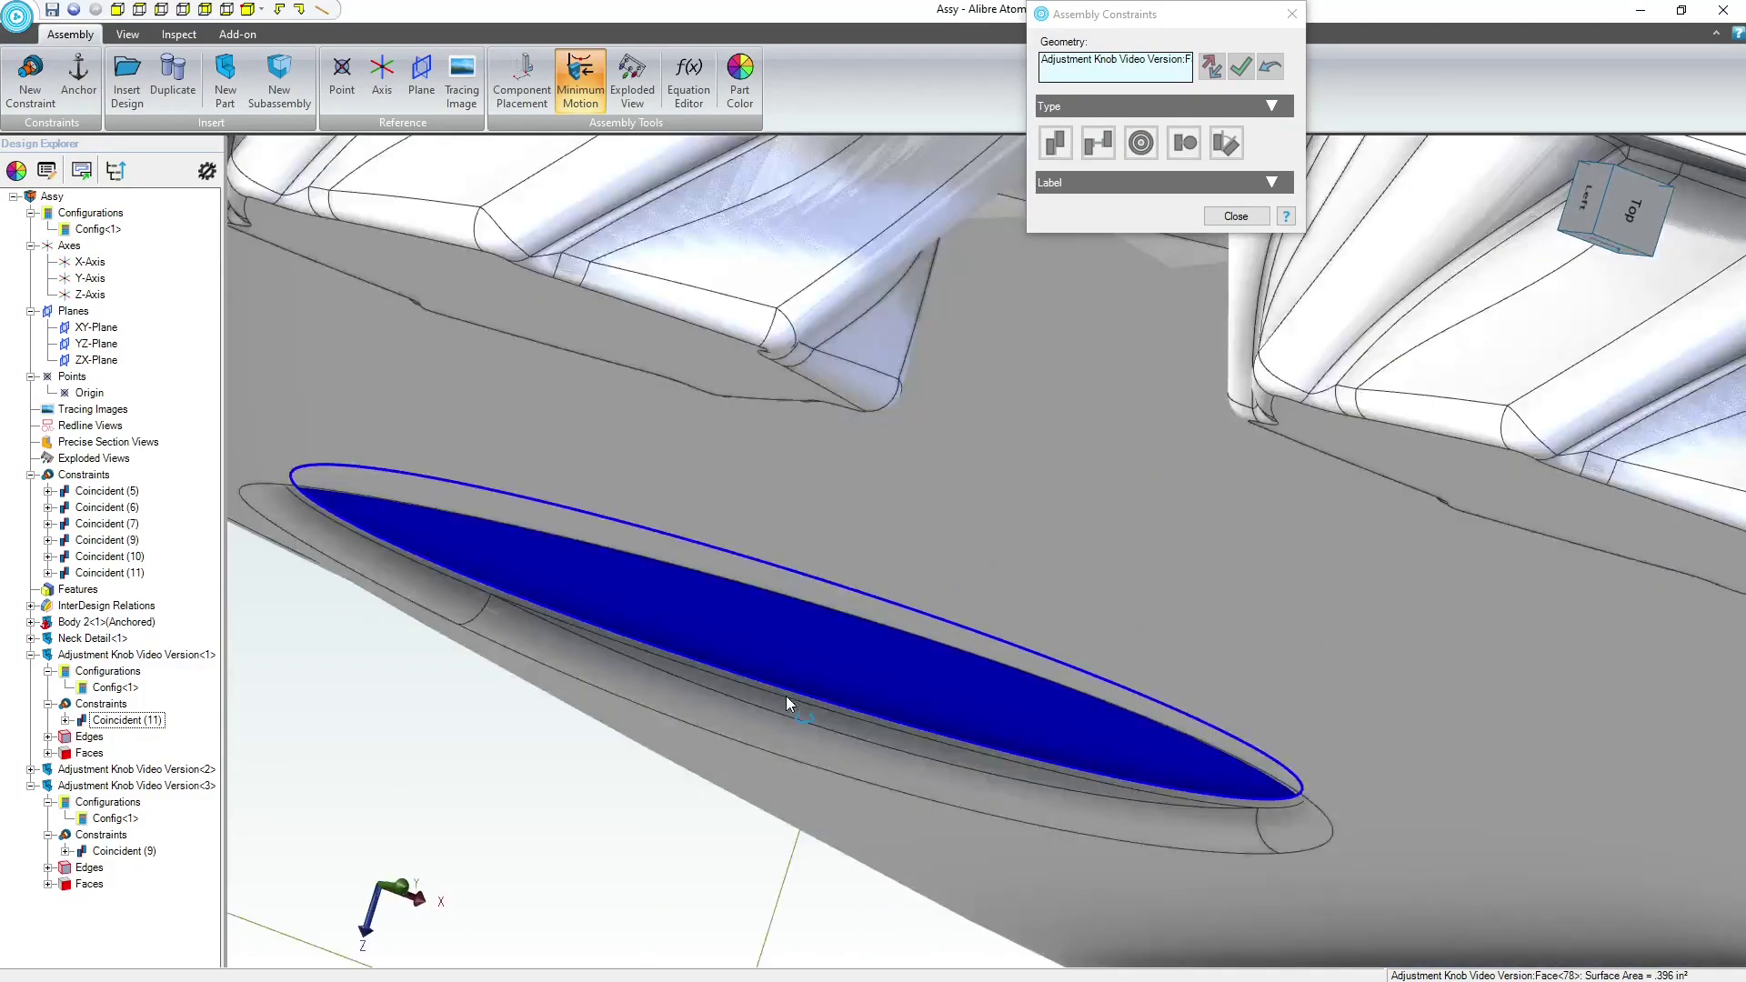
click(751, 698)
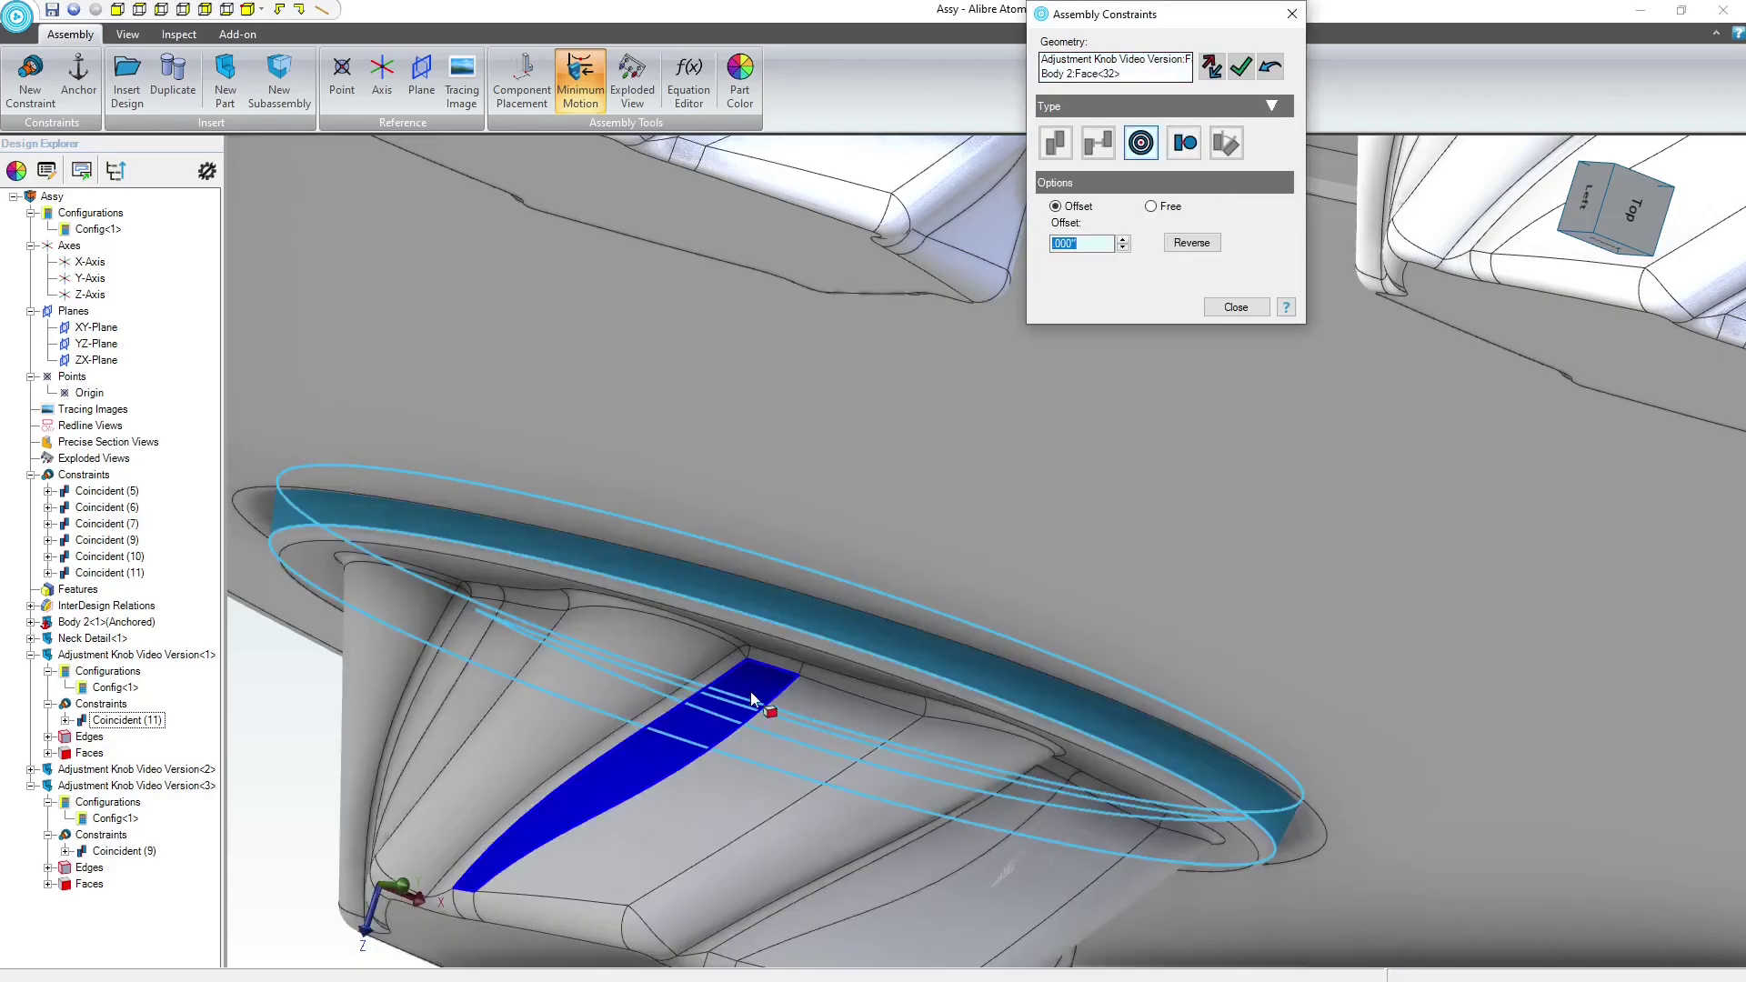
scroll(751, 640, down, 7)
middle_drag(751, 638, 775, 538)
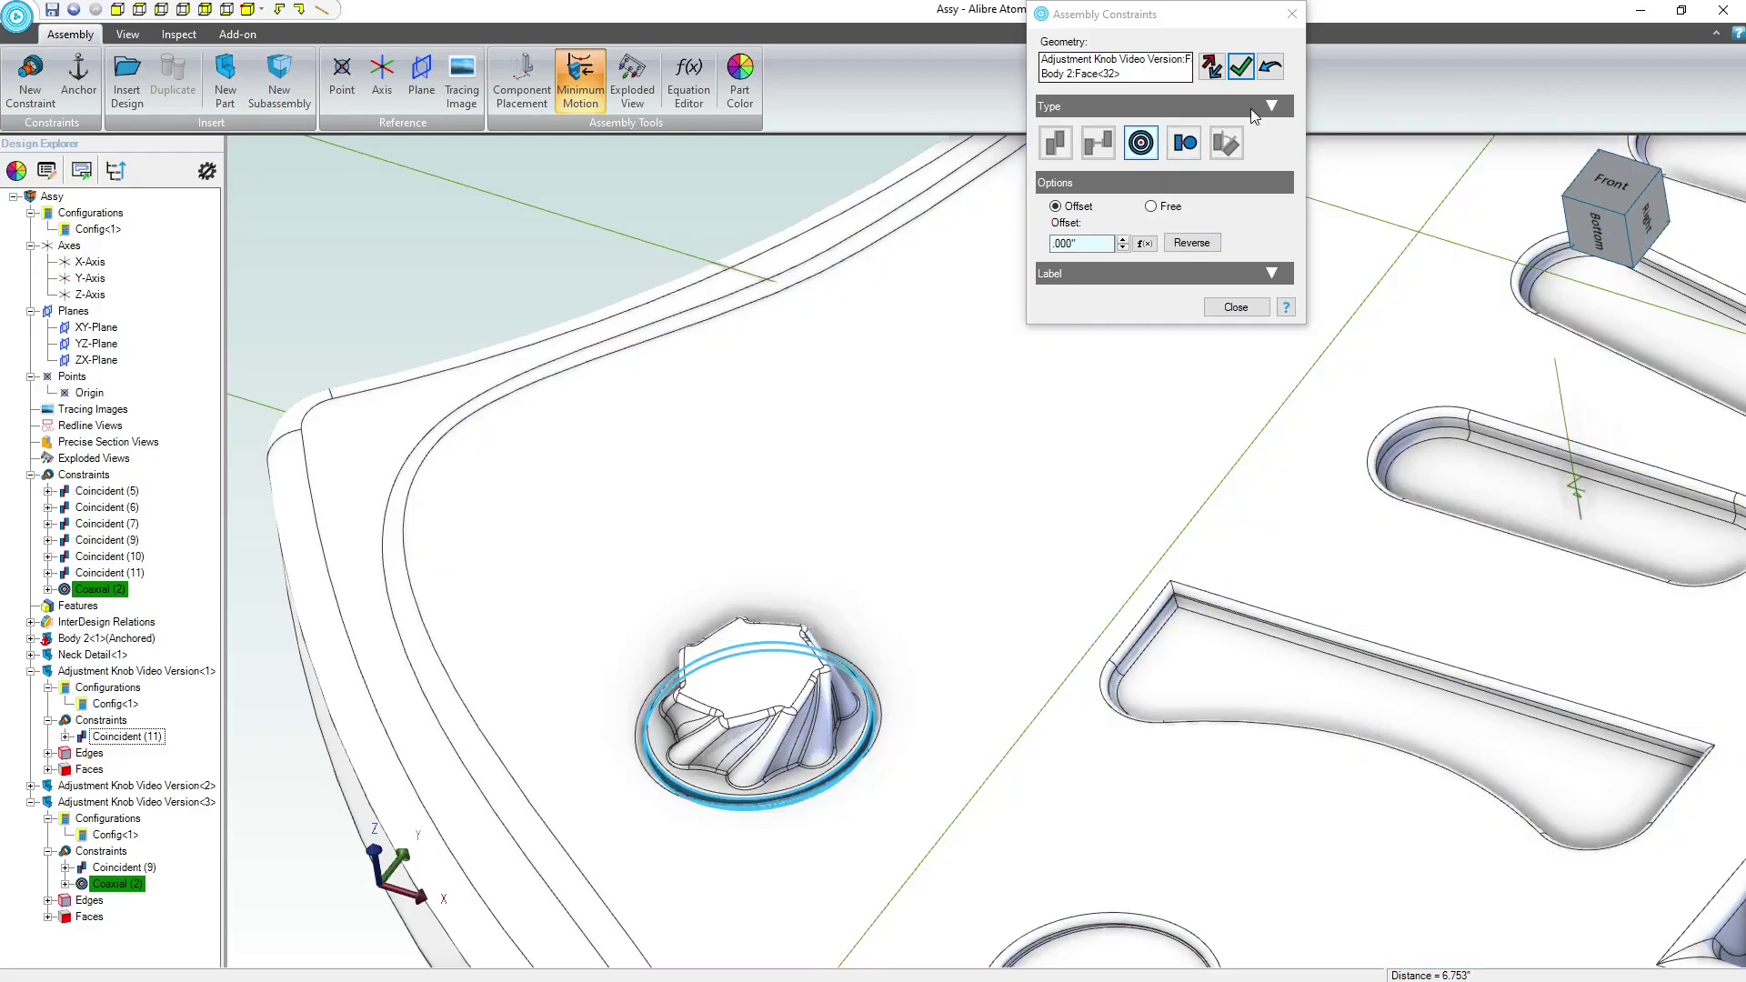
click(1234, 72)
- Constrain the middle knob's outer rim coaxially to the wall of the middle round pocket, with .000" offset
scroll(880, 514, down, 5)
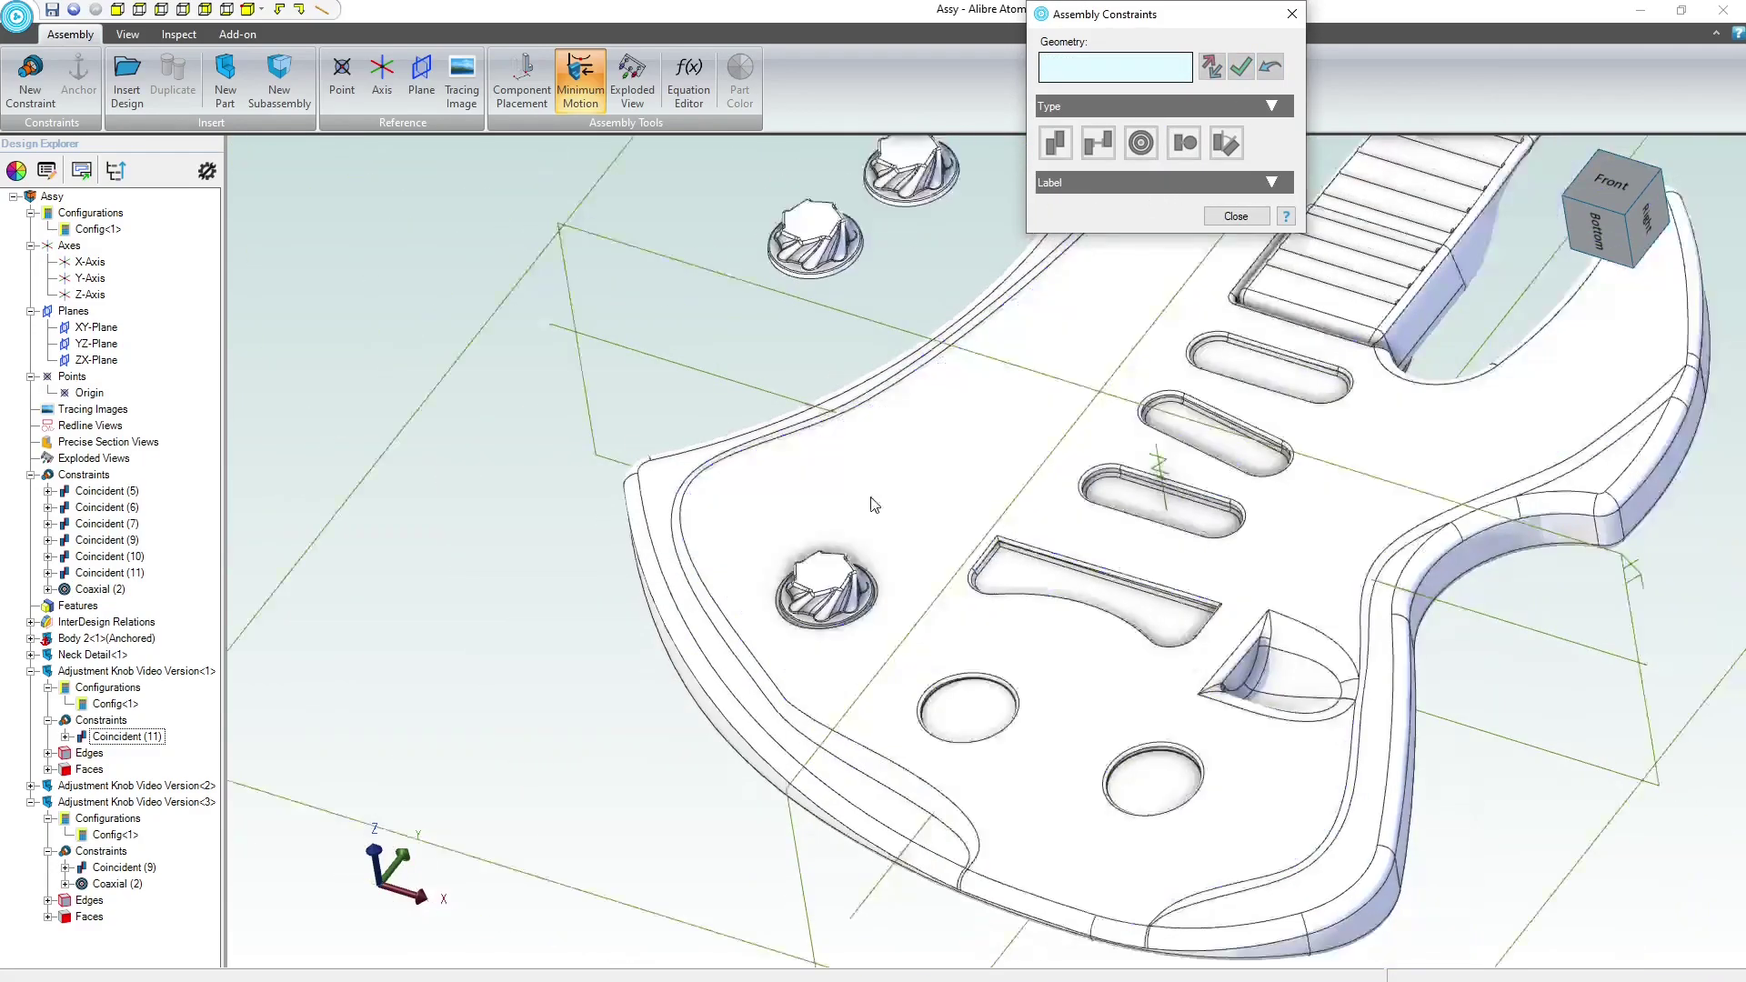
scroll(859, 551, up, 10)
click(865, 576)
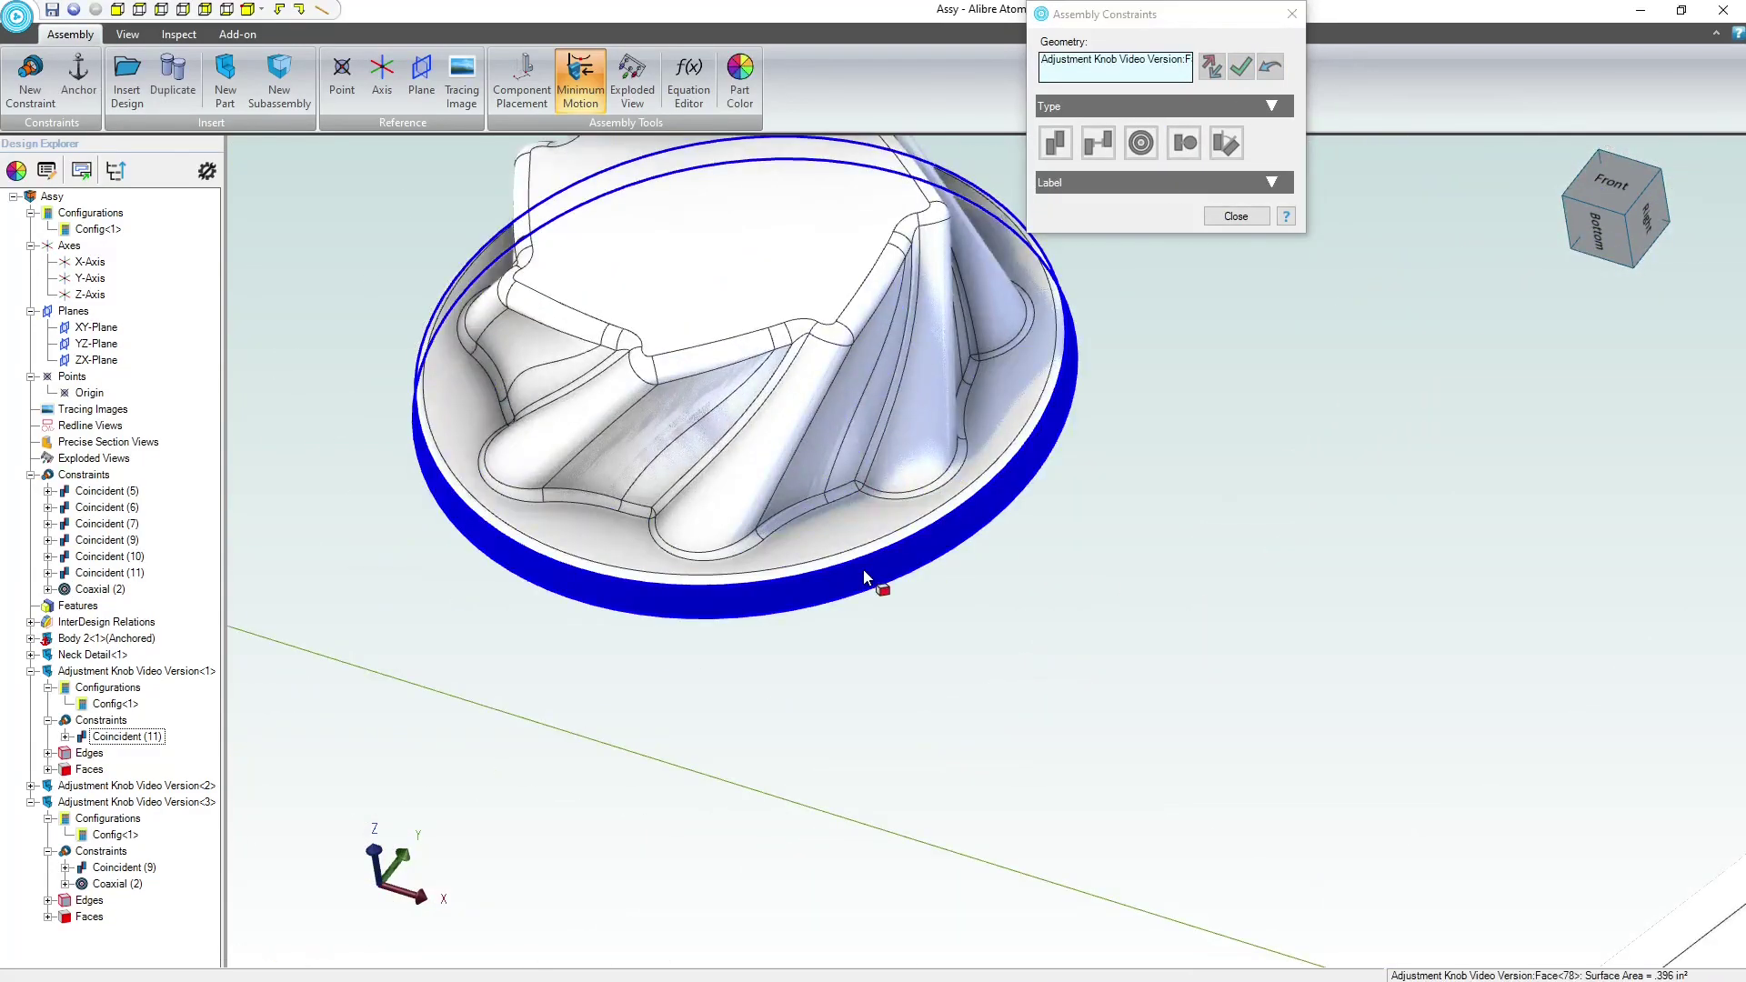
scroll(865, 637, down, 8)
scroll(896, 824, up, 5)
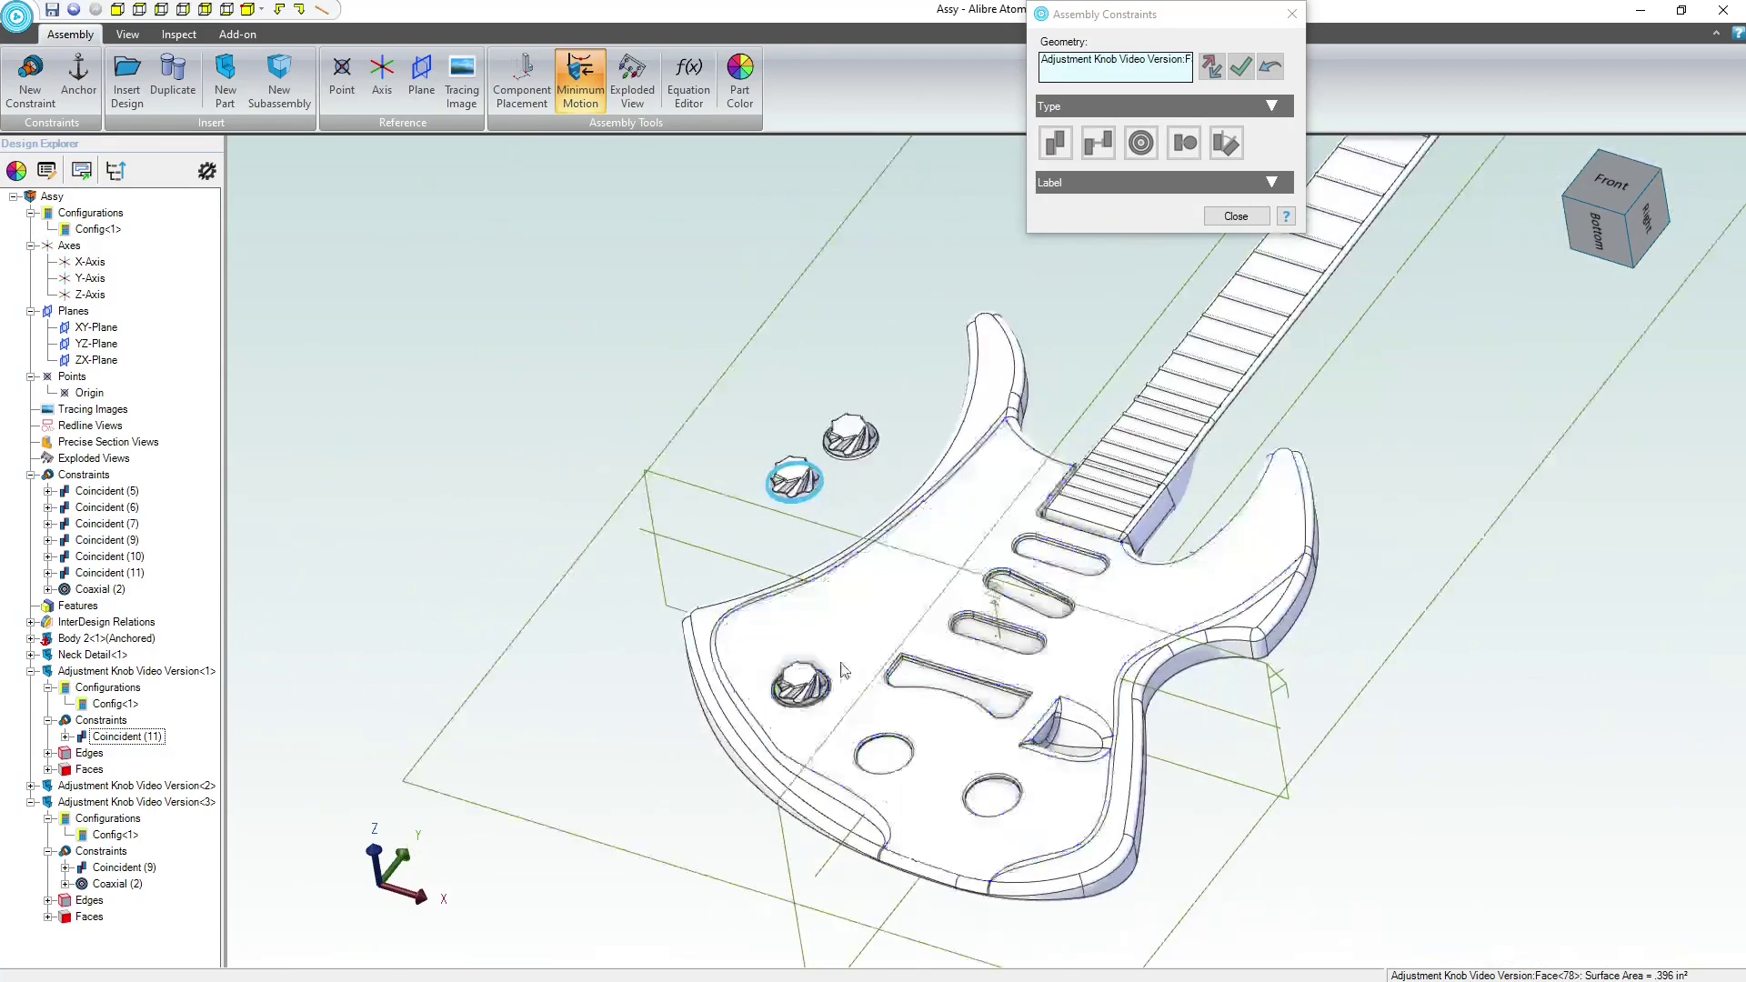
scroll(899, 833, up, 3)
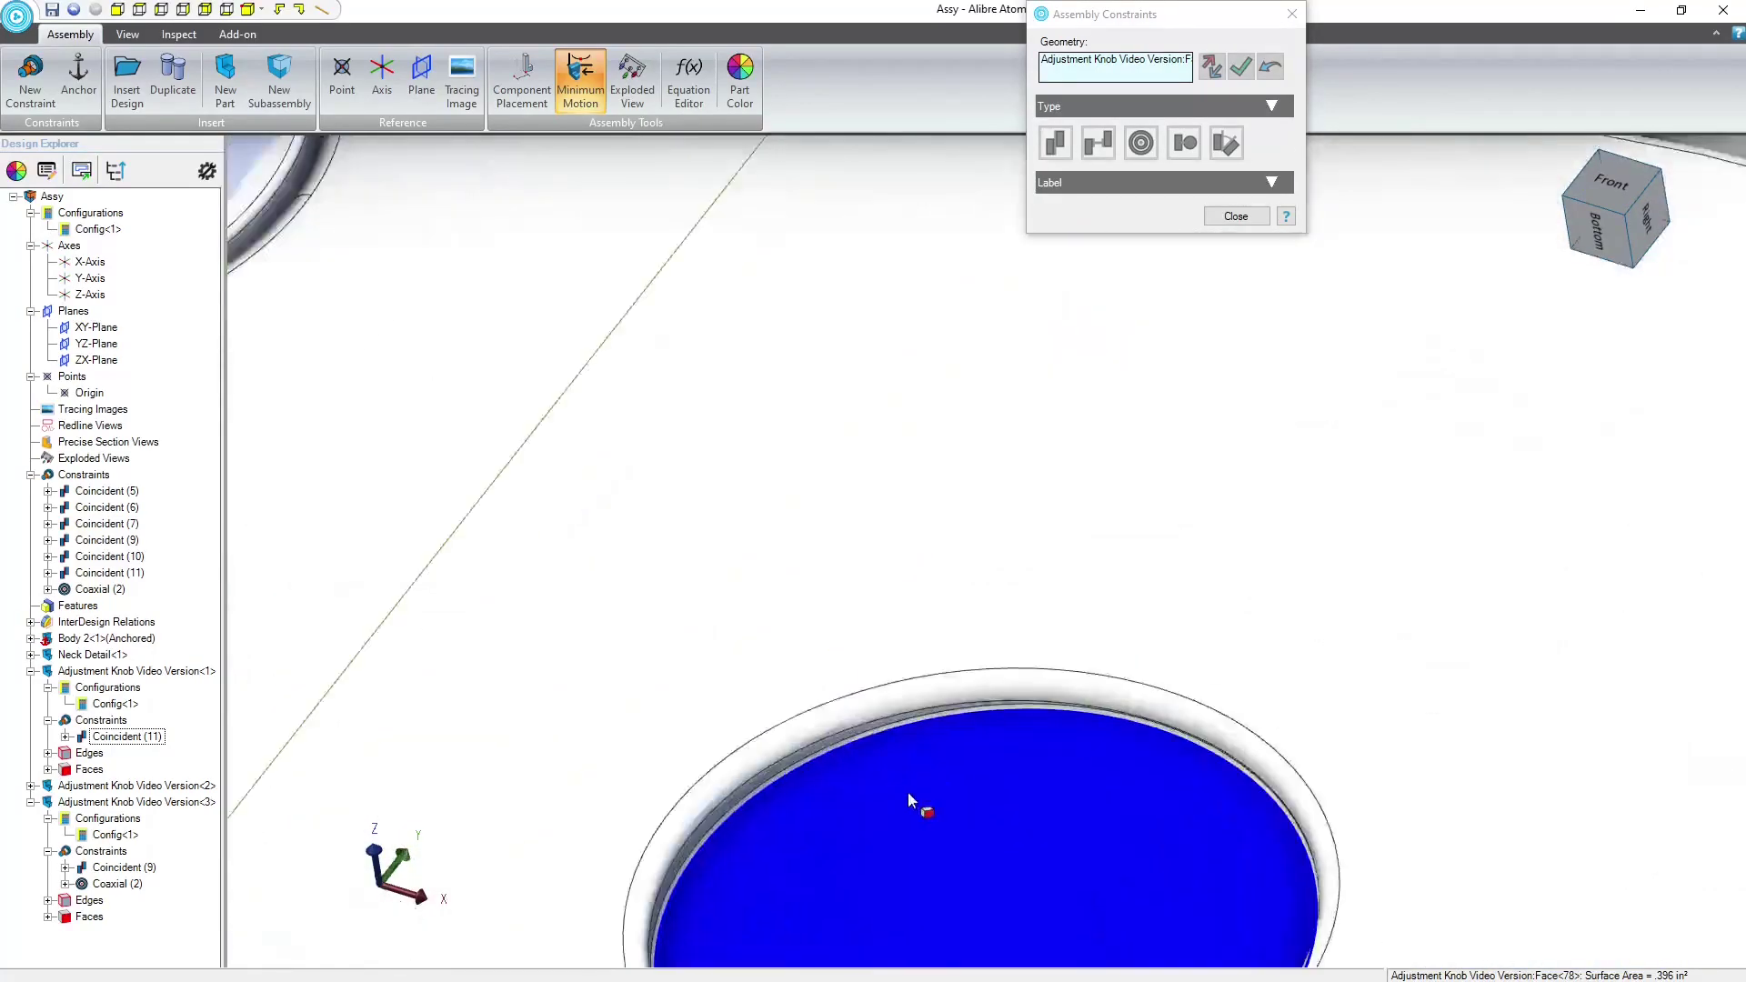
click(723, 813)
scroll(723, 815, down, 5)
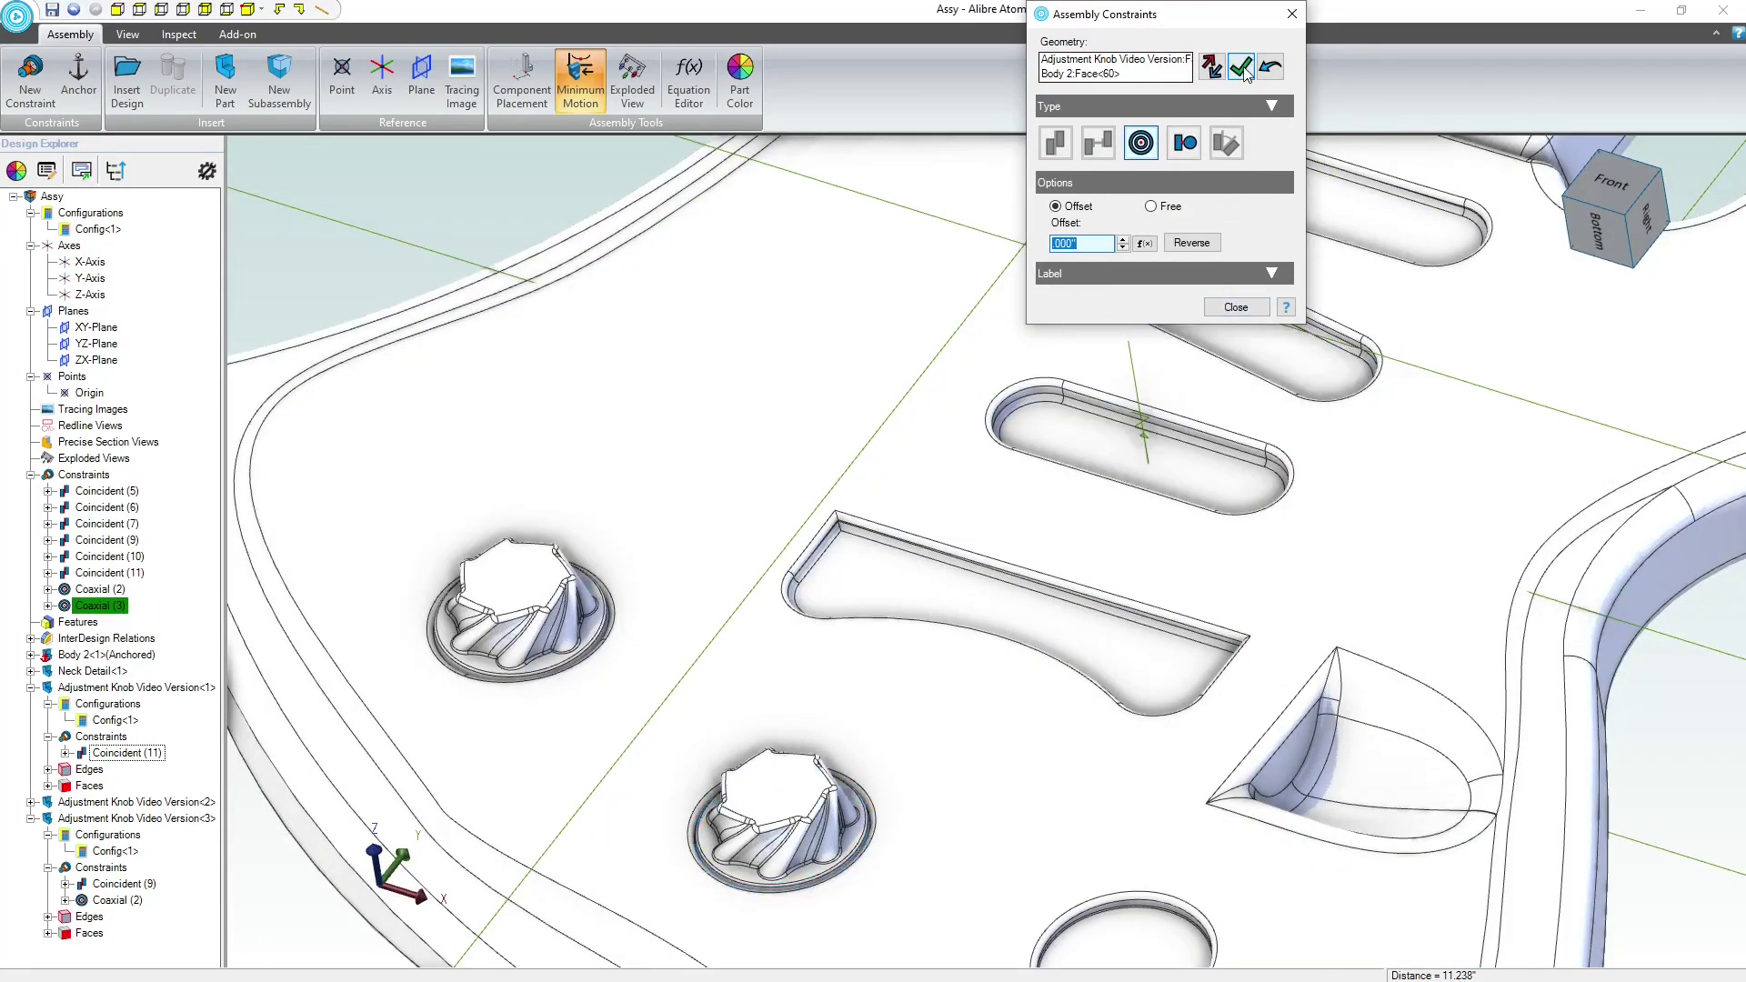
click(1242, 66)
- Constrain the last loose knob coaxially to the round pocket nearest the jack recess with .000" offset, and finish adding constraints
scroll(825, 564, down, 3)
scroll(1137, 662, up, 6)
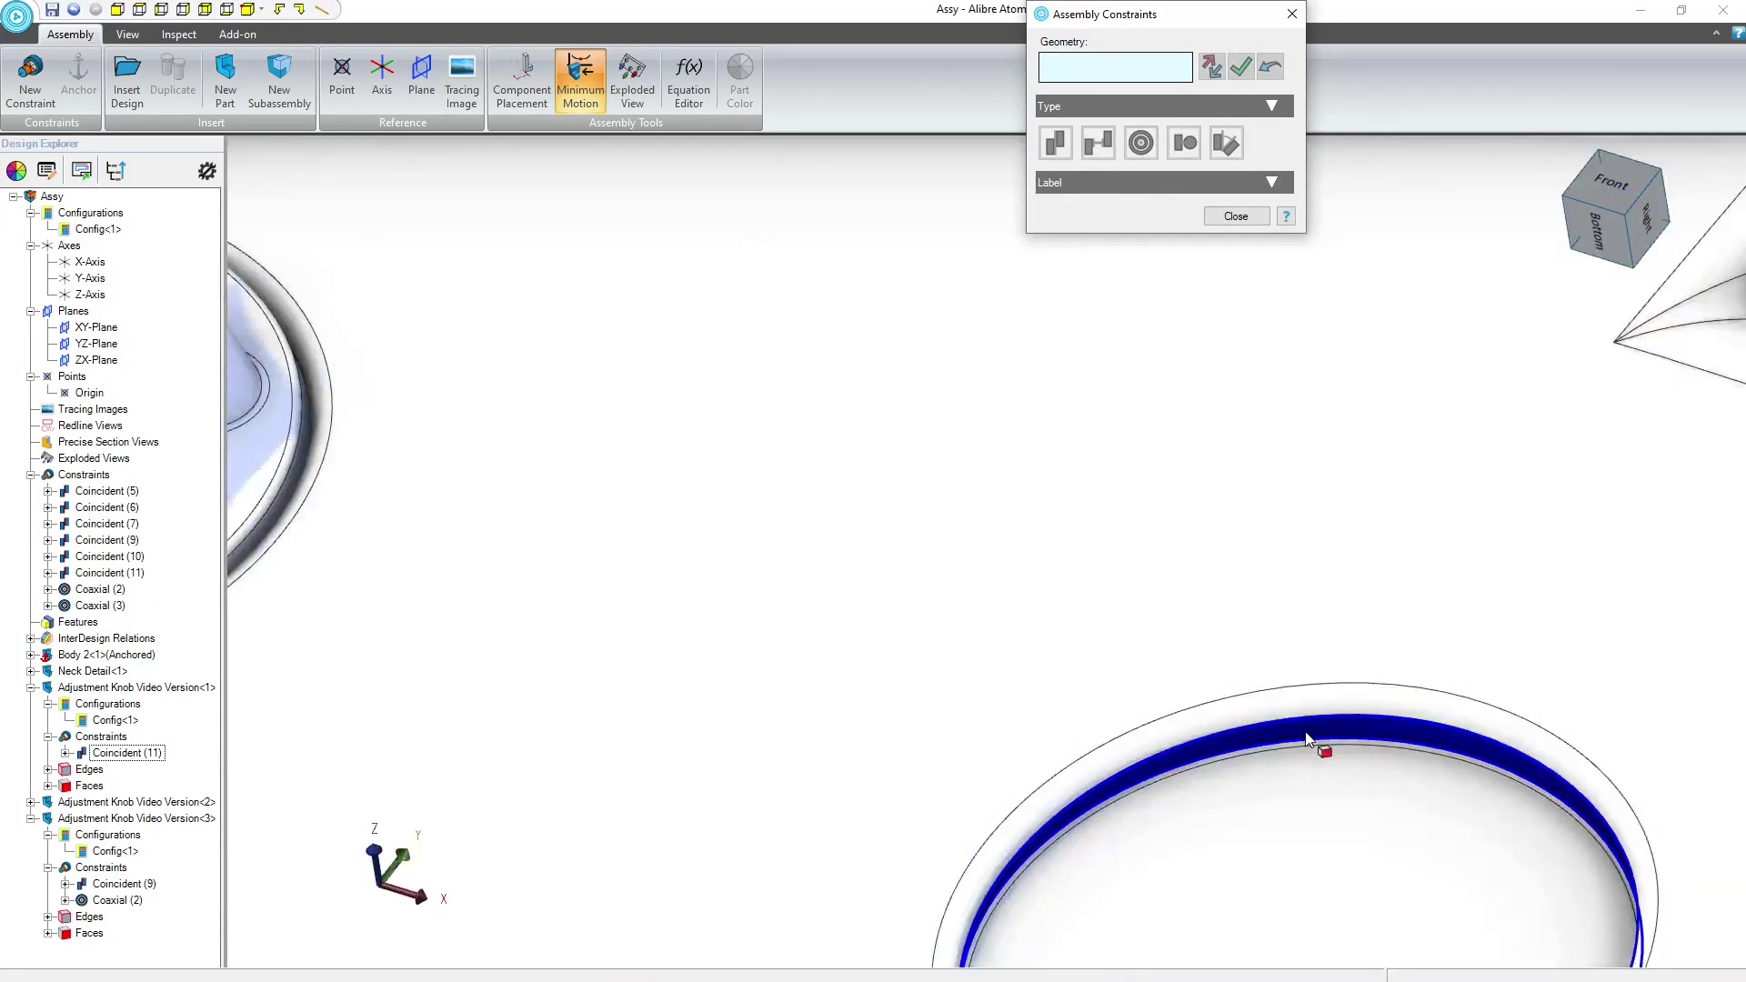
click(1306, 738)
scroll(1289, 833, down, 5)
scroll(1118, 316, up, 5)
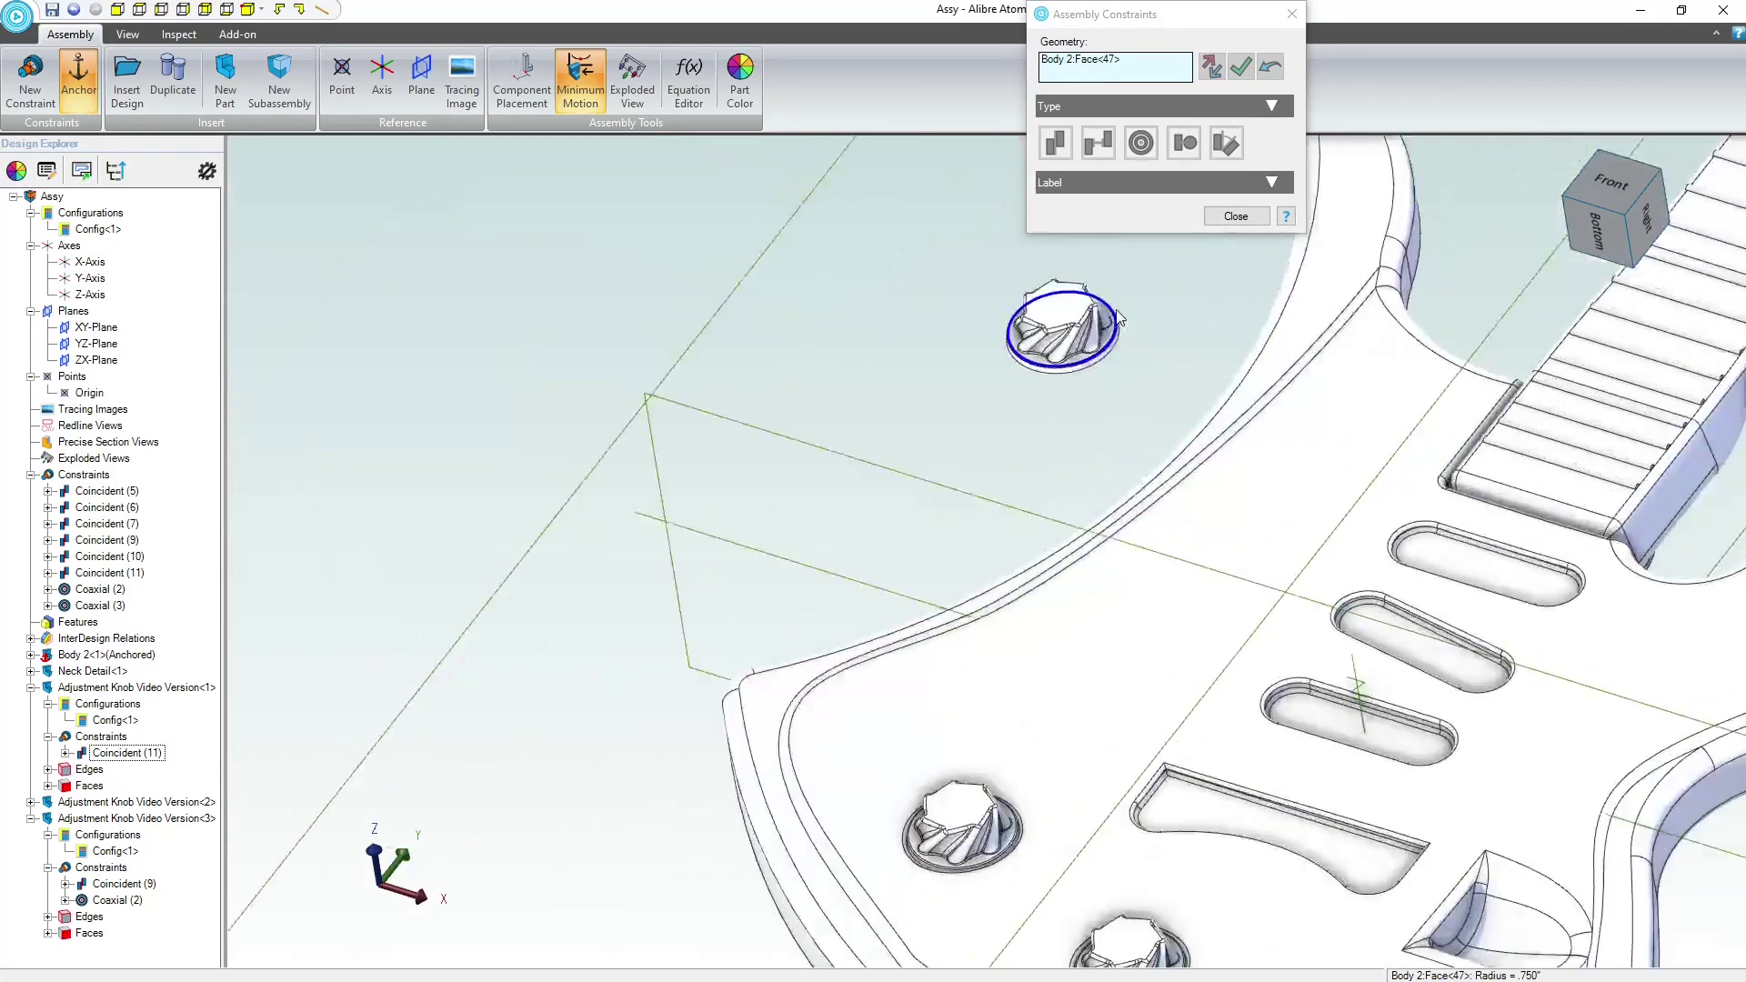
scroll(1102, 440, up, 4)
click(1102, 445)
scroll(1055, 510, down, 2)
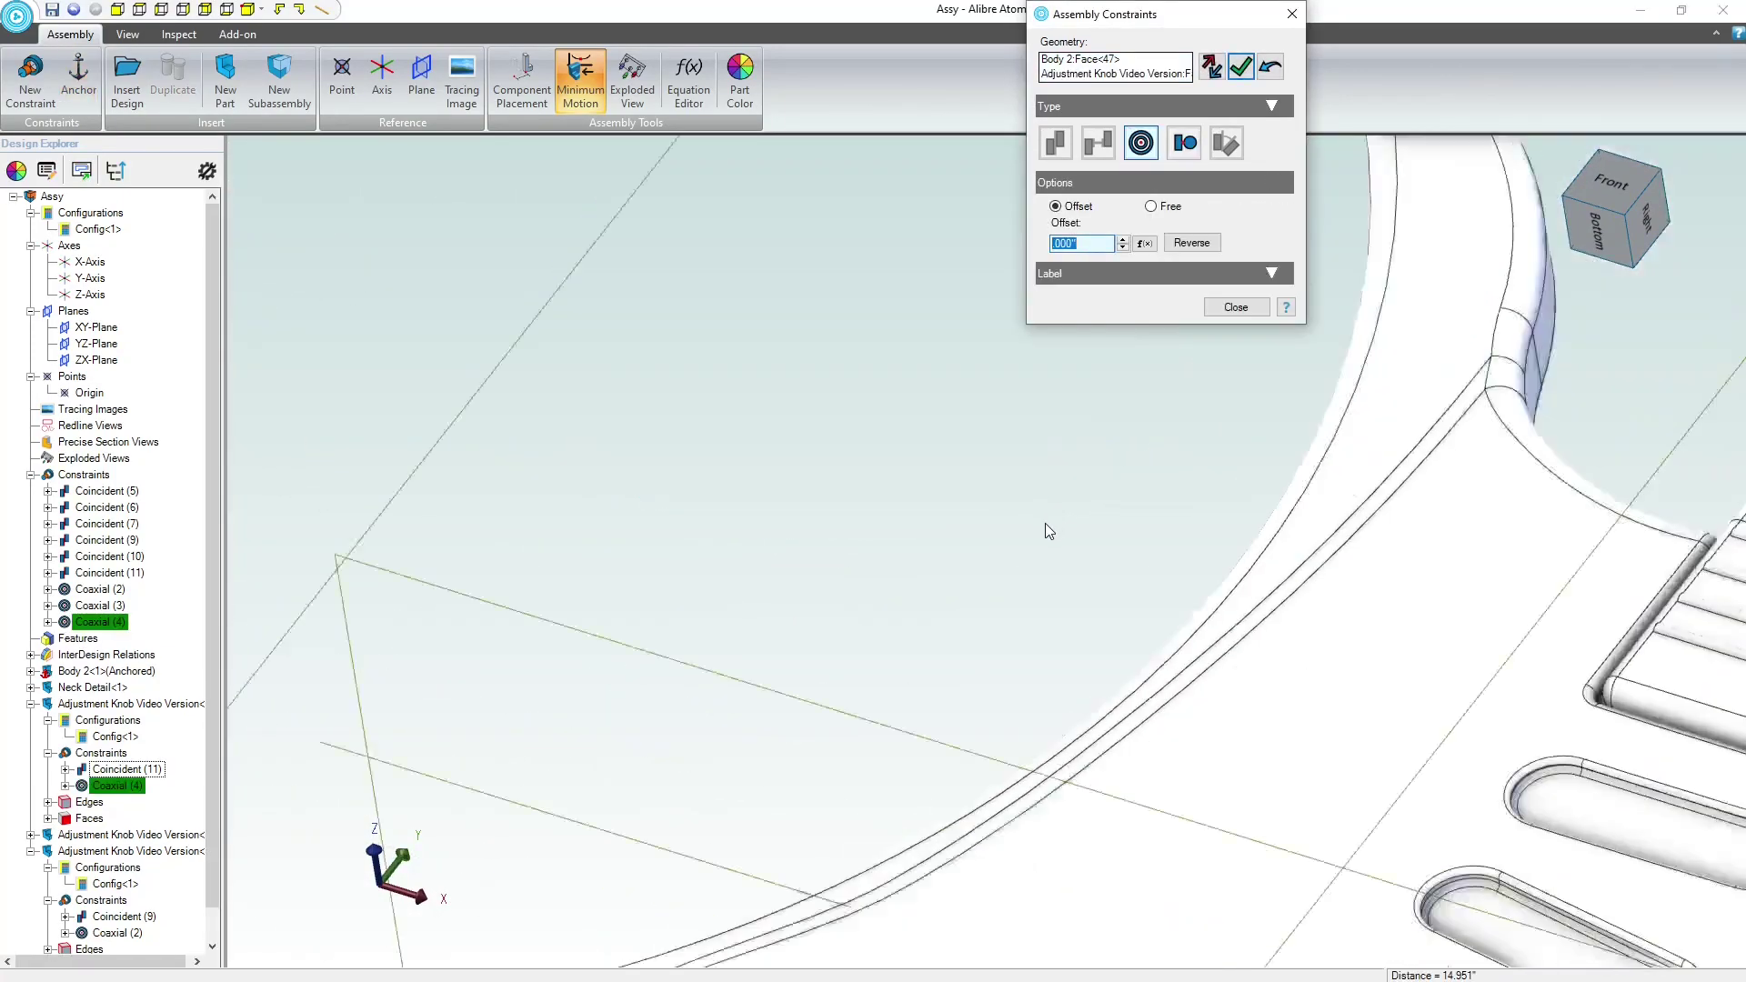
scroll(1045, 531, down, 3)
scroll(1025, 519, up, 2)
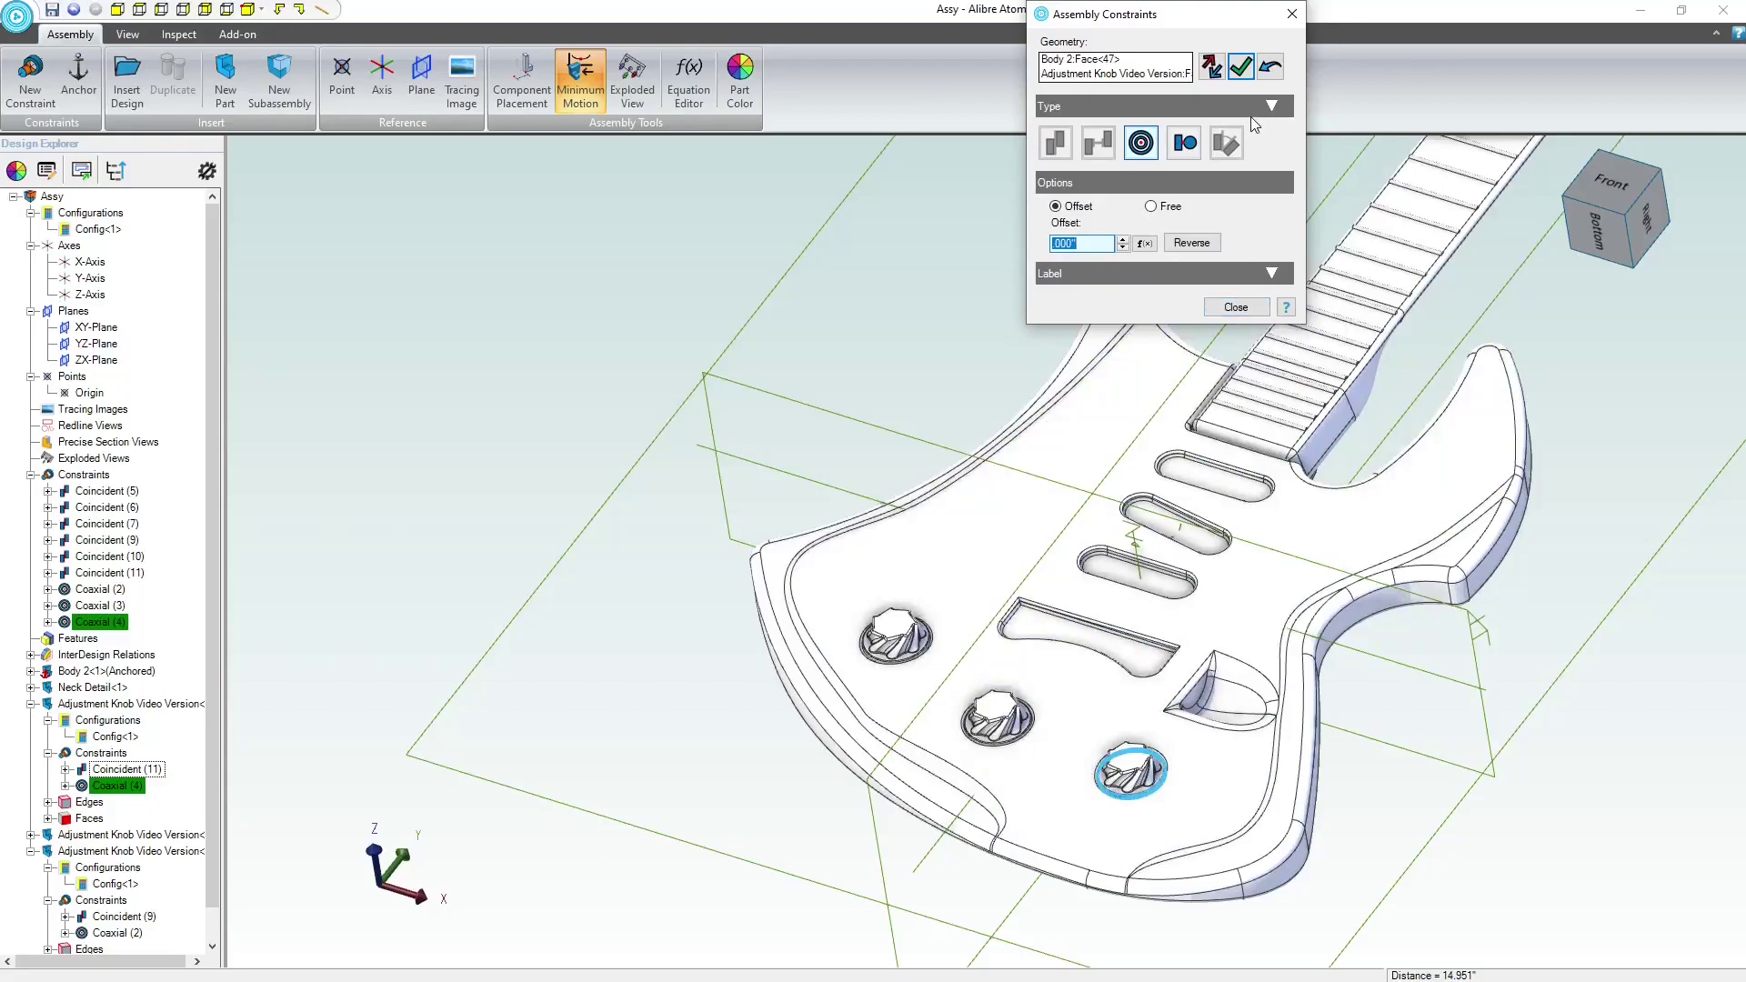
click(1239, 68)
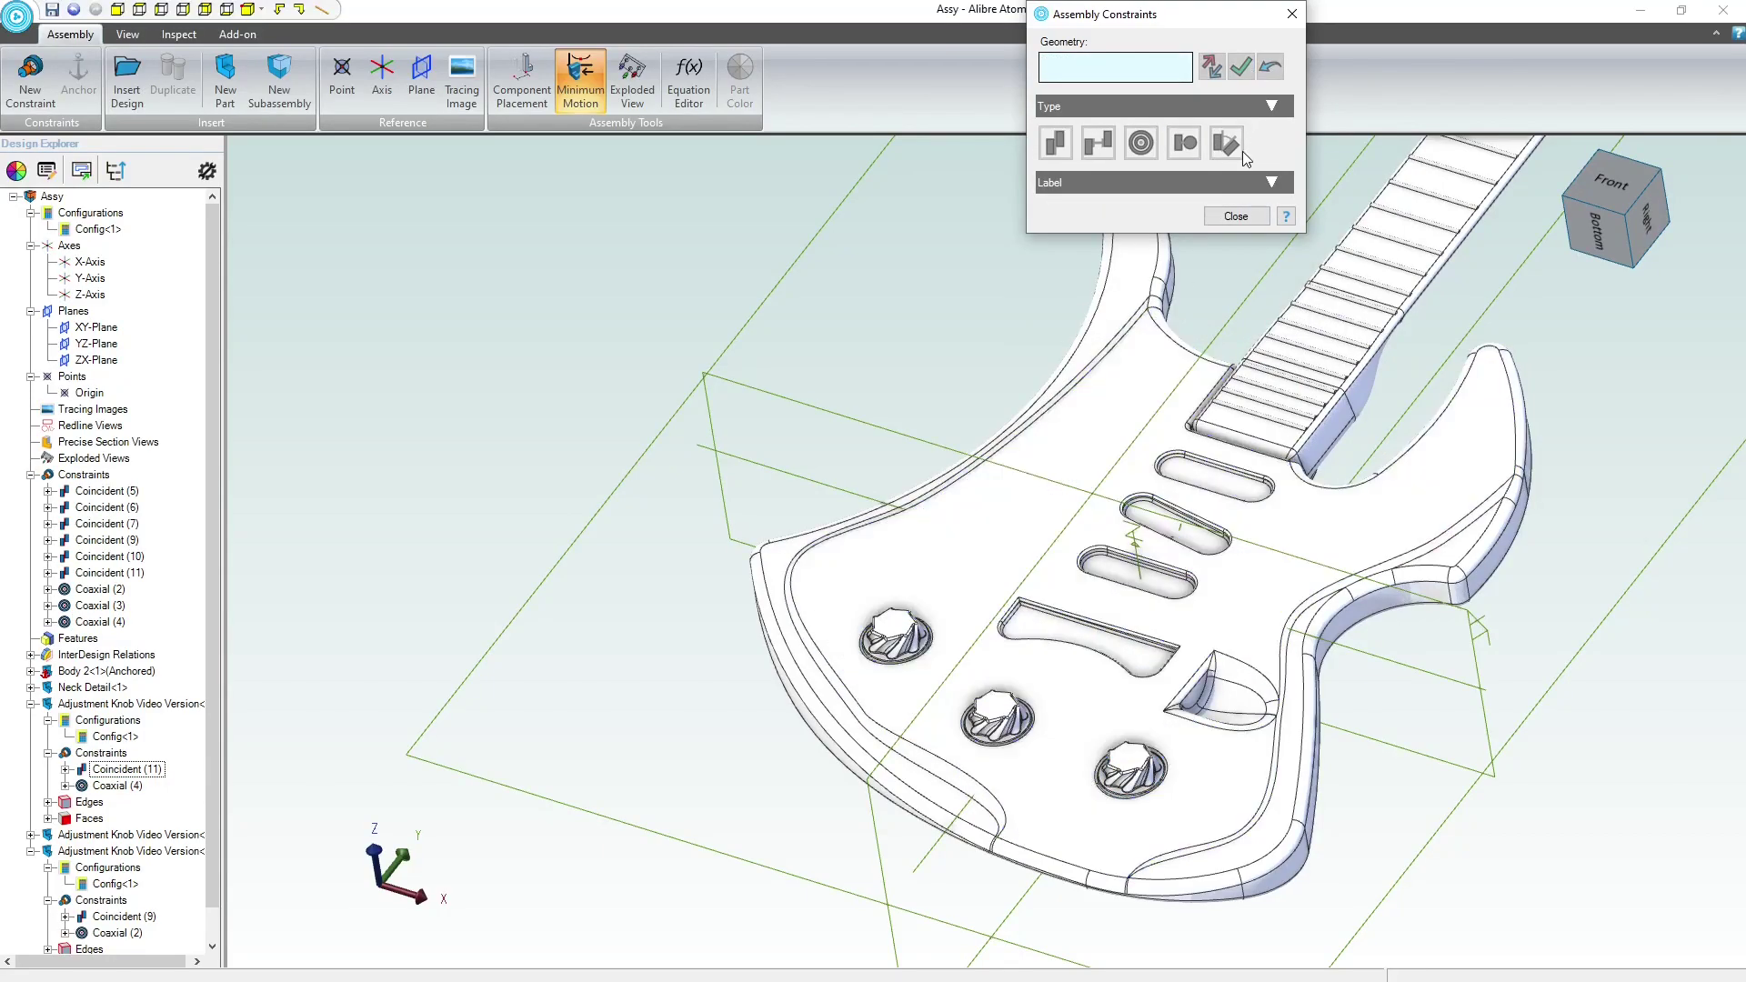
click(1236, 216)
- Inspect the three mounted knobs up close and the whole guitar from different angles
scroll(1119, 818, up, 4)
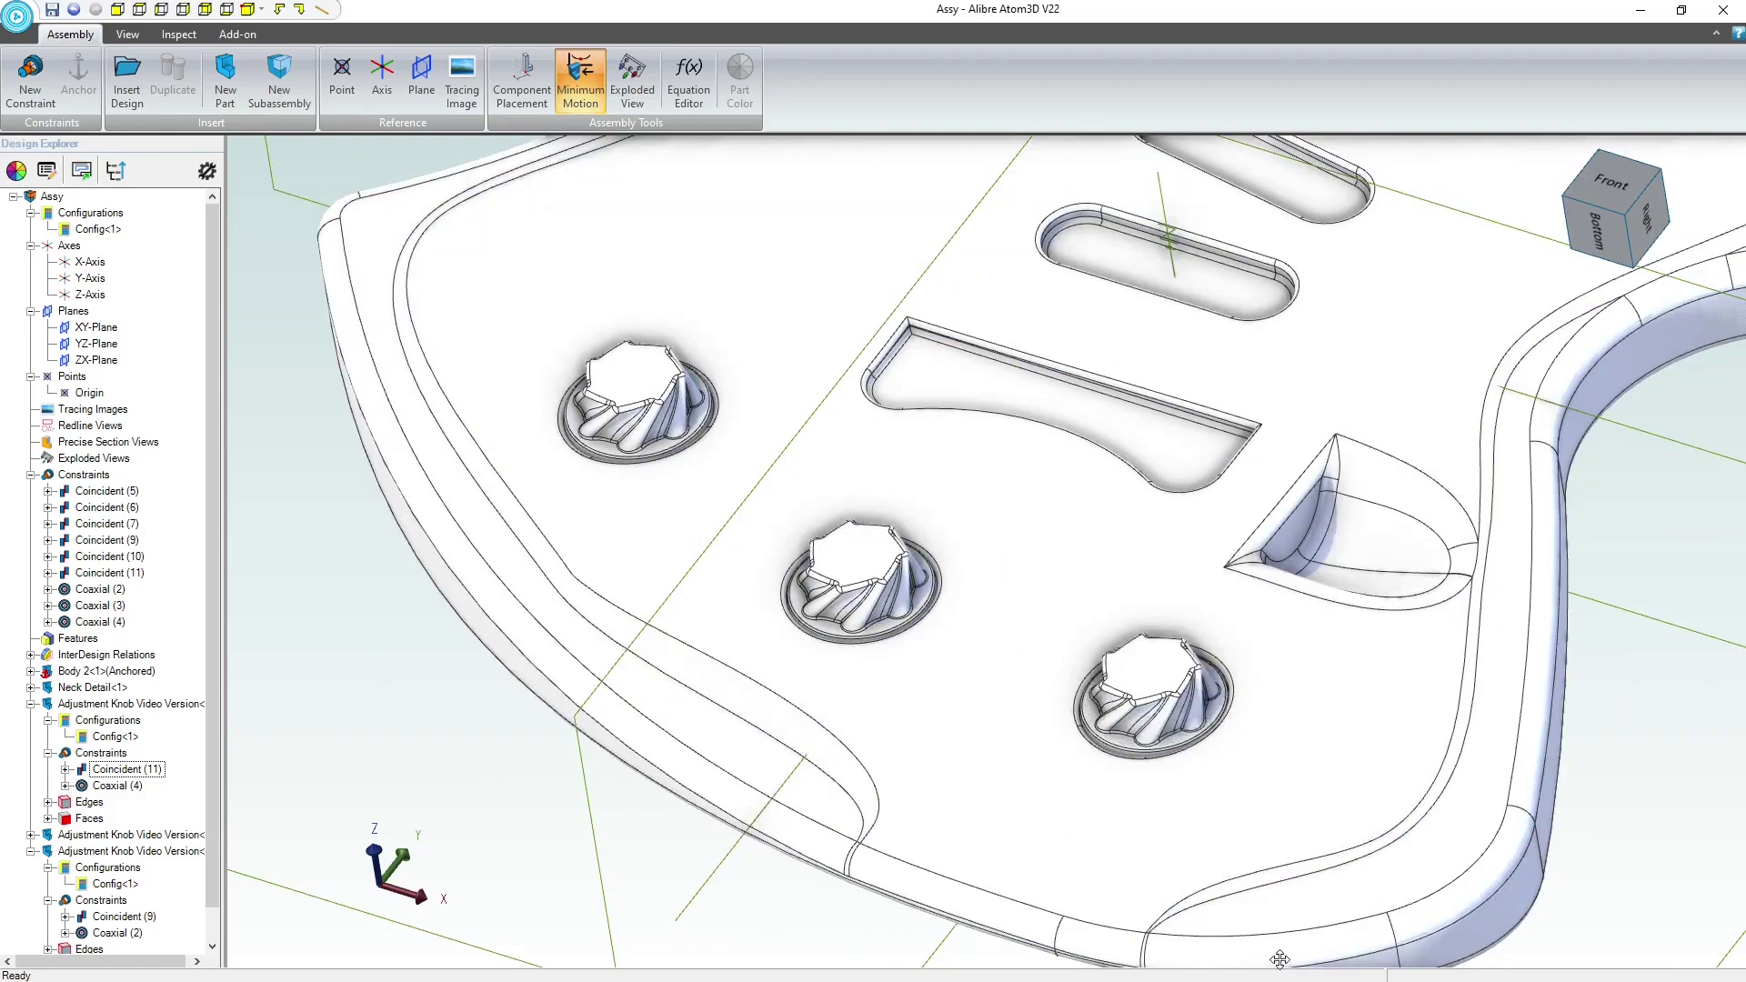
scroll(1247, 794, down, 5)
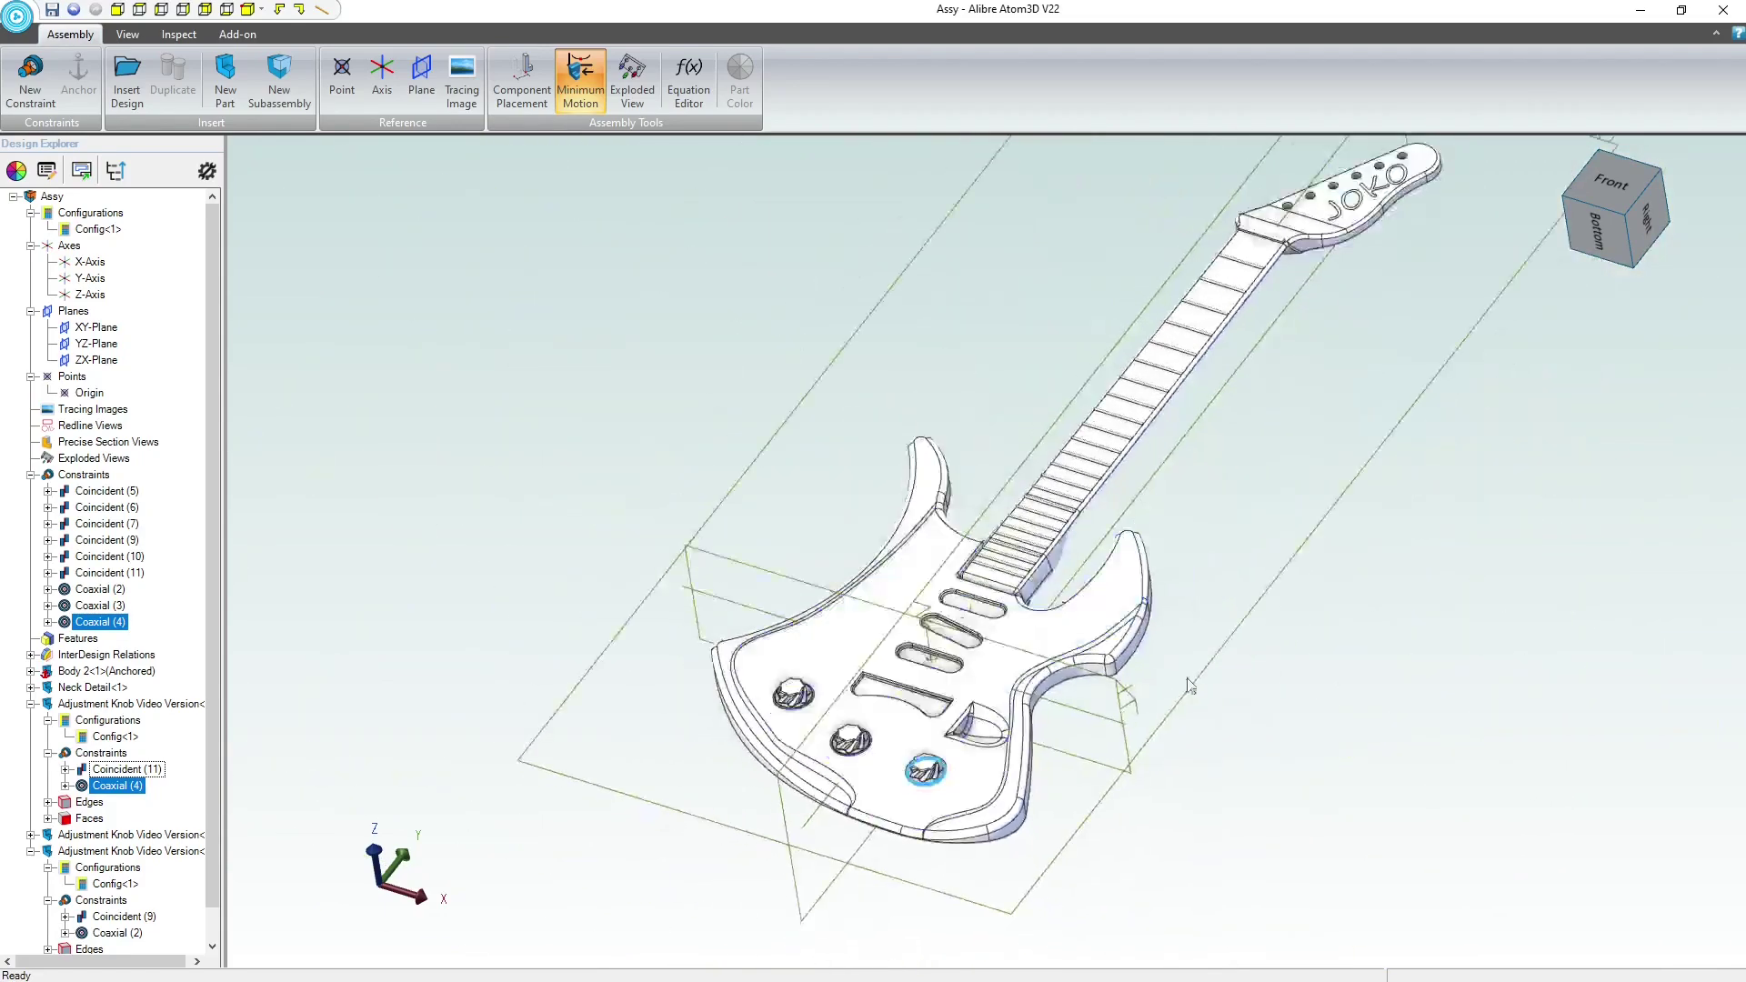
mouse_move(1379, 599)
middle_down()
mouse_move(1409, 711)
mouse_move(1320, 614)
mouse_move(1364, 591)
mouse_move(1375, 603)
middle_up()
middle_drag(1352, 677, 1350, 663)
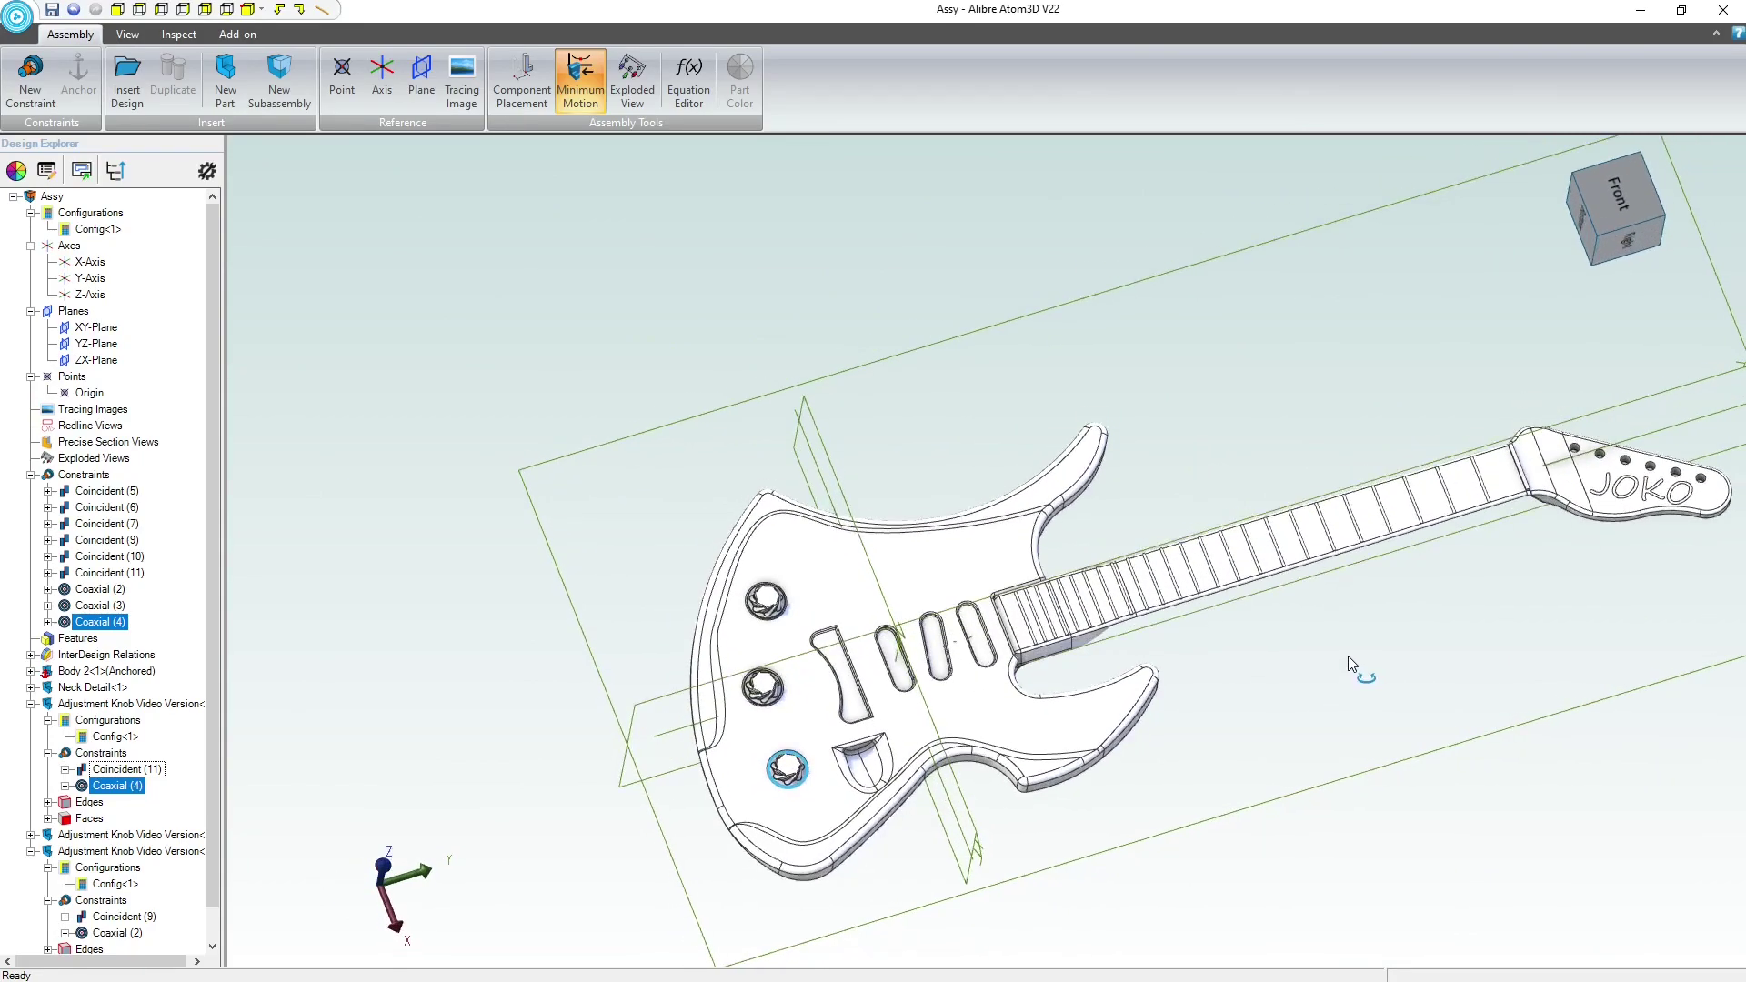